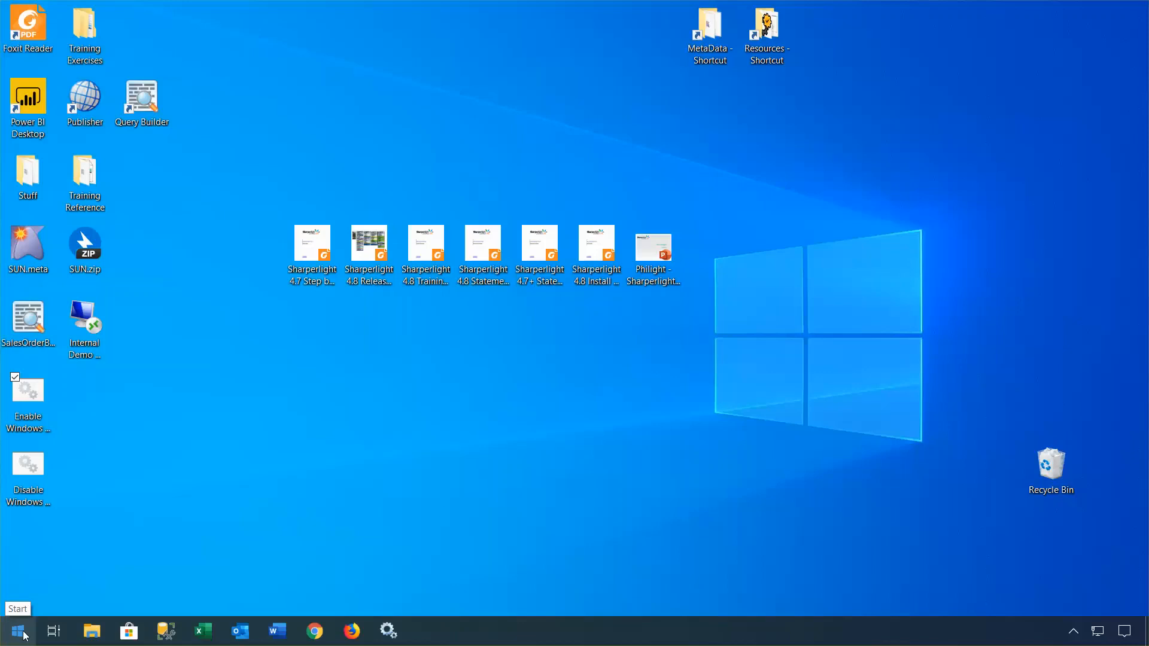
Step: Launch Sharperlight Foundry from the Start menu and bring up the sample Templates list (SLF90001–SLF90019)
{"action": "left_click", "coordinate": [25, 635]}
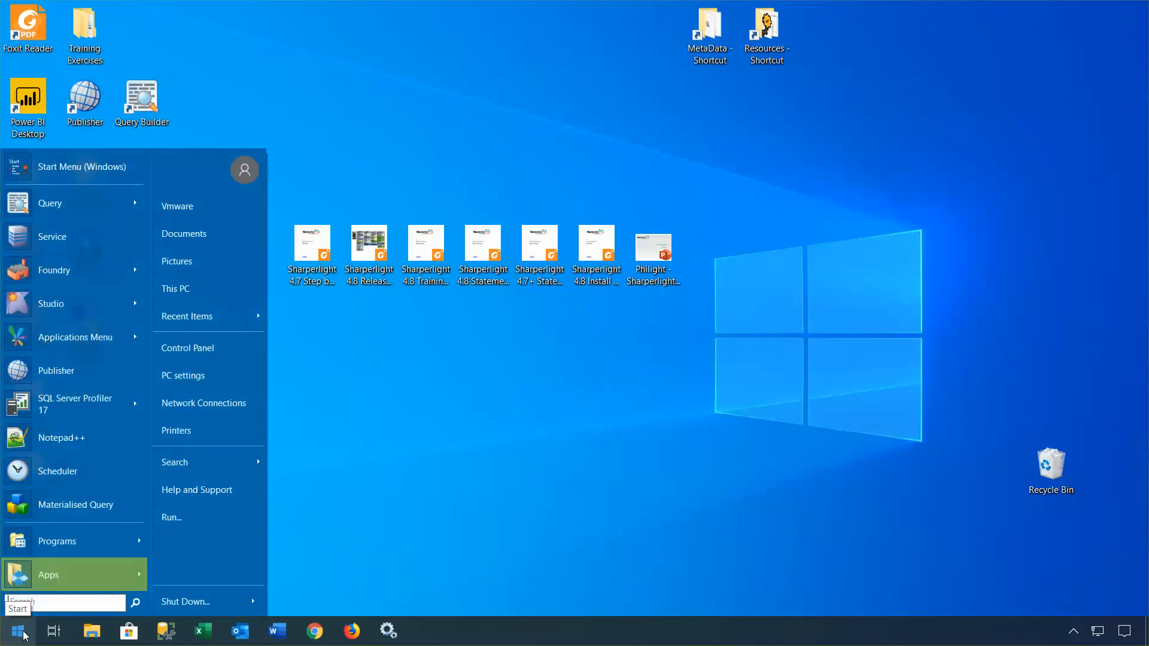
{"action": "left_click", "coordinate": [38, 276]}
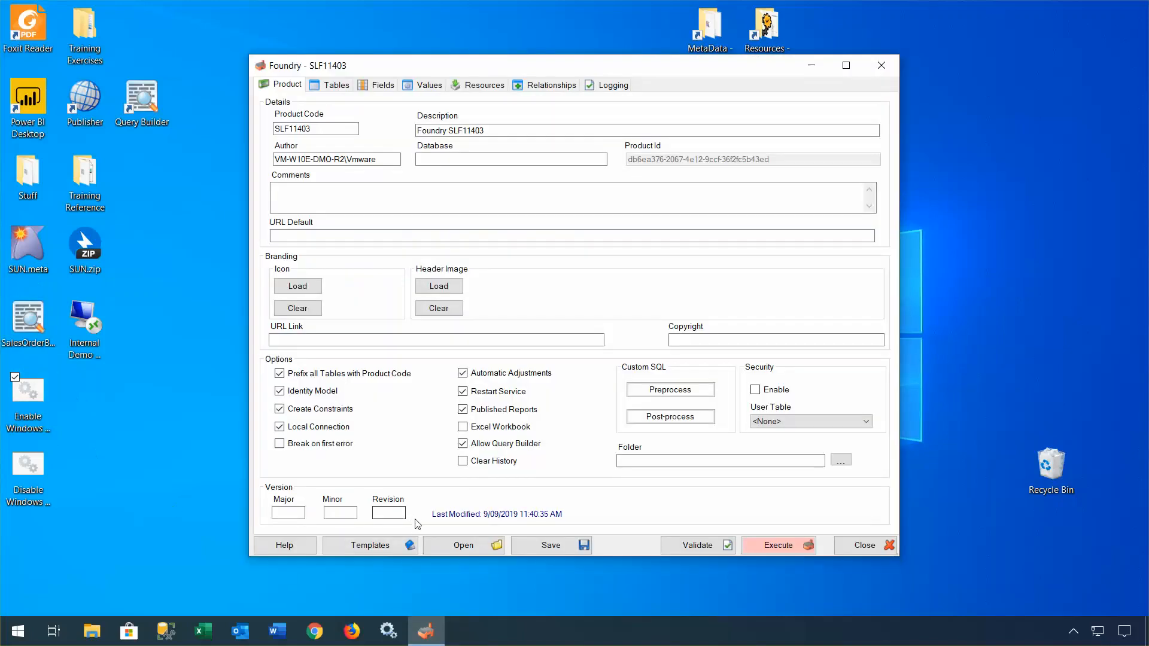
{"action": "left_click", "coordinate": [397, 546]}
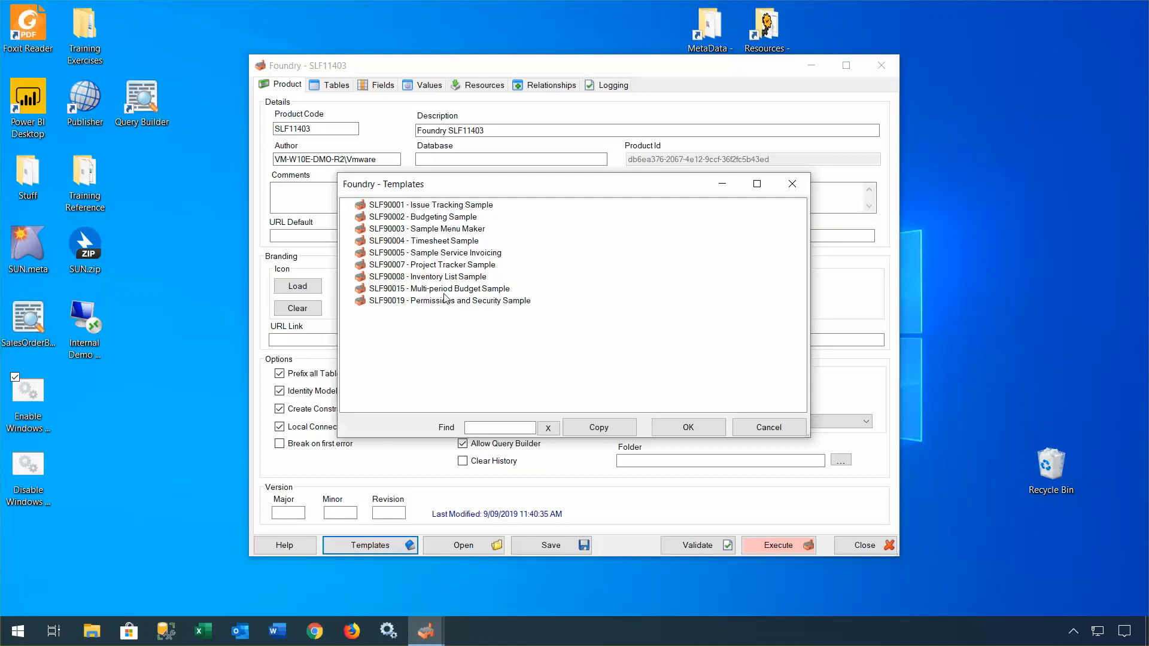
Step: Skip the templates and open SLF90015 Foundry Project v44.fdy from Demonstration Material > Sample Budgeting
{"action": "left_click", "coordinate": [759, 429]}
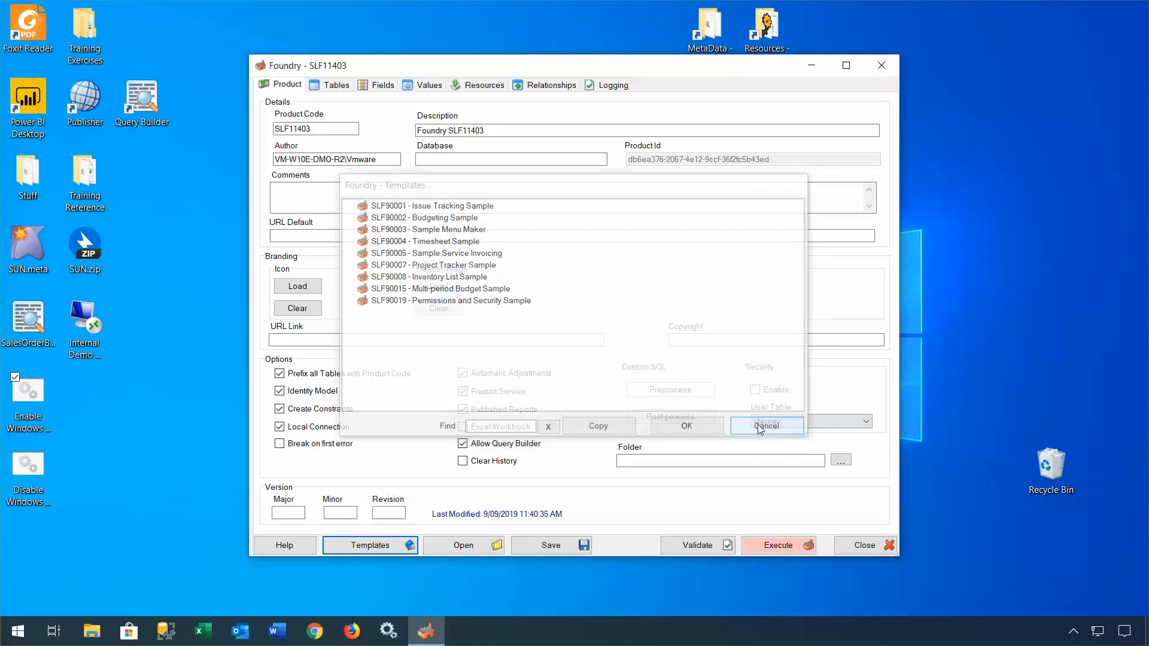
{"action": "left_click", "coordinate": [463, 547]}
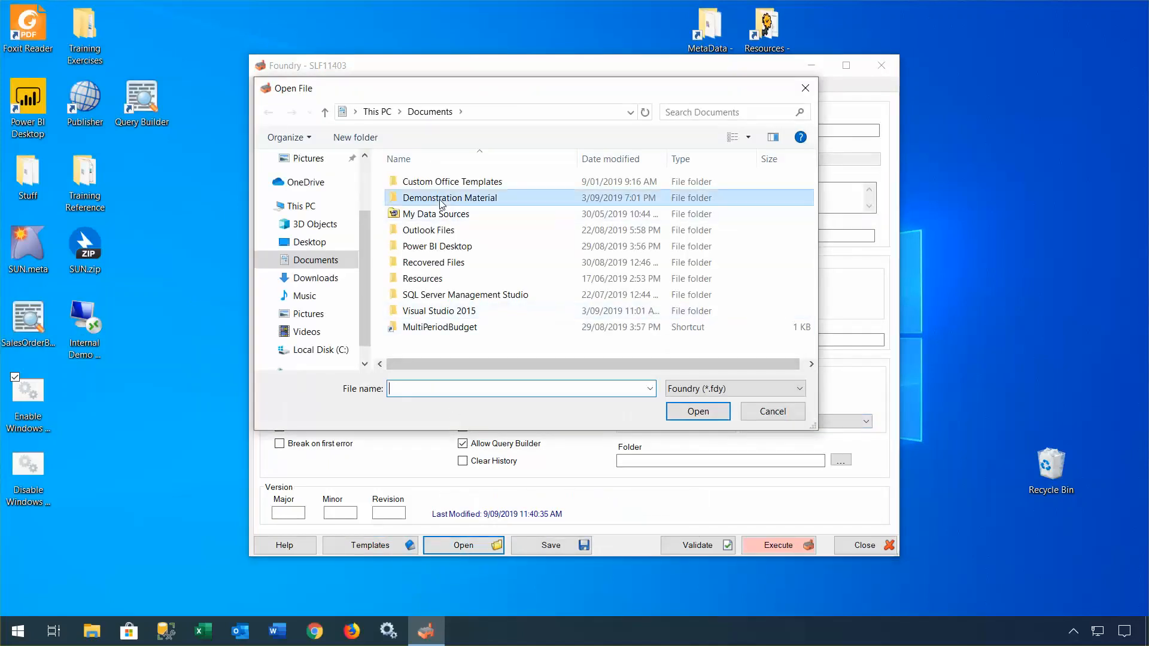
{"action": "double_click", "coordinate": [445, 198]}
{"action": "double_click", "coordinate": [451, 245]}
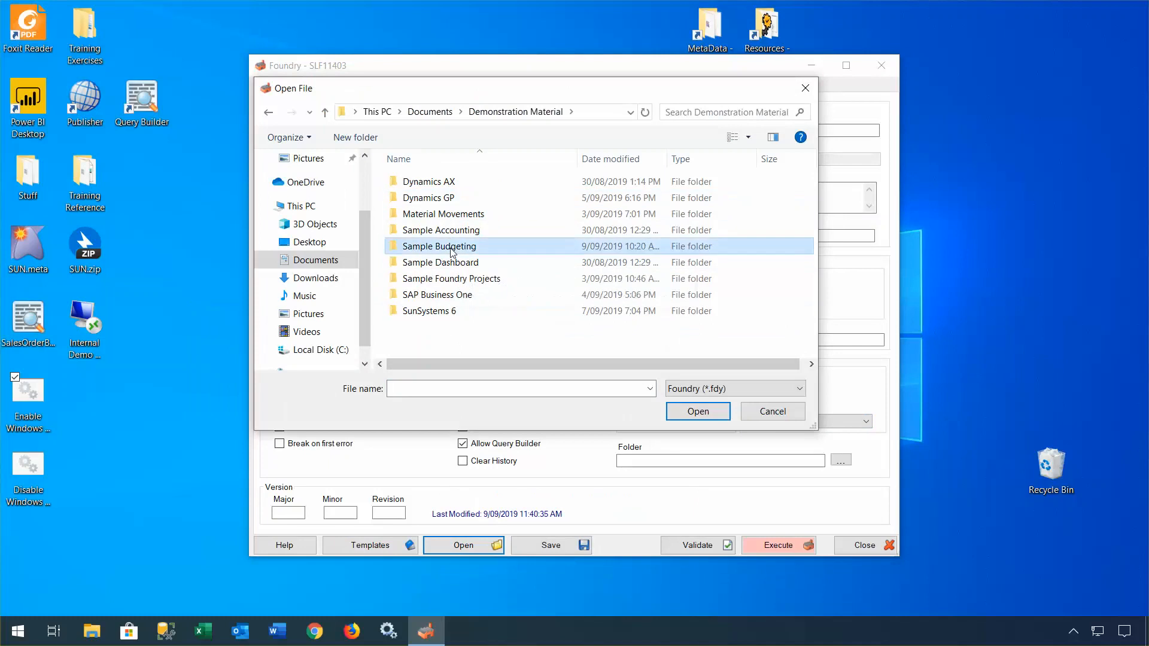
{"action": "double_click", "coordinate": [450, 202]}
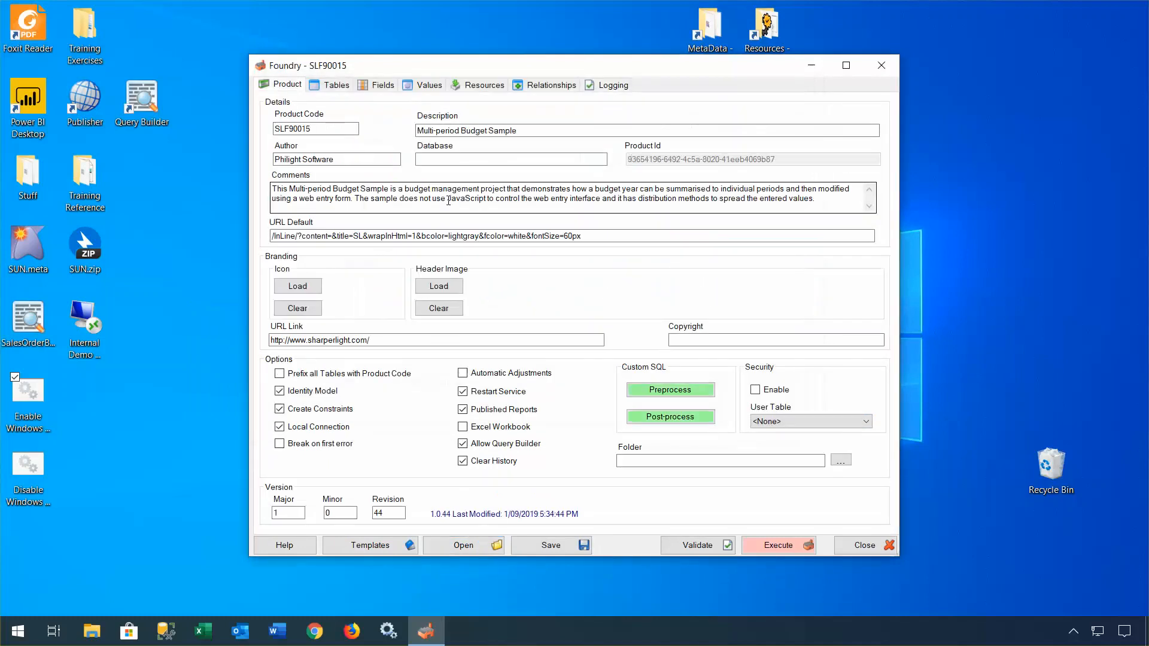
Step: Review the Tables list, scrolling through Fact and Dimension tables such as BudgetLine, Approval and Version
{"action": "left_click", "coordinate": [333, 85]}
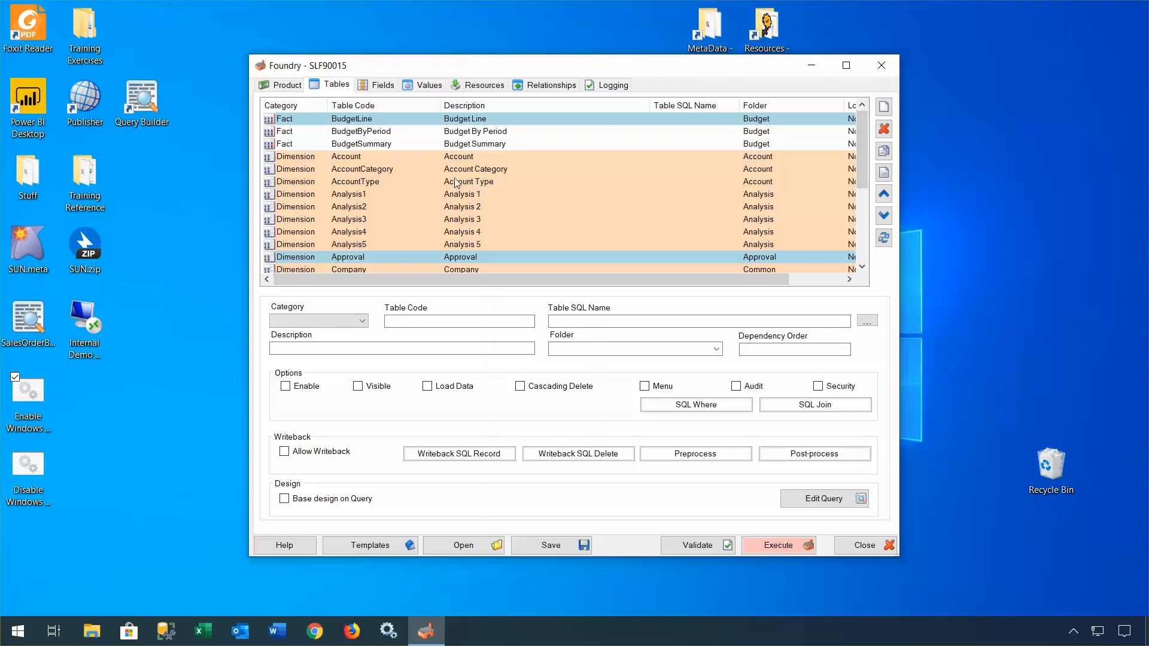
{"action": "scroll", "coordinate": [457, 183], "scroll_direction": "down", "scroll_amount": 1}
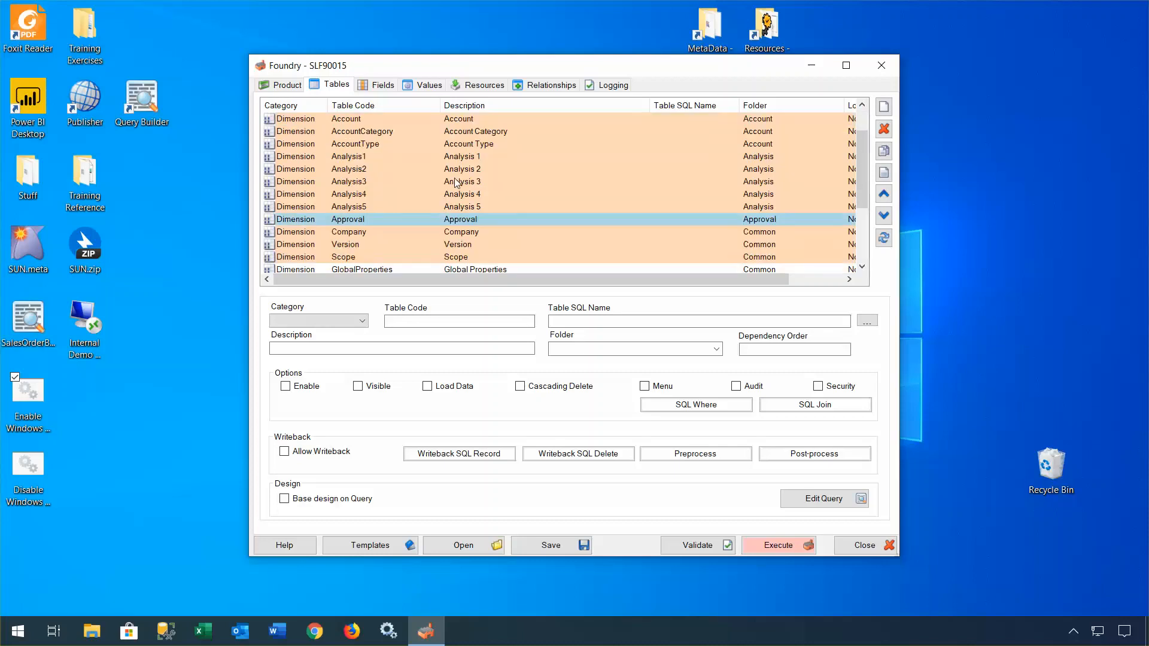
{"action": "scroll", "coordinate": [456, 183], "scroll_direction": "up", "scroll_amount": 1}
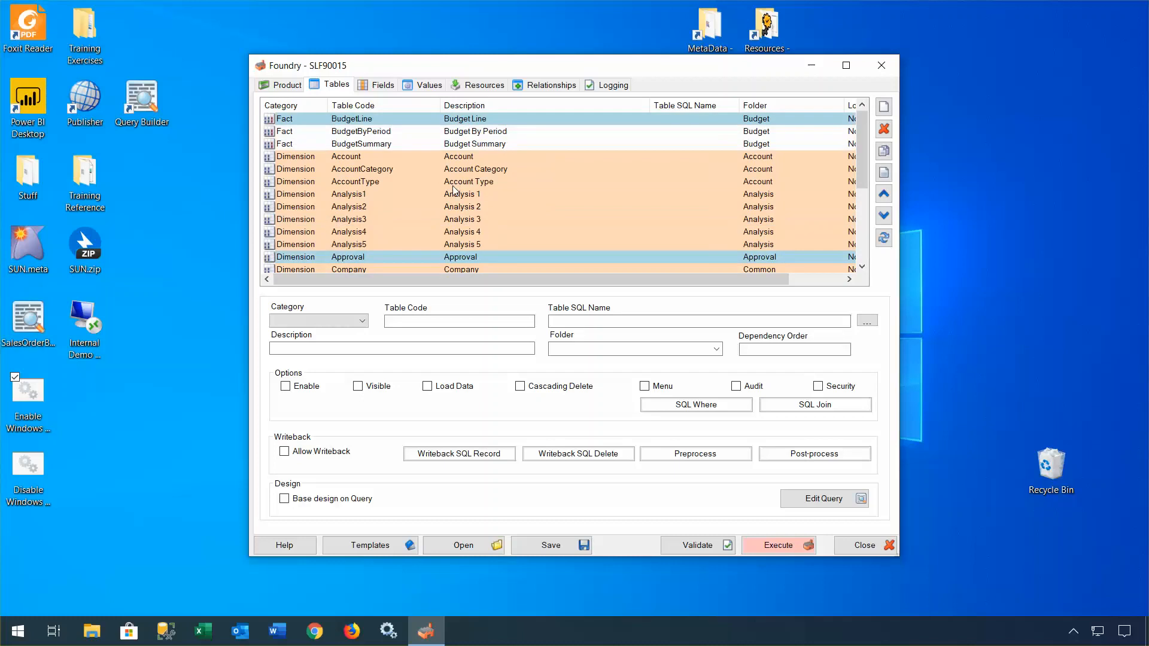
{"action": "scroll", "coordinate": [455, 190], "scroll_direction": "down", "scroll_amount": 1}
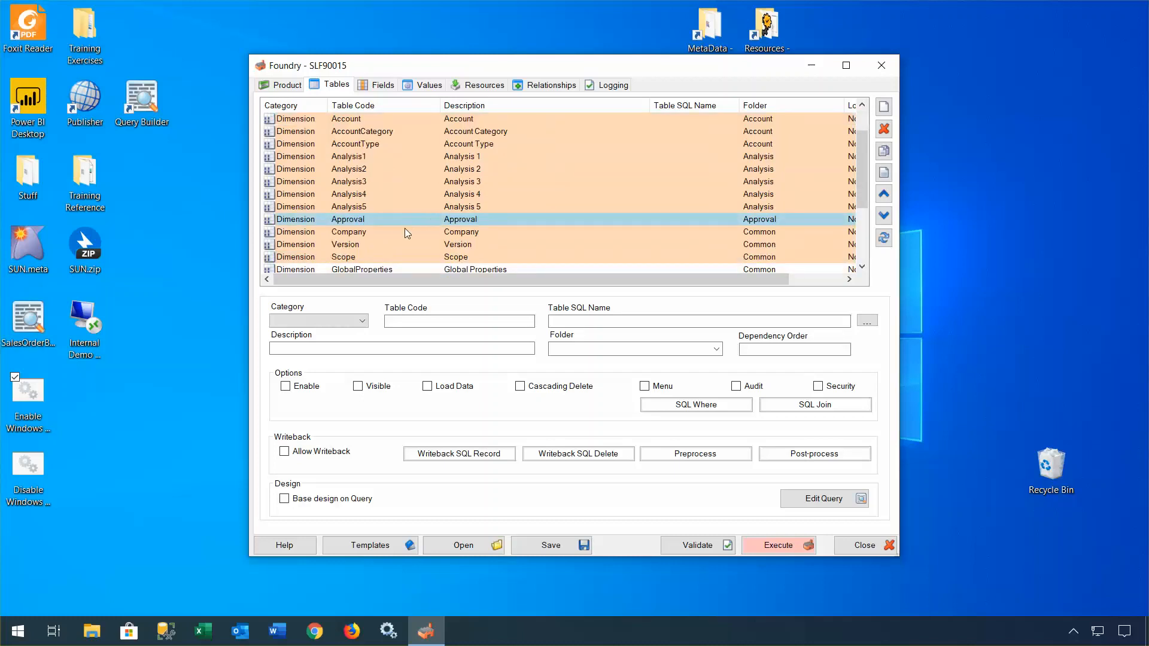
{"action": "scroll", "coordinate": [402, 235], "scroll_direction": "down", "scroll_amount": 1}
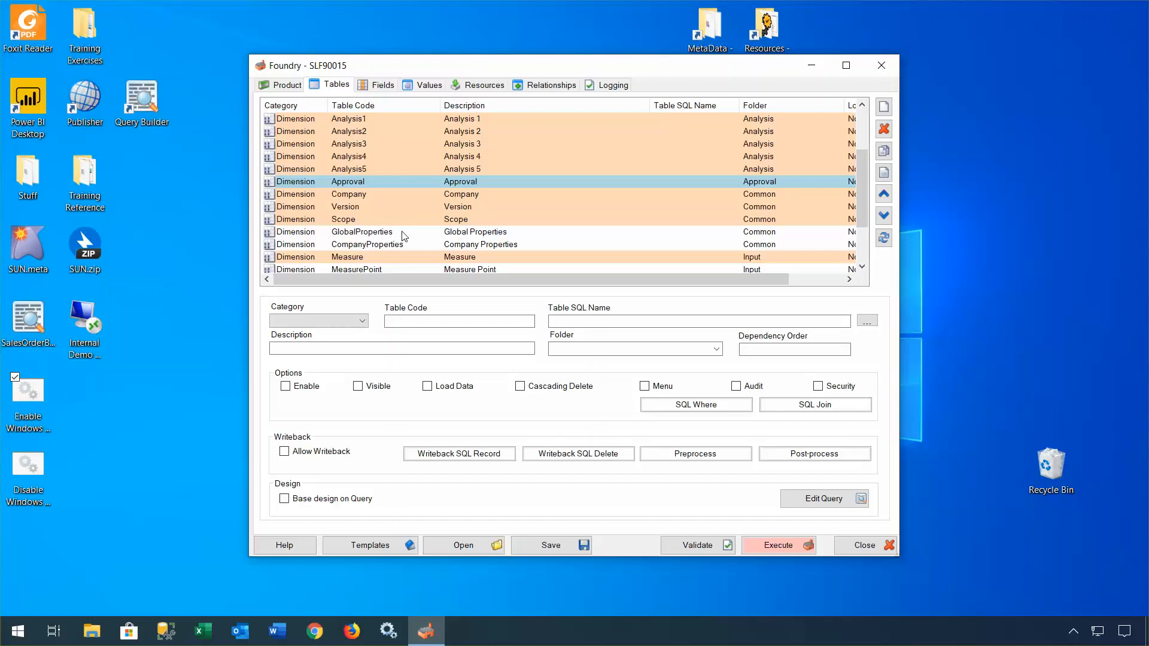
Step: Execute the SLF90015 build, confirming creation and datamodel overwrite, without opening the output folder
{"action": "left_click", "coordinate": [778, 545]}
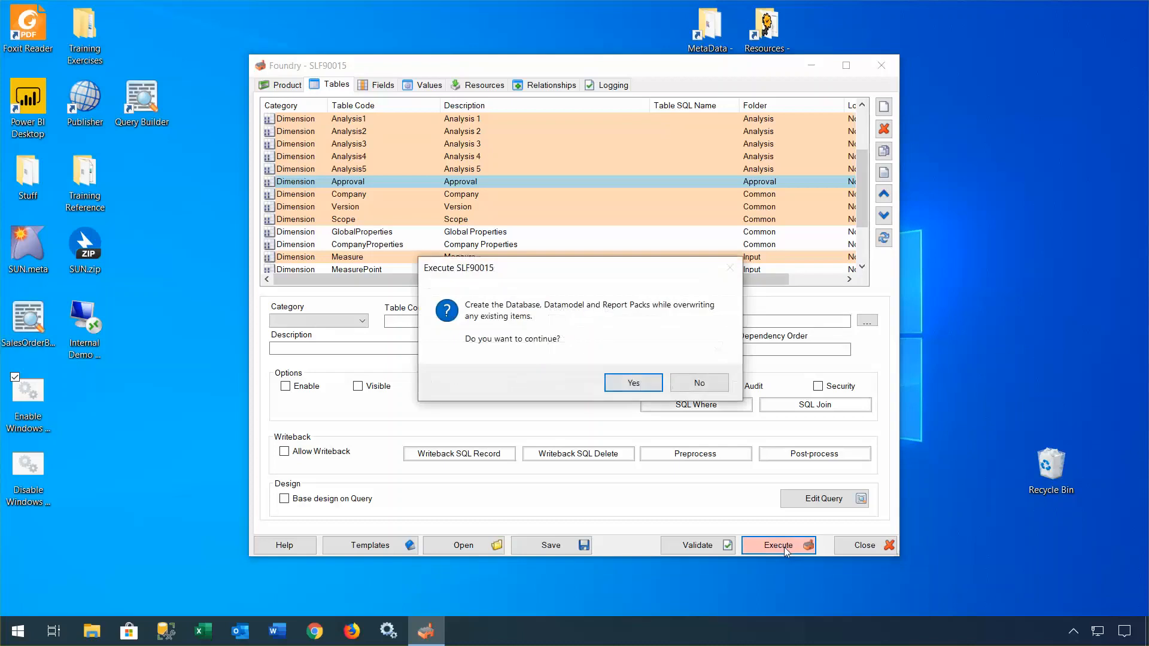
{"action": "left_click", "coordinate": [654, 387]}
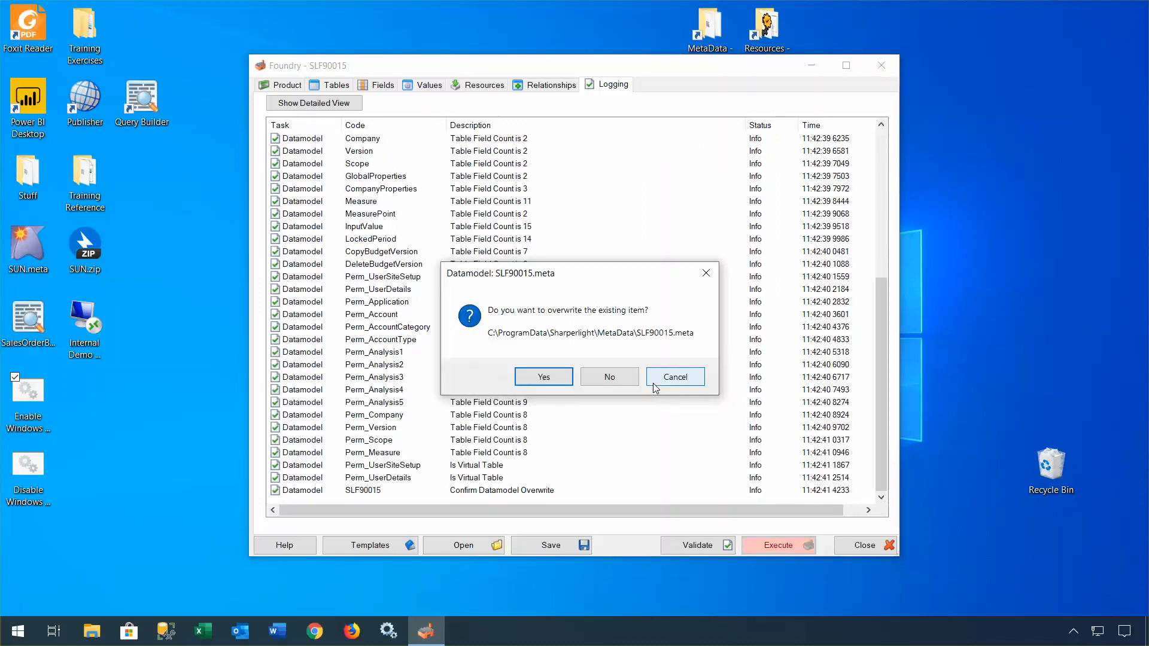
{"action": "left_click", "coordinate": [542, 378]}
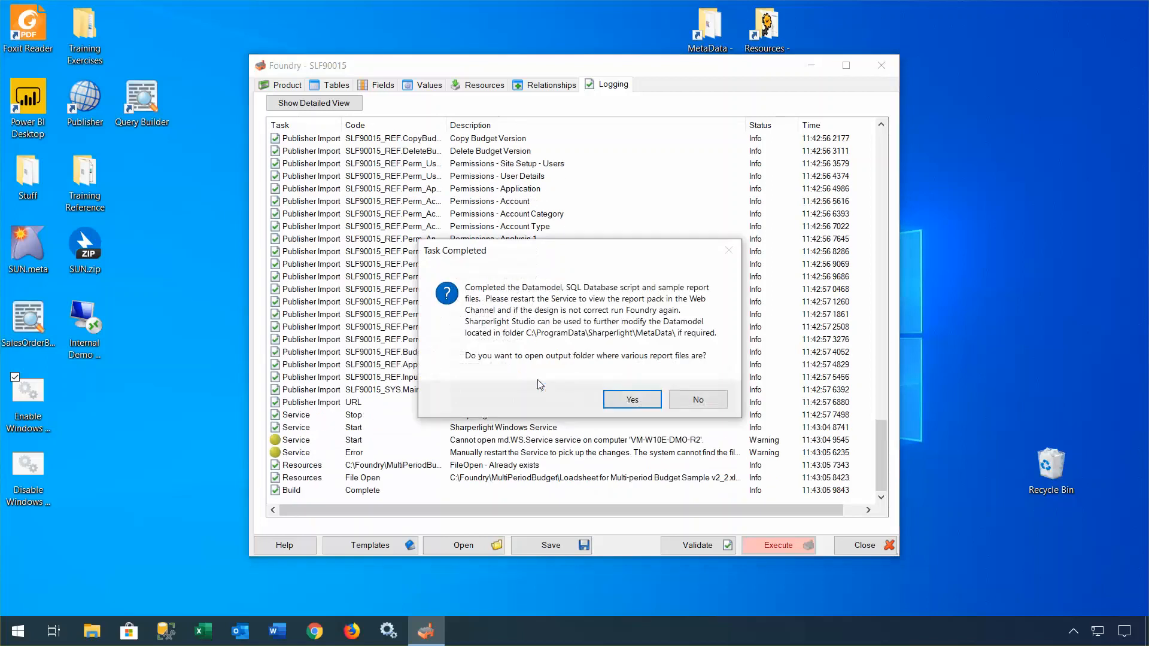
{"action": "left_click", "coordinate": [697, 400]}
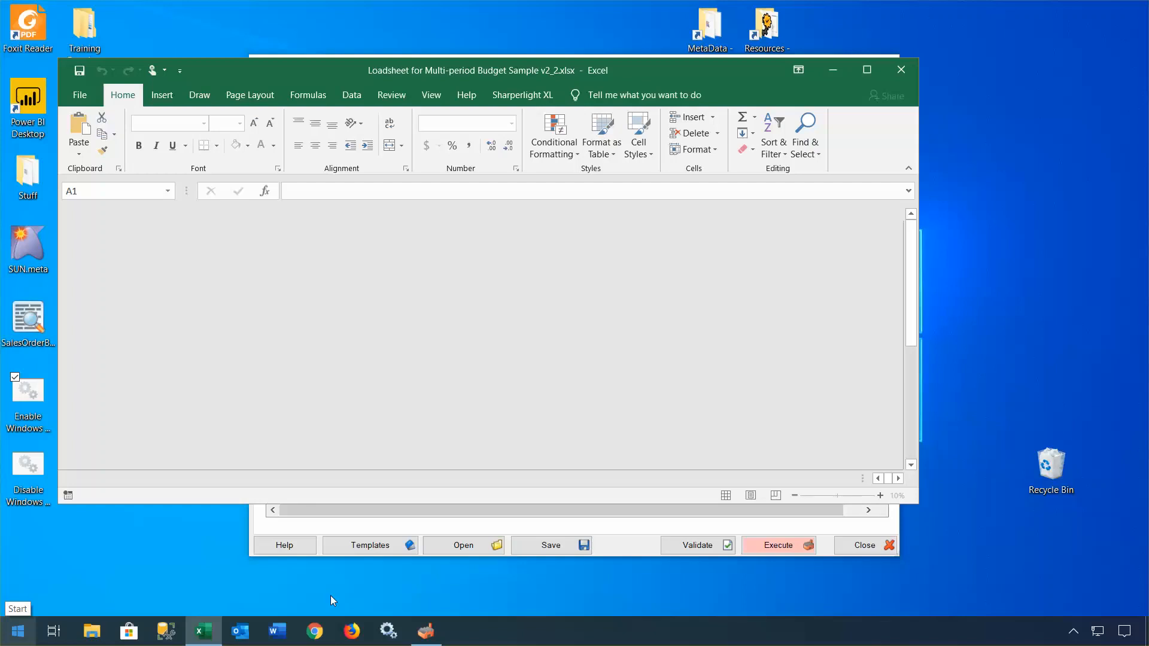
Step: Maximize the Multi-period Budget Sample loadsheet and run Writeback All from Start Here
{"action": "key", "text": "super"}
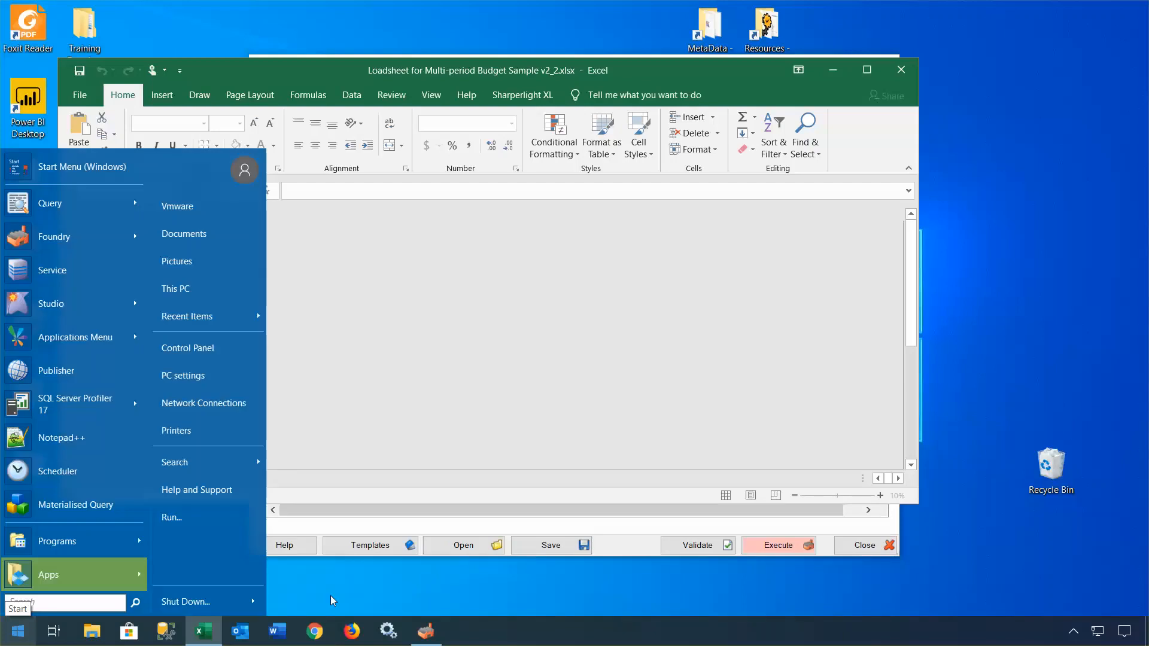
{"action": "left_click", "coordinate": [322, 575]}
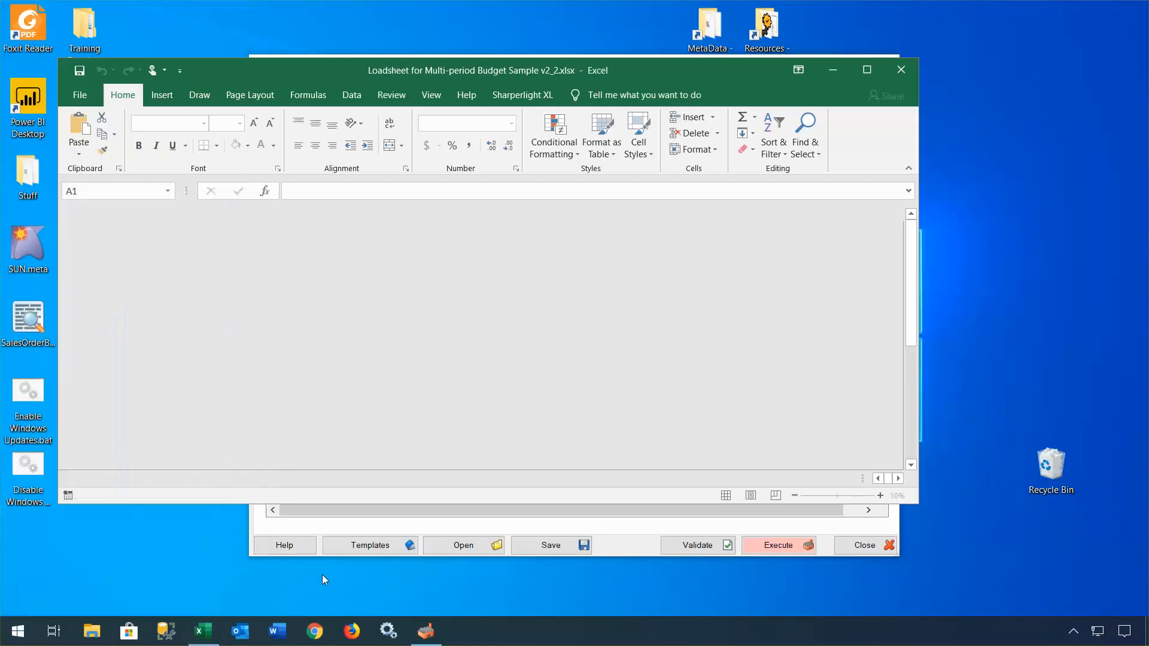
{"action": "left_click", "coordinate": [869, 70]}
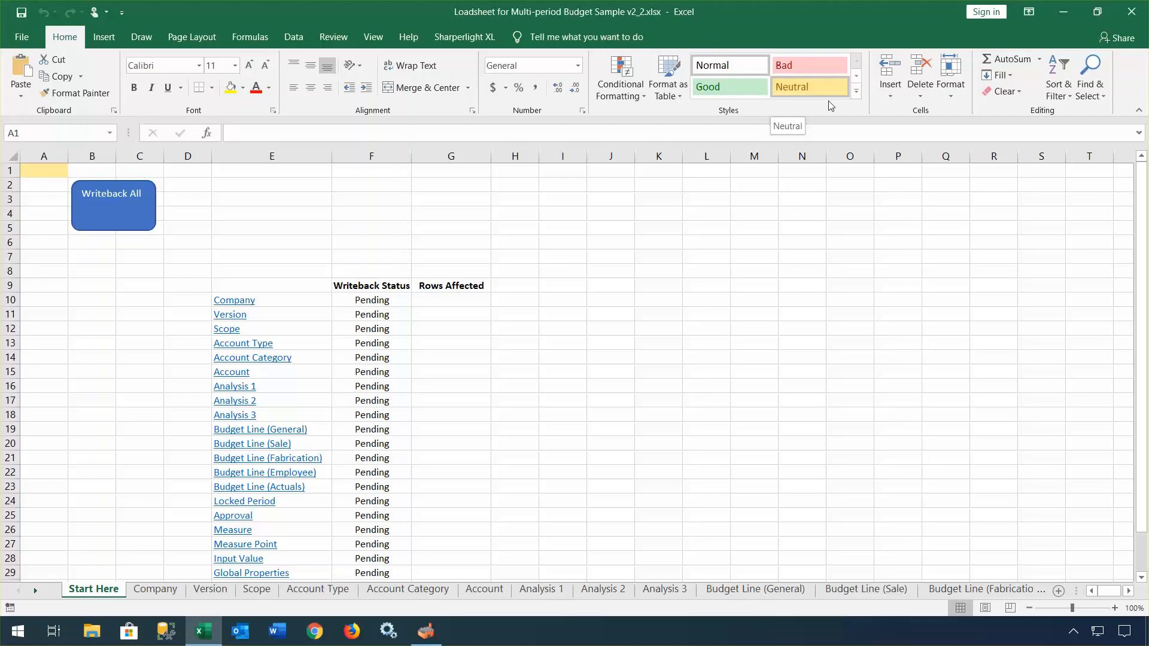
{"action": "left_click", "coordinate": [119, 212]}
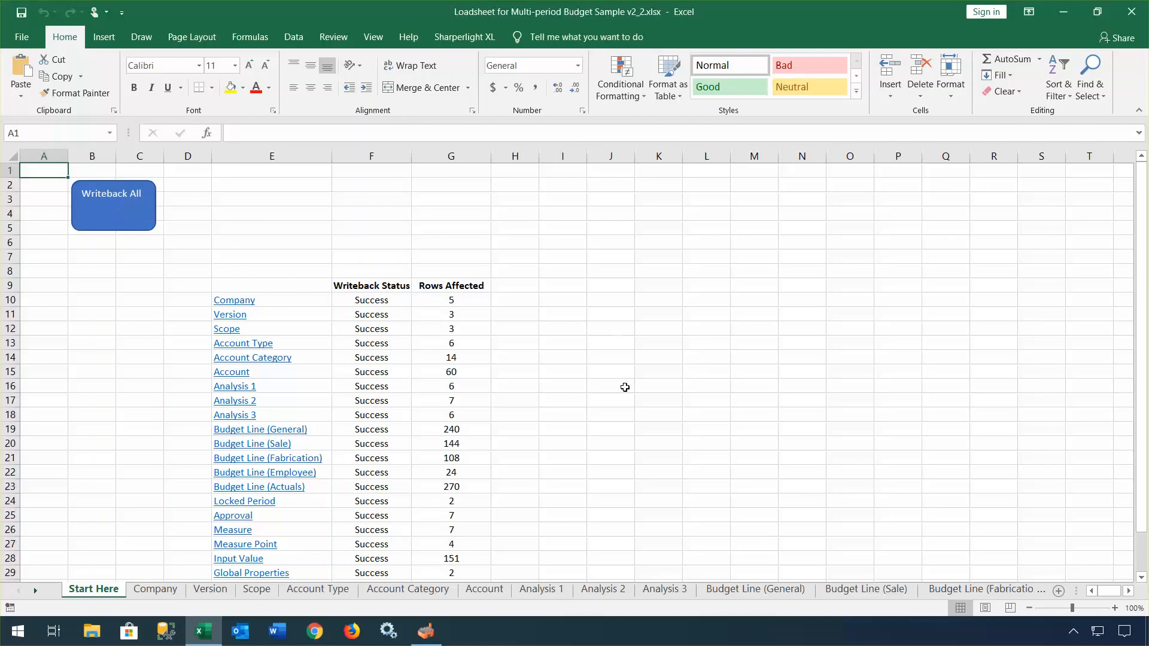
Step: Check the Success results, then close Excel without saving the workbook
{"action": "scroll", "coordinate": [625, 388], "scroll_direction": "down", "scroll_amount": 3}
{"action": "scroll", "coordinate": [625, 387], "scroll_direction": "up", "scroll_amount": 3}
{"action": "left_click", "coordinate": [1133, 13]}
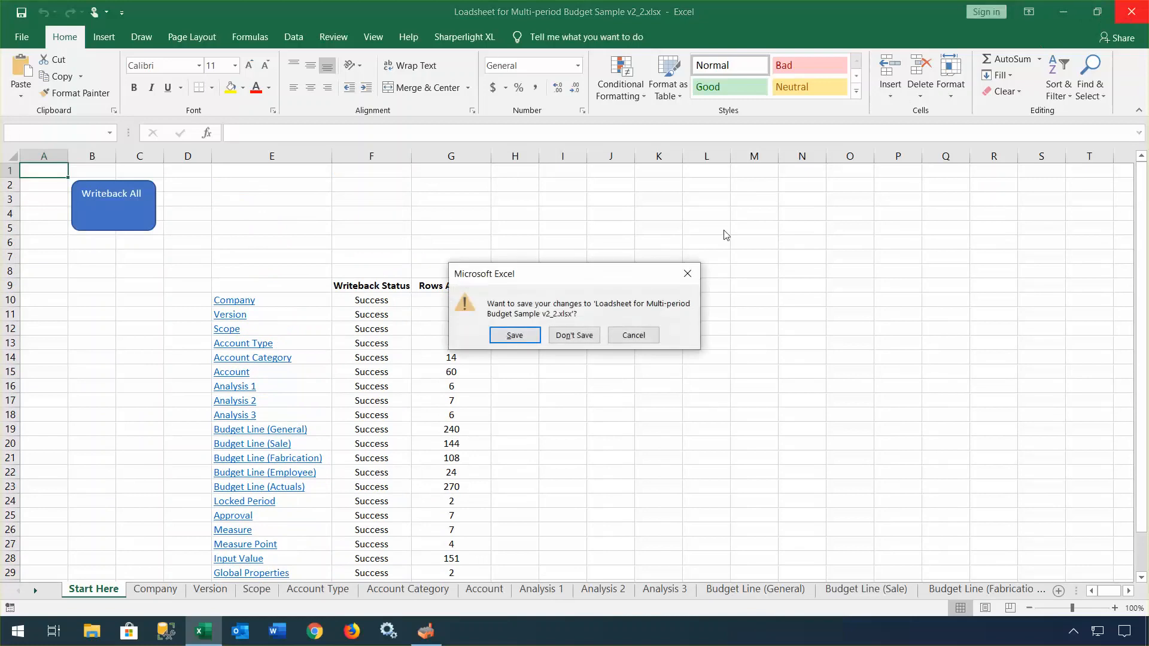
{"action": "left_click", "coordinate": [573, 335]}
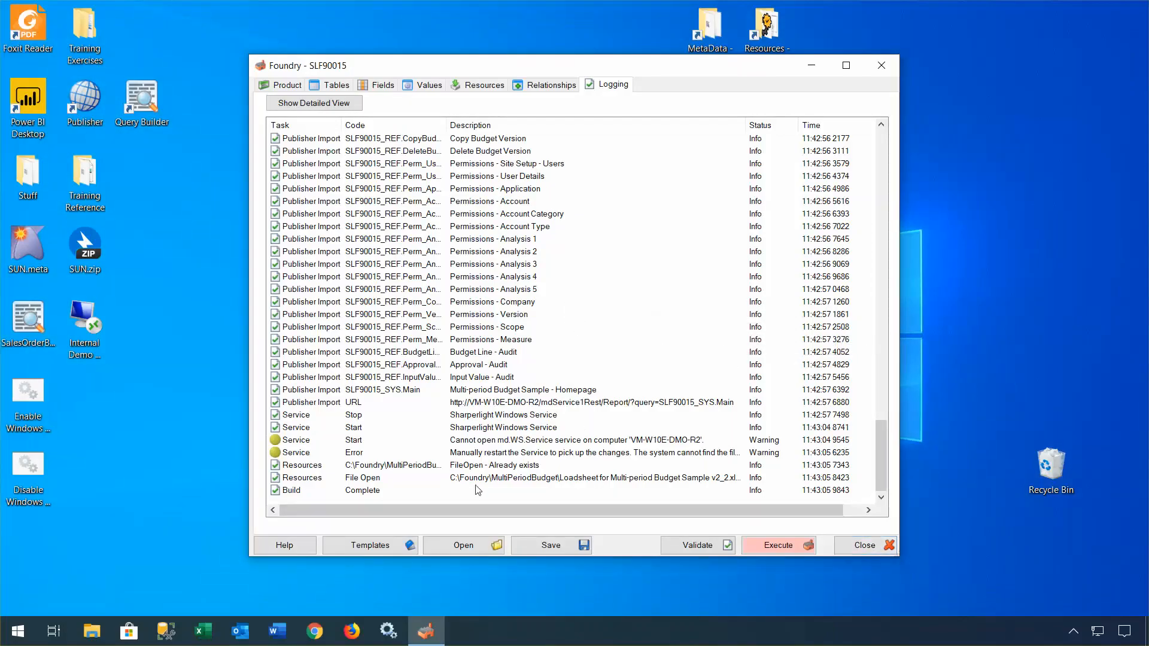
Step: Start the Sharperlight Service program from the Start menu and return to Foundry
{"action": "left_click", "coordinate": [19, 631]}
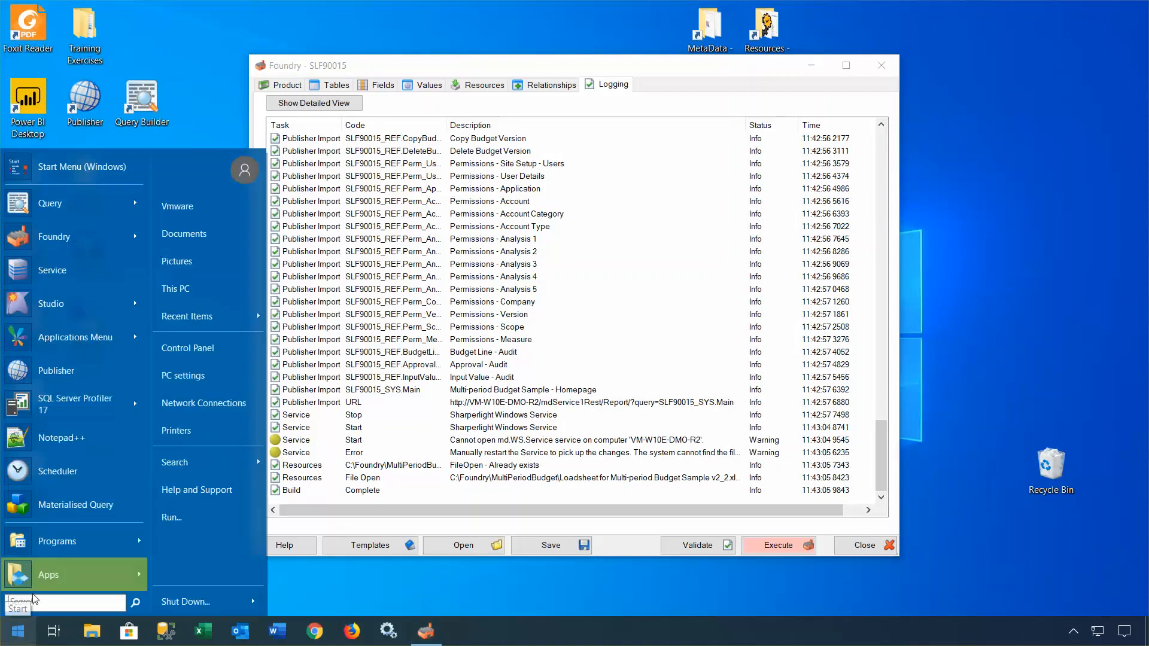
{"action": "right_click", "coordinate": [48, 274]}
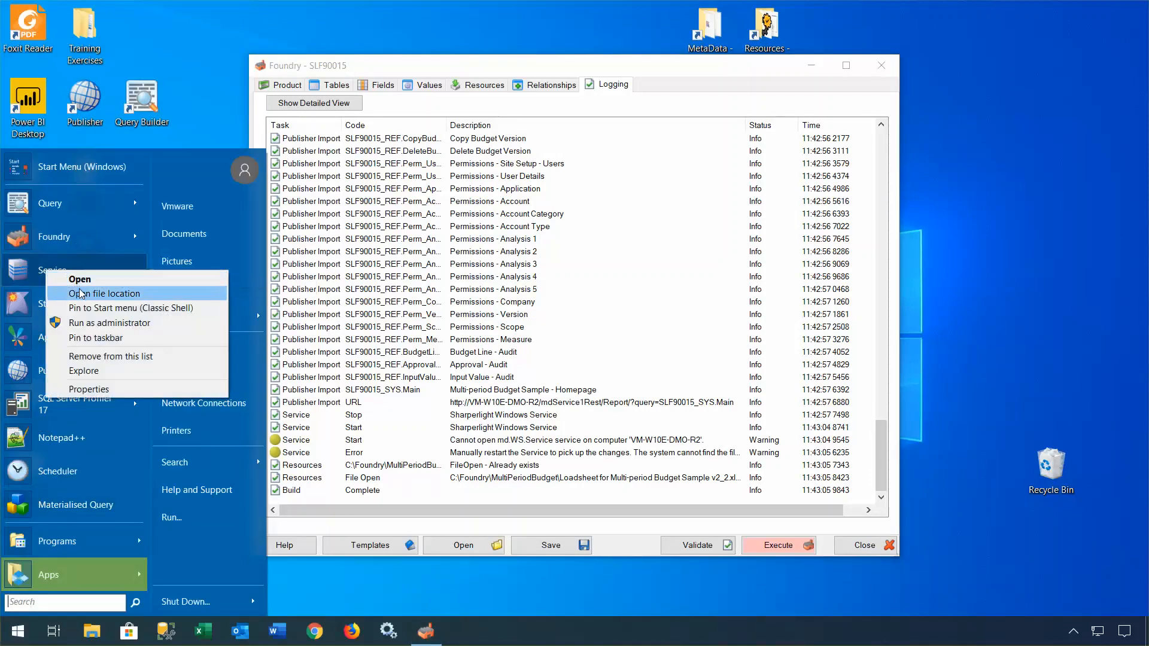
{"action": "left_click", "coordinate": [91, 320]}
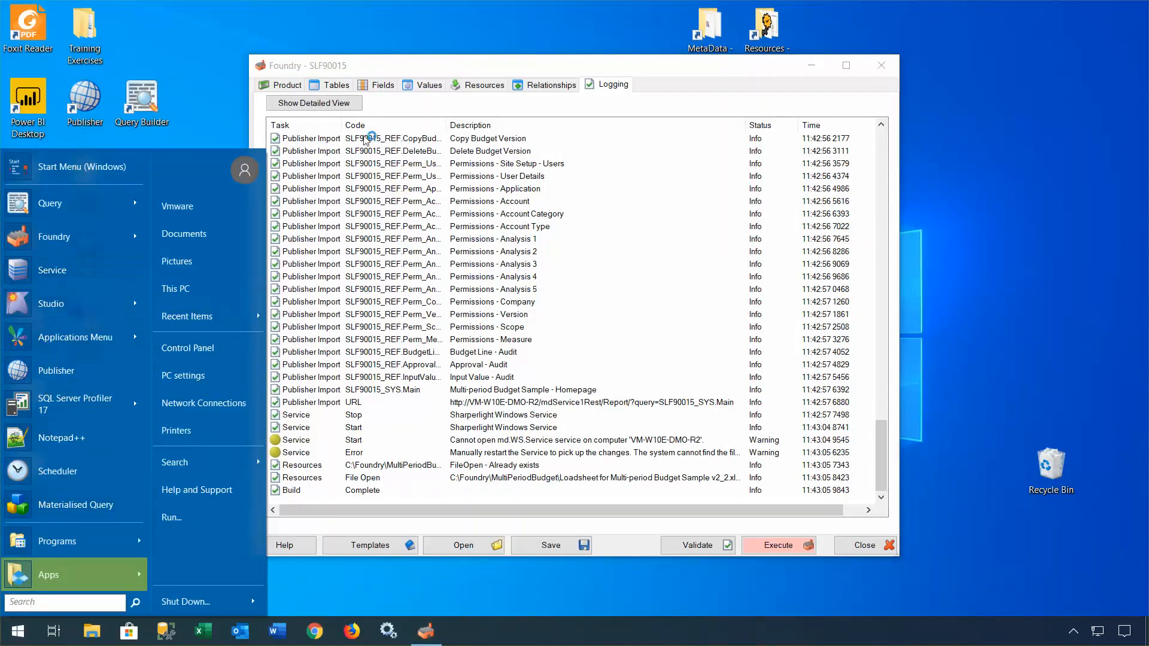
{"action": "left_click", "coordinate": [496, 67]}
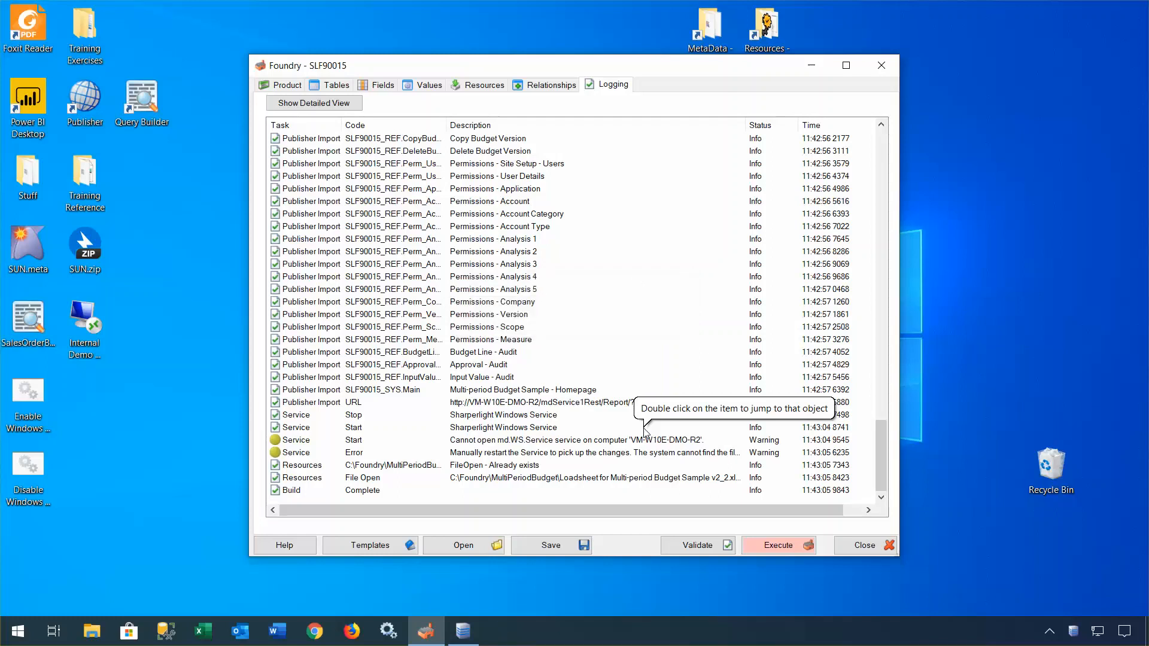
Step: Hide the loaded mdService1 service window and select the homepage URL entry in the log
{"action": "left_click", "coordinate": [477, 626]}
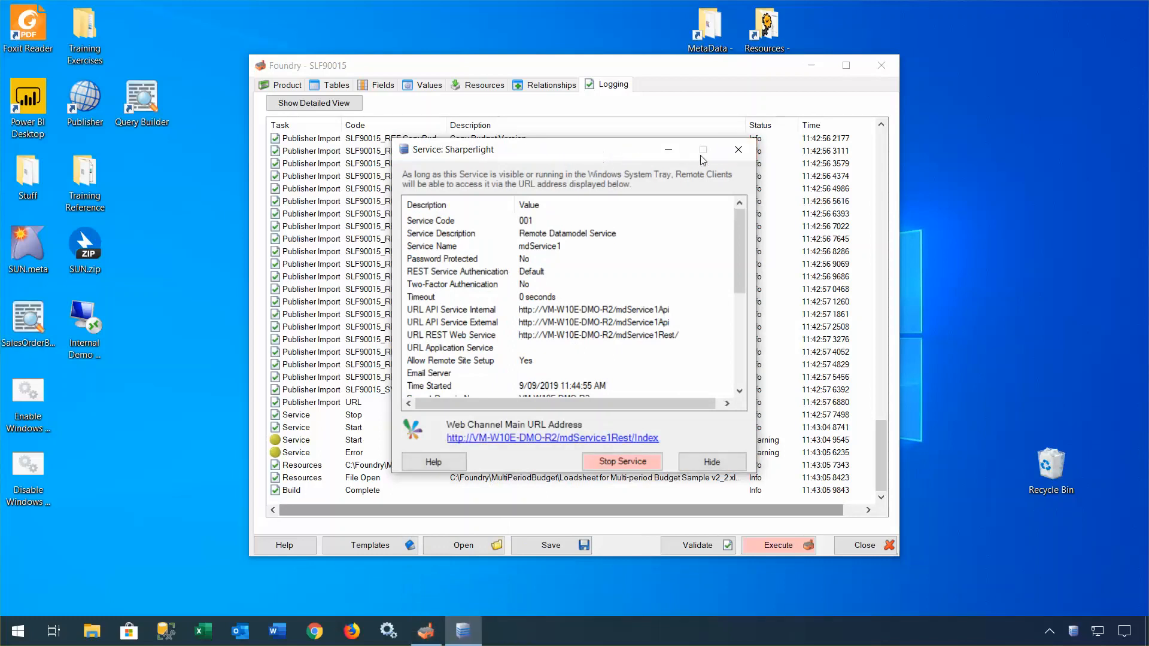
{"action": "left_click", "coordinate": [712, 462]}
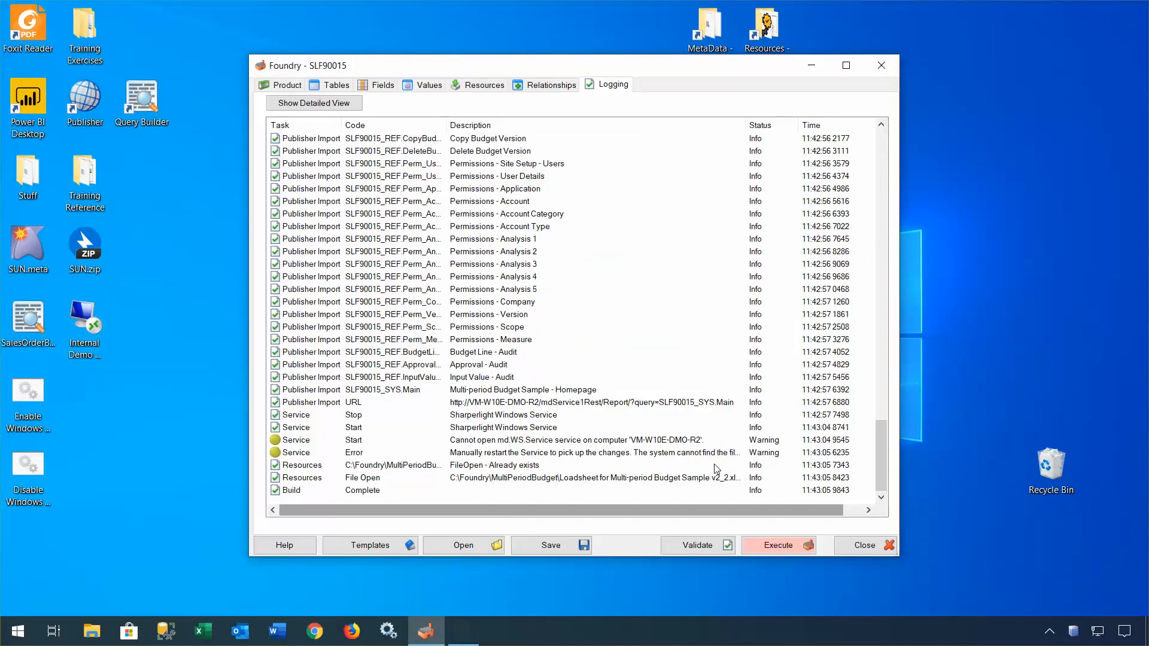
{"action": "left_click", "coordinate": [588, 404]}
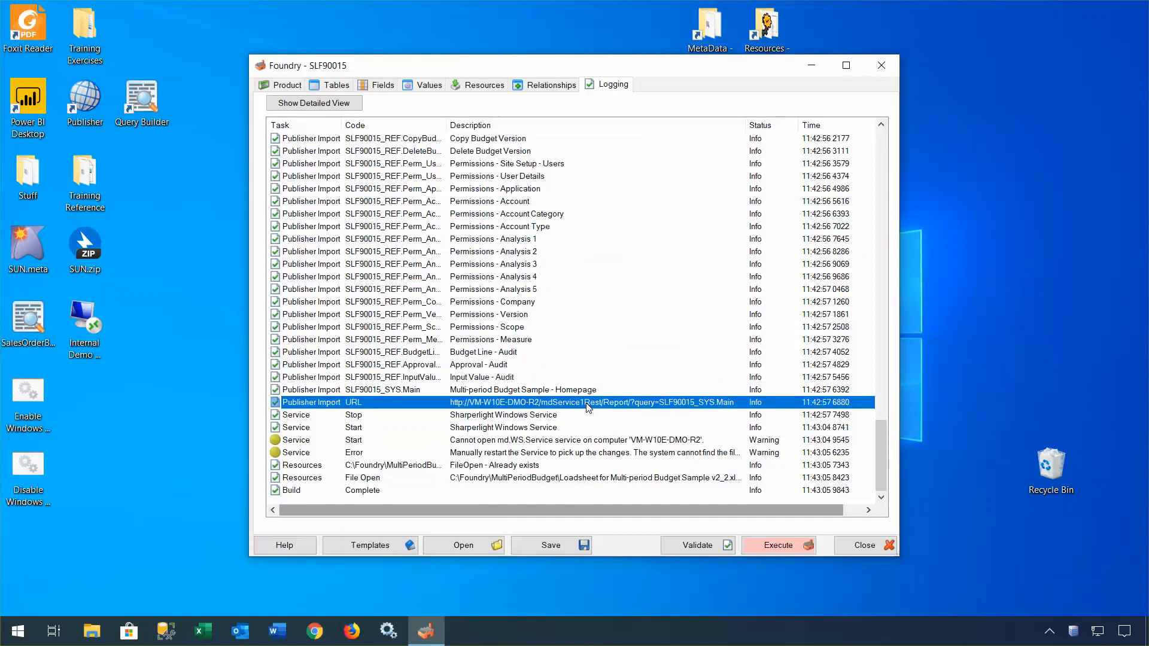
Step: Open the homepage URL in Chrome, sign in as admin, and show the Budget menu
{"action": "double_click", "coordinate": [587, 405]}
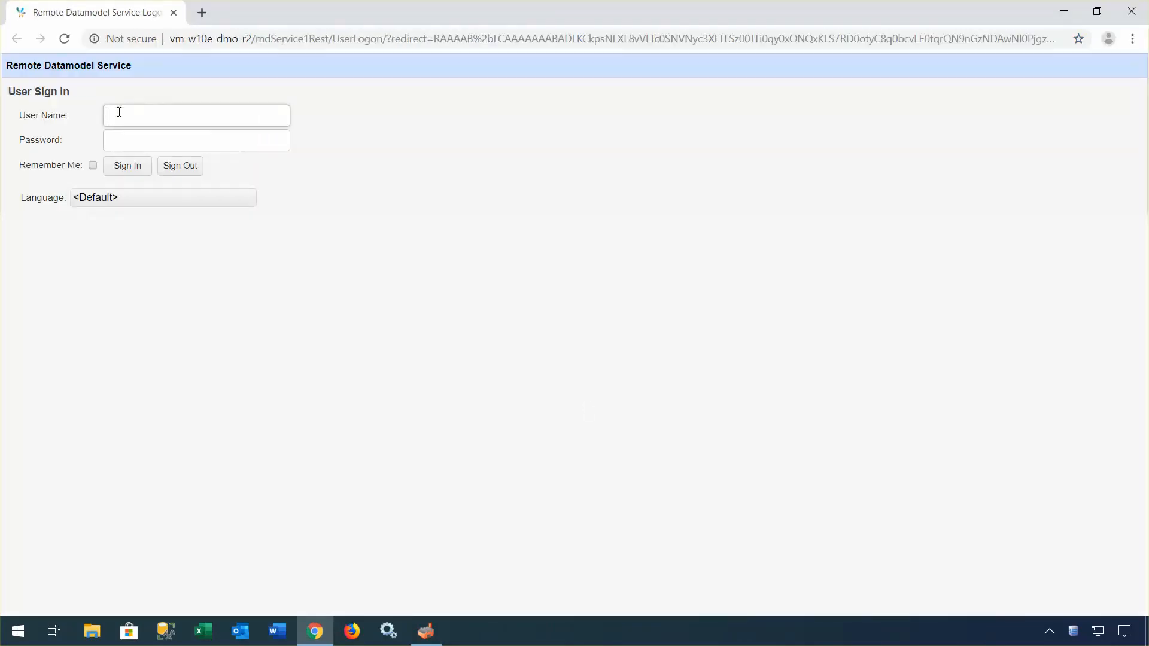
{"action": "type", "text": "admin"}
{"action": "left_click", "coordinate": [134, 171]}
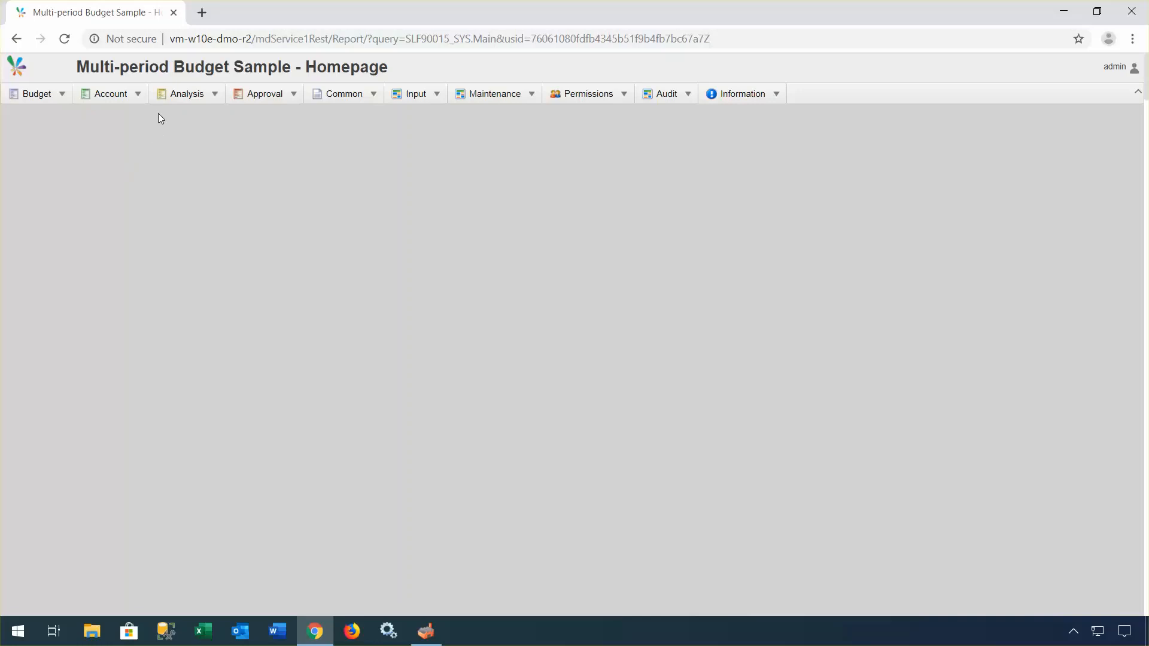
{"action": "left_click", "coordinate": [45, 96]}
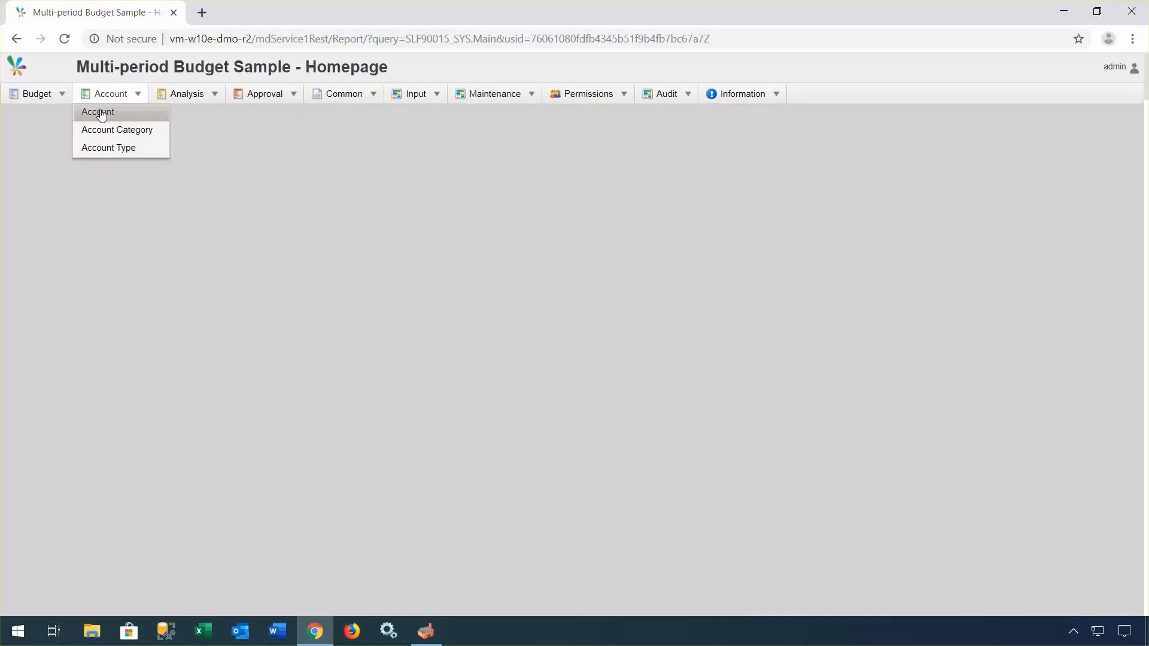
Step: Submit the Account > Account report listing 4101–60503, then open and close account 4101's edit form
{"action": "left_click", "coordinate": [99, 113]}
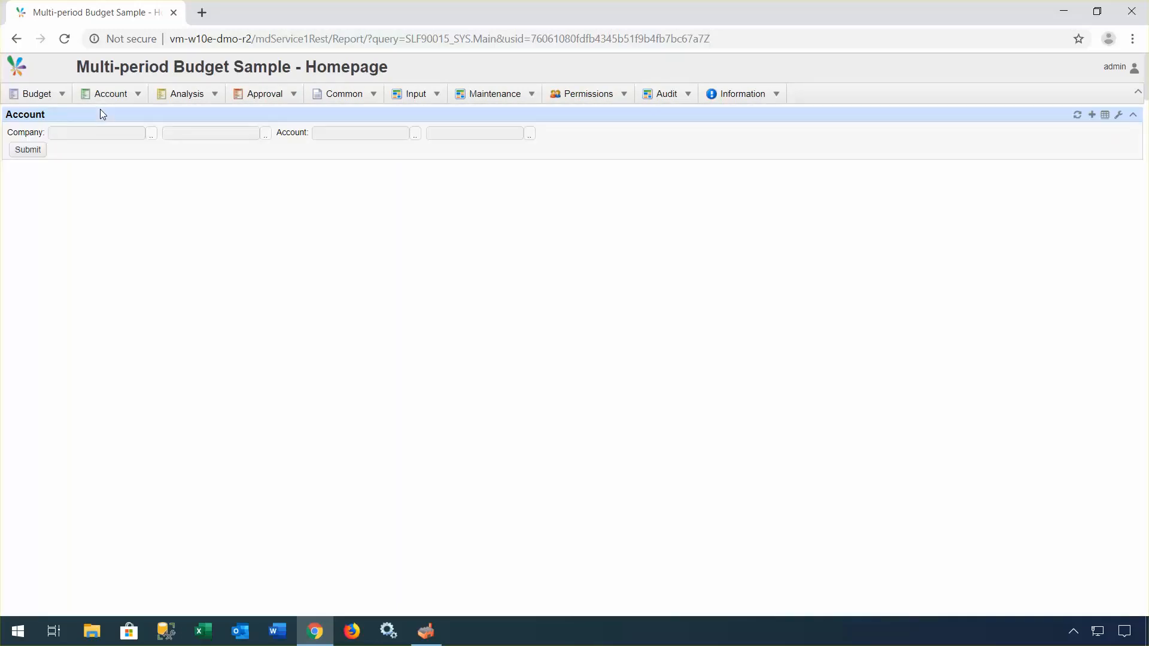
{"action": "left_click", "coordinate": [29, 150]}
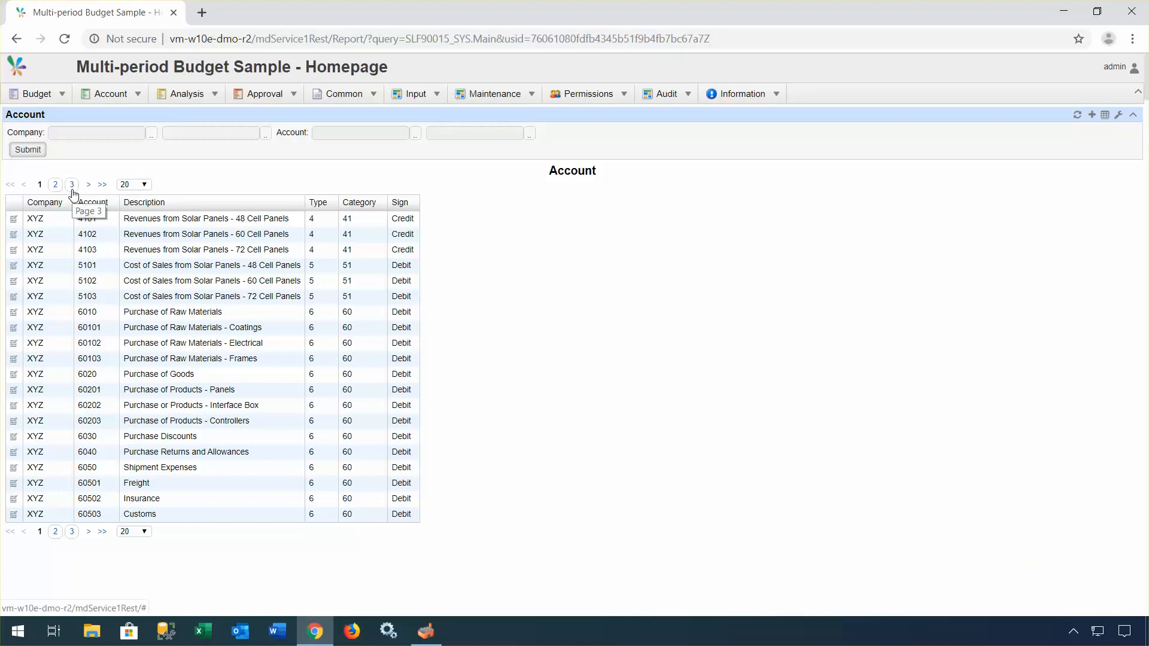
{"action": "left_click", "coordinate": [16, 221]}
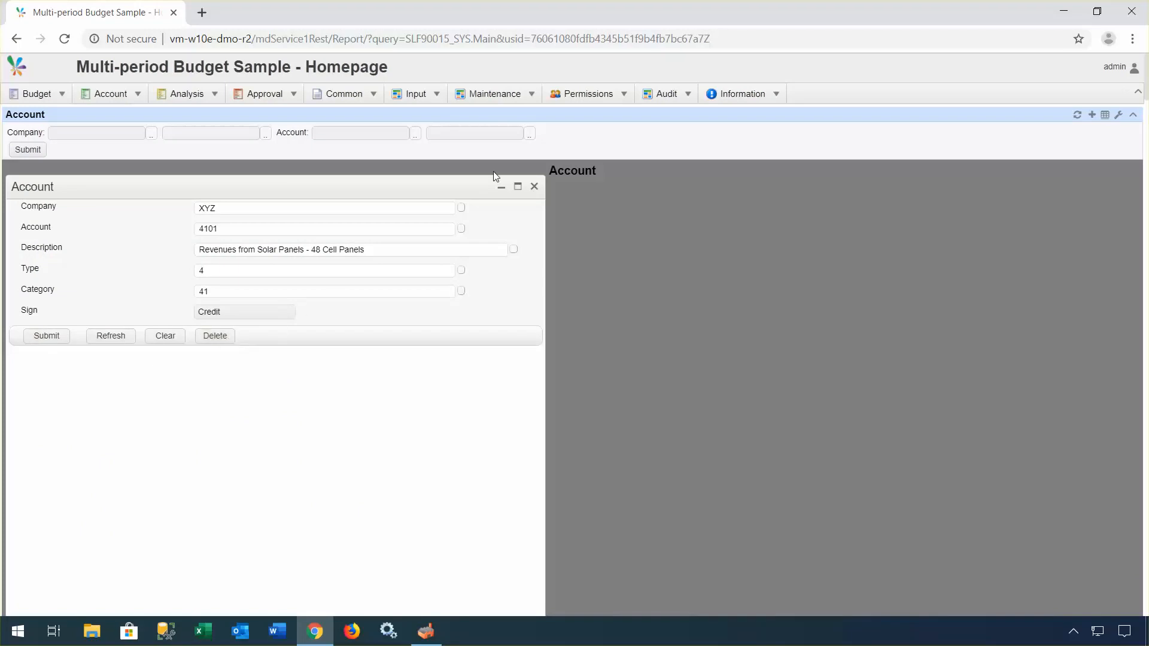
{"action": "left_click", "coordinate": [534, 186]}
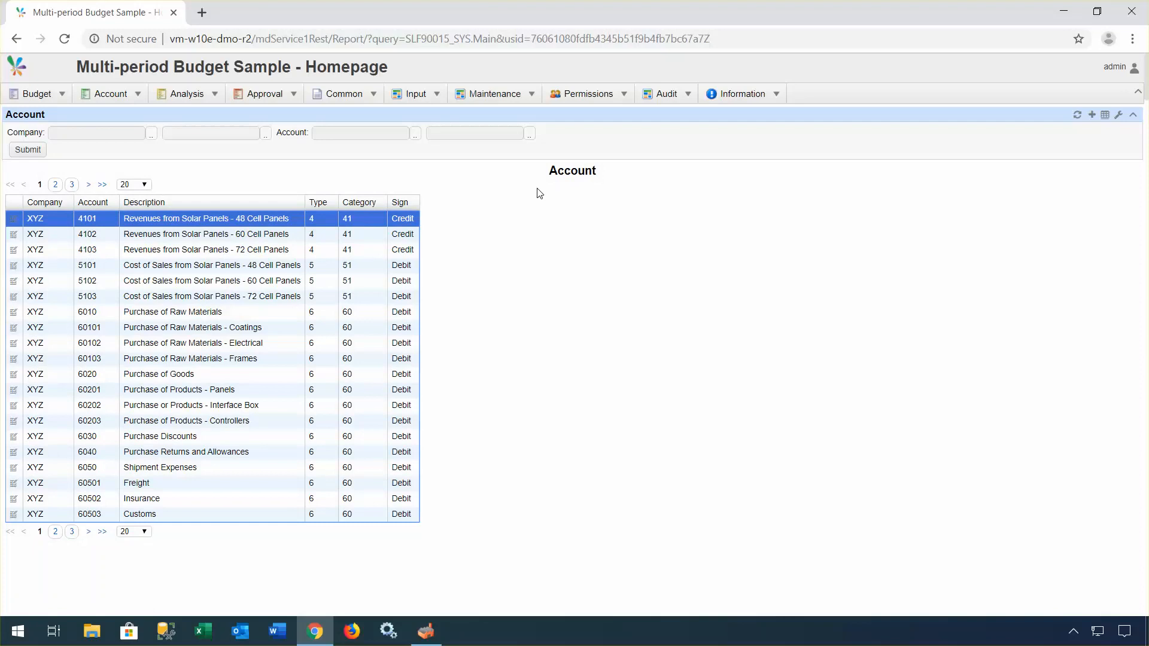
Step: Change the address ending to 'AMenu' to load Budget Management with approvals, 516 budget lines and charts
{"action": "left_click", "coordinate": [482, 38]}
{"action": "left_click", "coordinate": [477, 39]}
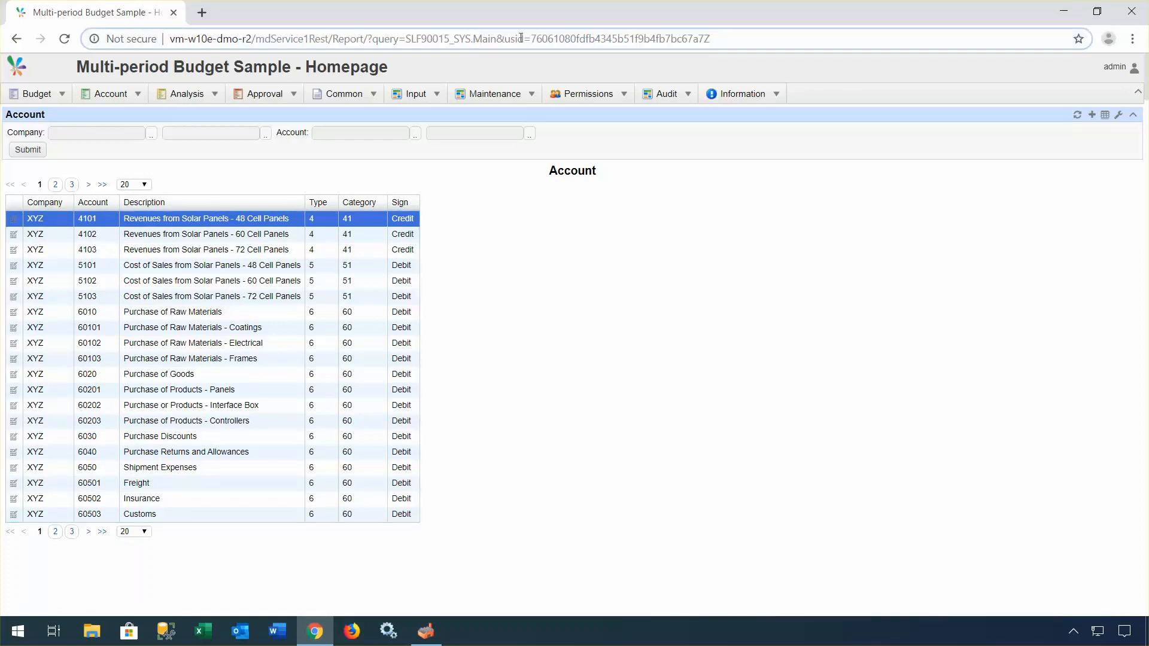
{"action": "left_click_drag", "start_coordinate": [473, 38], "coordinate": [745, 36]}
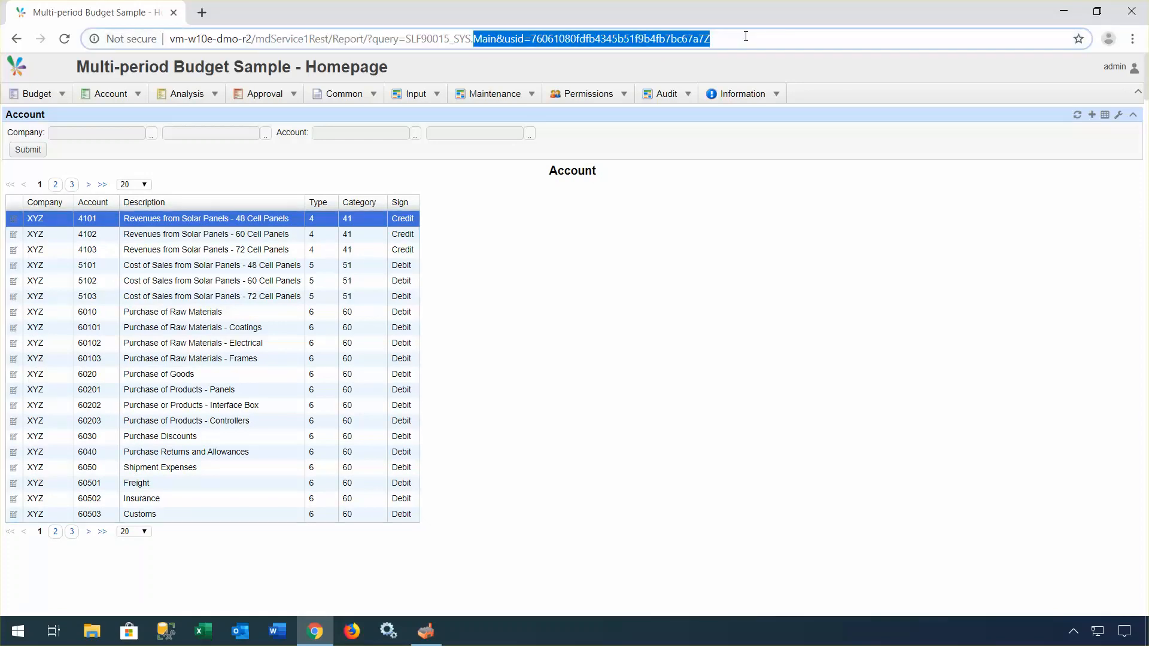
{"action": "type", "text": "AMe"}
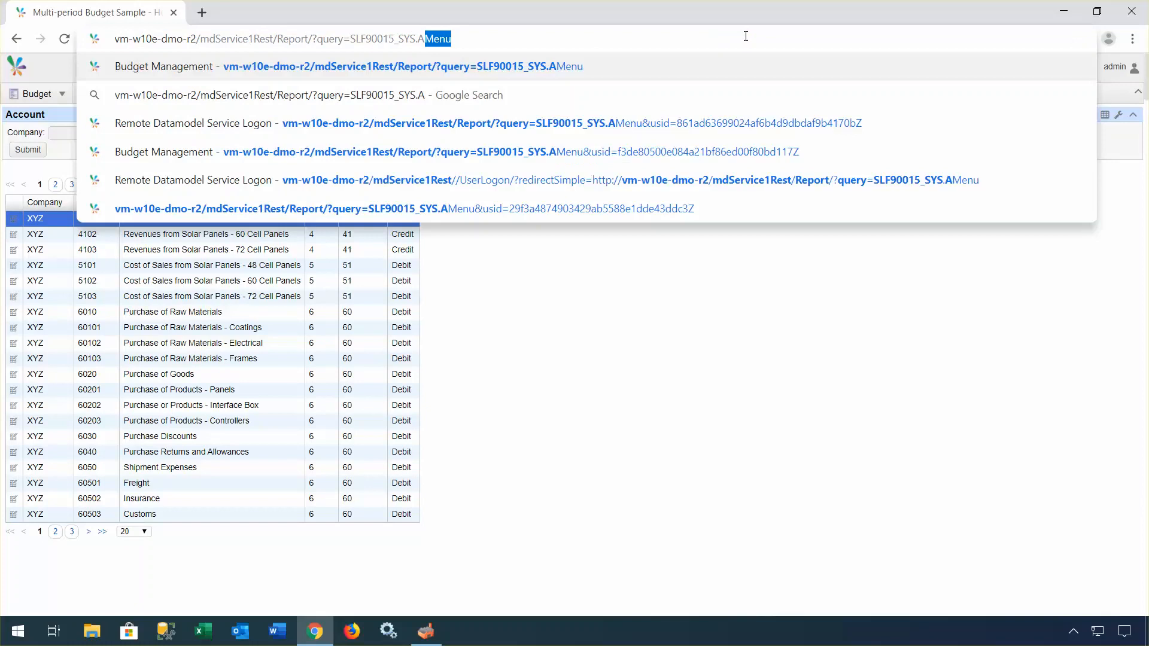
{"action": "key", "text": "Return"}
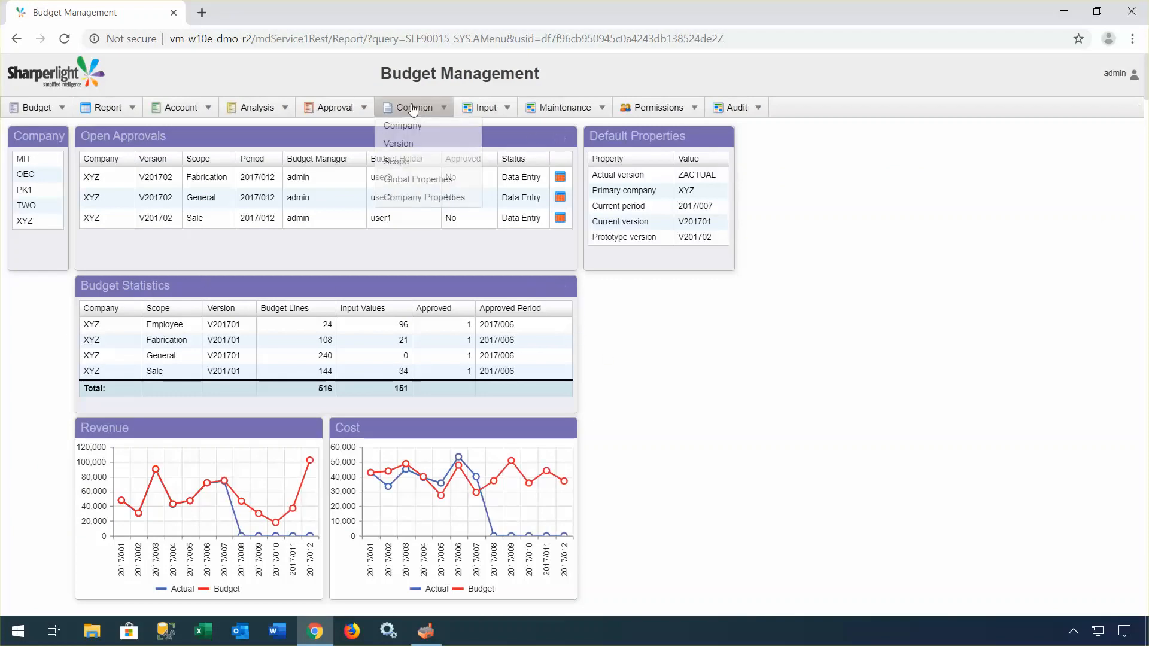
{"action": "mouse_move", "coordinate": [571, 117]}
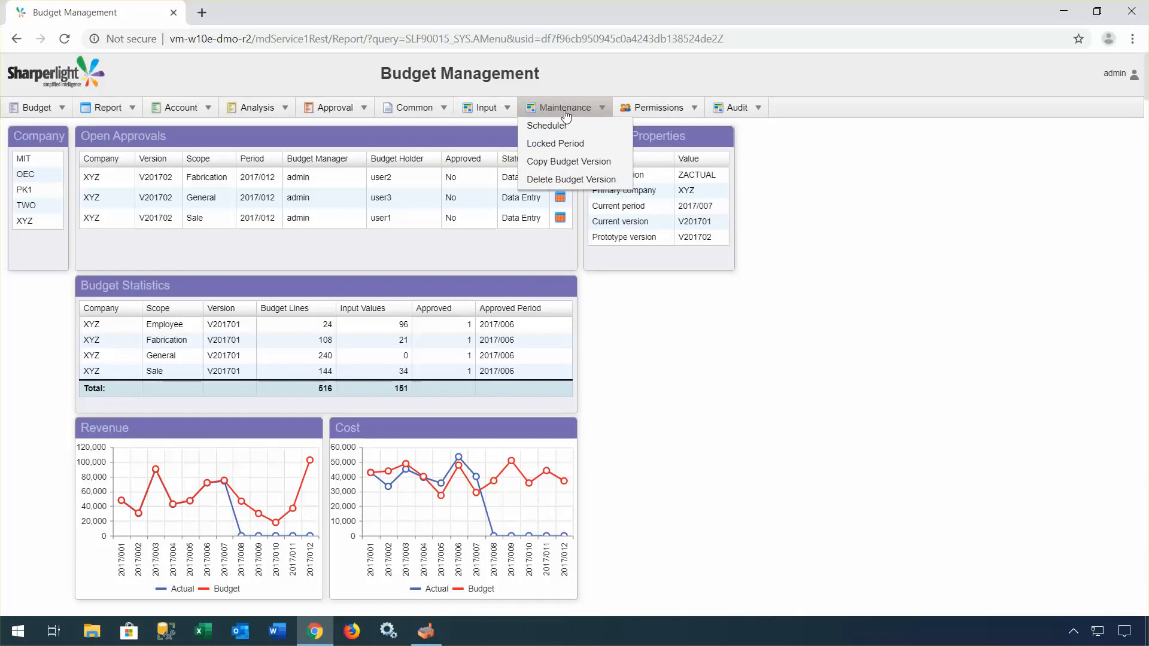
{"action": "mouse_move", "coordinate": [123, 118]}
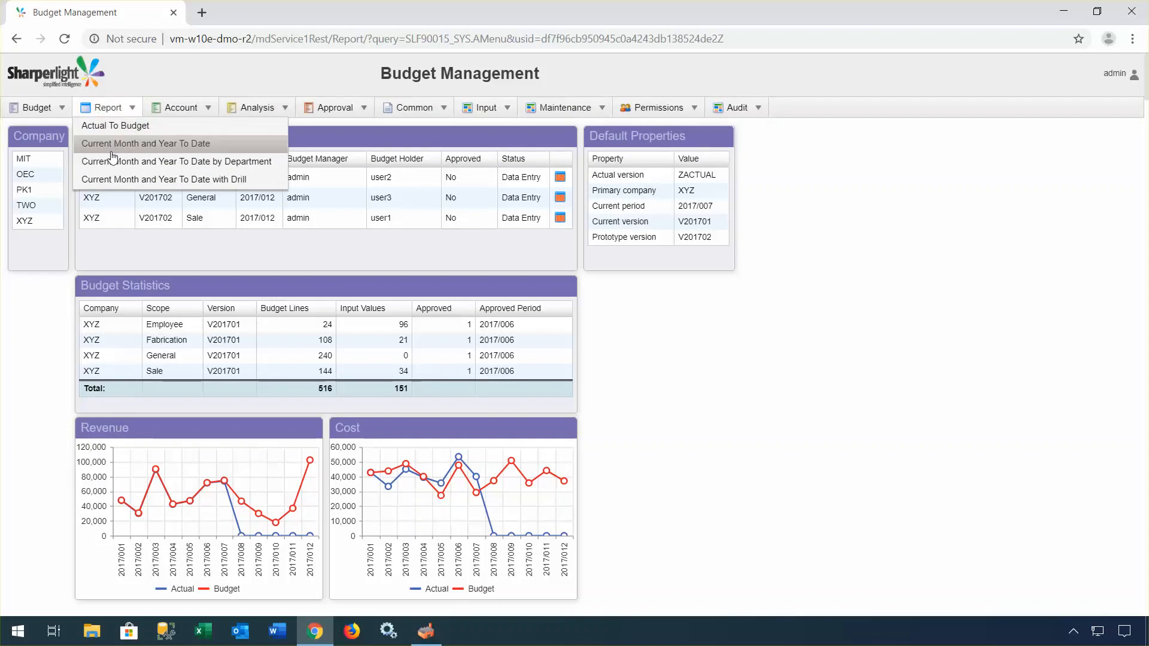
Step: In Firefox, open the Budget Management (UMenu) bookmark and sign in as user1
{"action": "left_click", "coordinate": [358, 632]}
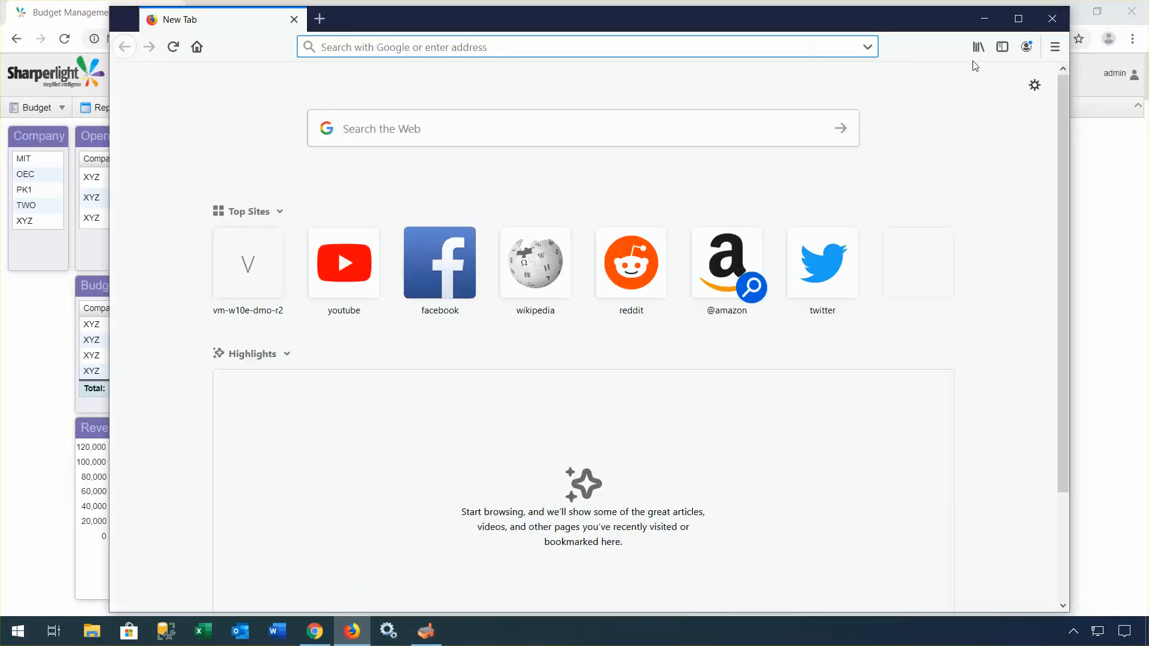
{"action": "left_click", "coordinate": [978, 46]}
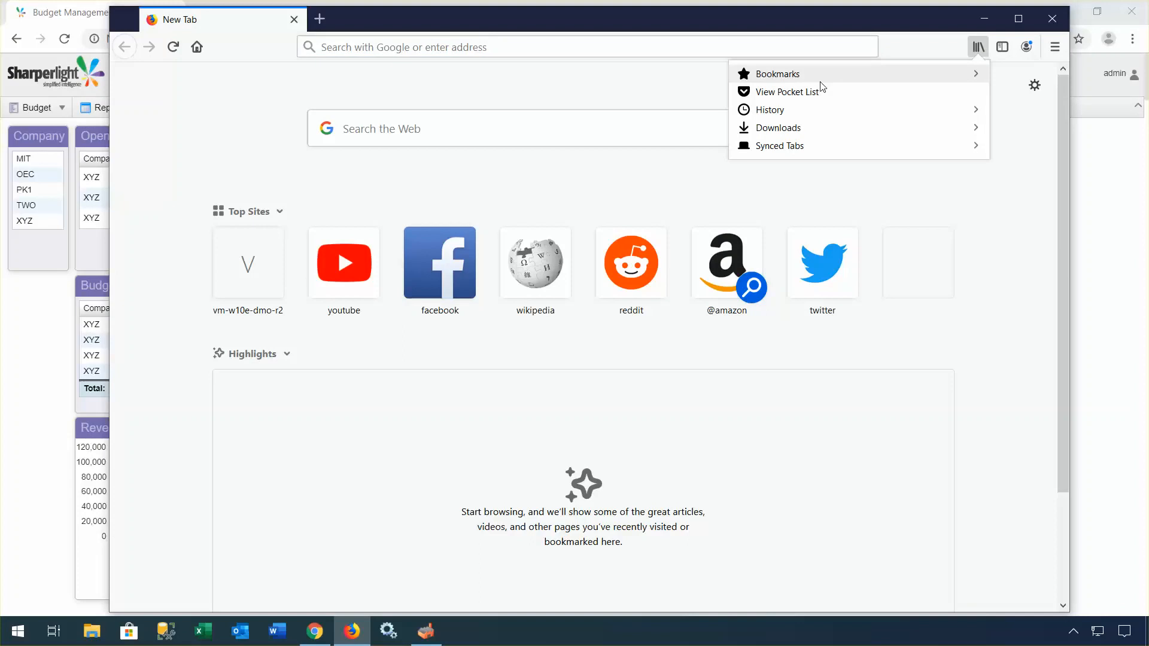
{"action": "left_click", "coordinate": [842, 75]}
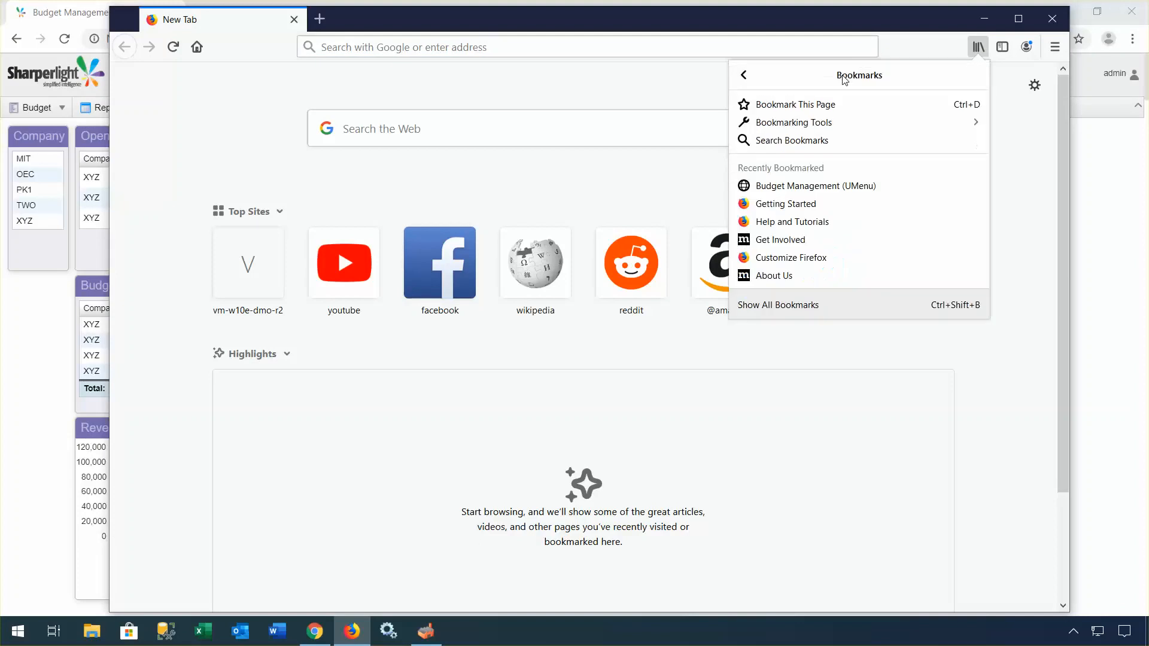
{"action": "left_click", "coordinate": [802, 185]}
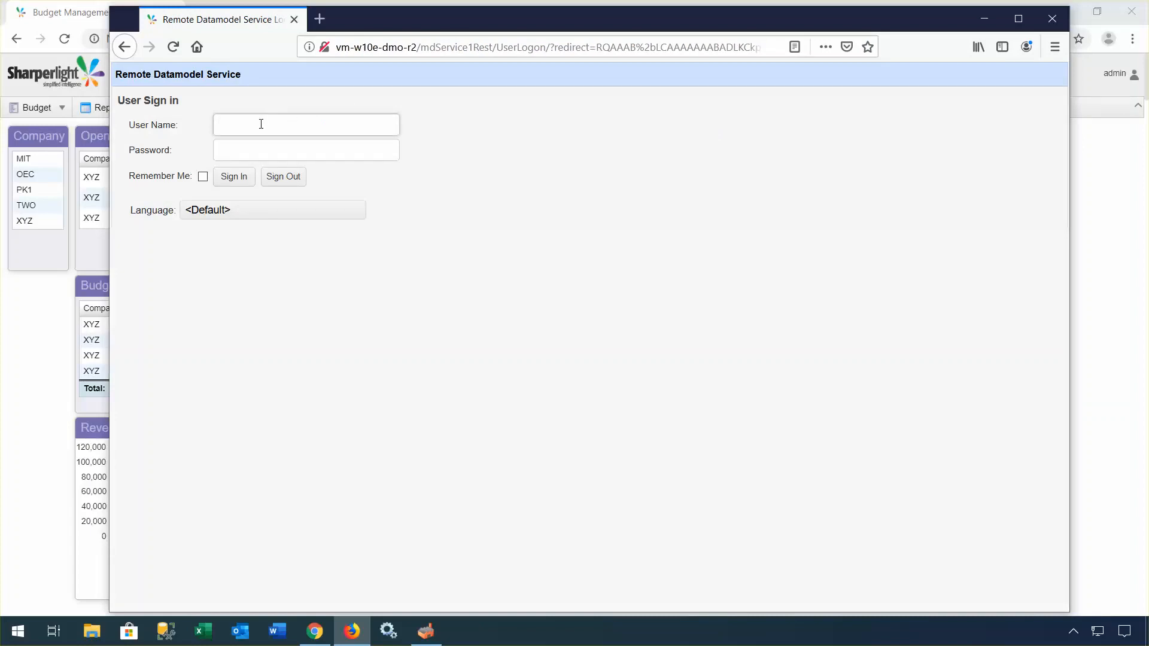
{"action": "type", "text": "user1"}
{"action": "left_click", "coordinate": [233, 177]}
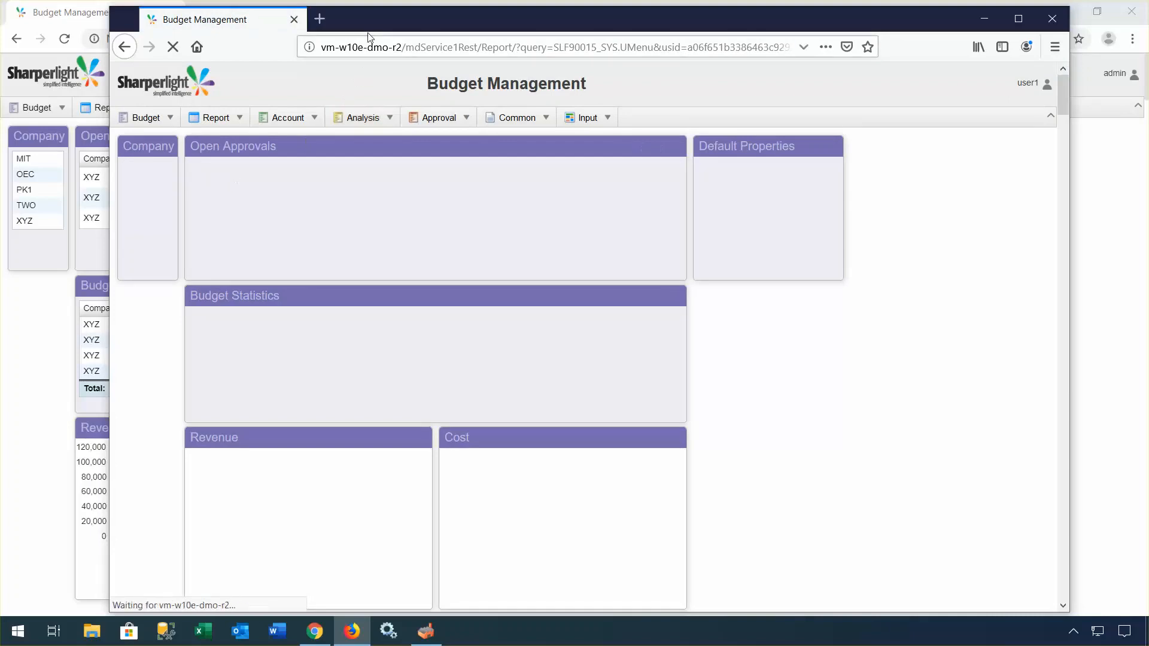
Step: Place the Firefox window beside Chrome to compare the user1 and admin dashboards
{"action": "left_click_drag", "start_coordinate": [375, 19], "coordinate": [444, 30]}
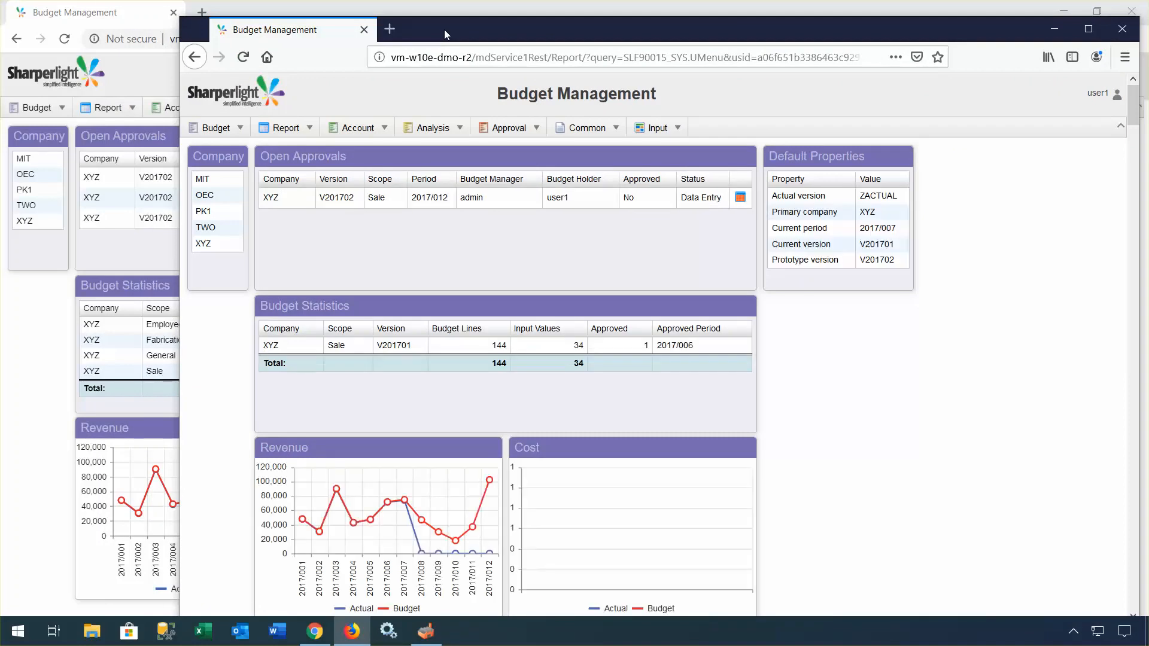
{"action": "left_click_drag", "start_coordinate": [443, 30], "coordinate": [616, 68]}
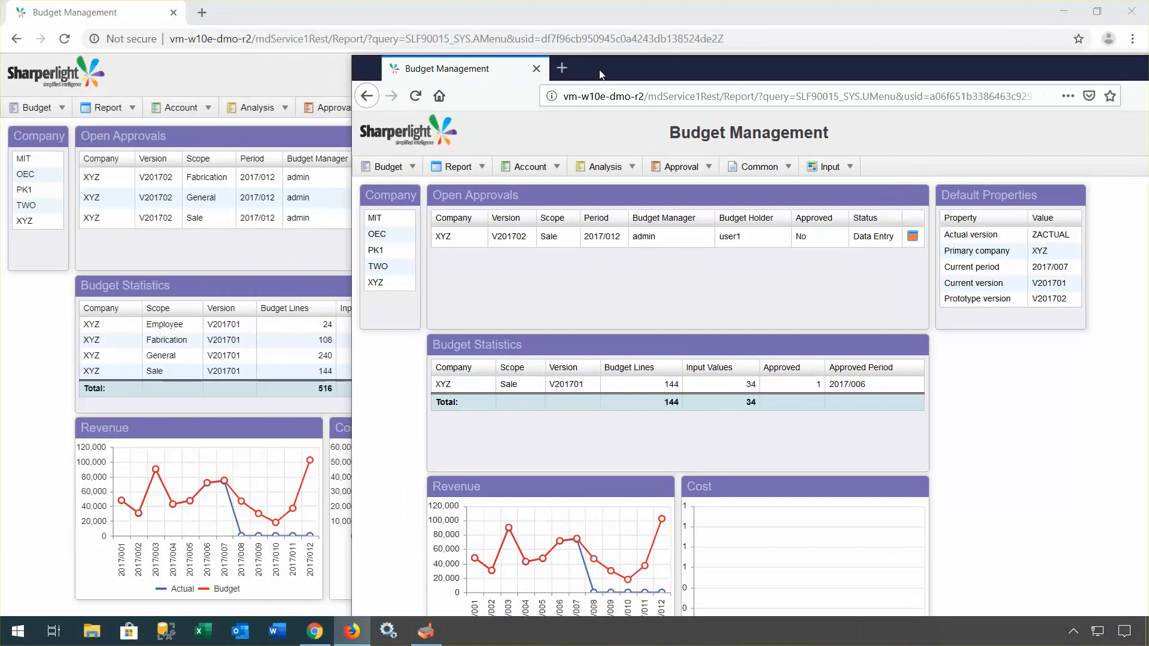
{"action": "left_click_drag", "start_coordinate": [601, 75], "coordinate": [461, 65]}
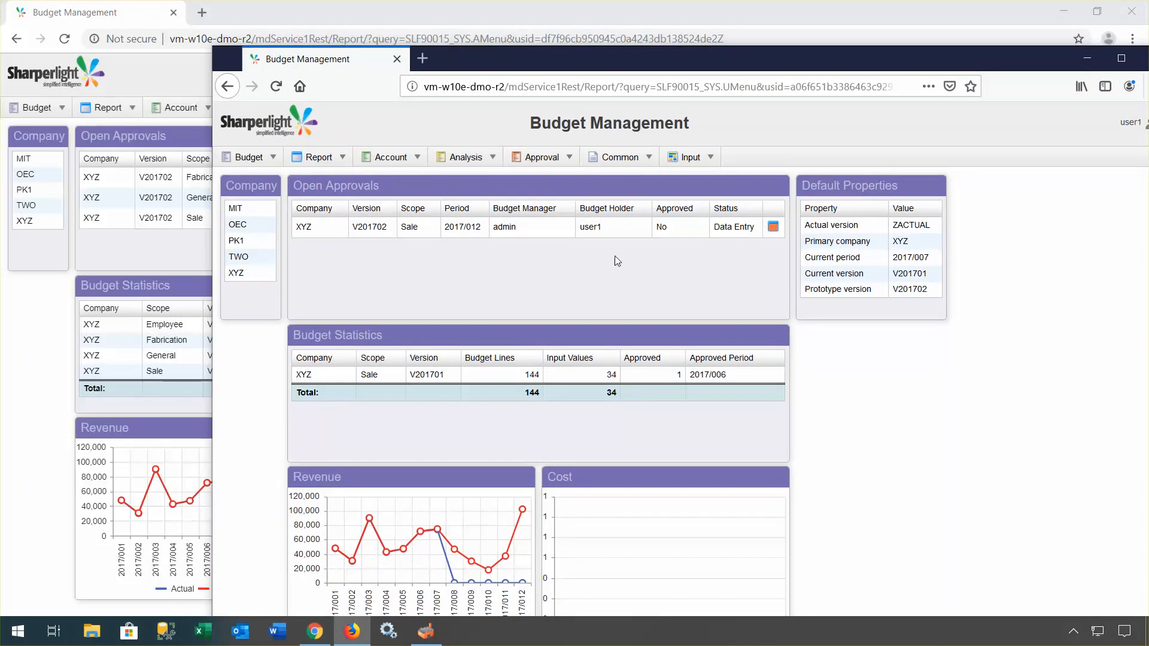
{"action": "left_click_drag", "start_coordinate": [547, 56], "coordinate": [619, 55]}
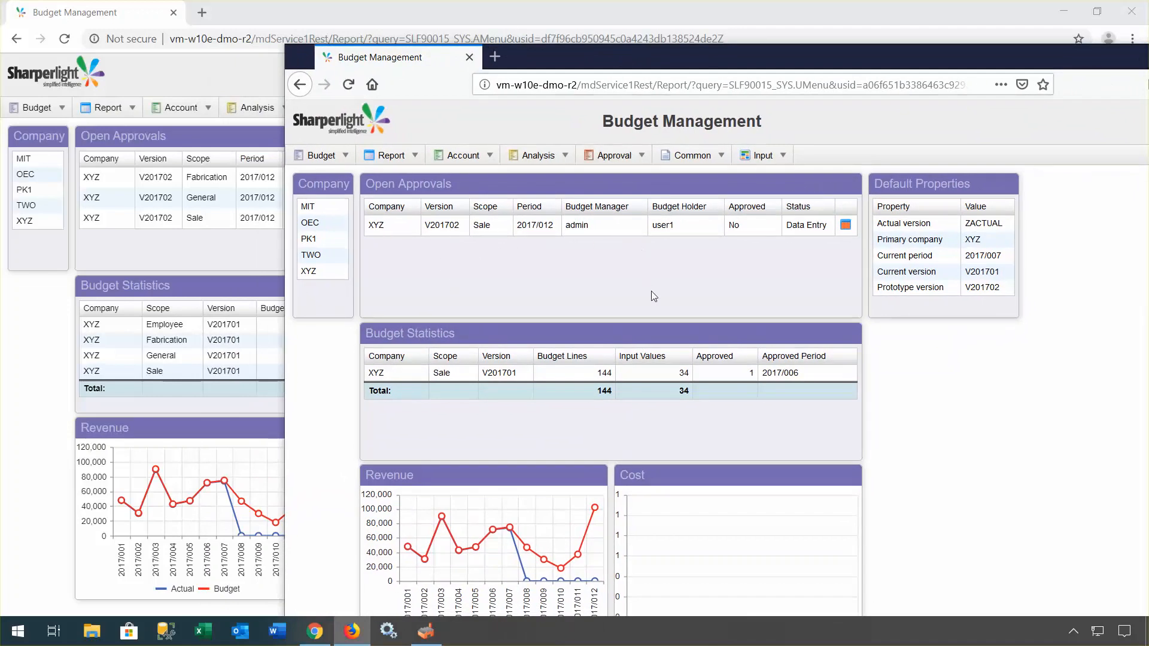
{"action": "scroll", "coordinate": [651, 291], "scroll_direction": "down", "scroll_amount": 2}
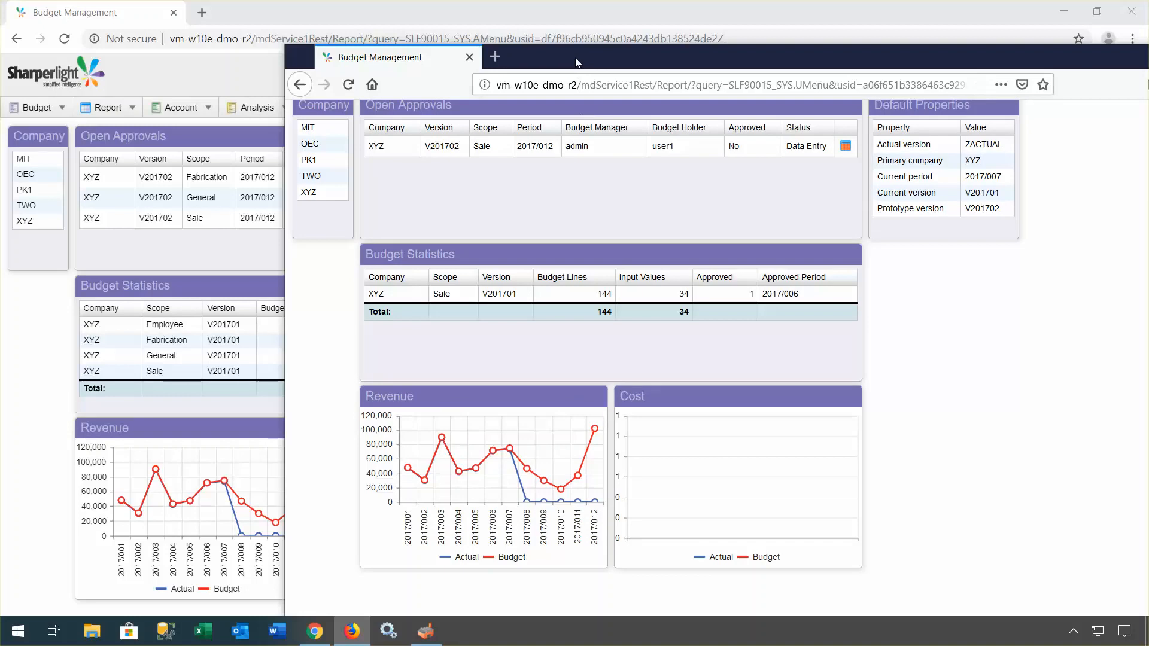
{"action": "left_click_drag", "start_coordinate": [576, 57], "coordinate": [780, 106]}
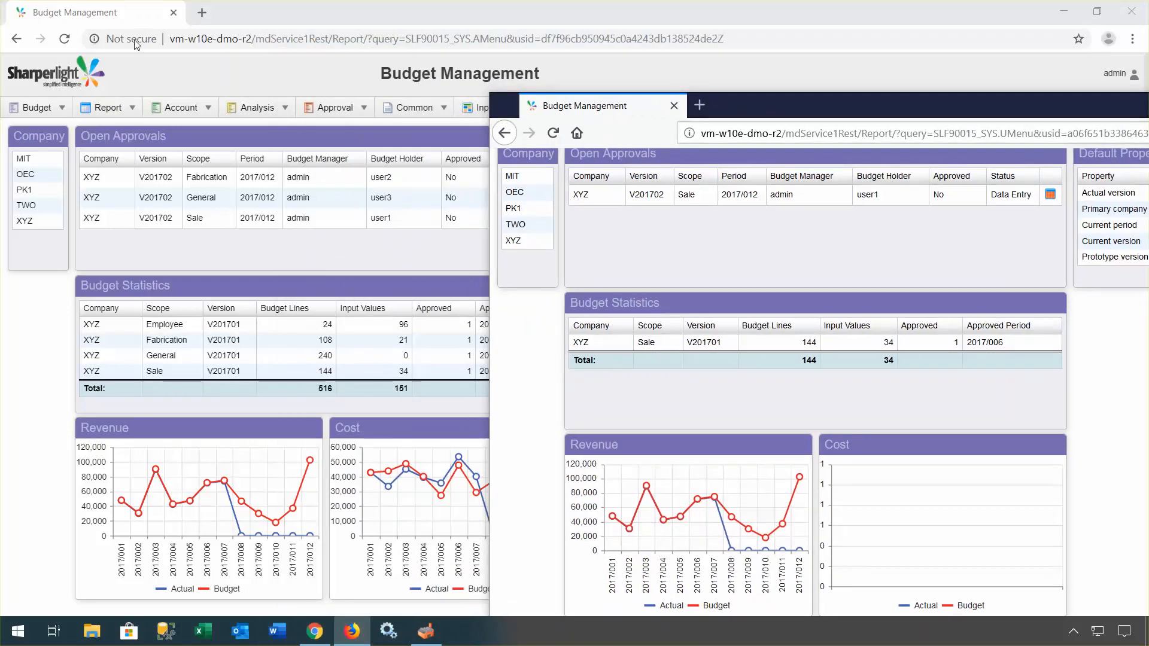
Step: In Chrome, run the Budget Line report with both Period fields set to 2017/008
{"action": "left_click", "coordinate": [142, 77]}
{"action": "left_click", "coordinate": [40, 110]}
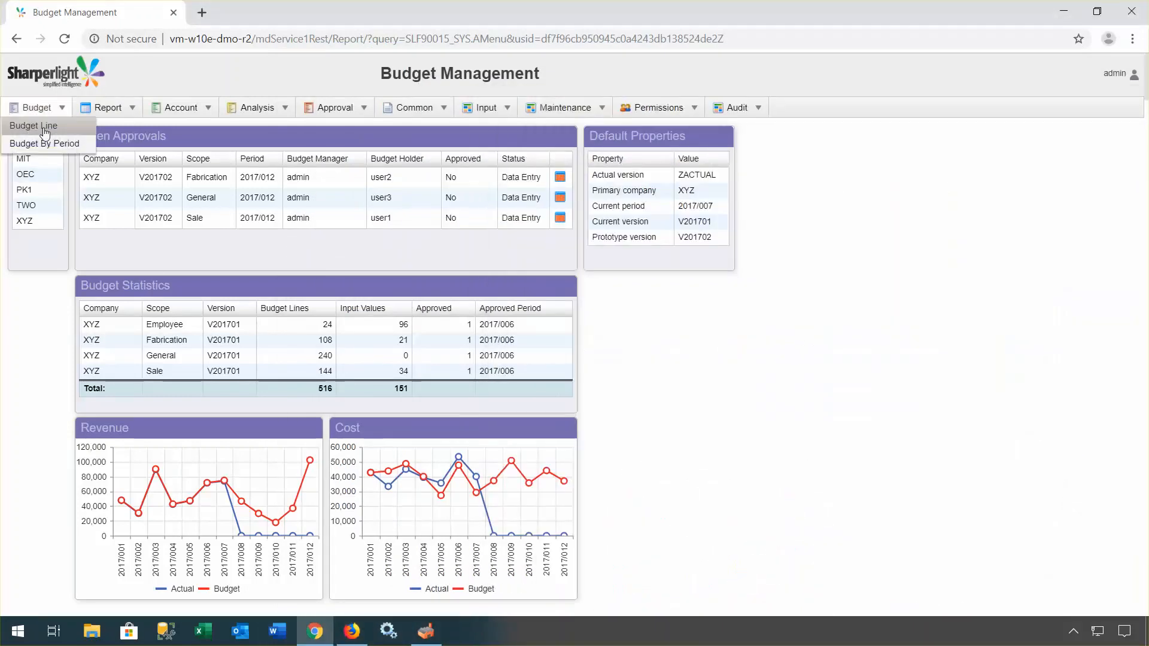
{"action": "left_click", "coordinate": [44, 125]}
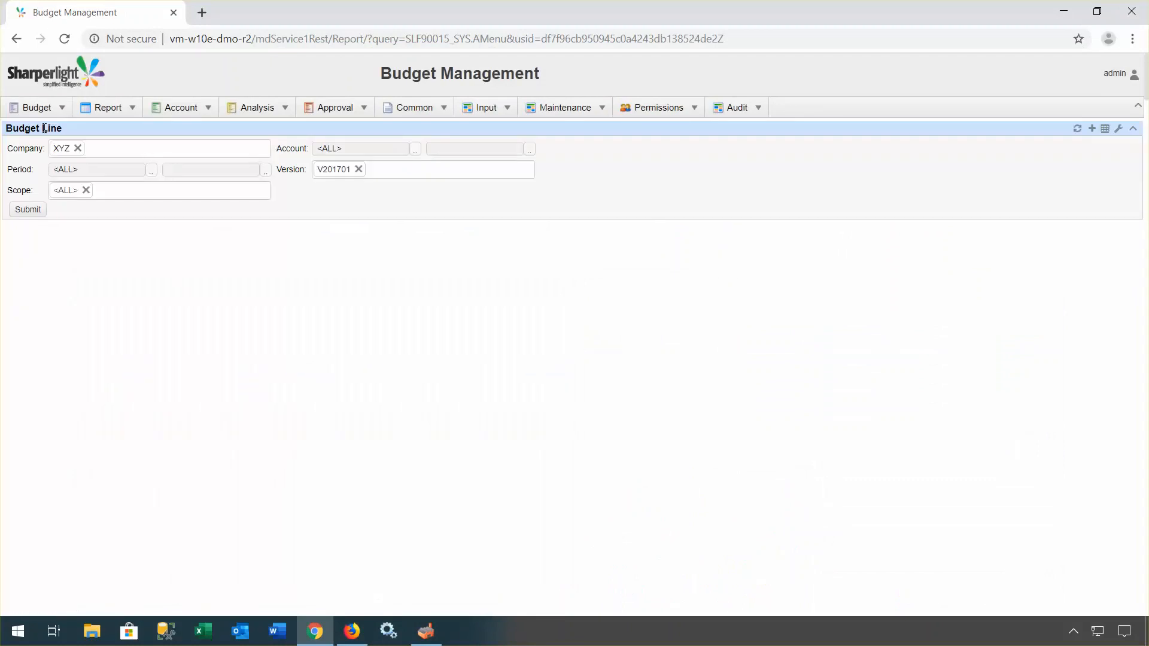
{"action": "left_click", "coordinate": [60, 169]}
{"action": "left_click_drag", "start_coordinate": [112, 170], "coordinate": [31, 170]}
{"action": "type", "text": "2017/008"}
{"action": "key", "text": "Tab"}
{"action": "type", "text": "2017/008"}
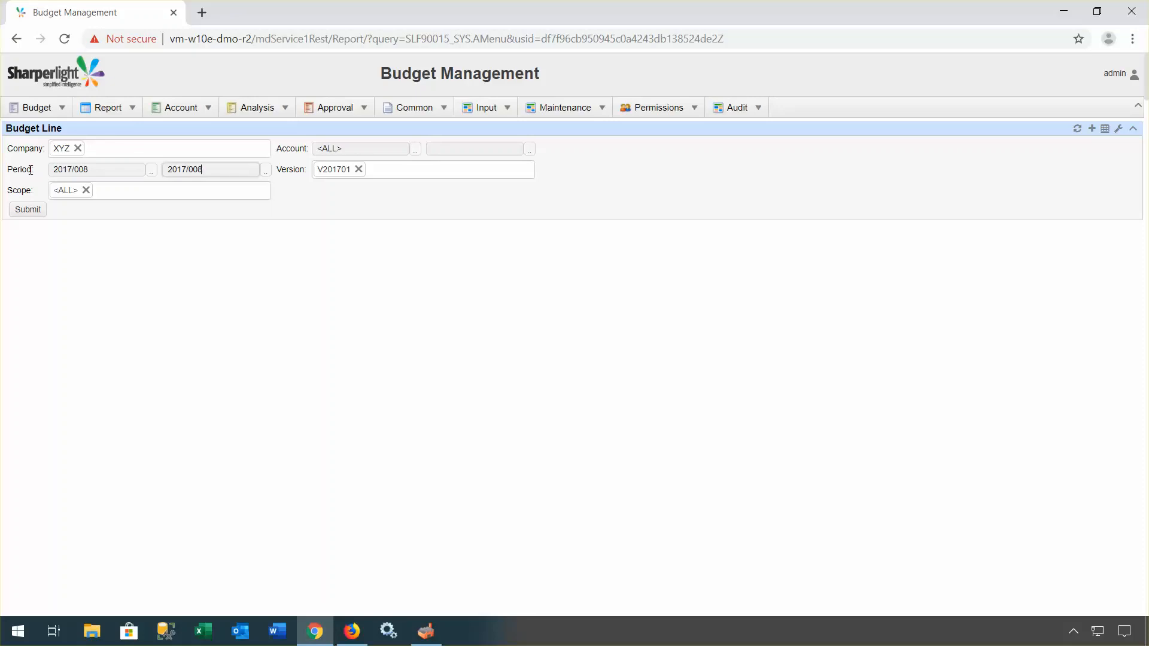
{"action": "key", "text": "Tab"}
{"action": "left_click", "coordinate": [30, 211]}
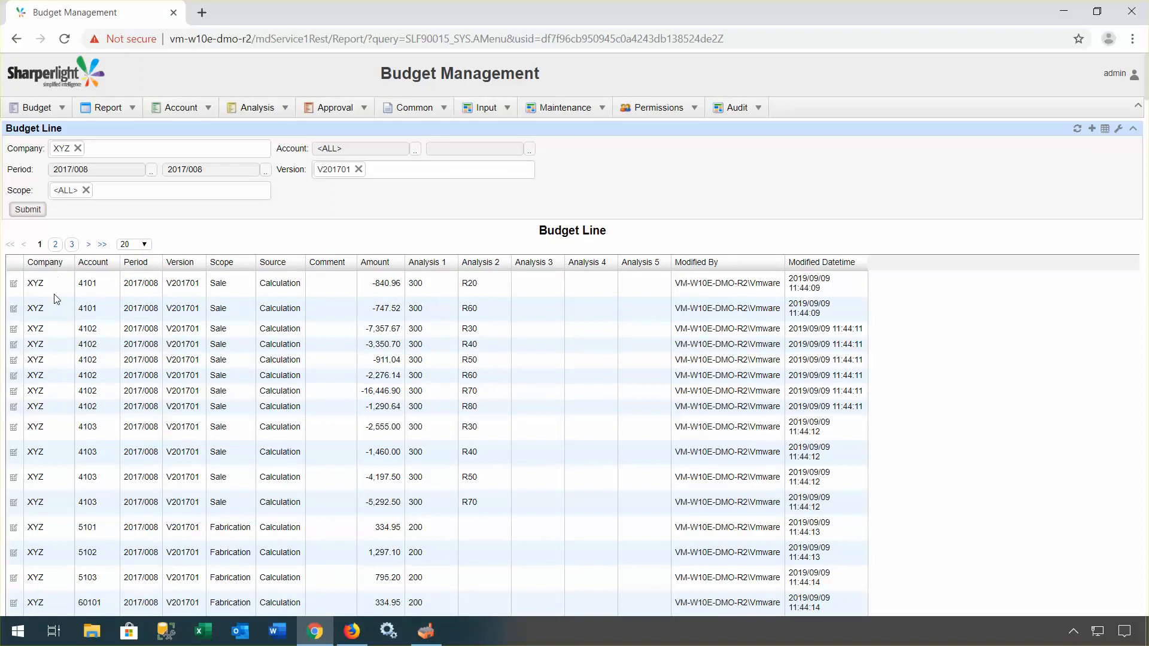
Step: Change the account 4101 R20 line's amount from -840.96 to -900.00 and save it
{"action": "left_click", "coordinate": [13, 285]}
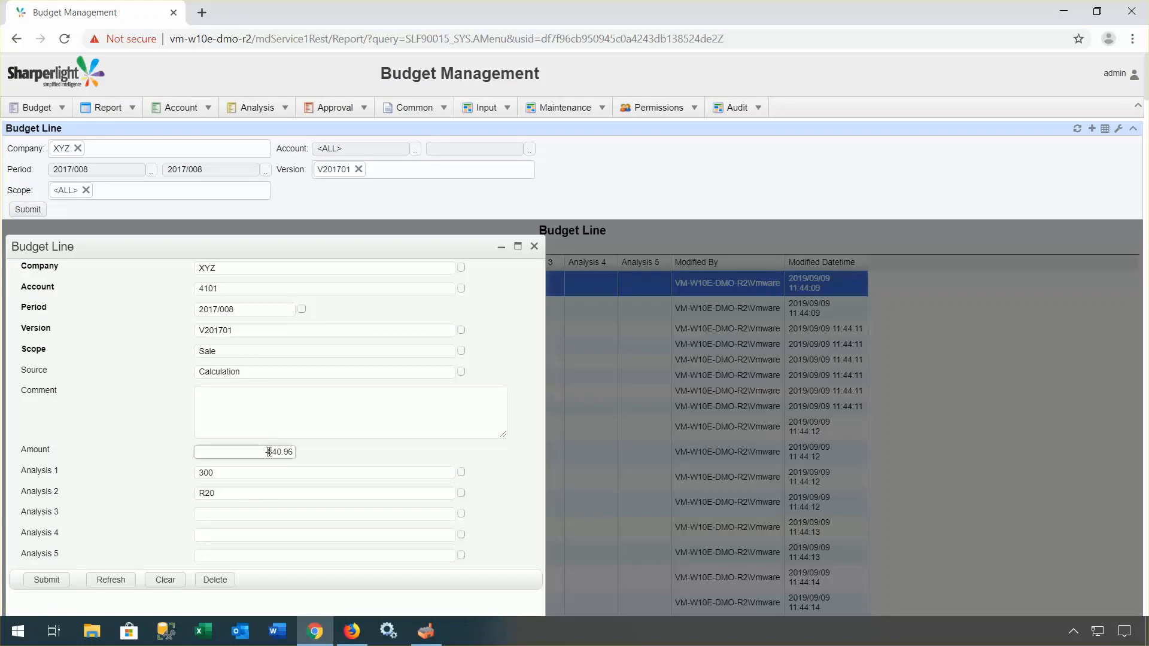
{"action": "left_click_drag", "start_coordinate": [269, 452], "coordinate": [322, 458]}
{"action": "key", "text": "BackSpace"}
{"action": "type", "text": "900"}
{"action": "left_click", "coordinate": [46, 581]}
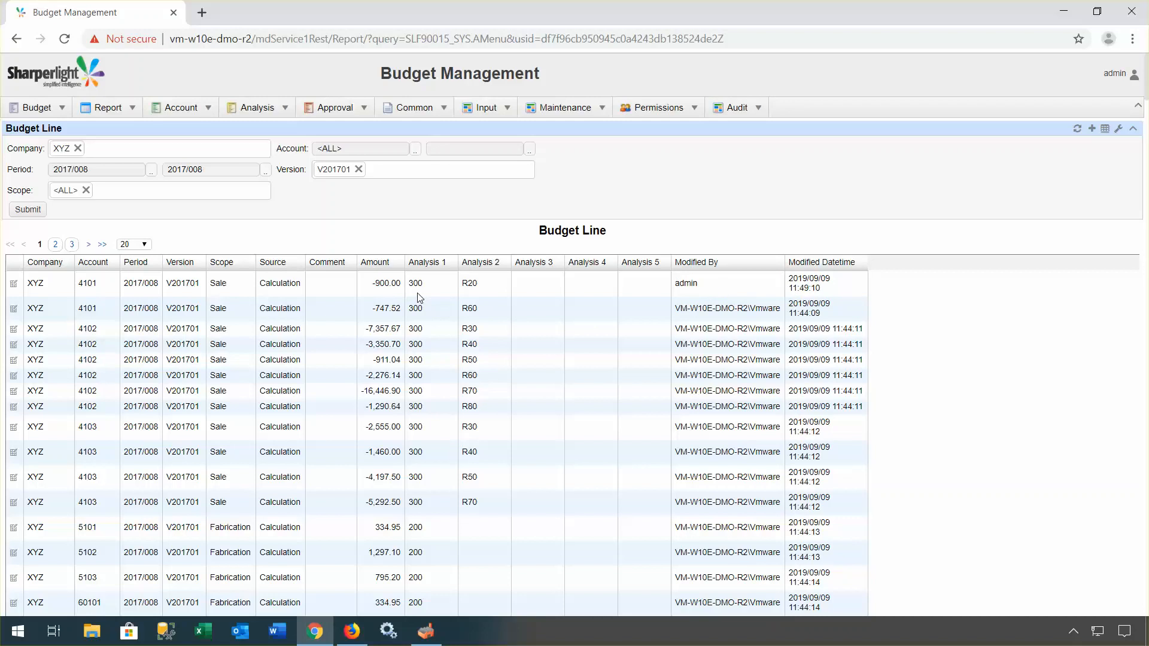
{"action": "mouse_move", "coordinate": [426, 631]}
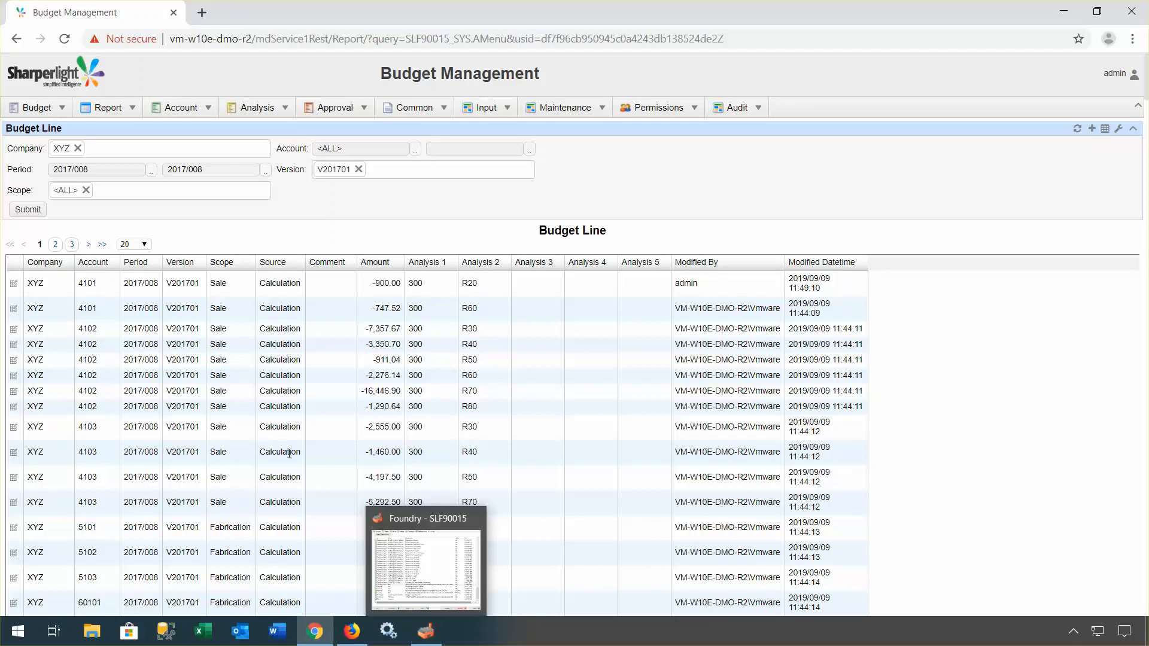
Step: Run the Budget By Period report with the current filters
{"action": "left_click", "coordinate": [43, 110]}
{"action": "left_click", "coordinate": [53, 144]}
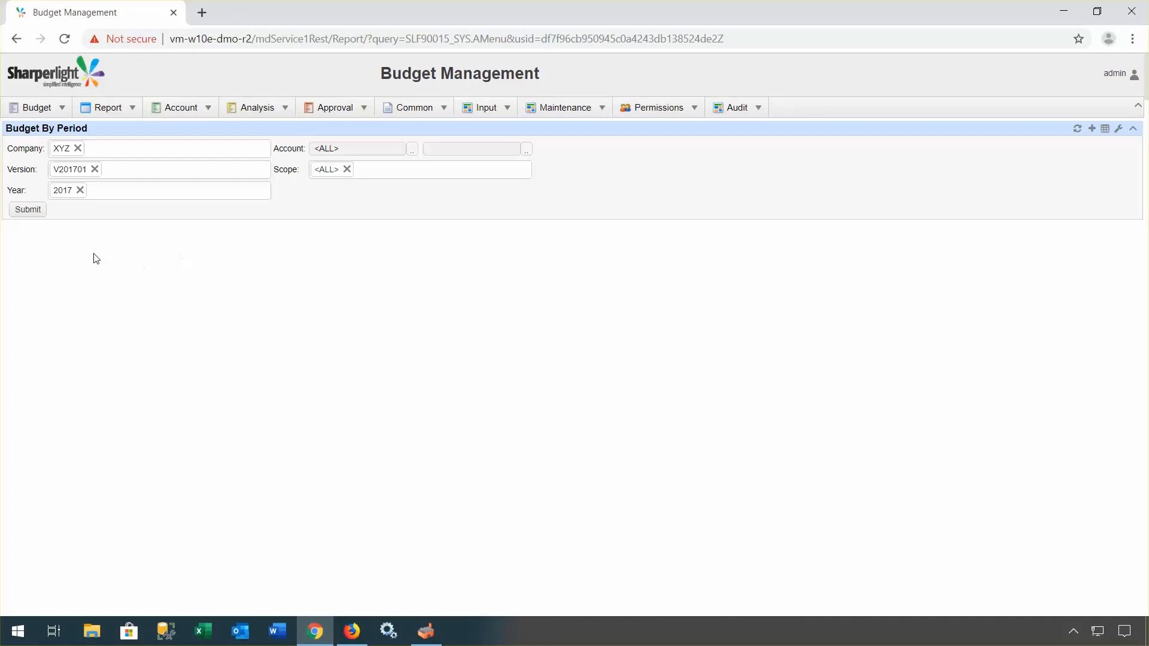
{"action": "left_click", "coordinate": [27, 210]}
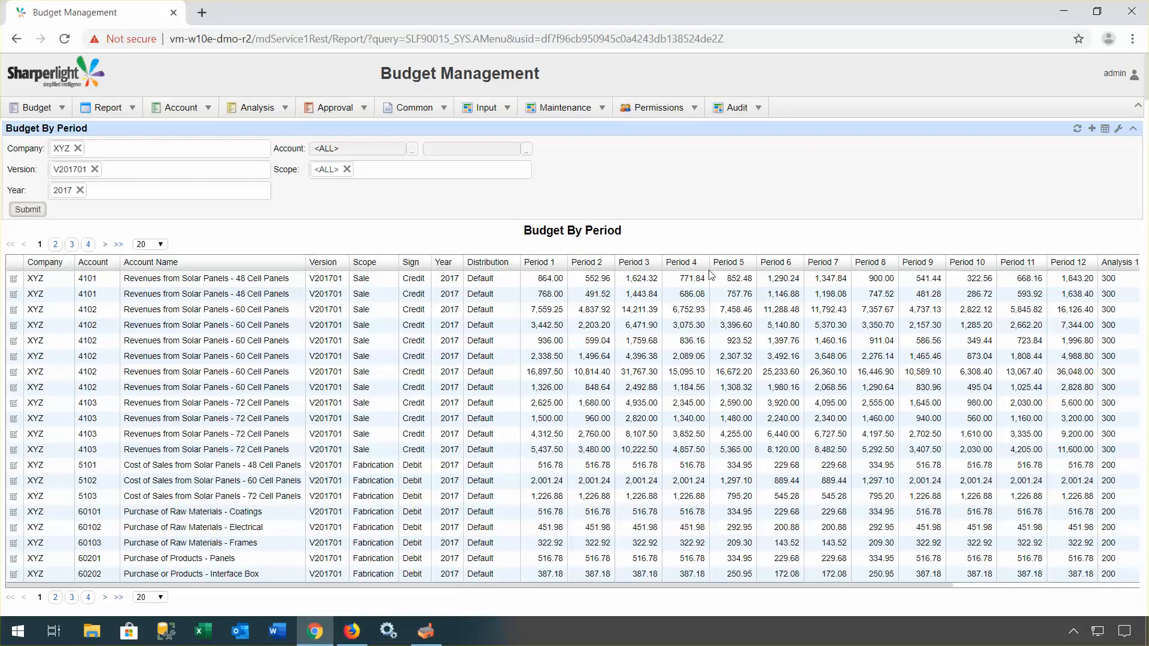
Step: Change Period 8 of the first account 4101 line from 900 to 1000 and save it
{"action": "left_click", "coordinate": [873, 278]}
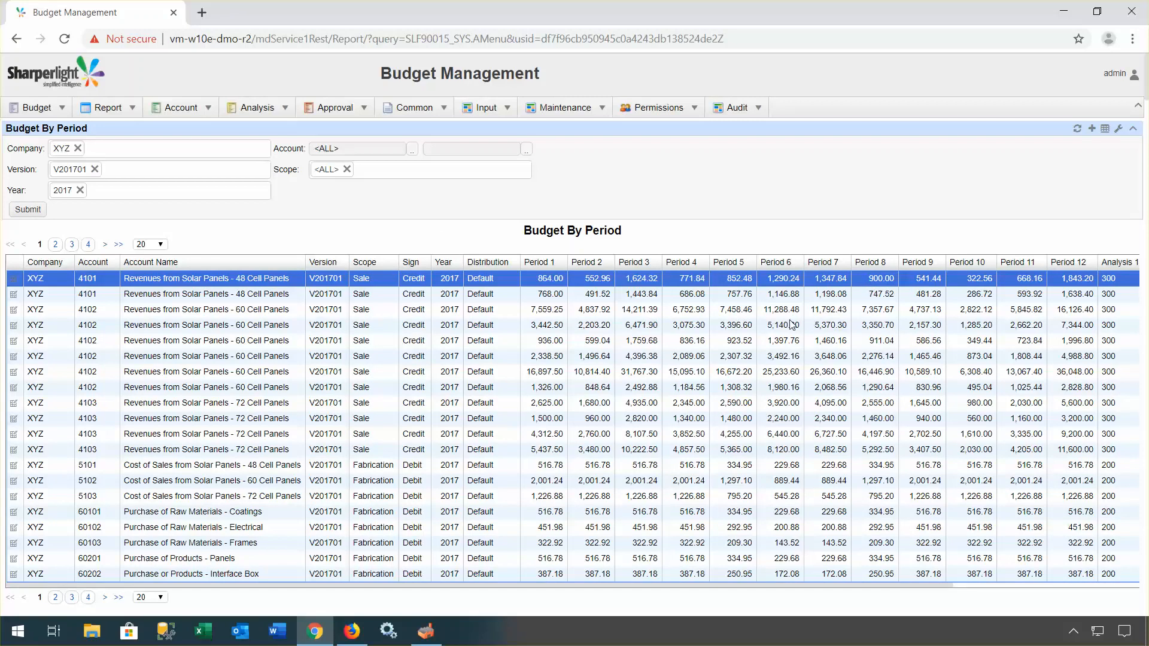
{"action": "left_click", "coordinate": [14, 280]}
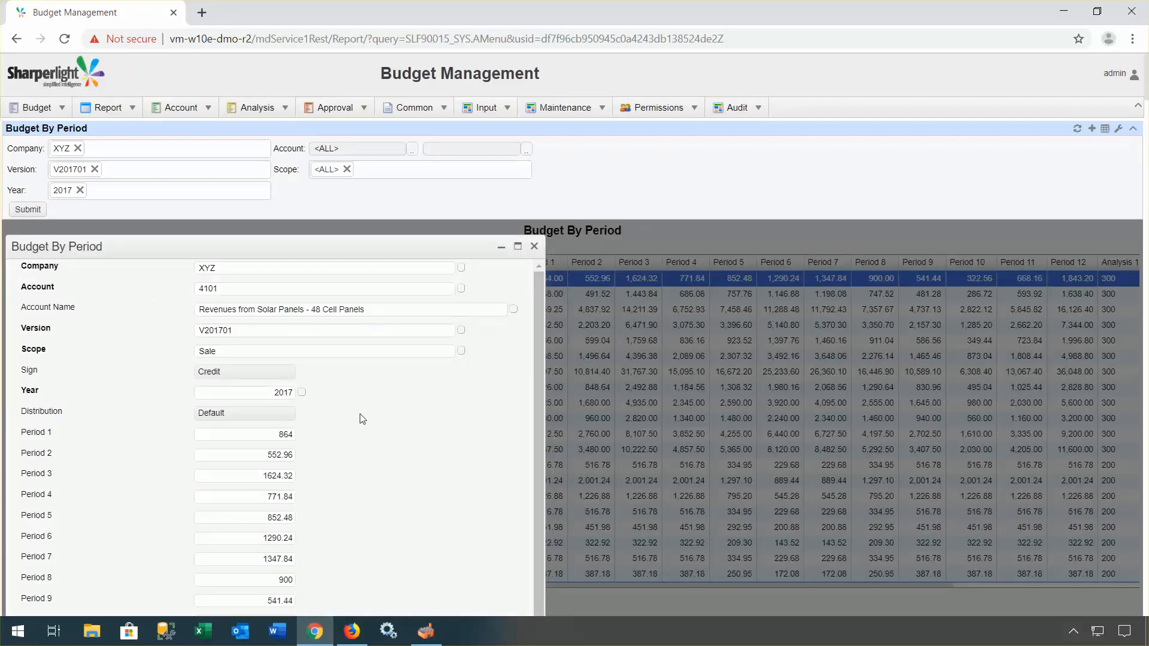
{"action": "scroll", "coordinate": [361, 418], "scroll_direction": "down", "scroll_amount": 1}
{"action": "scroll", "coordinate": [320, 482], "scroll_direction": "down", "scroll_amount": 4}
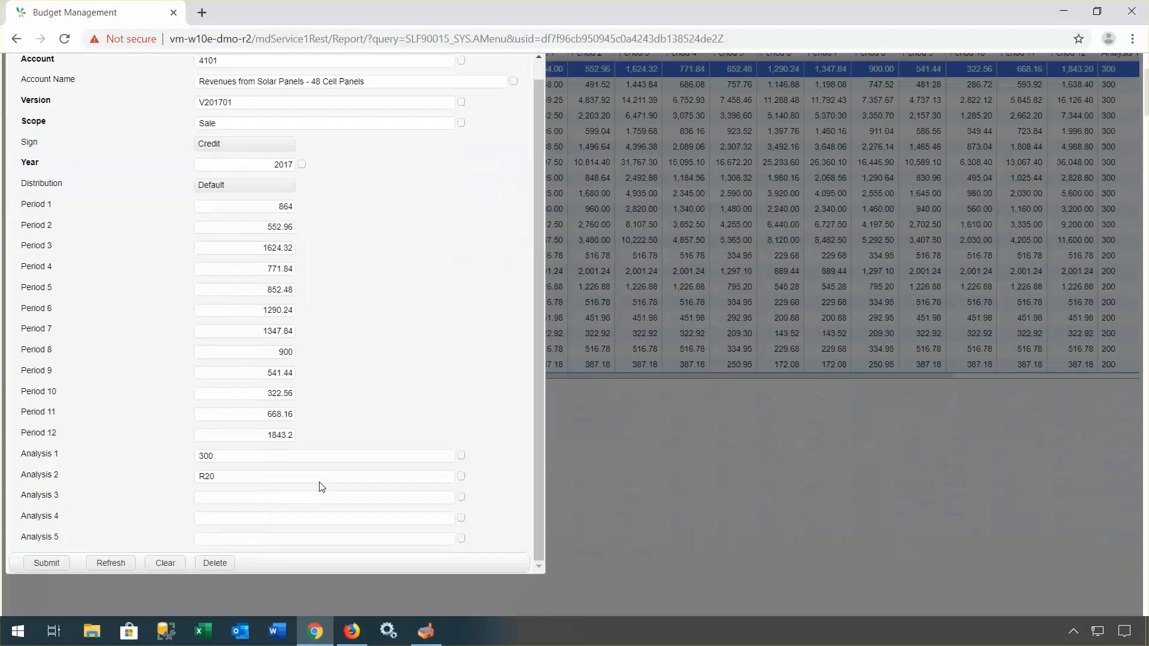
{"action": "double_click", "coordinate": [280, 337]}
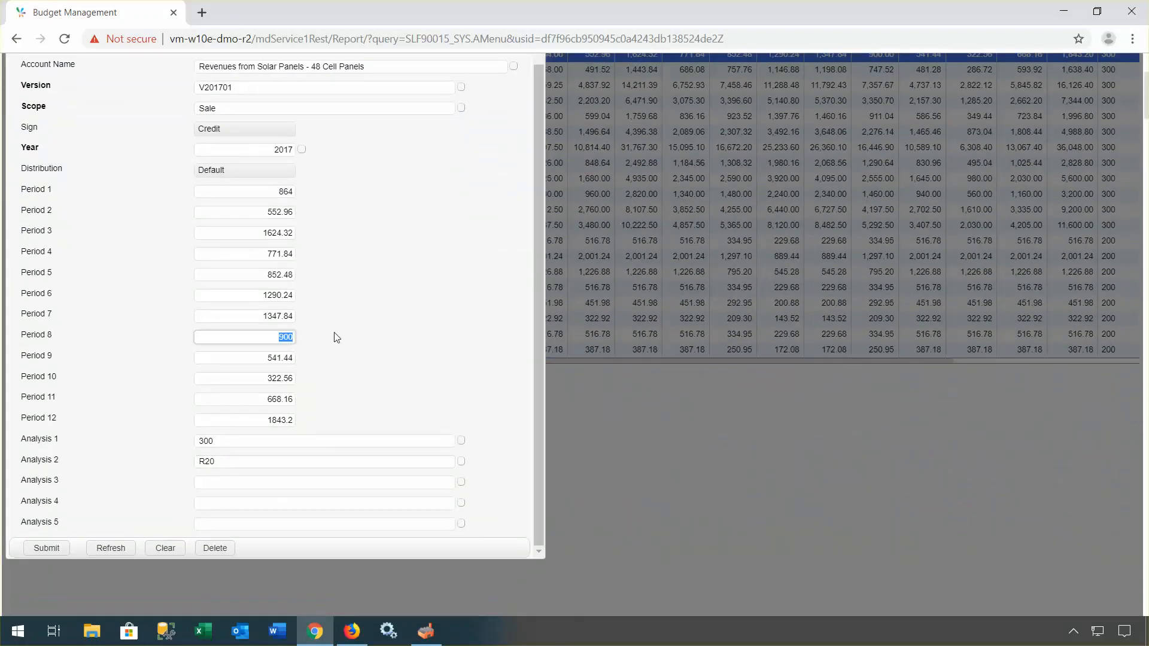
{"action": "type", "text": "1000"}
{"action": "left_click", "coordinate": [46, 548]}
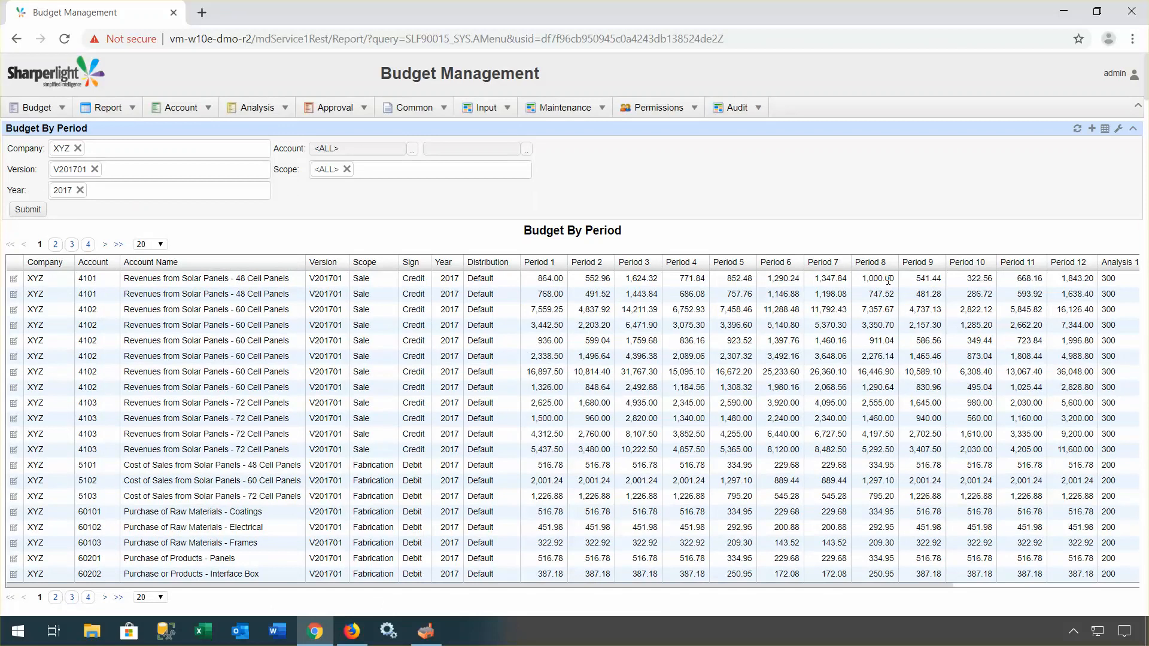
{"action": "left_click", "coordinate": [1105, 128]}
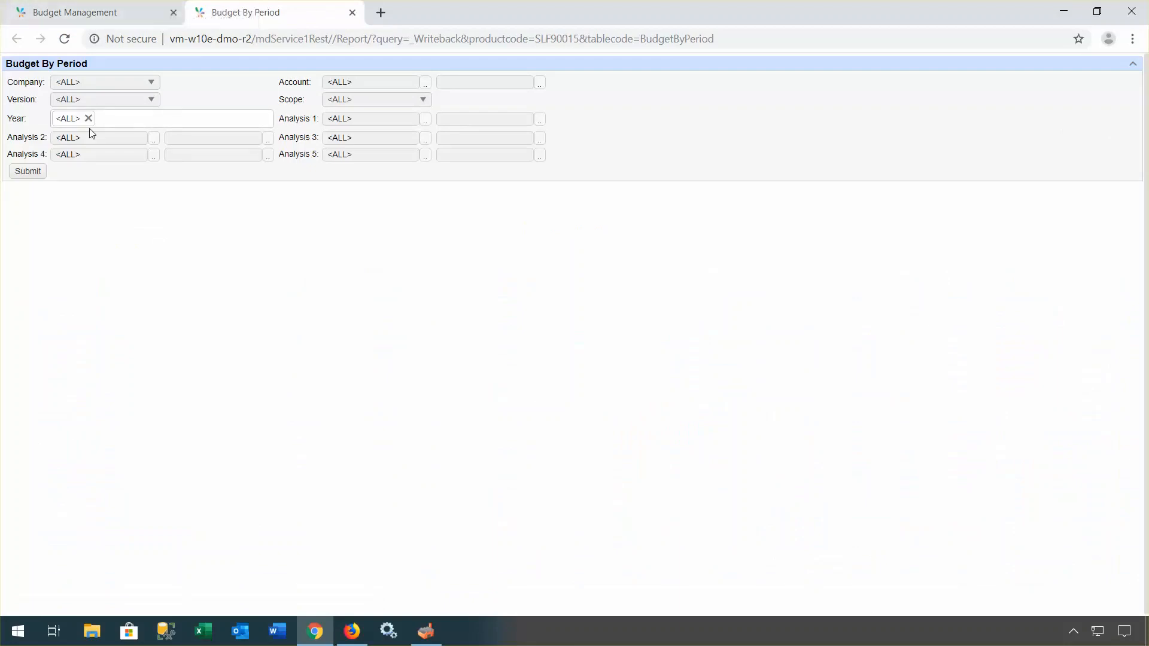
Step: Load the editable Budget By Period grid filtered to version V201701 and company XYZ
{"action": "left_click", "coordinate": [149, 101]}
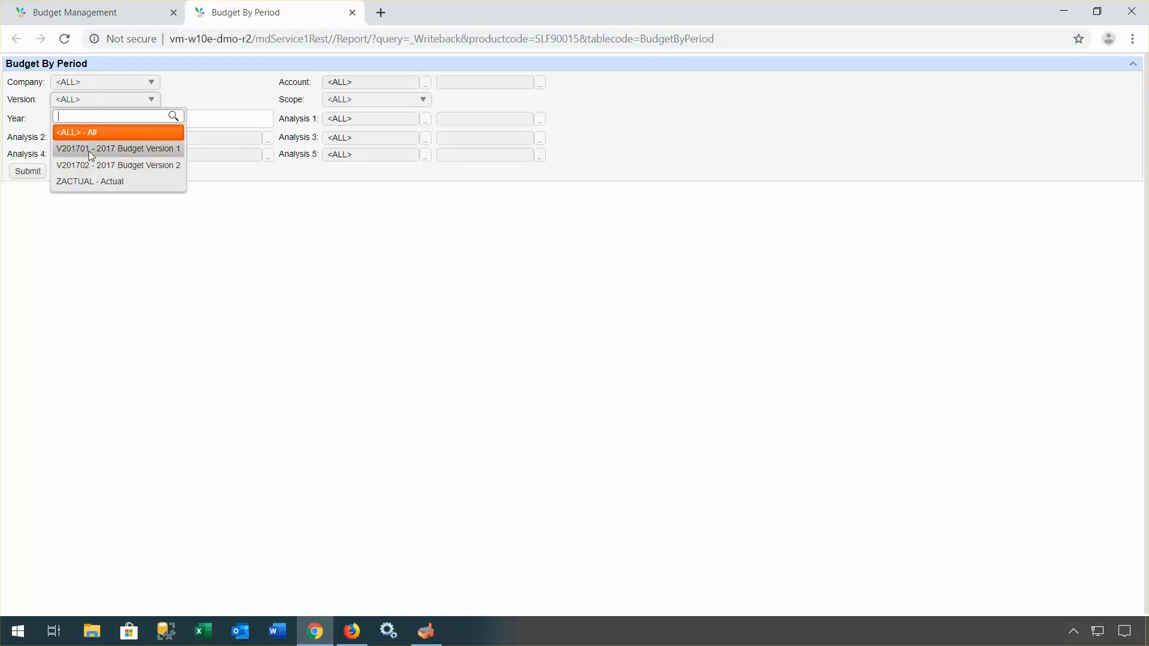
{"action": "left_click", "coordinate": [89, 149]}
{"action": "left_click", "coordinate": [150, 82]}
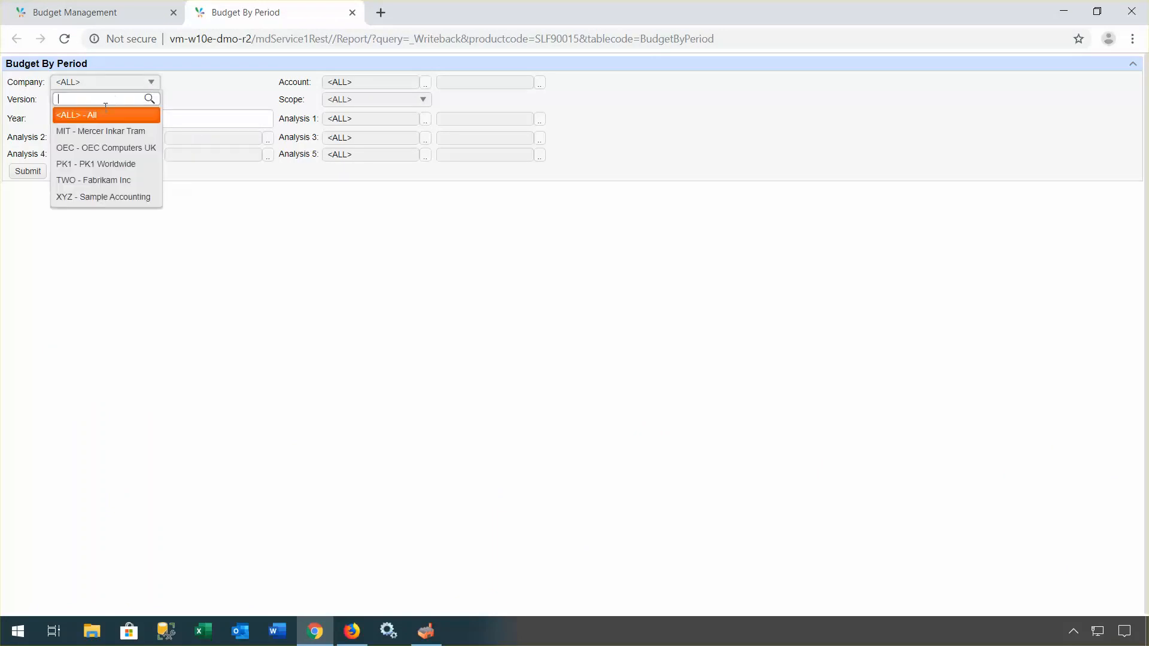
{"action": "left_click", "coordinate": [96, 198]}
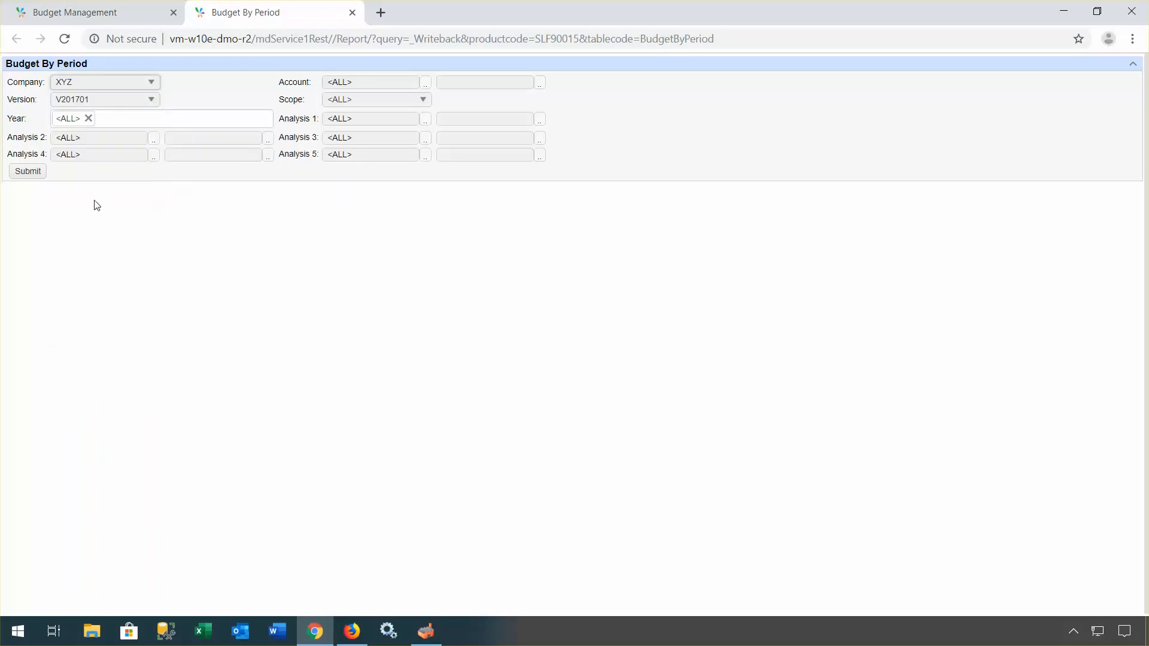
{"action": "left_click", "coordinate": [27, 171]}
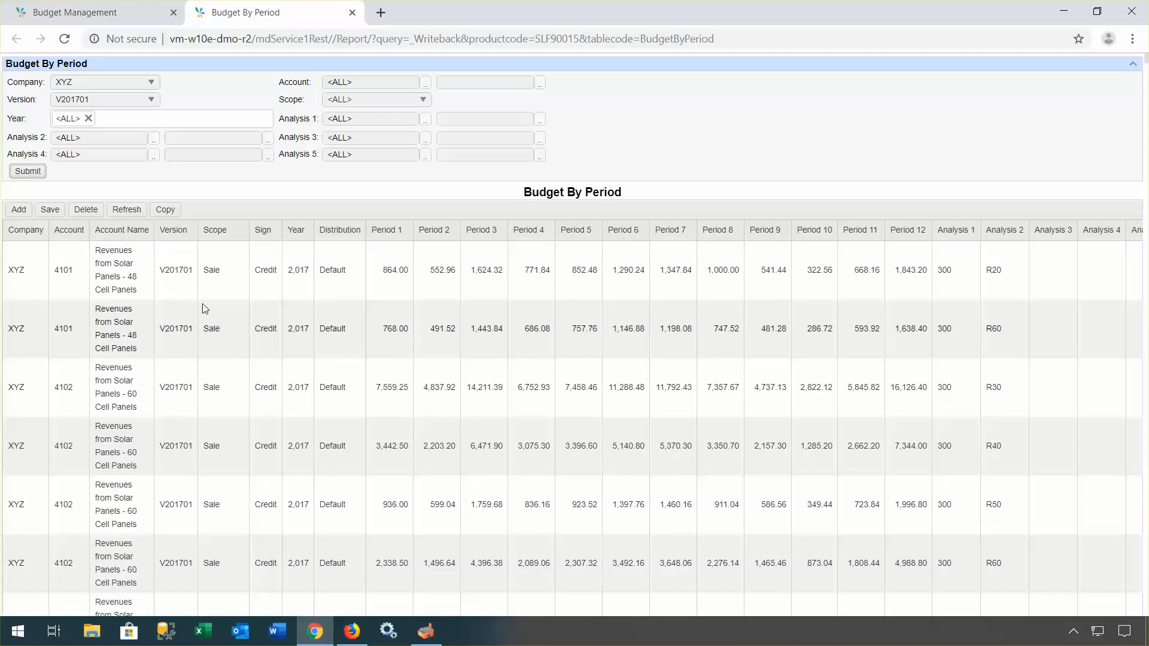
Step: Set the first account 4101 row's Period 8 to 1100 and Period 1 from 864 to 900
{"action": "left_click", "coordinate": [717, 273]}
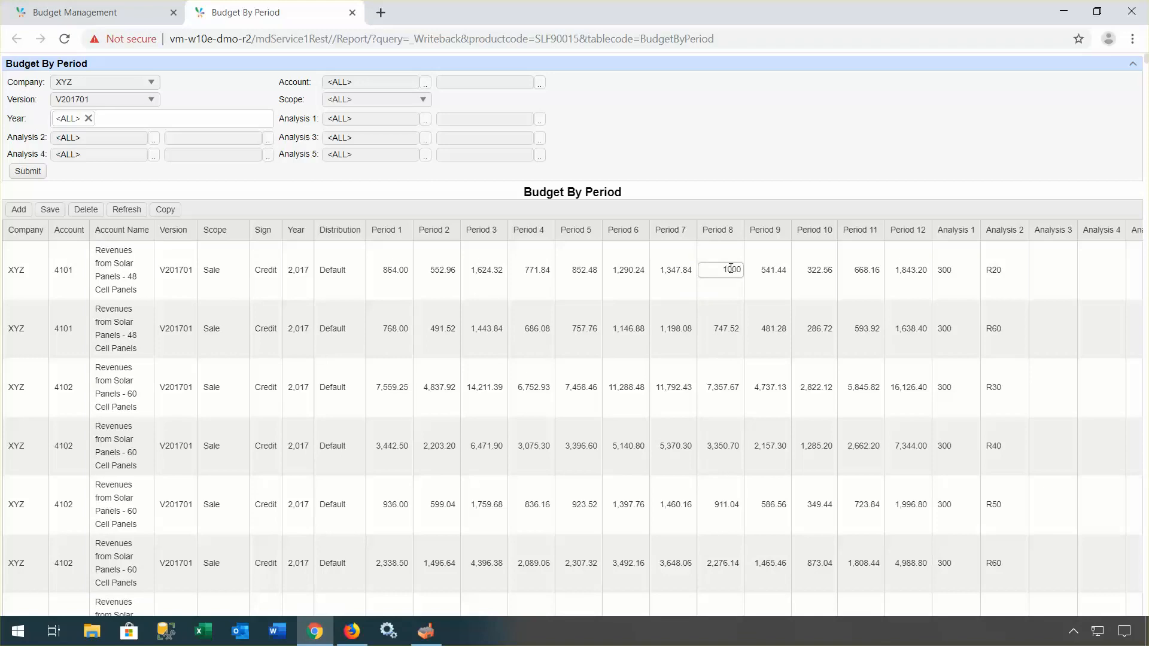
{"action": "key", "text": "BackSpace"}
{"action": "left_click", "coordinate": [771, 323]}
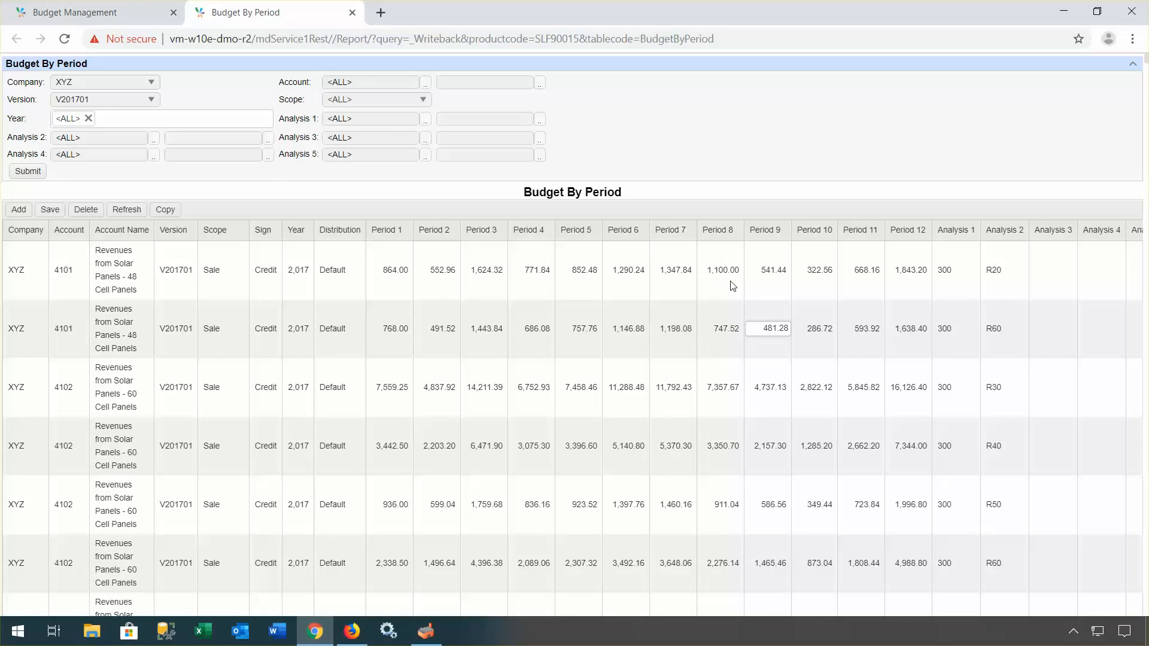
{"action": "left_click", "coordinate": [406, 271]}
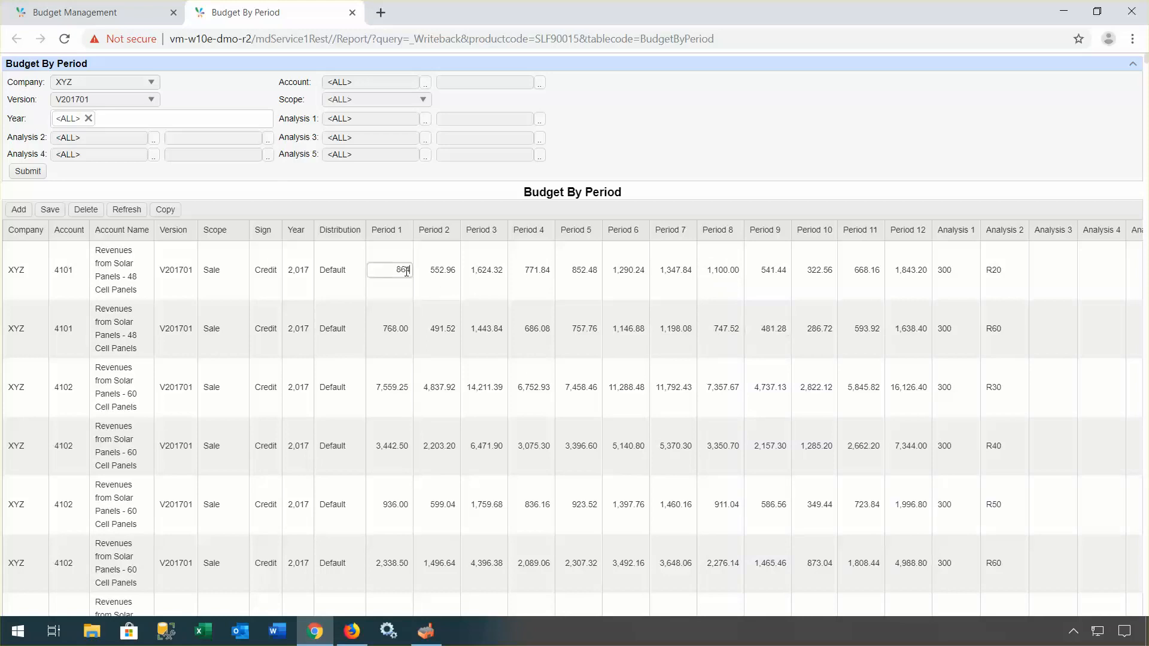
{"action": "left_click_drag", "start_coordinate": [393, 268], "coordinate": [431, 276]}
{"action": "type", "text": "900"}
{"action": "left_click", "coordinate": [433, 271]}
{"action": "left_click", "coordinate": [433, 317]}
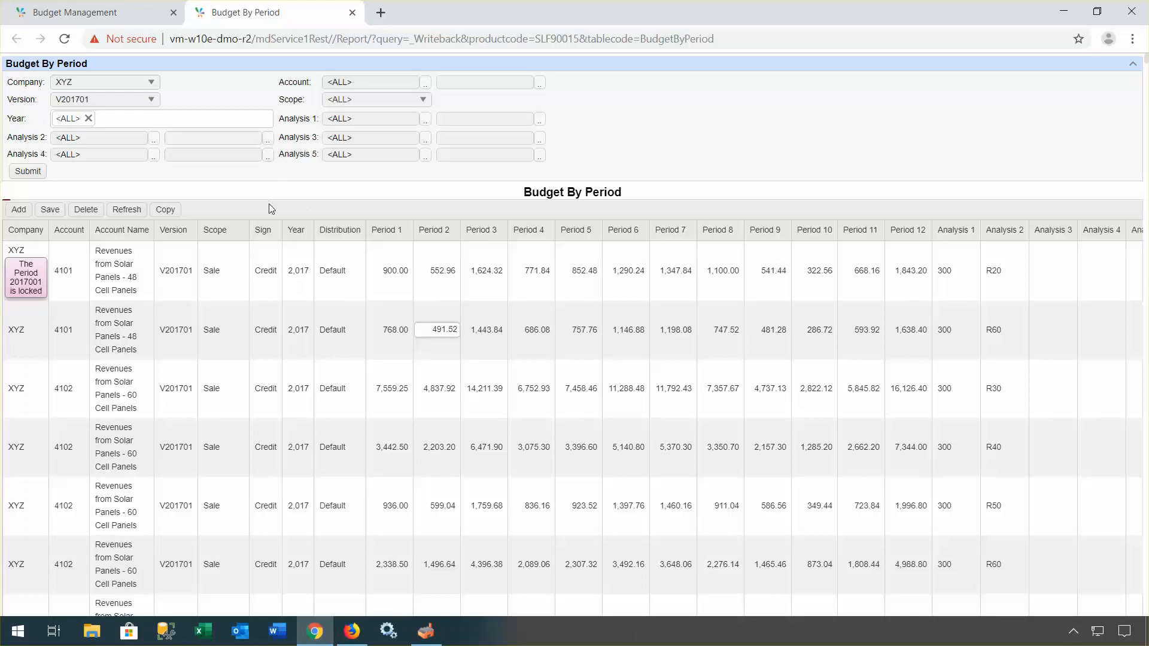
Step: Filter the grid to accounts 6500–6999 and start editing Period 8 of the first 6709 line
{"action": "left_click", "coordinate": [362, 84]}
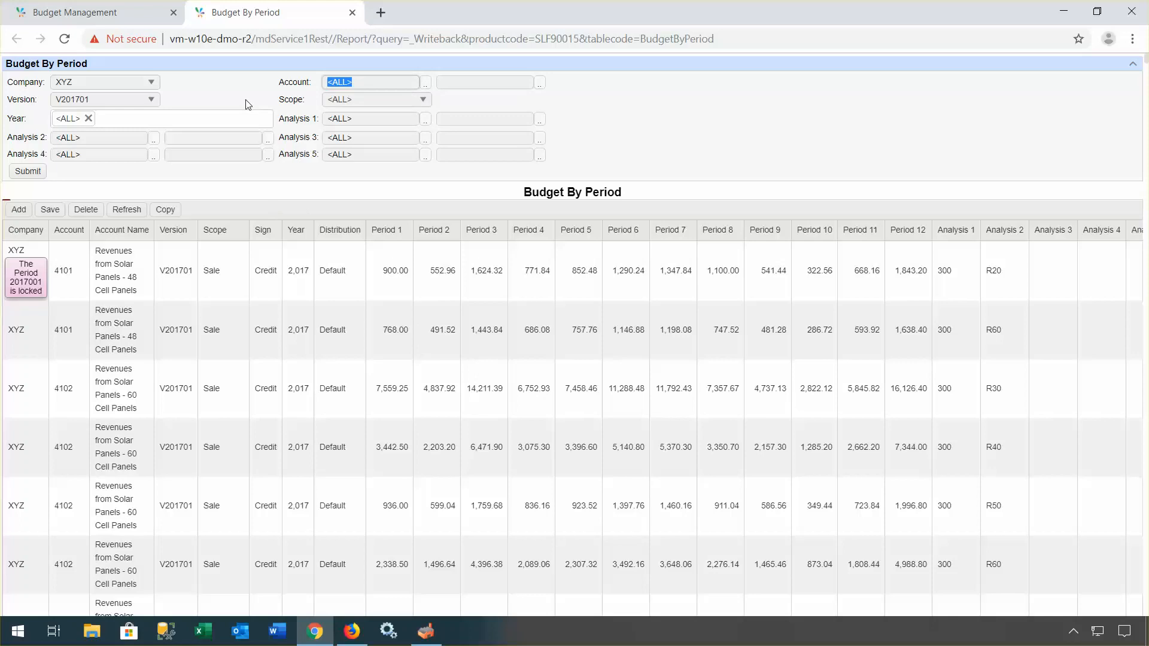
{"action": "type", "text": "6500"}
{"action": "left_click", "coordinate": [471, 83]}
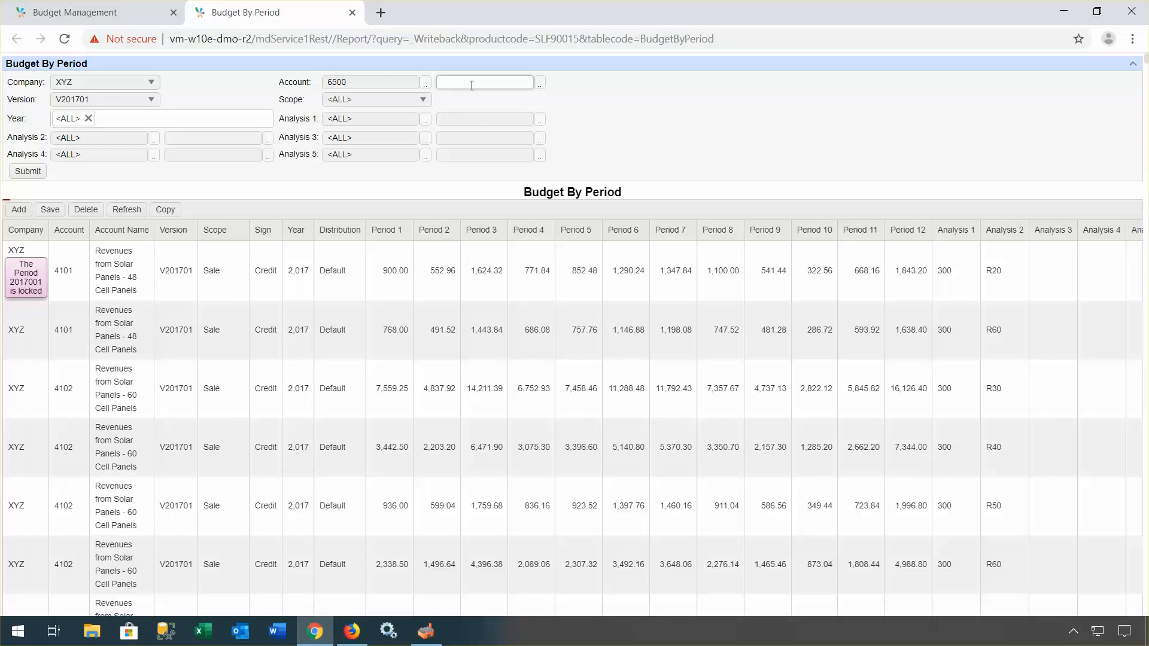
{"action": "type", "text": "6999"}
{"action": "left_click", "coordinate": [33, 175]}
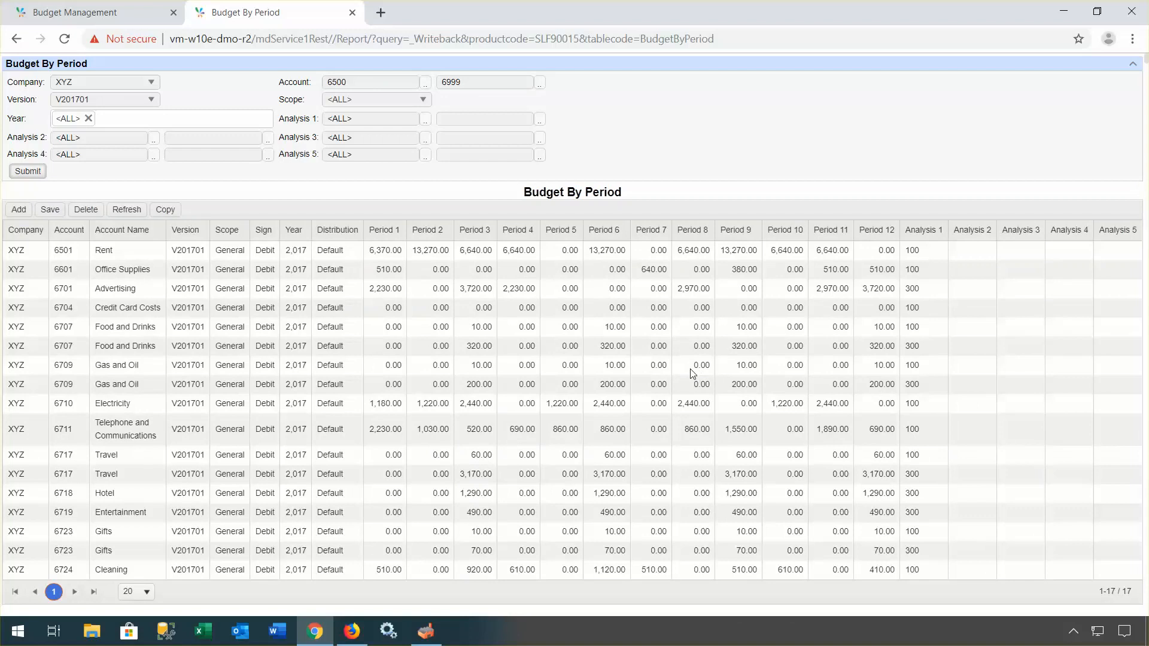
{"action": "left_click", "coordinate": [692, 369]}
Step: Enter 10 in Periods 8, 10 and 11 of the first 6709 Gas and Oil line
{"action": "left_click_drag", "start_coordinate": [692, 367], "coordinate": [720, 370]}
{"action": "type", "text": "10"}
{"action": "left_click", "coordinate": [785, 368]}
{"action": "left_click_drag", "start_coordinate": [784, 368], "coordinate": [840, 373]}
{"action": "type", "text": "10"}
{"action": "left_click", "coordinate": [834, 369]}
{"action": "left_click_drag", "start_coordinate": [824, 367], "coordinate": [875, 364]}
{"action": "type", "text": "10"}
{"action": "left_click", "coordinate": [884, 367]}
{"action": "left_click", "coordinate": [825, 391]}
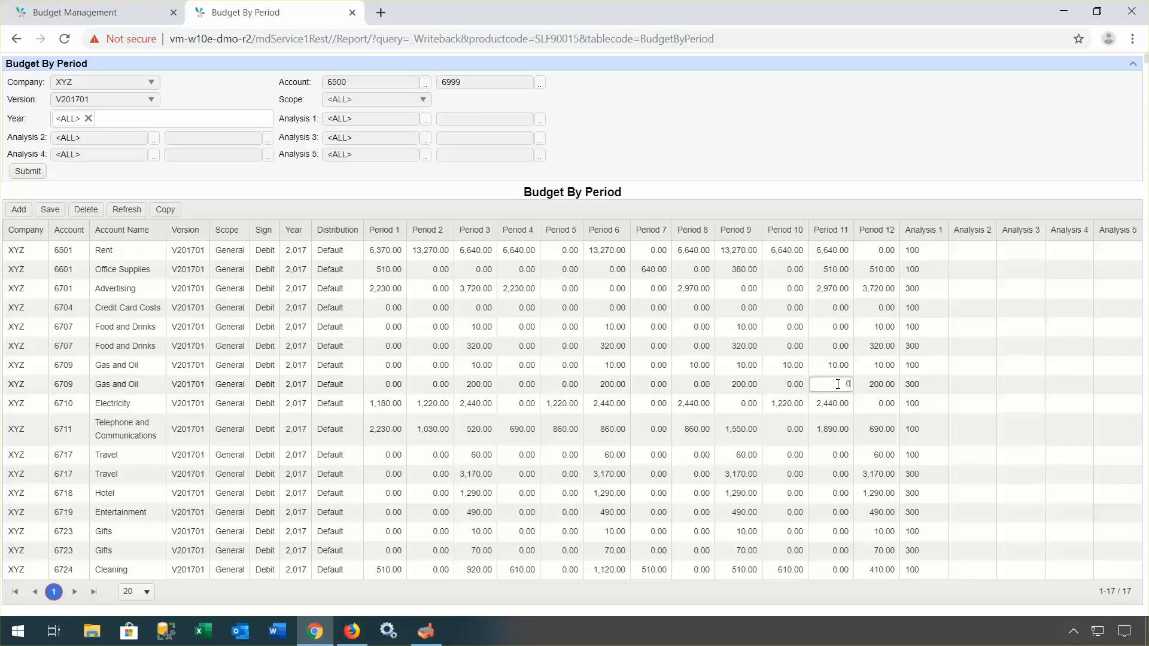
{"action": "left_click", "coordinate": [694, 368]}
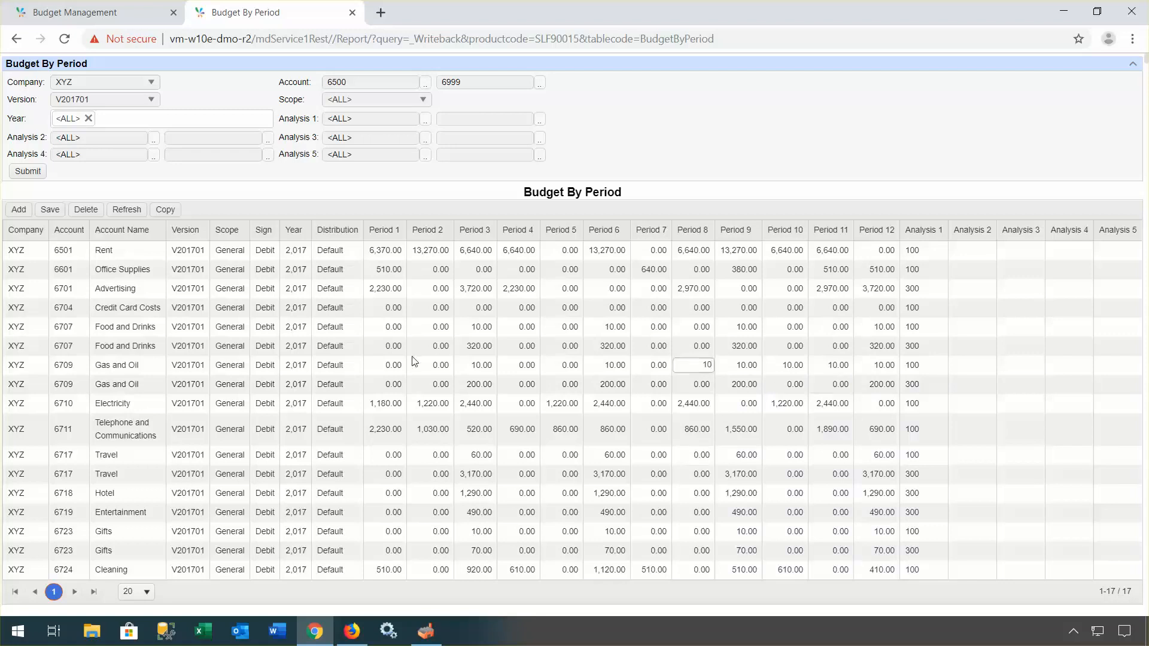
Step: Set the first 6709 Gas and Oil line's Distribution method to Even
{"action": "left_click", "coordinate": [353, 369]}
{"action": "left_click", "coordinate": [355, 368]}
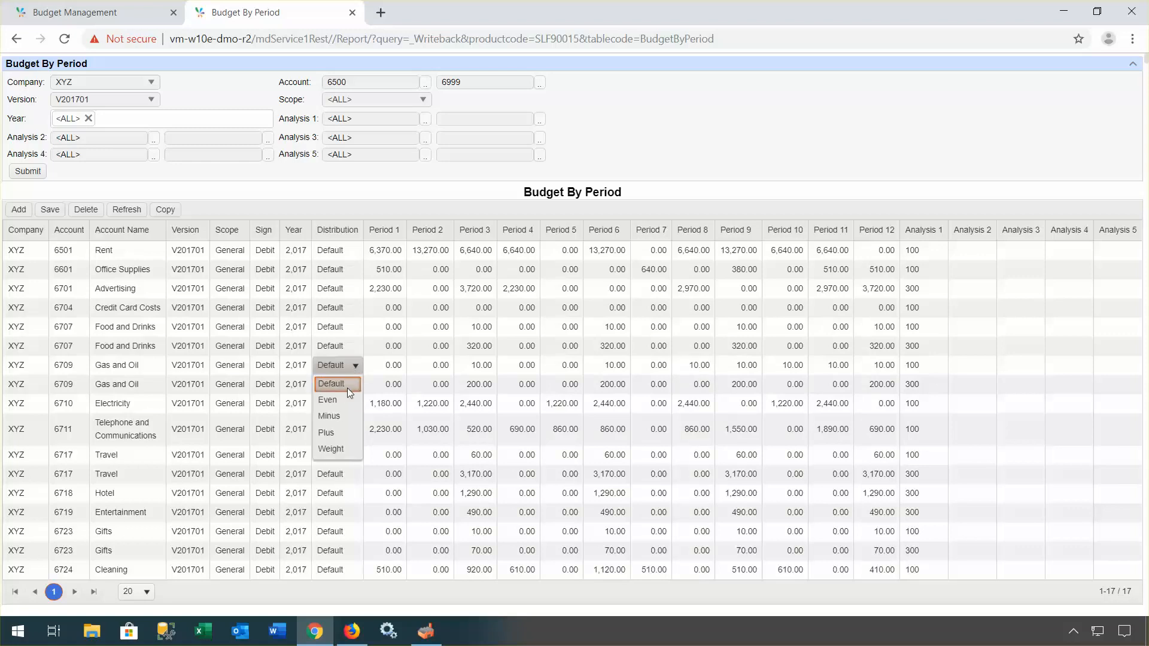
{"action": "left_click", "coordinate": [332, 402]}
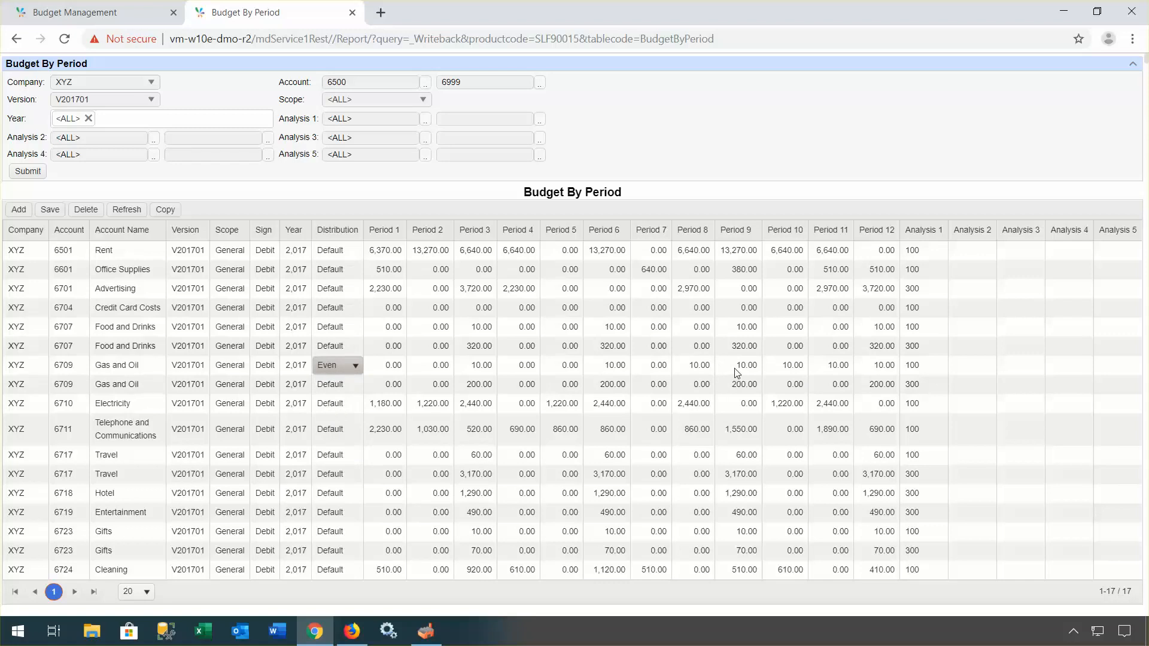
Step: Enter 50 in Period 8 and refresh so Periods 8–12 each show 20.00
{"action": "left_click", "coordinate": [694, 366]}
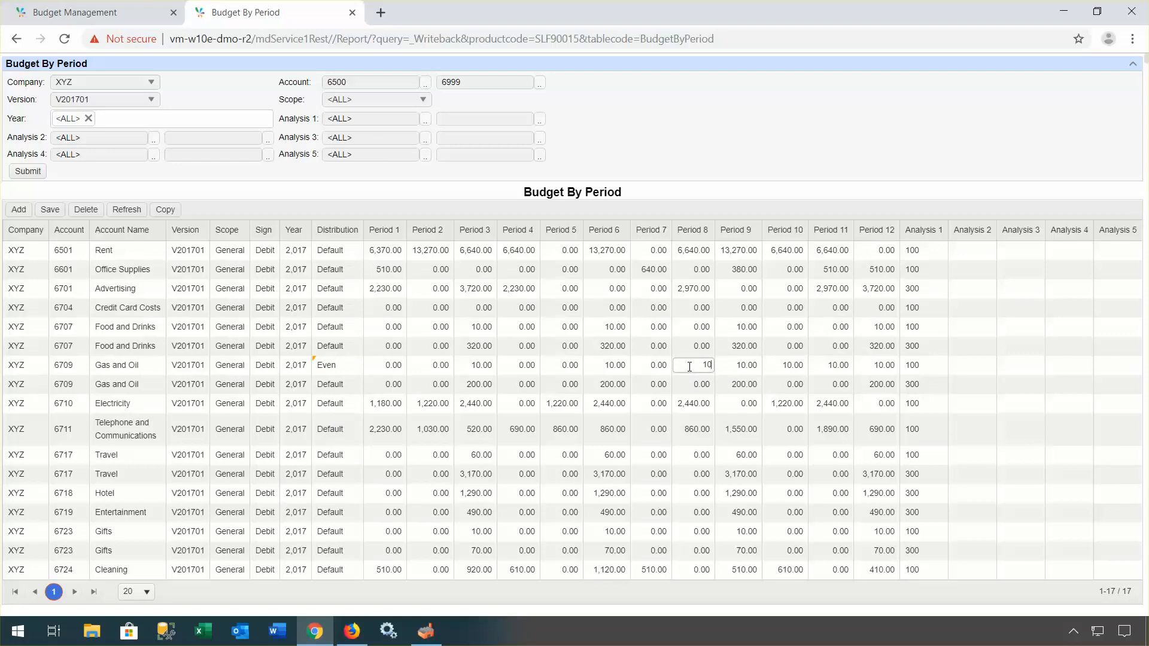
{"action": "left_click_drag", "start_coordinate": [695, 368], "coordinate": [721, 369]}
{"action": "type", "text": "50"}
{"action": "left_click", "coordinate": [737, 346]}
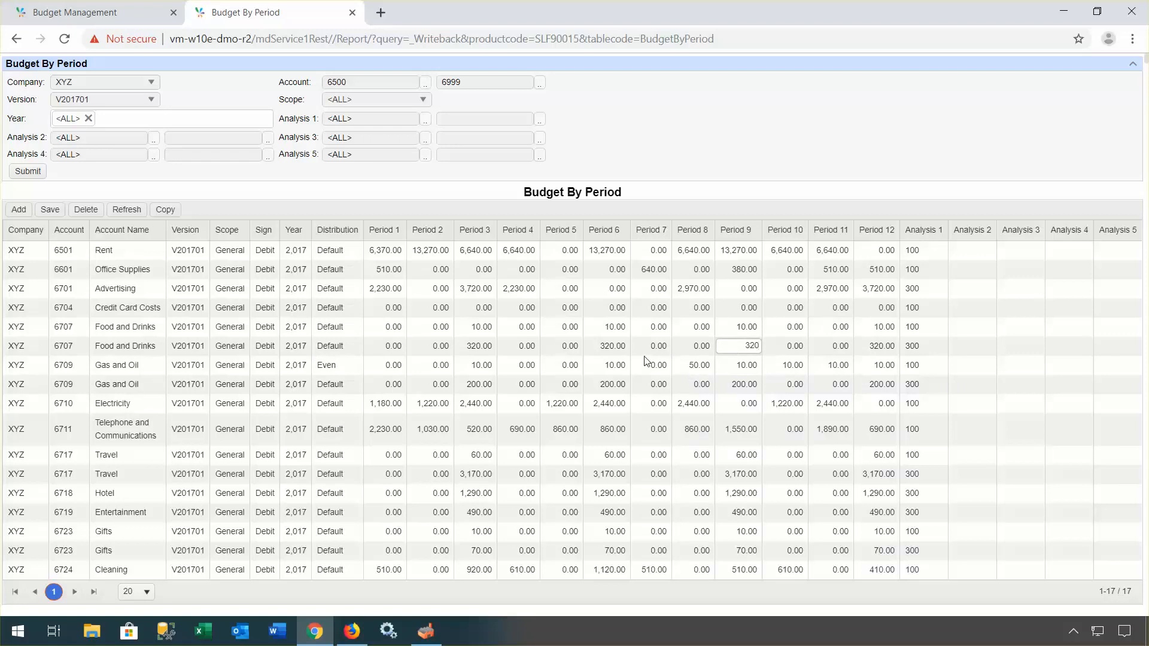
{"action": "left_click", "coordinate": [131, 212]}
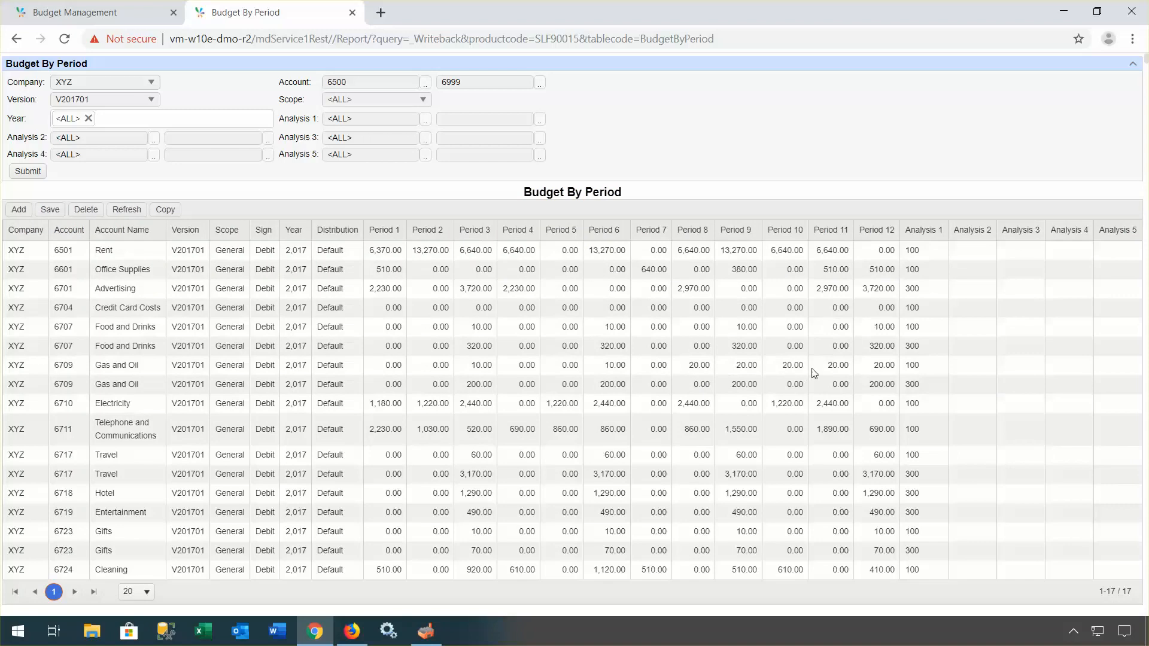
{"action": "left_click", "coordinate": [353, 368]}
{"action": "left_click", "coordinate": [356, 368]}
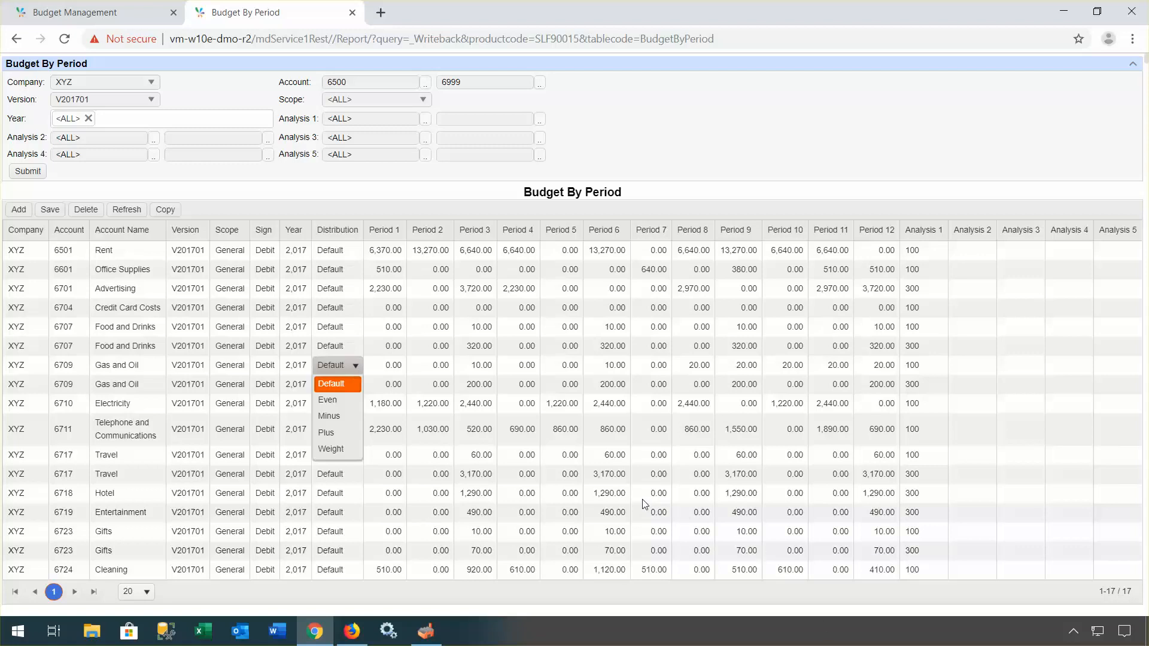
{"action": "left_click", "coordinate": [509, 350]}
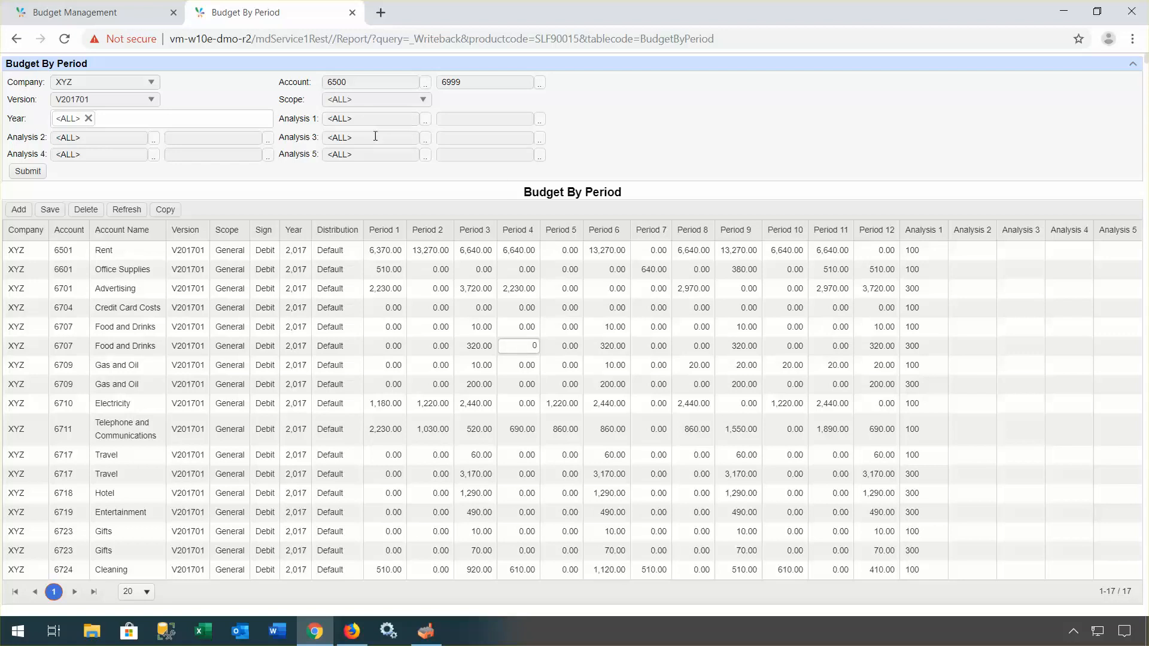
Step: Open the grid via Other > New Window, select its URL, then return to Budget Management
{"action": "right_click", "coordinate": [516, 329]}
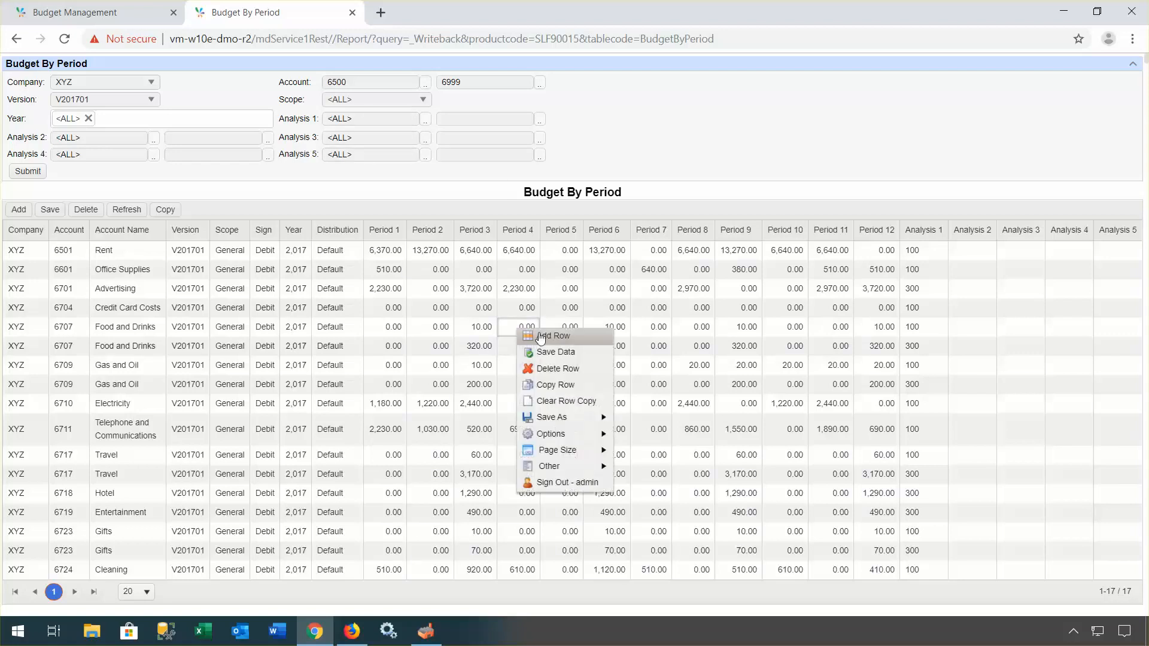
{"action": "mouse_move", "coordinate": [578, 473]}
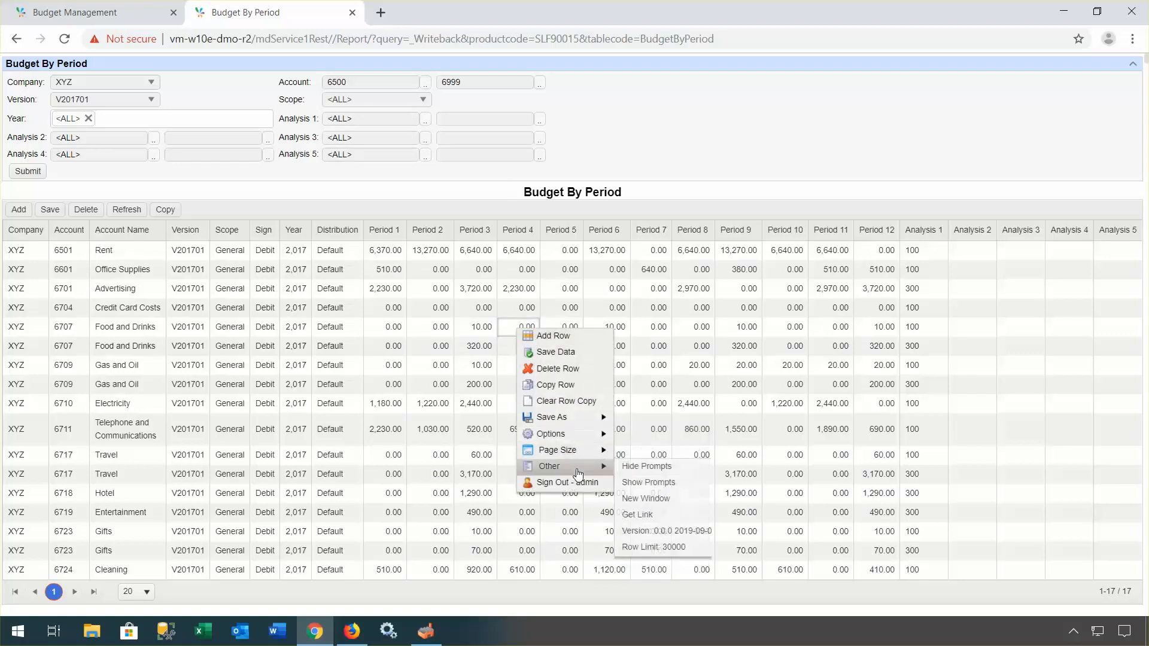
{"action": "left_click", "coordinate": [670, 499]}
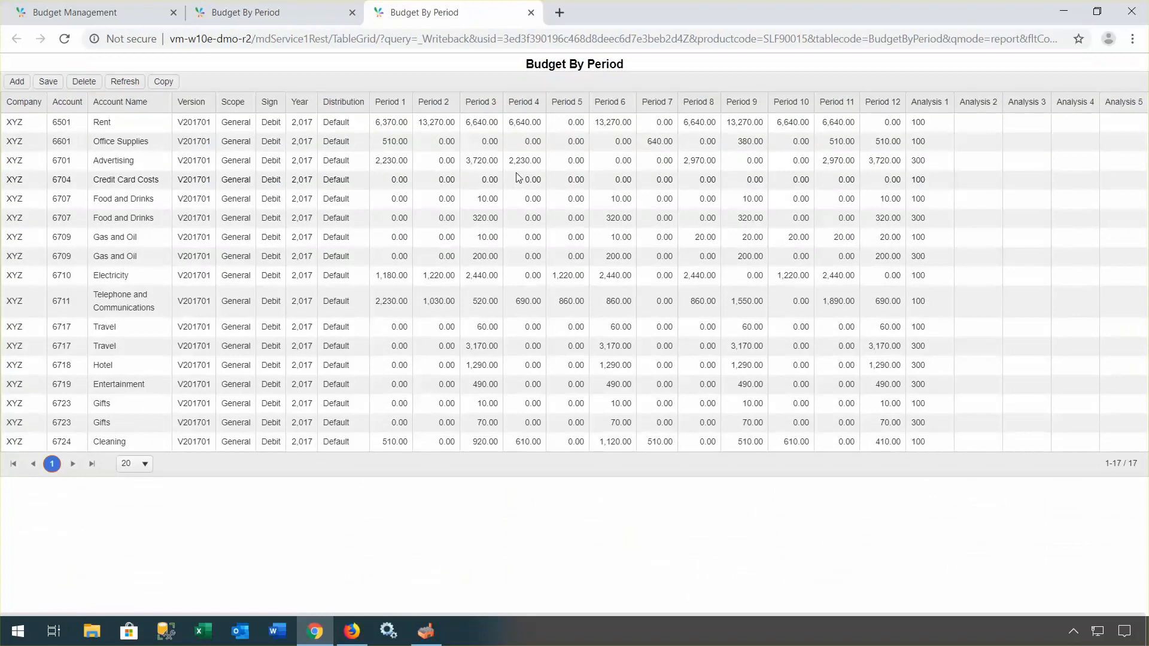
{"action": "left_click", "coordinate": [545, 40]}
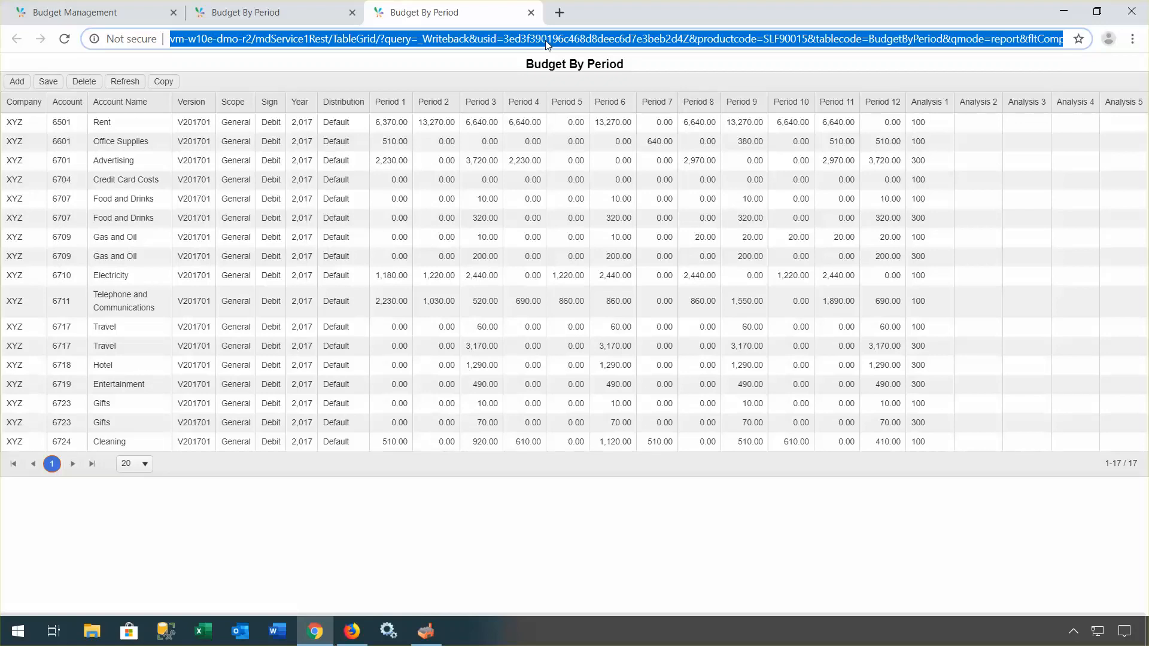
{"action": "left_click", "coordinate": [88, 16]}
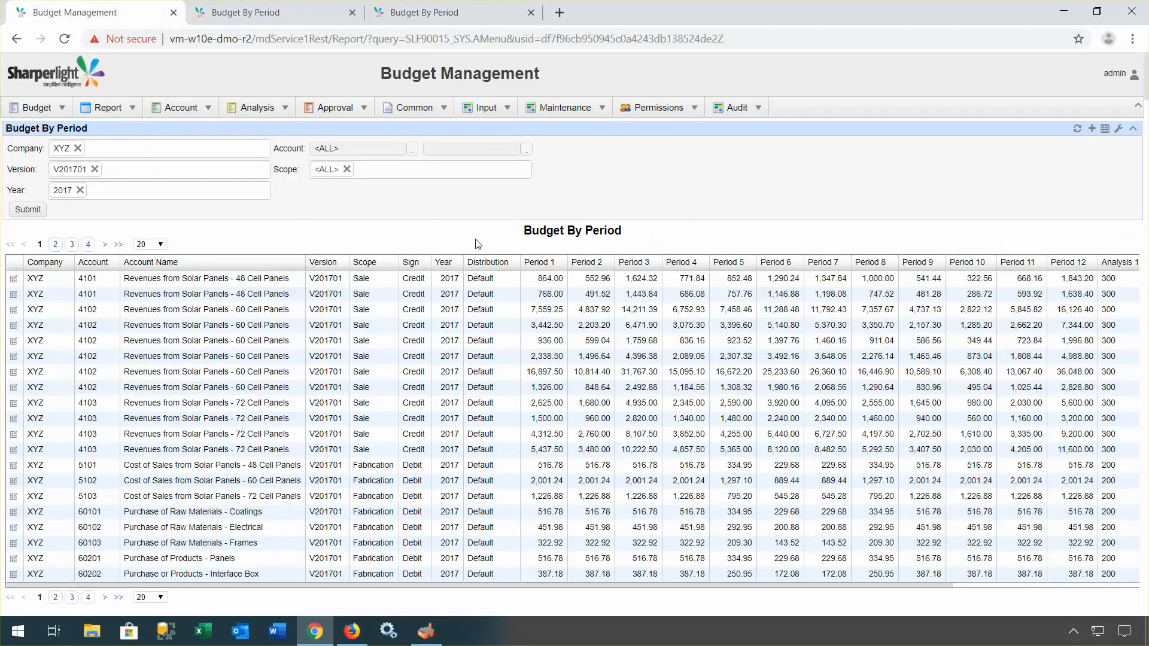
Step: In Firefox, run the Budget By Period report for XYZ V201701, 2017
{"action": "left_click", "coordinate": [353, 632]}
{"action": "left_click_drag", "start_coordinate": [790, 103], "coordinate": [588, 58]}
{"action": "scroll", "coordinate": [633, 181], "scroll_direction": "up", "scroll_amount": 2}
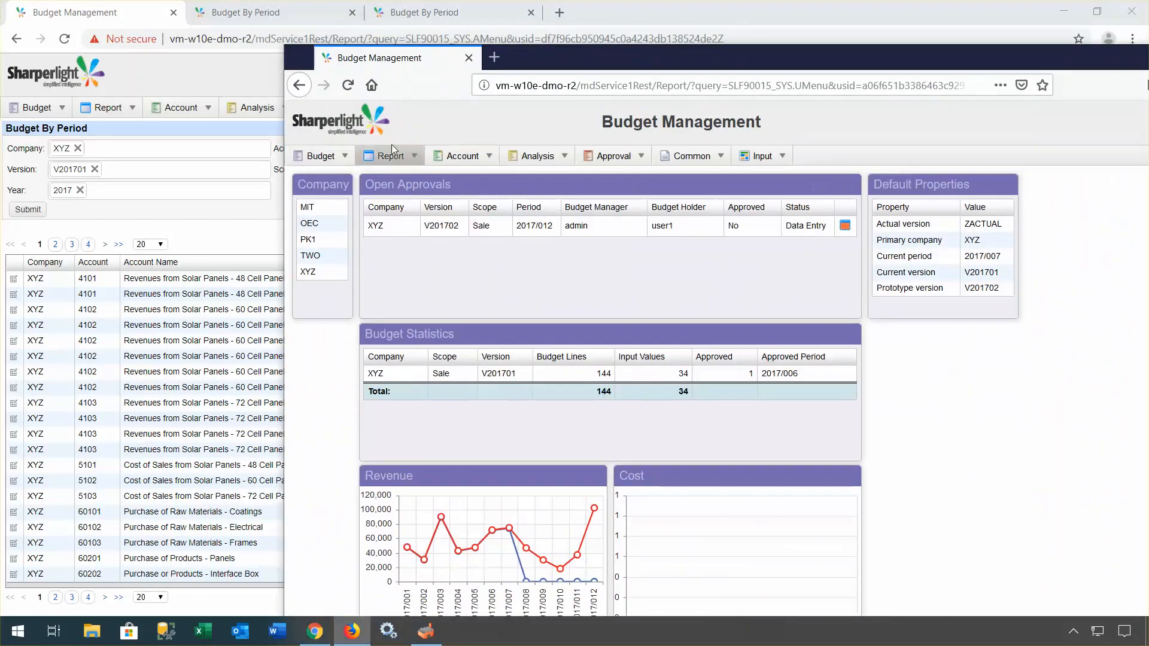
{"action": "mouse_move", "coordinate": [323, 157]}
{"action": "left_click", "coordinate": [333, 191]}
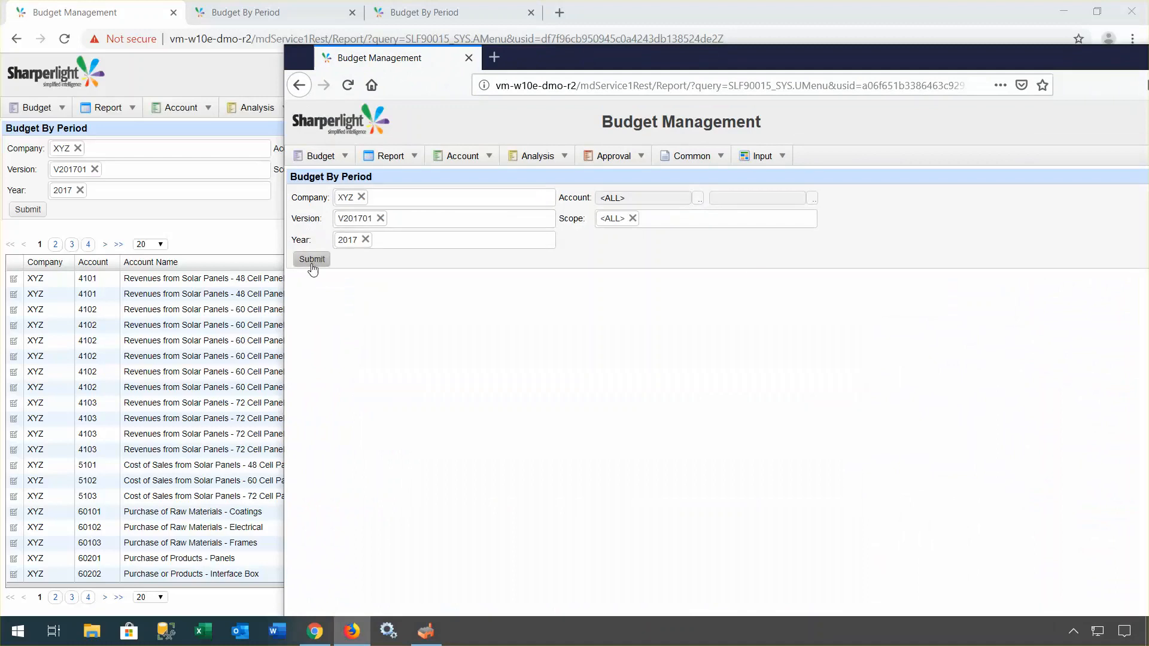
{"action": "left_click", "coordinate": [312, 260]}
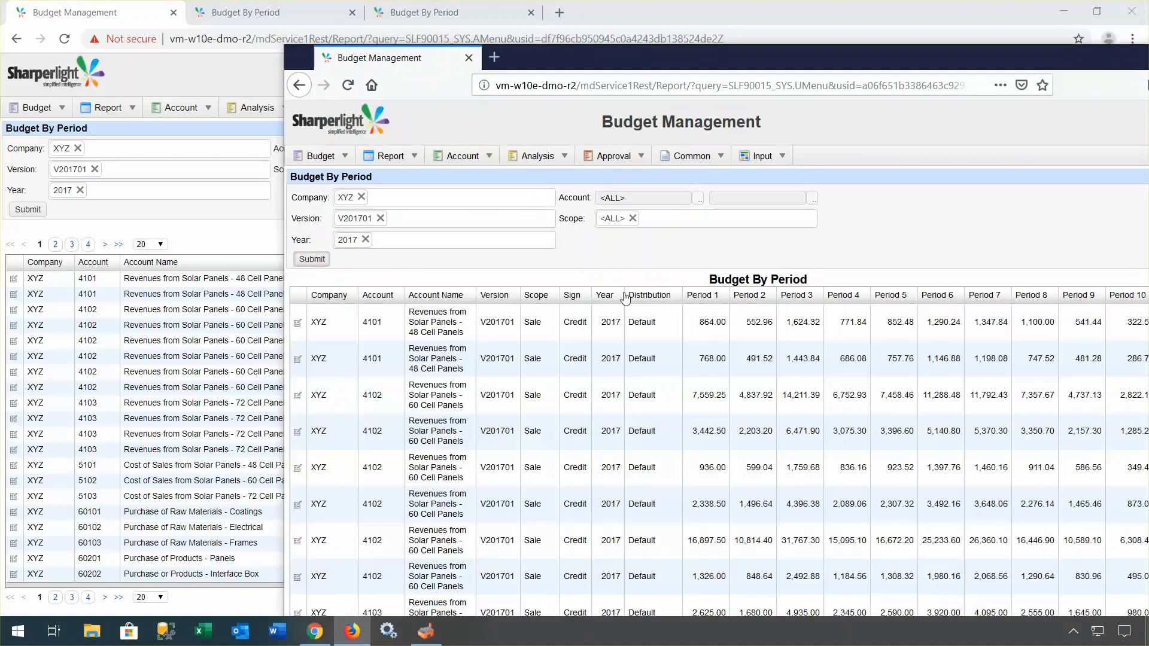
Step: Scroll down to review the report's Total row, then switch back to Chrome
{"action": "scroll", "coordinate": [688, 344], "scroll_direction": "down", "scroll_amount": 5}
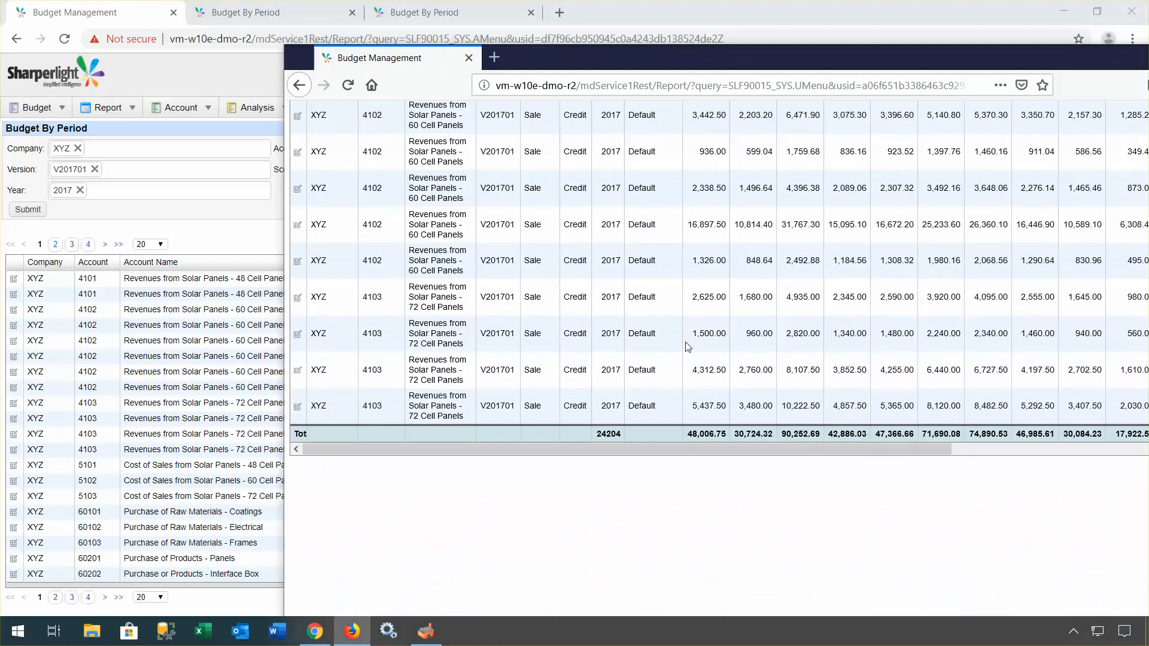
{"action": "scroll", "coordinate": [688, 343], "scroll_direction": "up", "scroll_amount": 6}
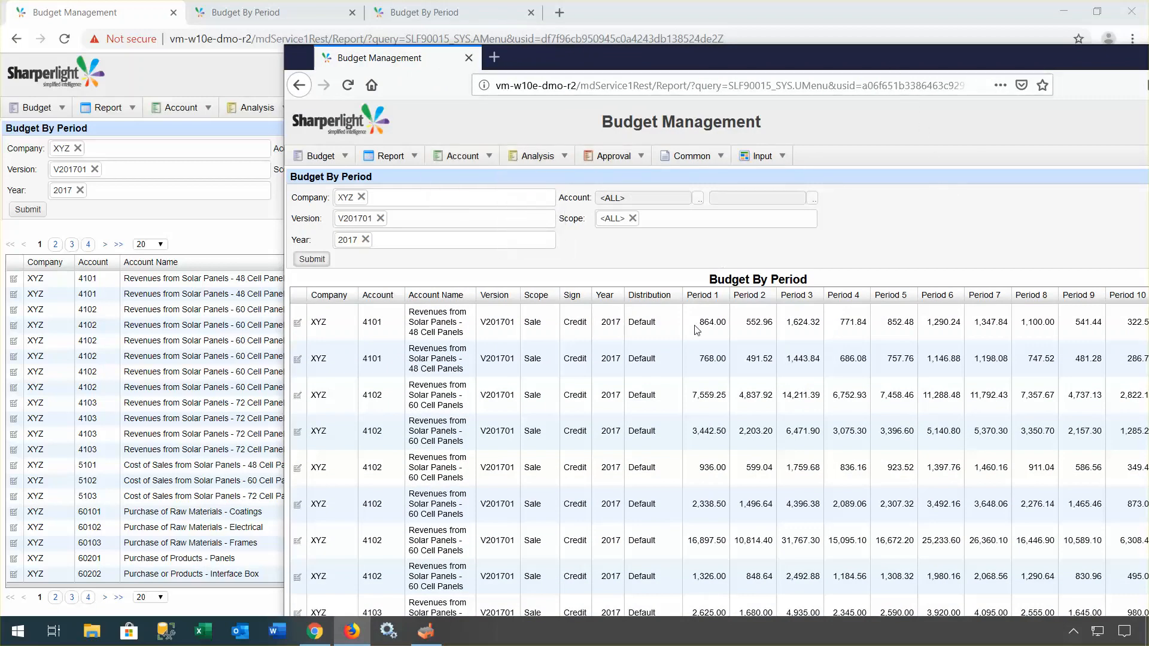
{"action": "scroll", "coordinate": [686, 376], "scroll_direction": "down", "scroll_amount": 3}
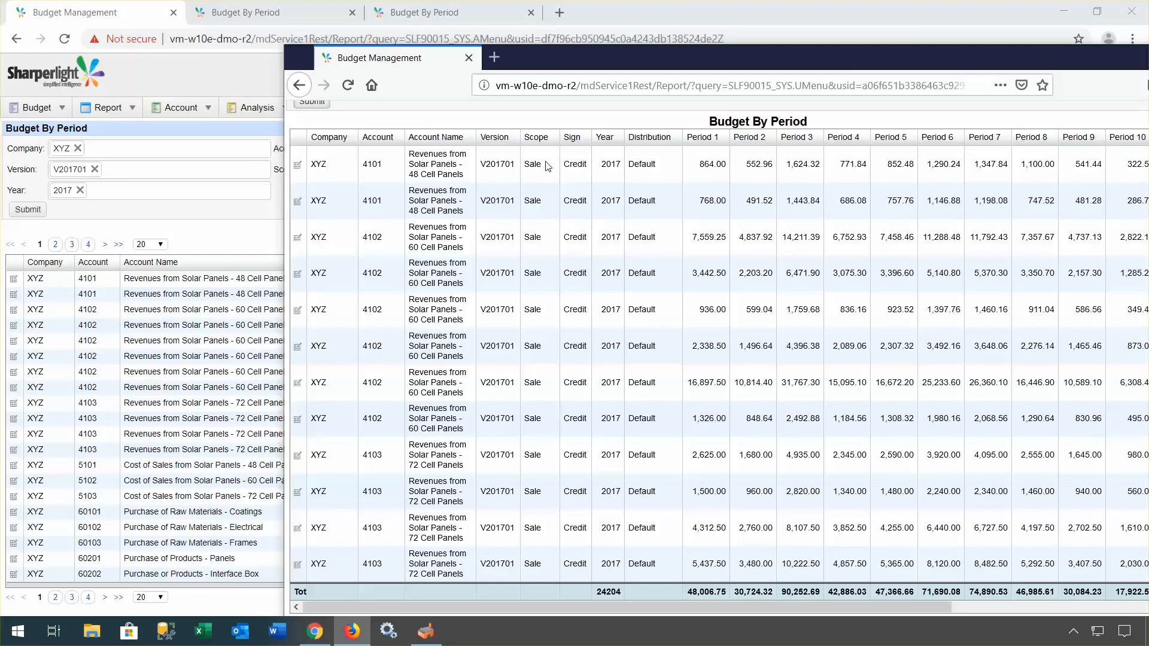
{"action": "scroll", "coordinate": [548, 167], "scroll_direction": "down", "scroll_amount": 2}
{"action": "scroll", "coordinate": [547, 197], "scroll_direction": "up", "scroll_amount": 5}
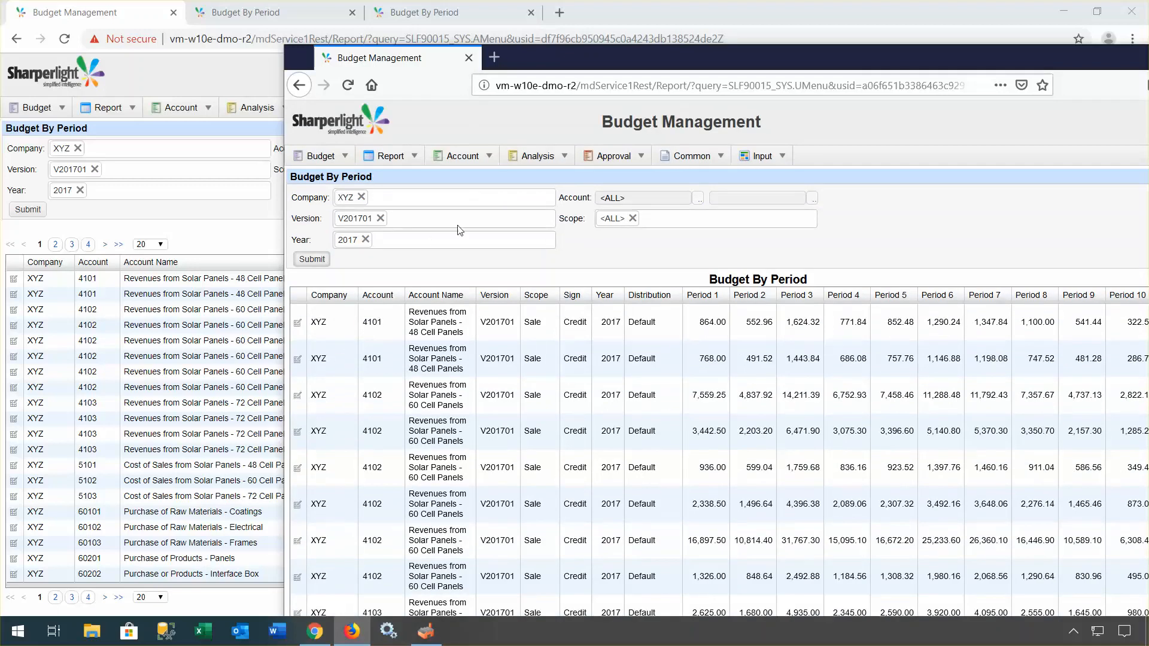
{"action": "left_click", "coordinate": [221, 233]}
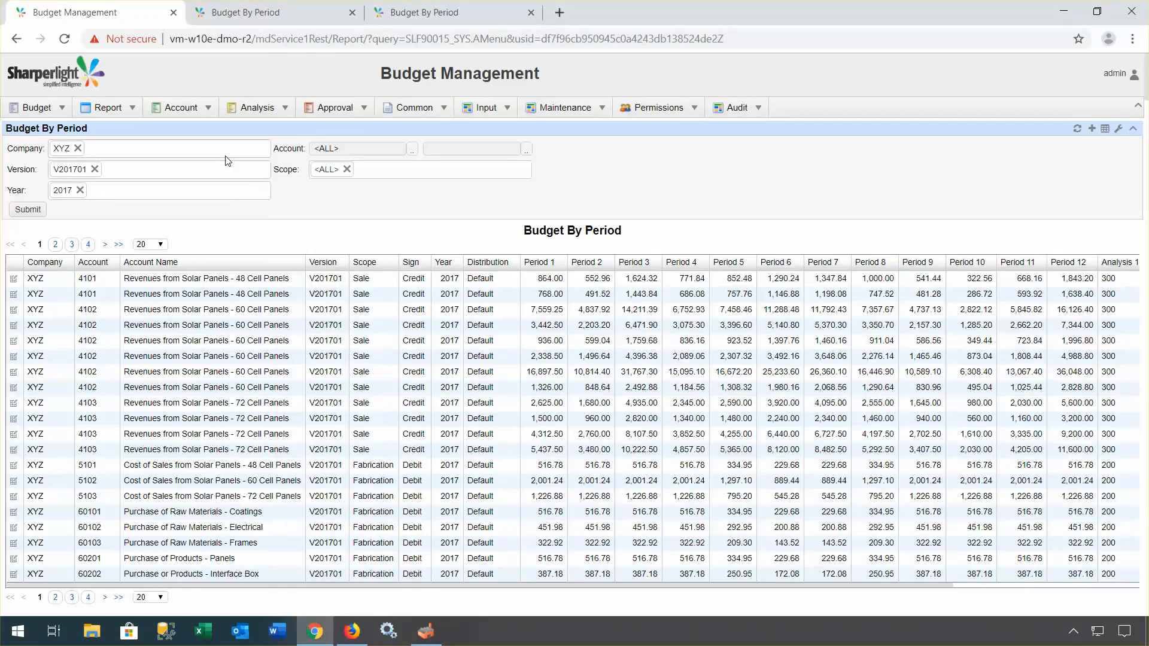
Step: List the V201702 approval records, all still unapproved, then bring Firefox's Budget By Period report forward
{"action": "left_click", "coordinate": [107, 108]}
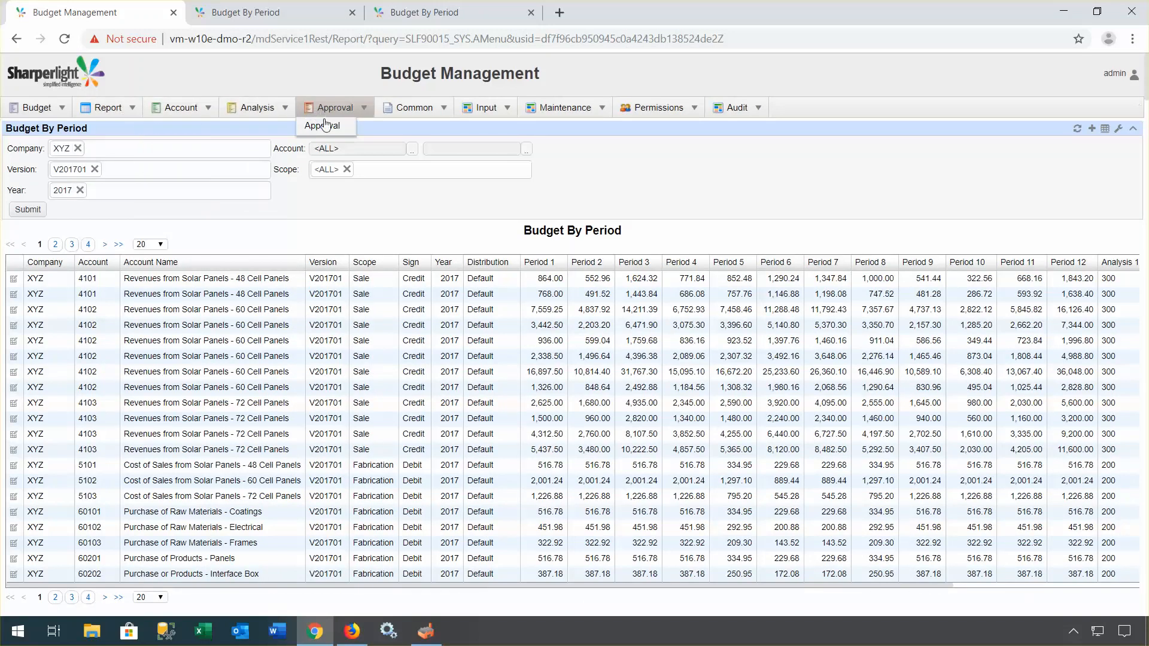
{"action": "left_click", "coordinate": [325, 125]}
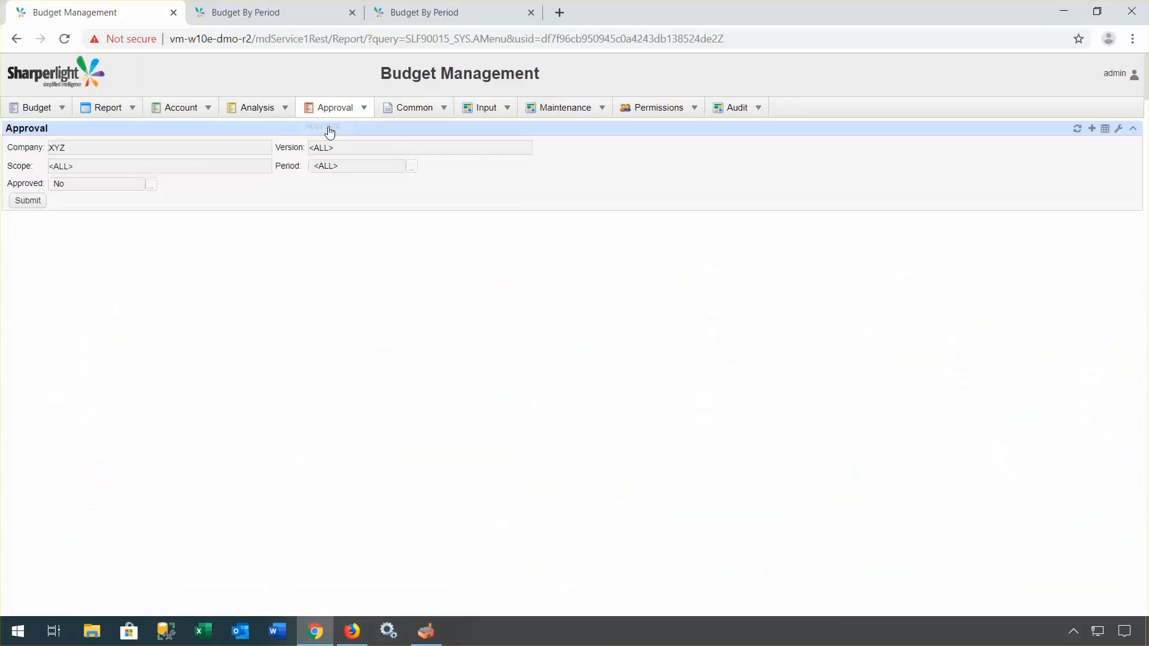
{"action": "left_click", "coordinate": [33, 210]}
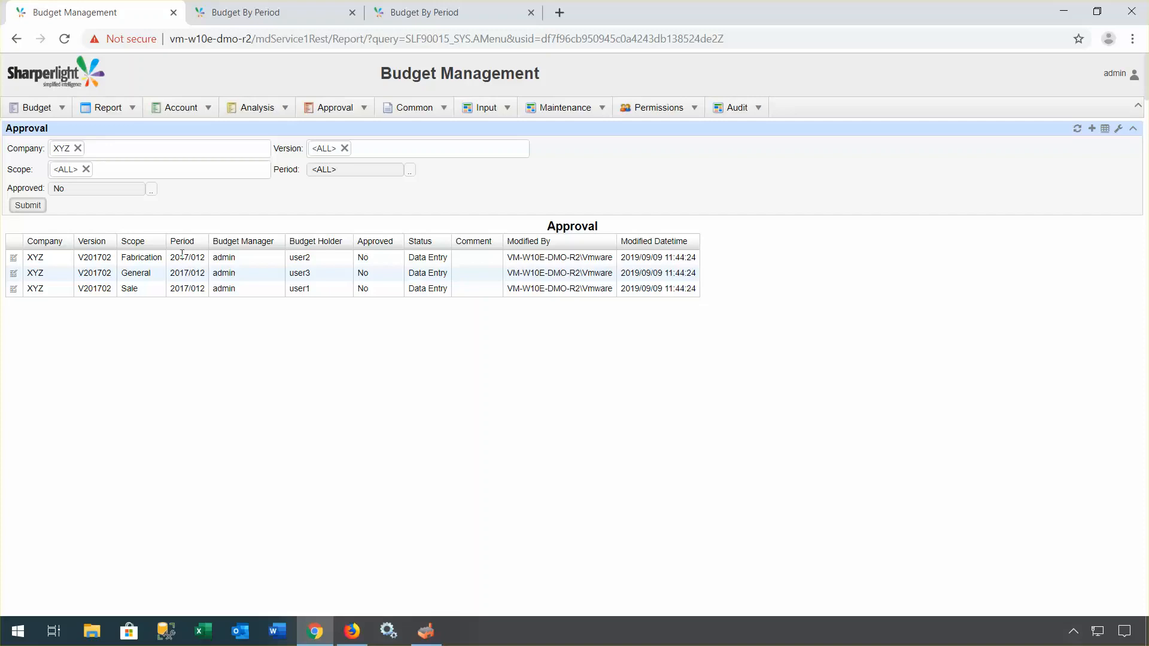
{"action": "left_click", "coordinate": [352, 631]}
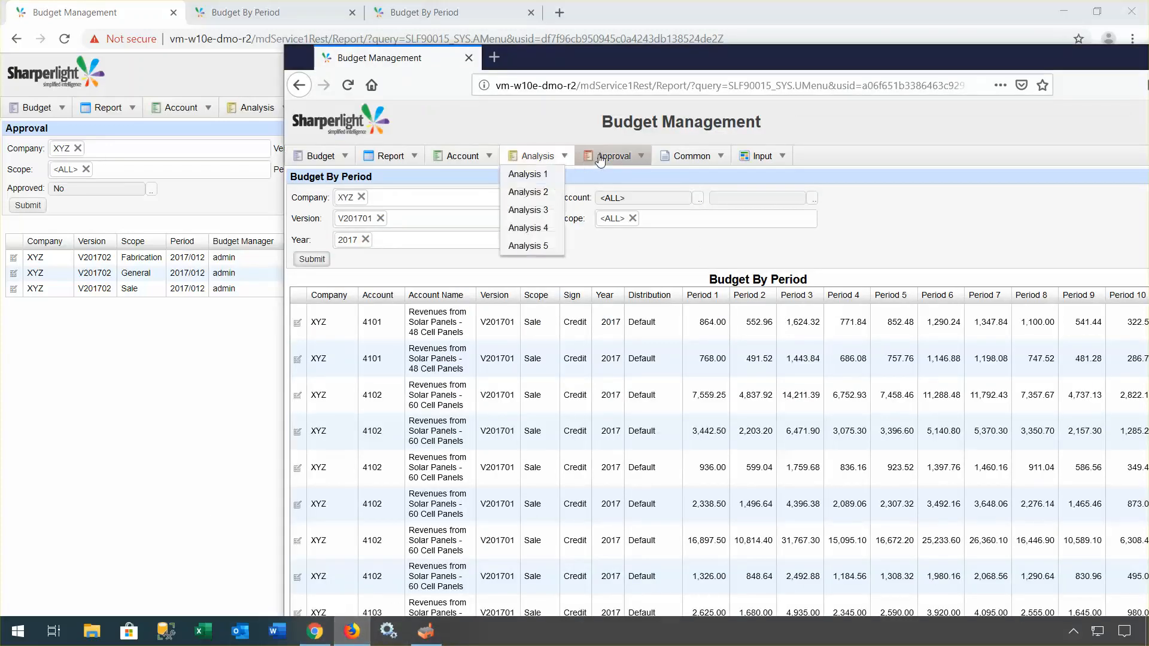
Step: Load company XYZ's approval records and open the Sale approval for editing
{"action": "left_click", "coordinate": [607, 179]}
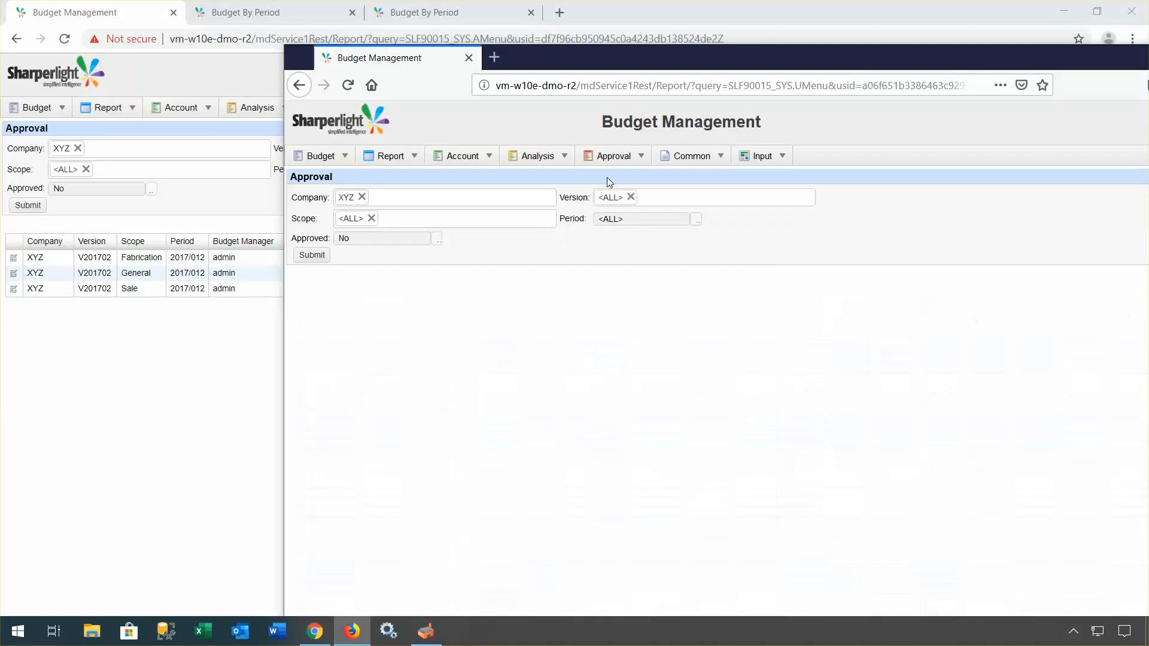
{"action": "left_click", "coordinate": [318, 258]}
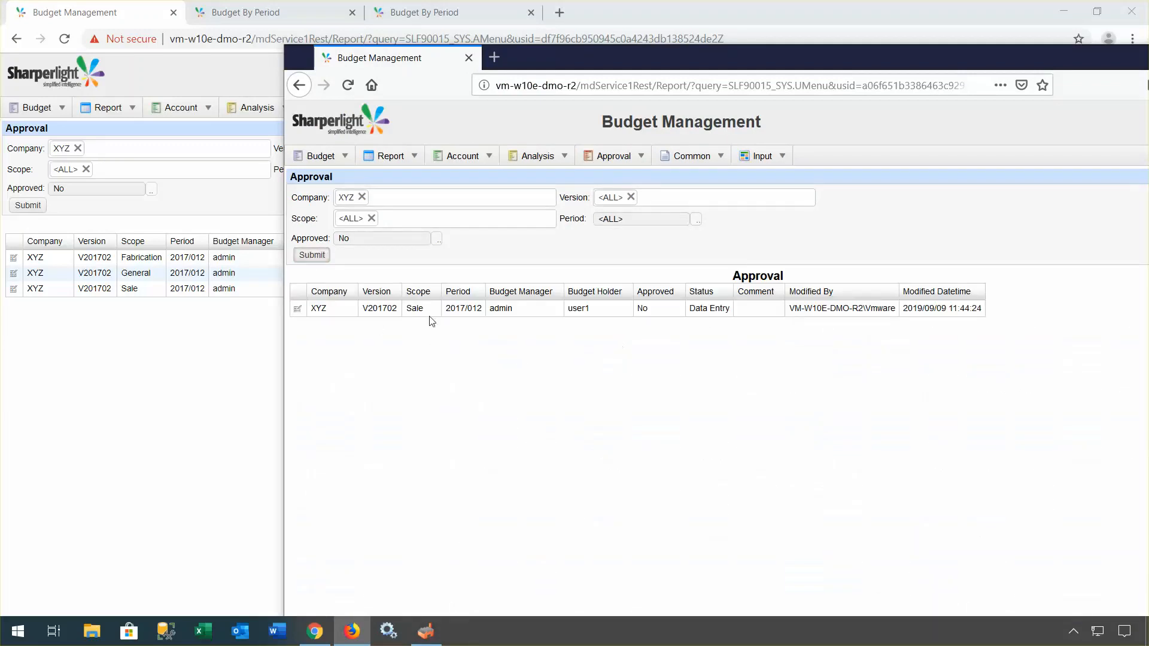
{"action": "left_click", "coordinate": [297, 309]}
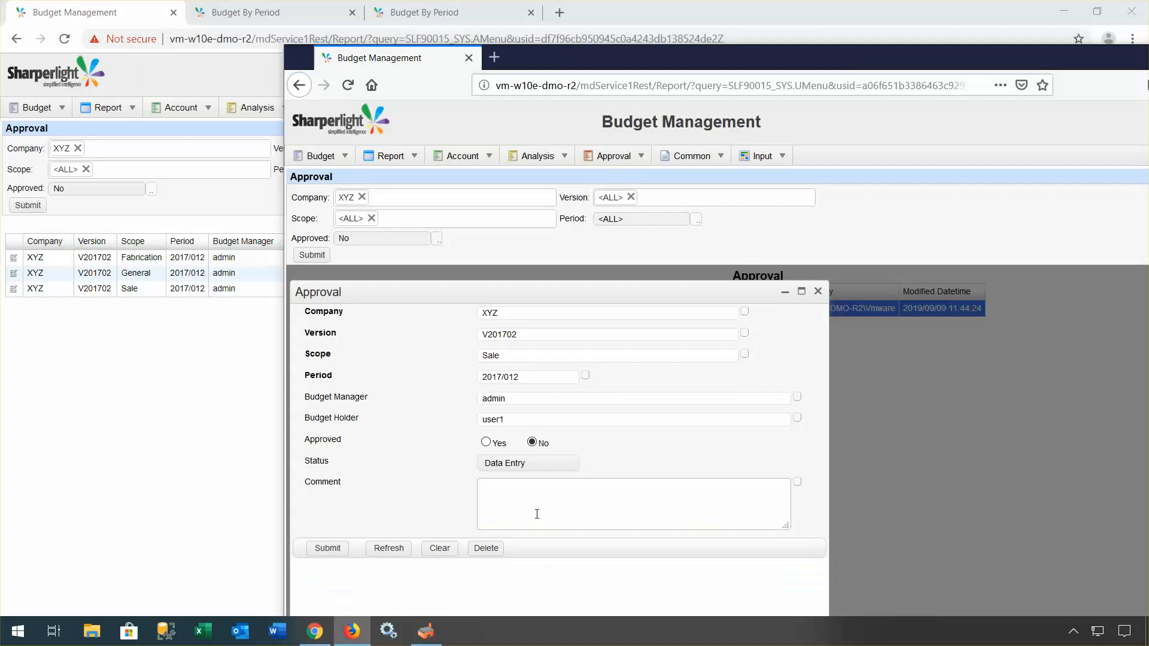
Step: Set the Sale approval to Ready with comment 'Have updated the budget amounts, Ready to Go.' and save
{"action": "left_click", "coordinate": [512, 464]}
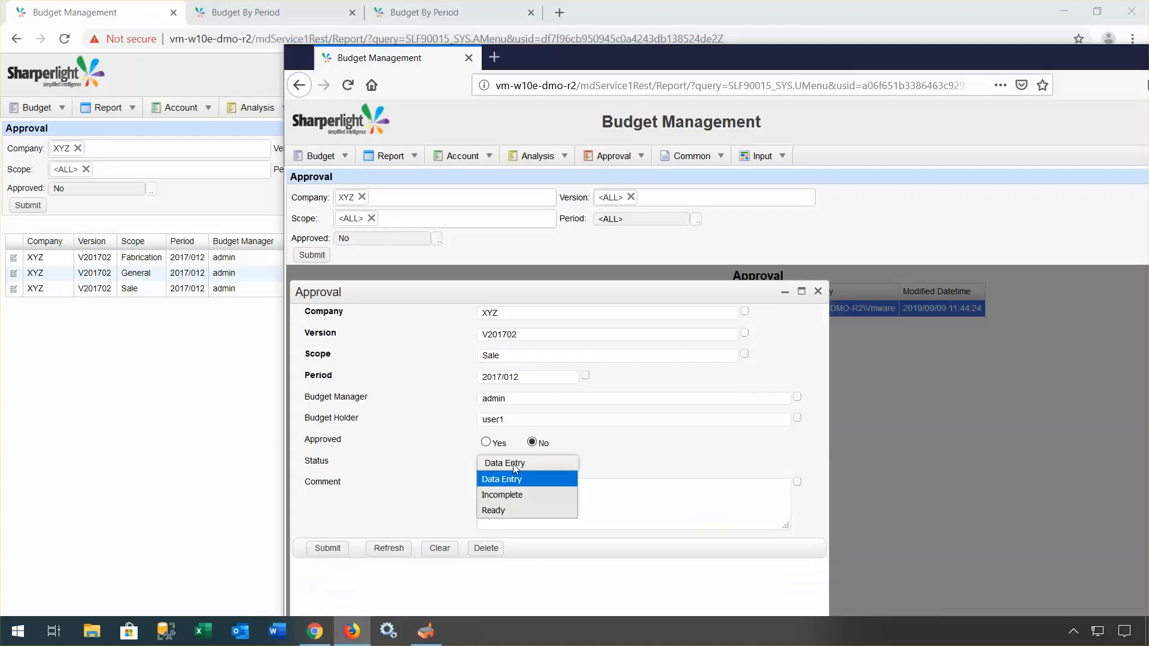
{"action": "left_click", "coordinate": [516, 510]}
{"action": "left_click", "coordinate": [512, 487]}
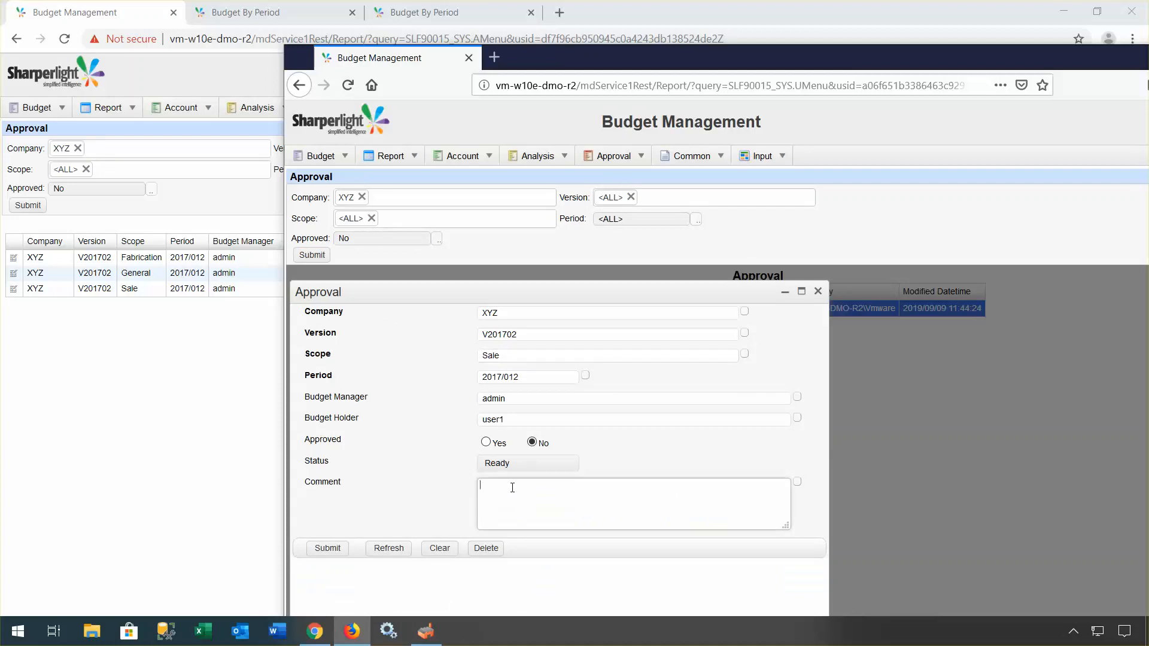
{"action": "type", "text": "Have updated the budget amounts, Read"}
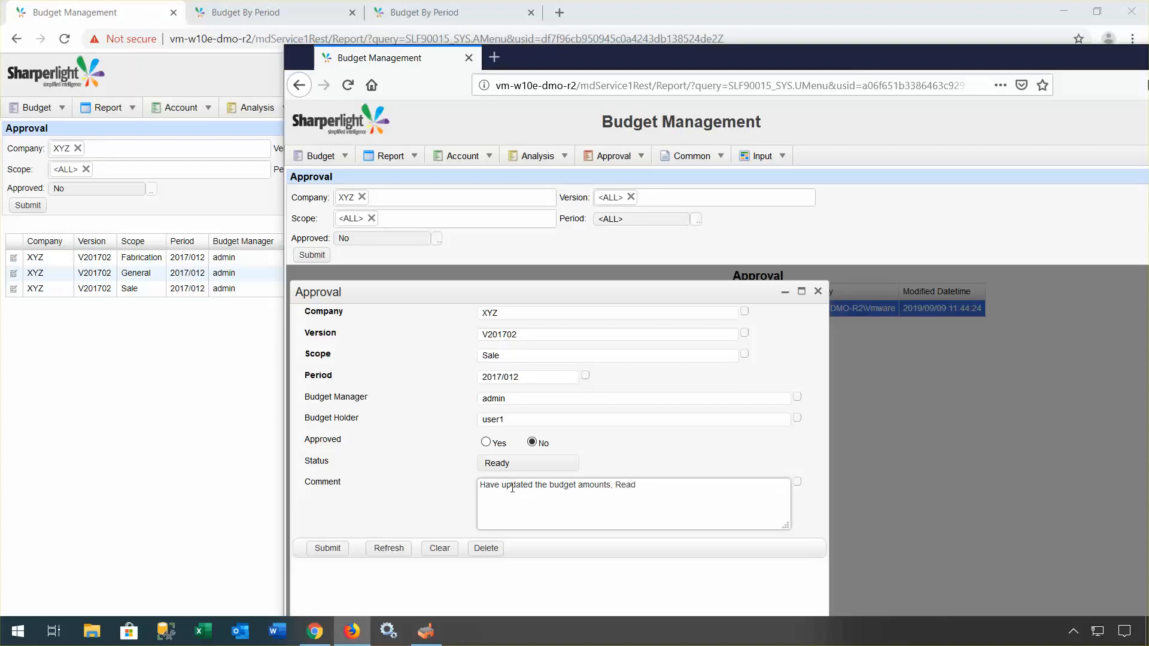
{"action": "type", "text": "y to Go."}
{"action": "left_click", "coordinate": [329, 549]}
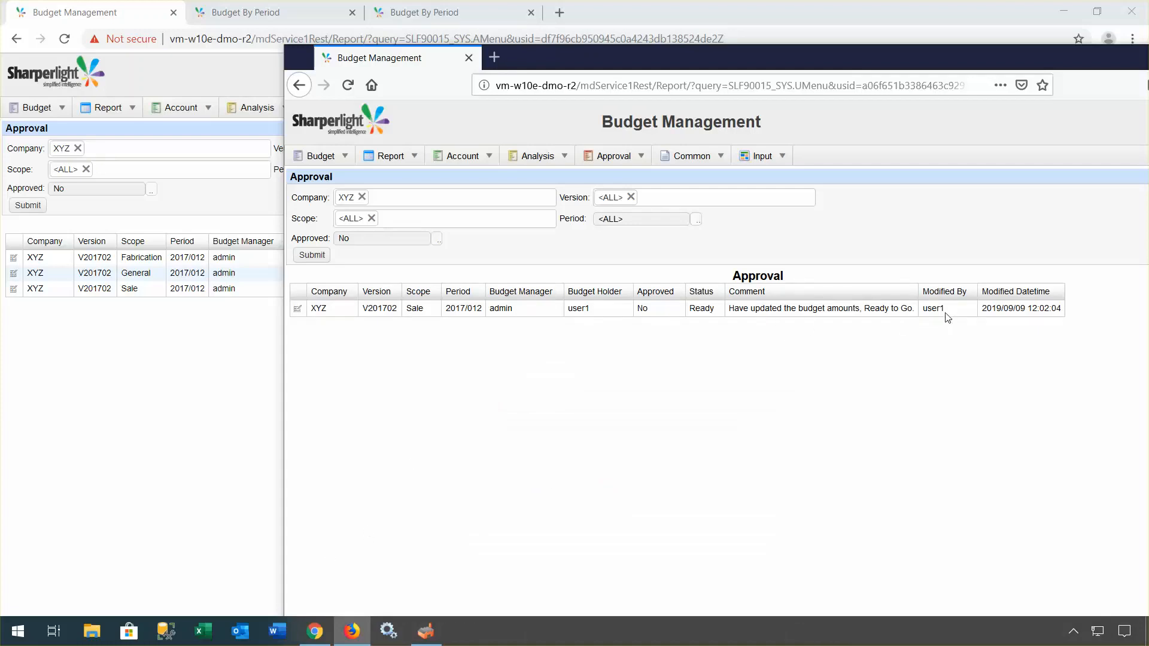
{"action": "left_click", "coordinate": [210, 378]}
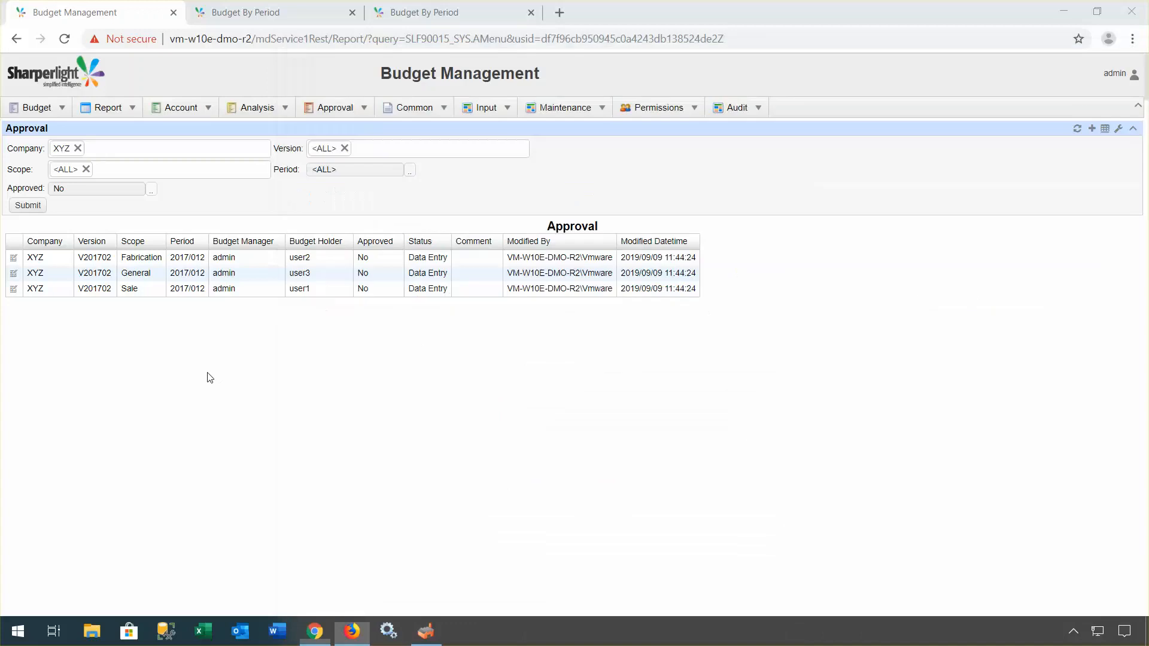
Step: Save the Sale approval as Incomplete with admin note 'Does not reach the expected half year budget, should be reviewed.'
{"action": "left_click", "coordinate": [26, 208]}
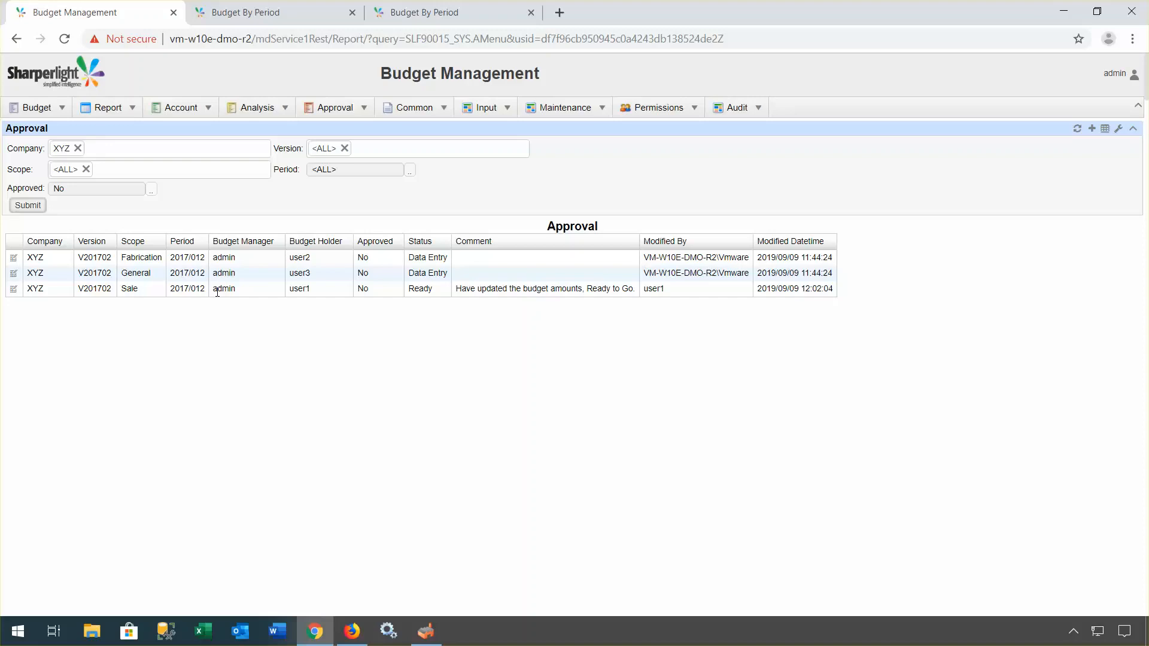
{"action": "left_click", "coordinate": [13, 290]}
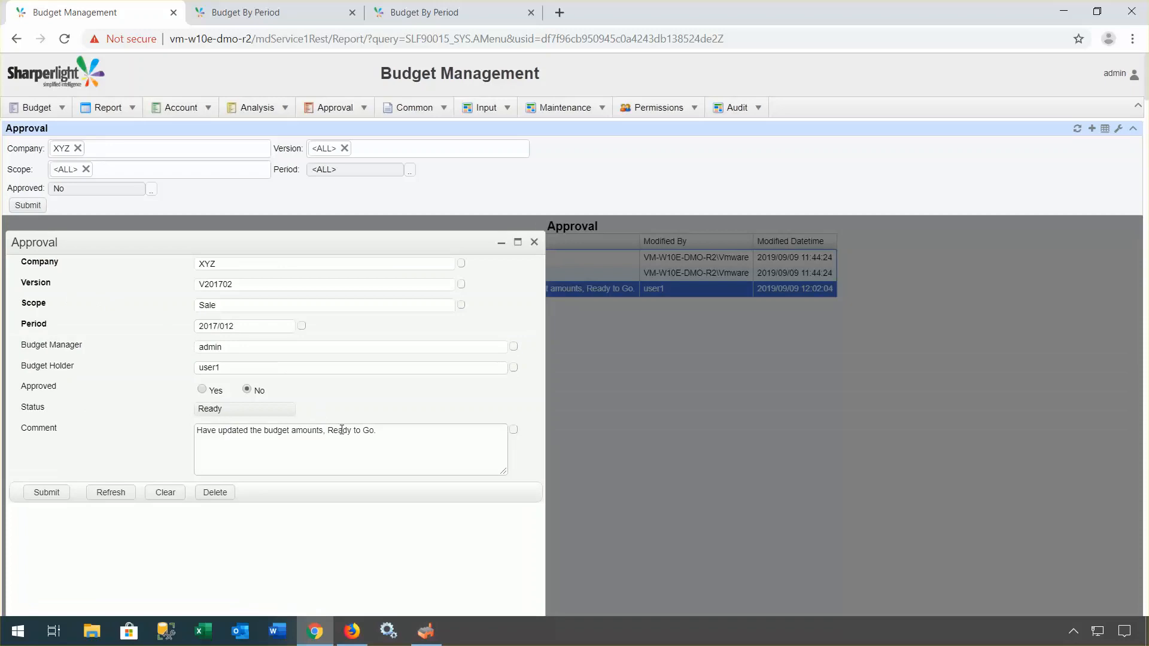
{"action": "left_click", "coordinate": [234, 411]}
{"action": "left_click", "coordinate": [235, 413]}
{"action": "left_click", "coordinate": [234, 411]}
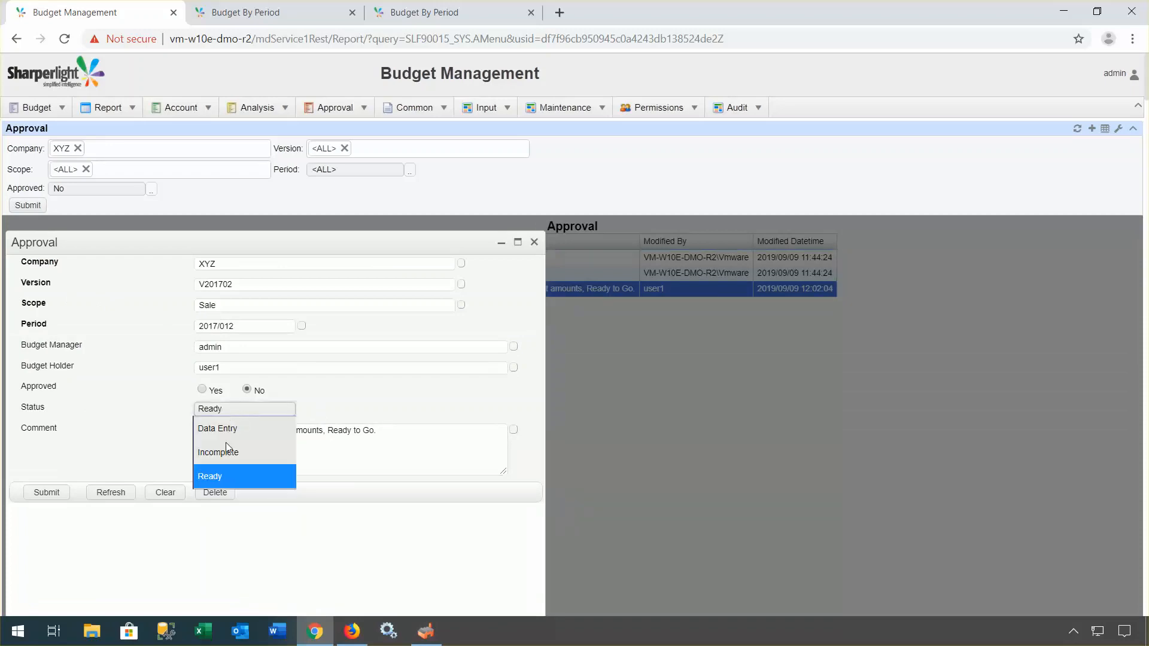
{"action": "left_click", "coordinate": [382, 436]}
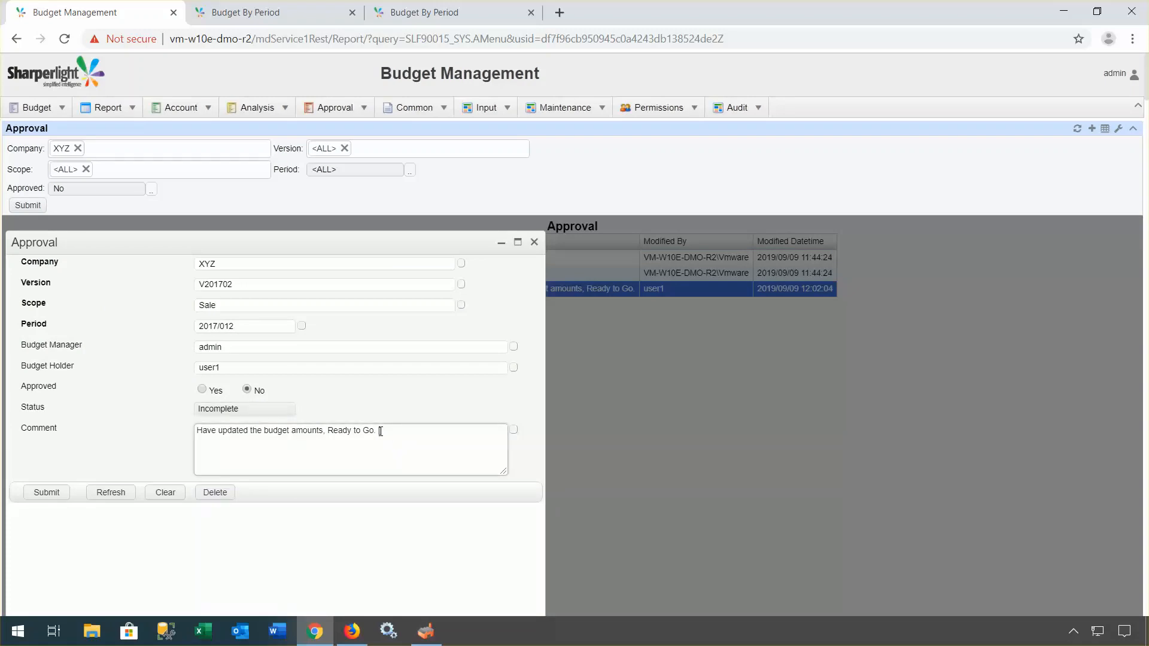
{"action": "type", "text": "admin"}
{"action": "type", "text": "Does not reach the expect"}
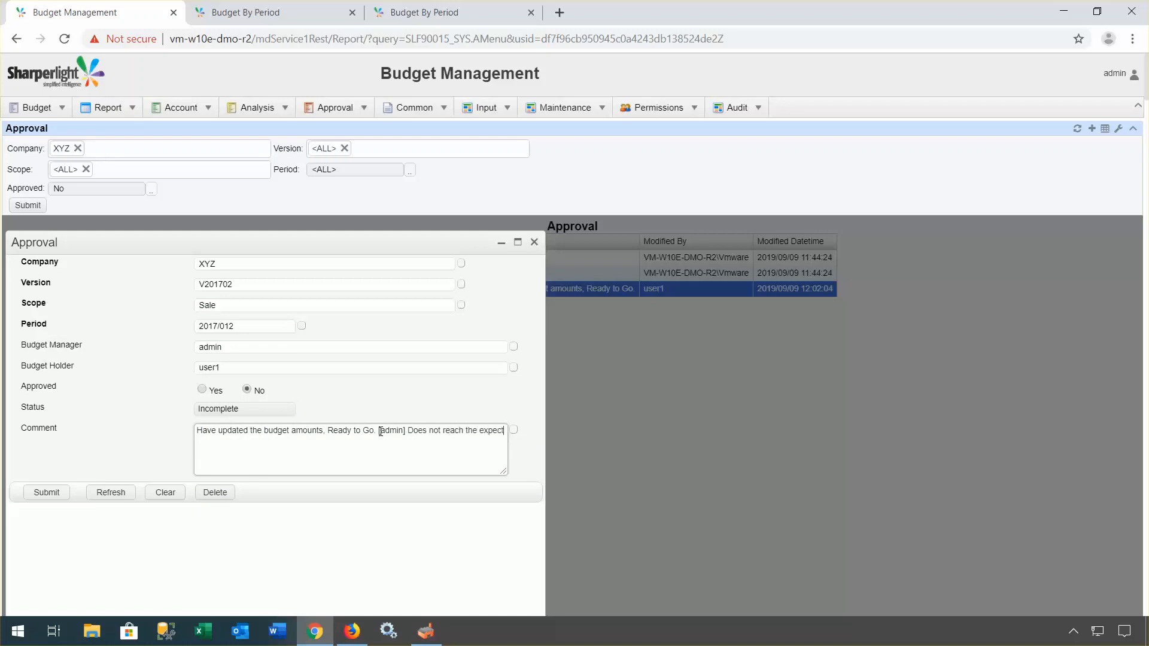
{"action": "type", "text": "ed half year budget, s"}
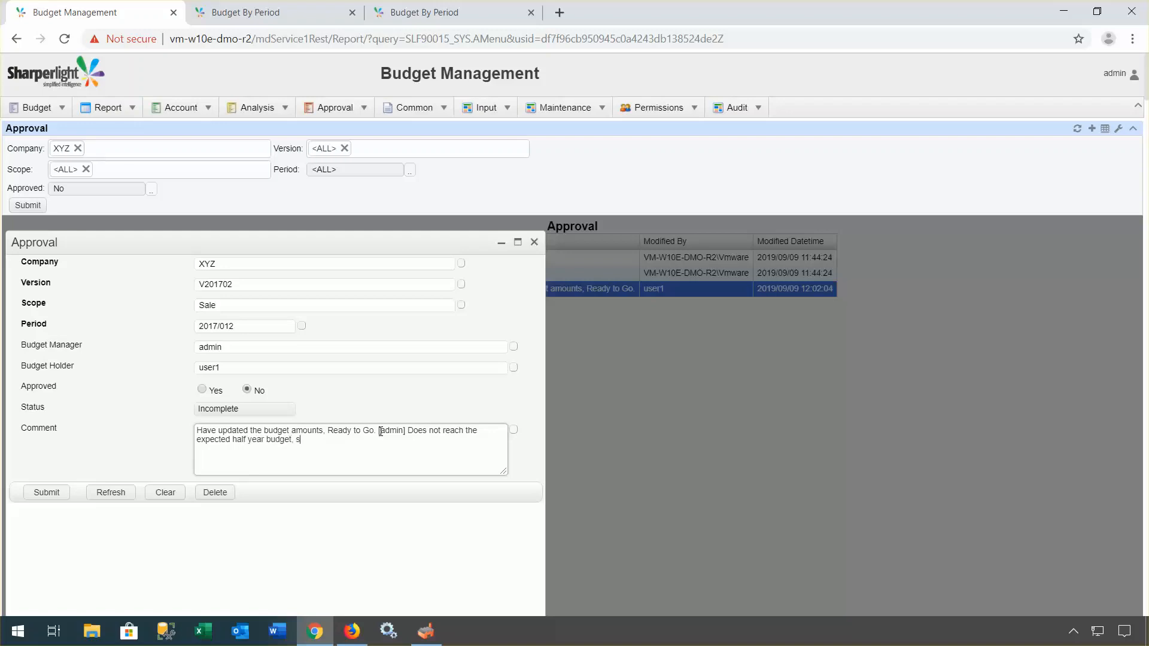
{"action": "type", "text": "hould be reviewed."}
{"action": "left_click", "coordinate": [46, 492]}
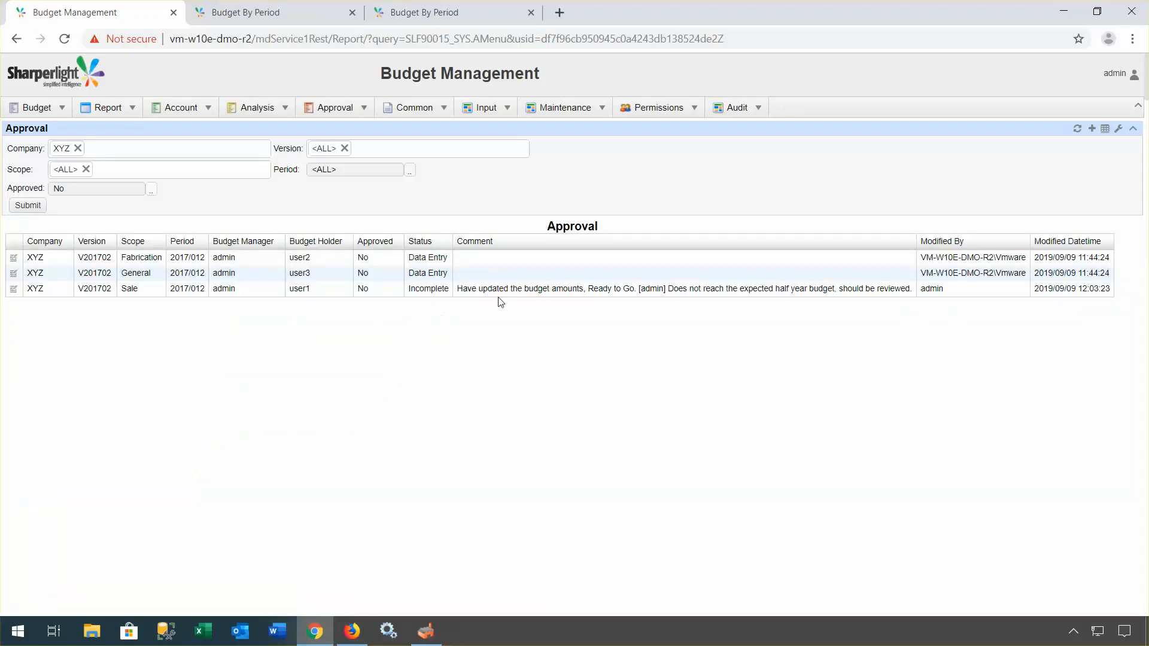
{"action": "left_click", "coordinate": [352, 631]}
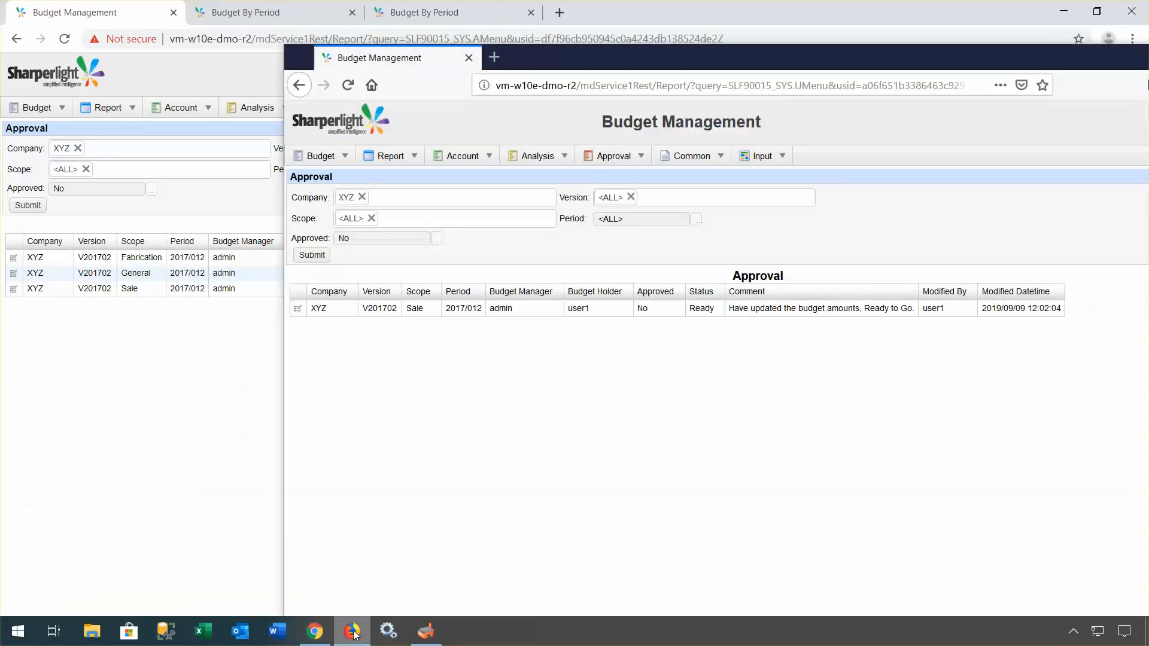
Step: Set the Sale approval back to Ready, appending a 'reviewed and fixed.' reply to the comment
{"action": "left_click", "coordinate": [316, 255]}
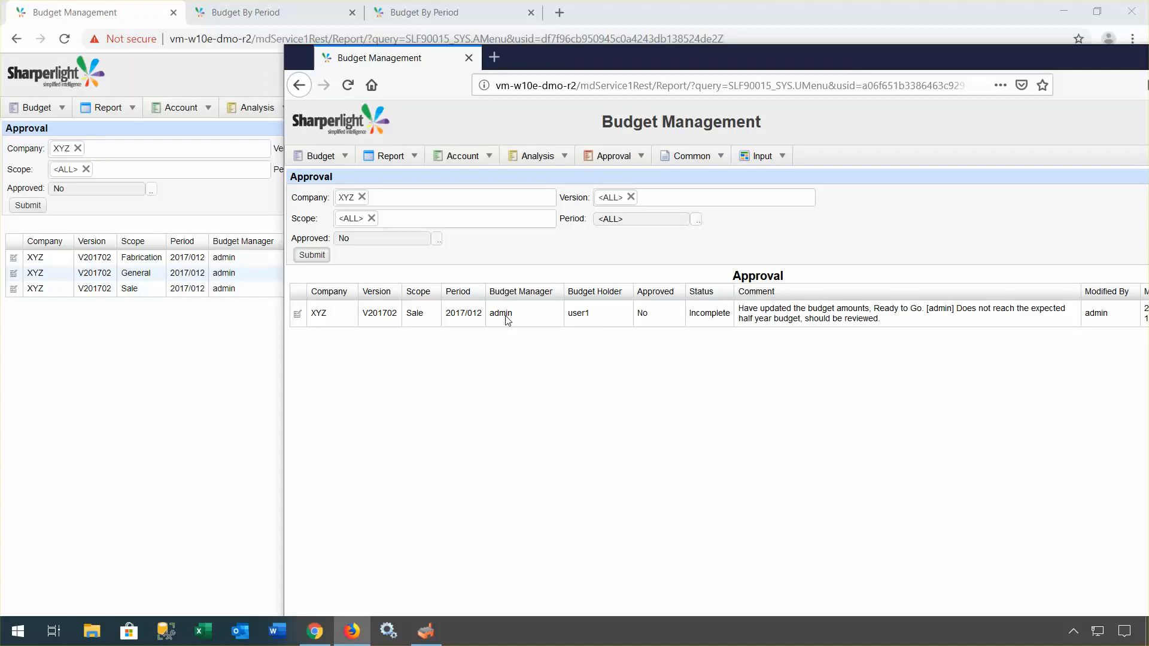
{"action": "left_click", "coordinate": [296, 315]}
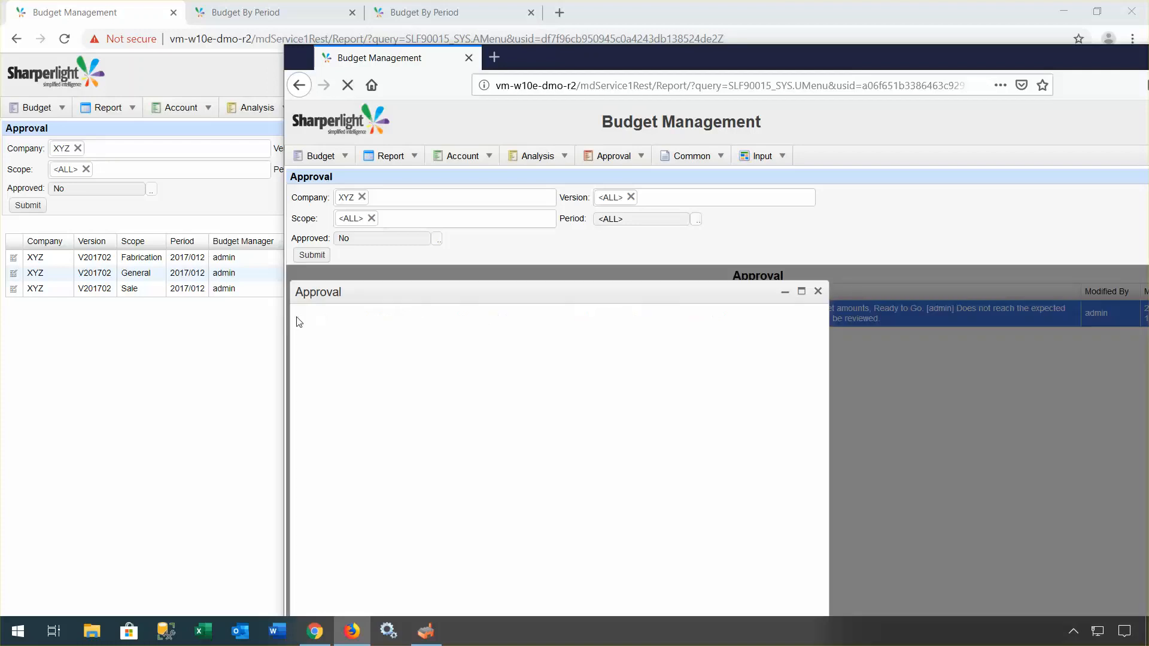
{"action": "scroll", "coordinate": [522, 415], "scroll_direction": "down", "scroll_amount": 2}
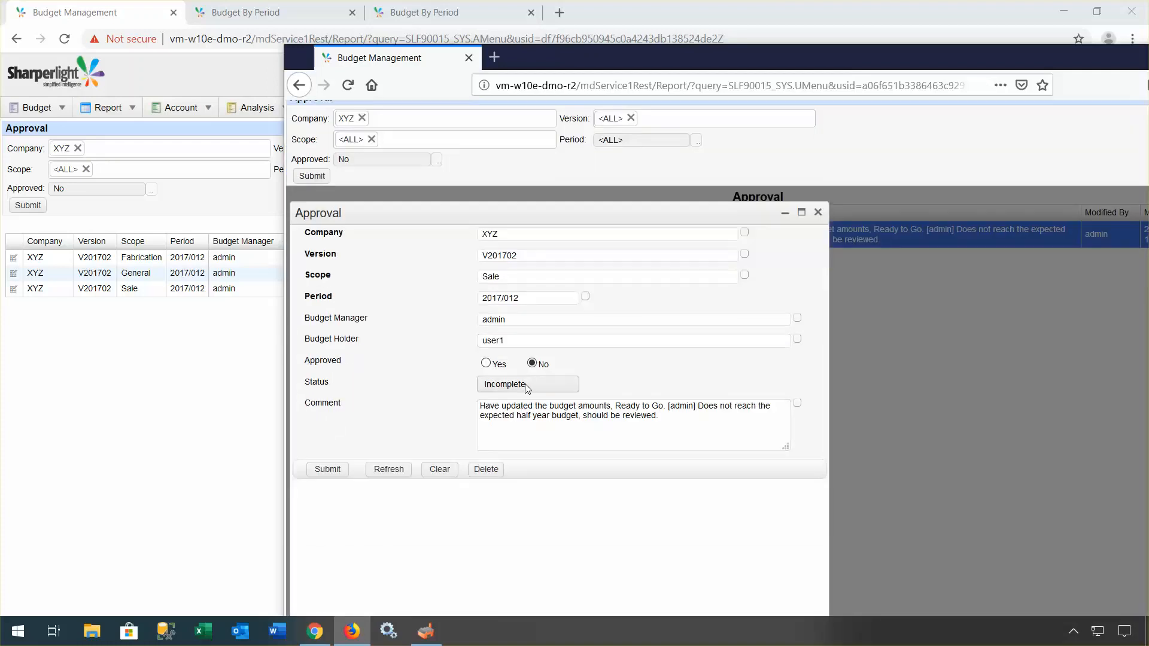
{"action": "left_click", "coordinate": [526, 384]}
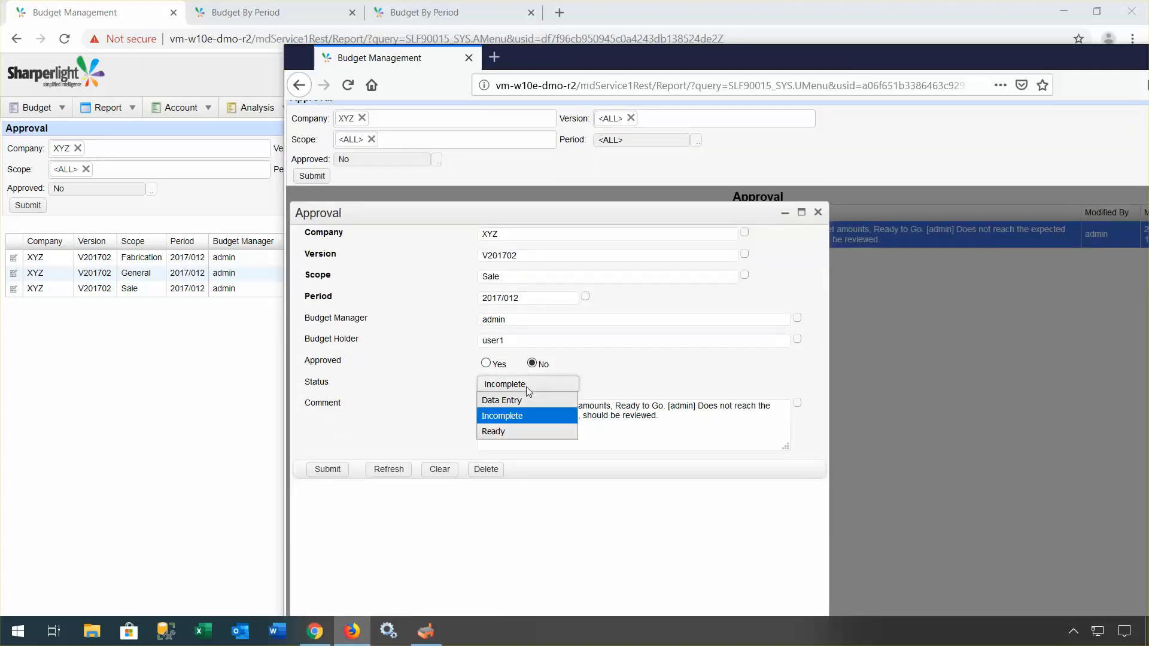
{"action": "left_click", "coordinate": [514, 431]}
{"action": "left_click", "coordinate": [677, 415]}
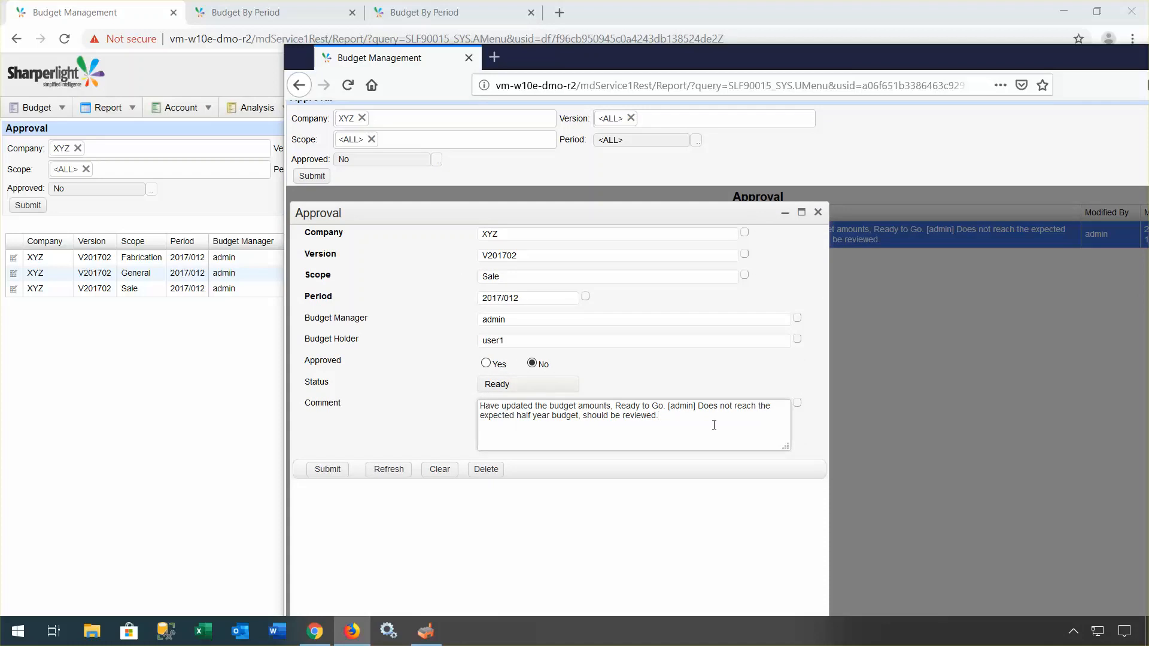
{"action": "type", "text": "[user1] reviewed and fie"}
{"action": "key", "text": "BackSpace"}
{"action": "type", "text": "xed."}
{"action": "left_click", "coordinate": [328, 470]}
{"action": "left_click", "coordinate": [196, 287]}
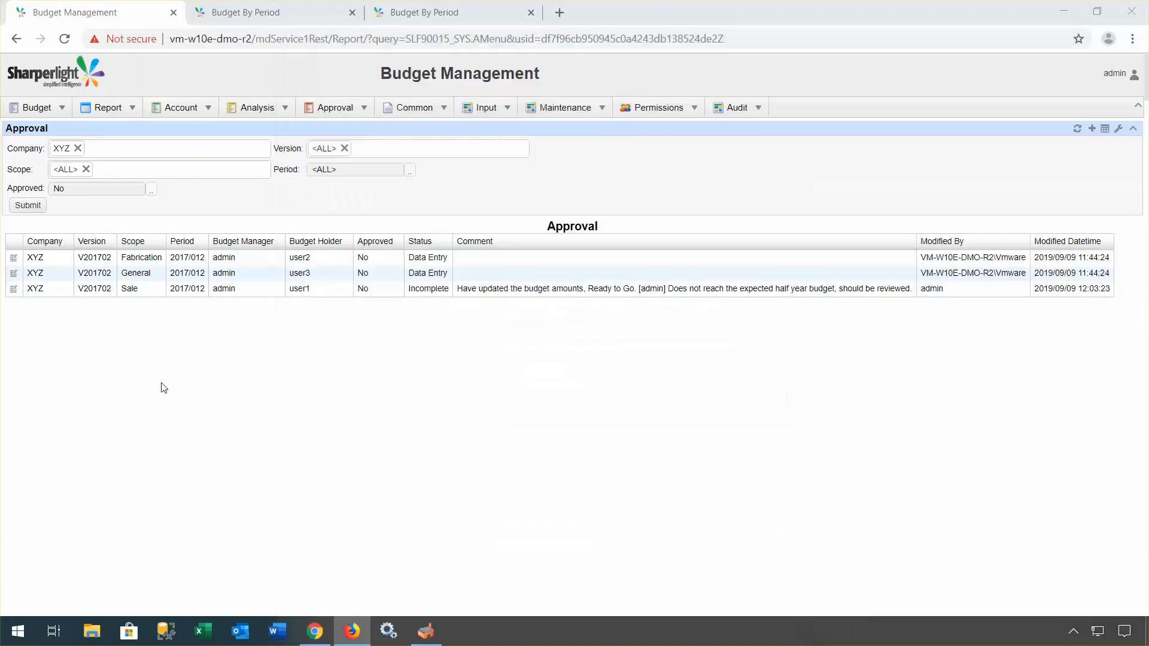
Step: Refresh the Approval table and open the now-Ready Sale approval record
{"action": "left_click", "coordinate": [28, 205]}
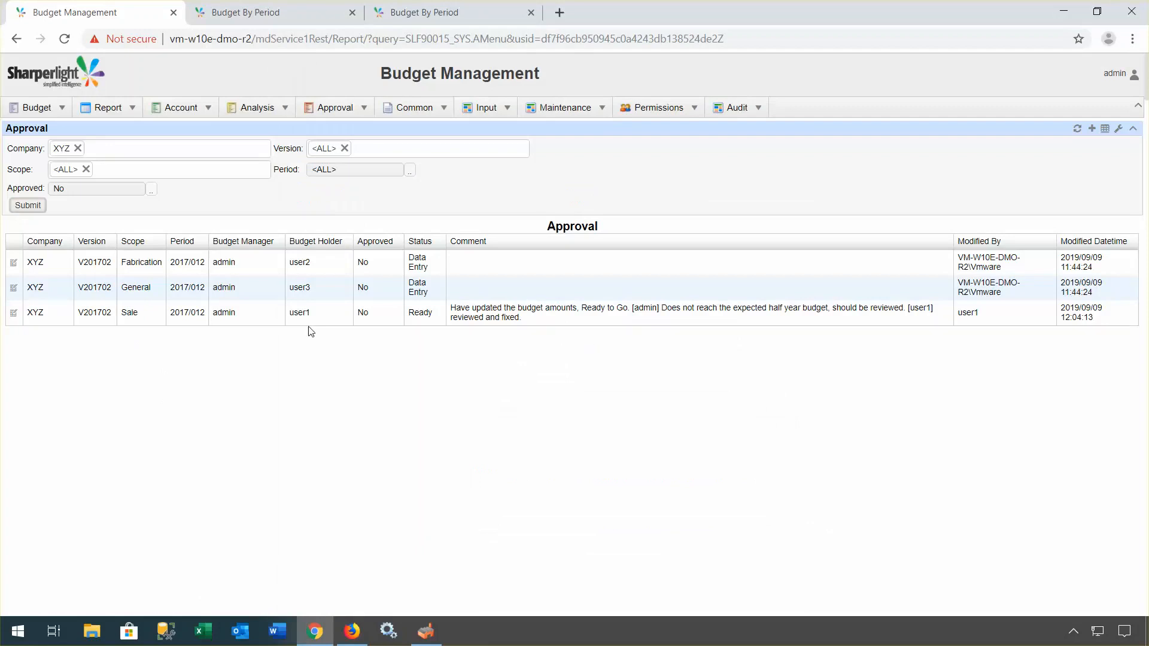
{"action": "left_click", "coordinate": [14, 312]}
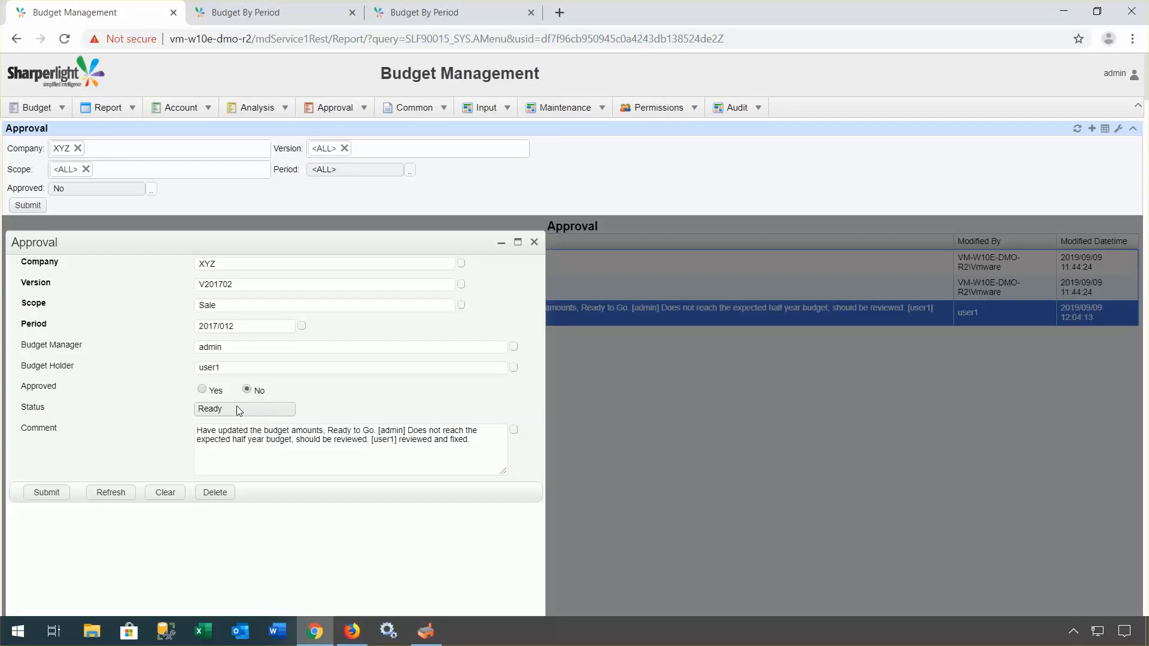
Step: Set Approved to Yes on the XYZ Sale approval and save it
{"action": "left_click", "coordinate": [203, 390]}
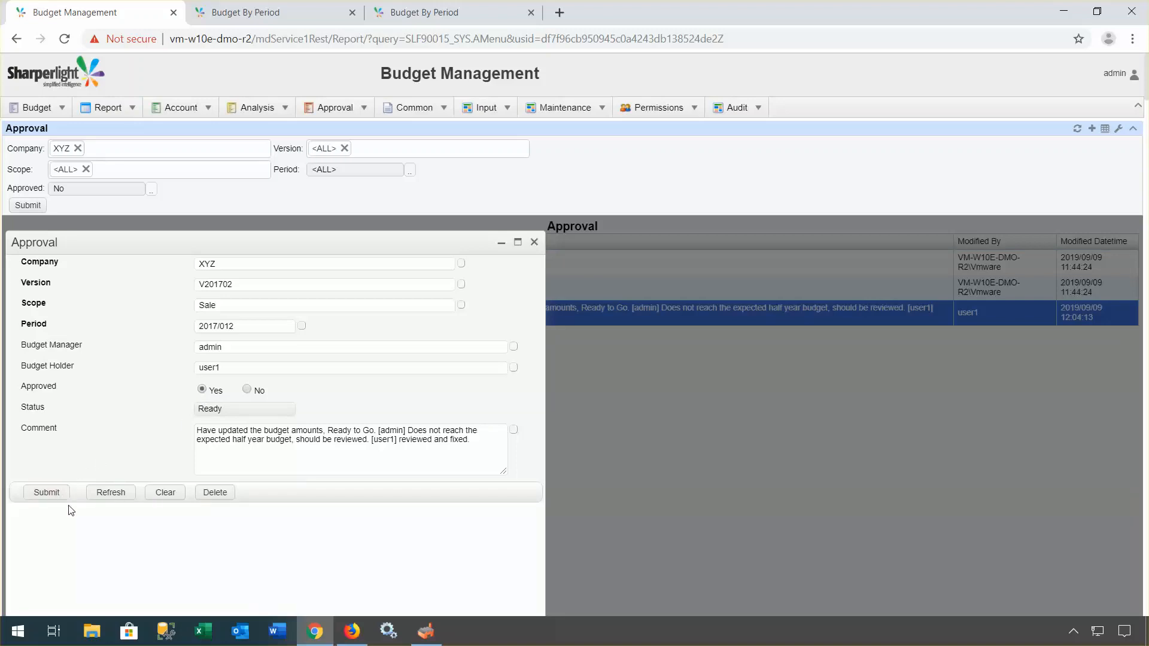
{"action": "left_click", "coordinate": [57, 491]}
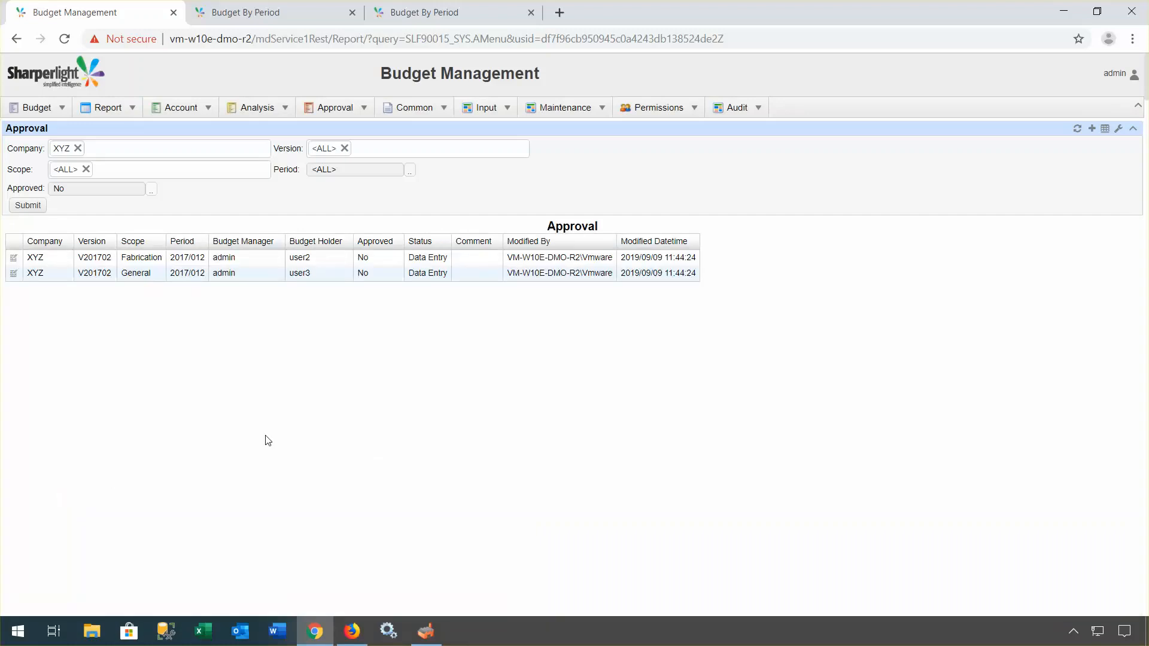
Step: Rerun the Approval report with the Approved filter set to <ALL>
{"action": "left_click", "coordinate": [151, 190]}
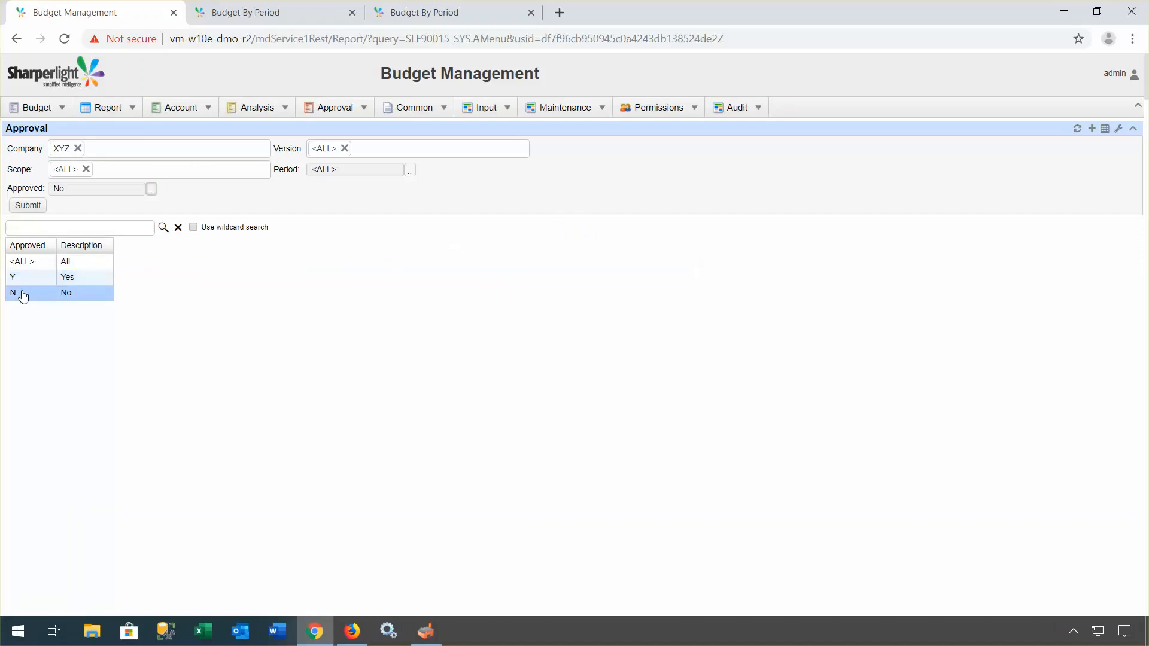
{"action": "left_click", "coordinate": [17, 262]}
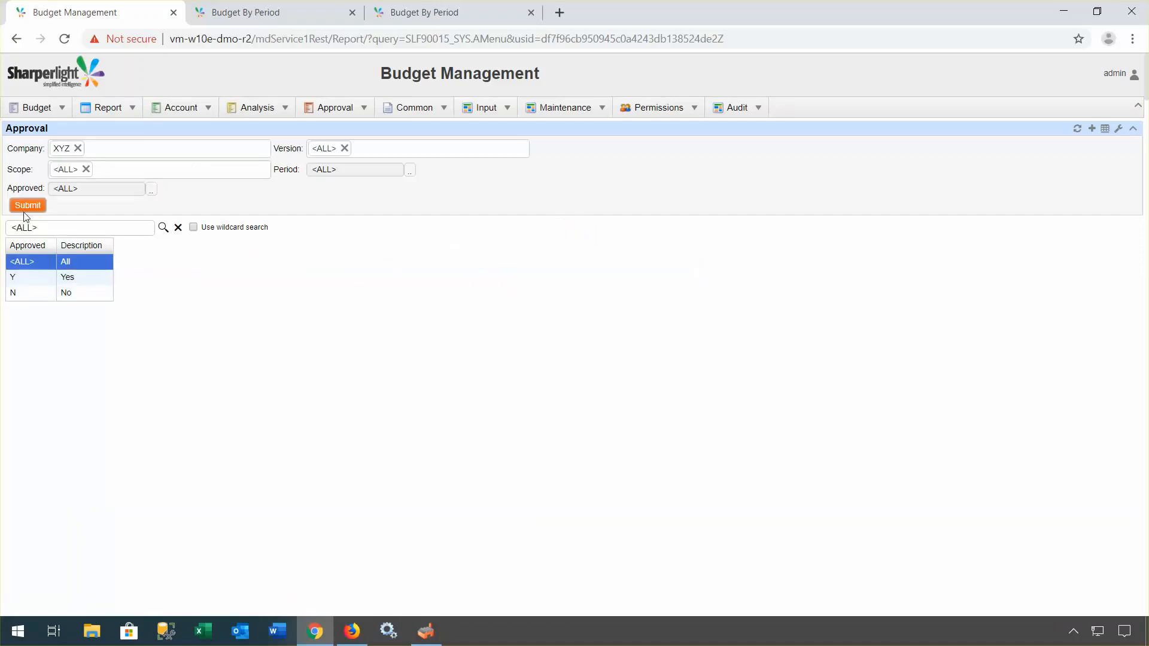
{"action": "left_click", "coordinate": [25, 209]}
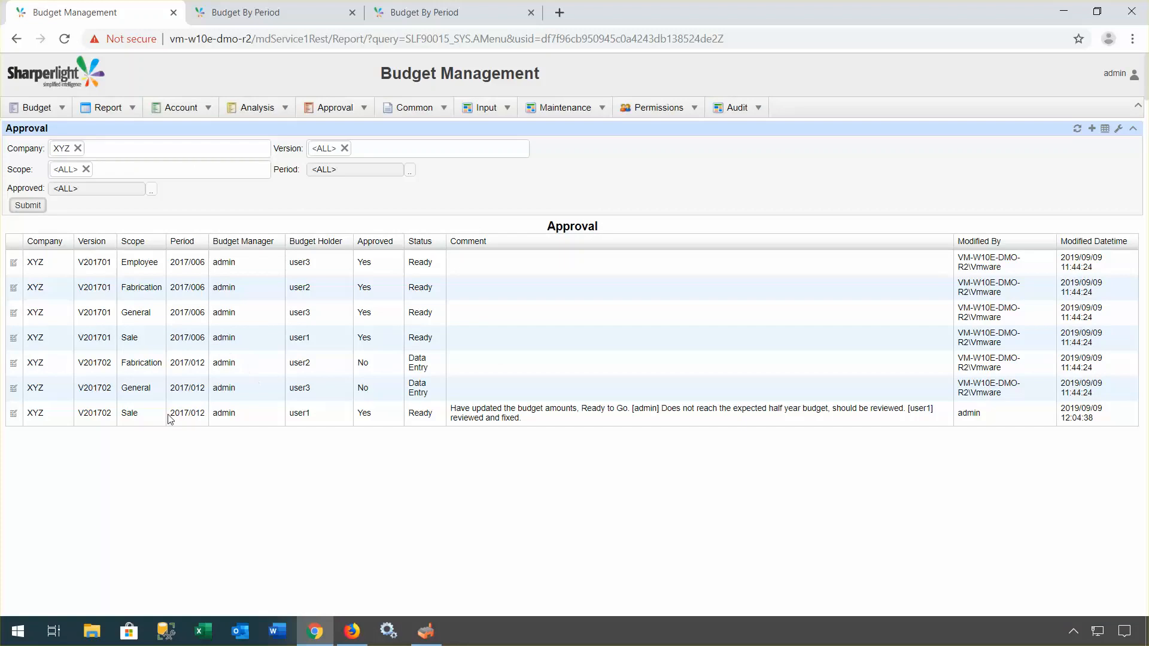
Step: Change the XYZ V201702 Sale approval to Approved No and save
{"action": "left_click", "coordinate": [13, 413]}
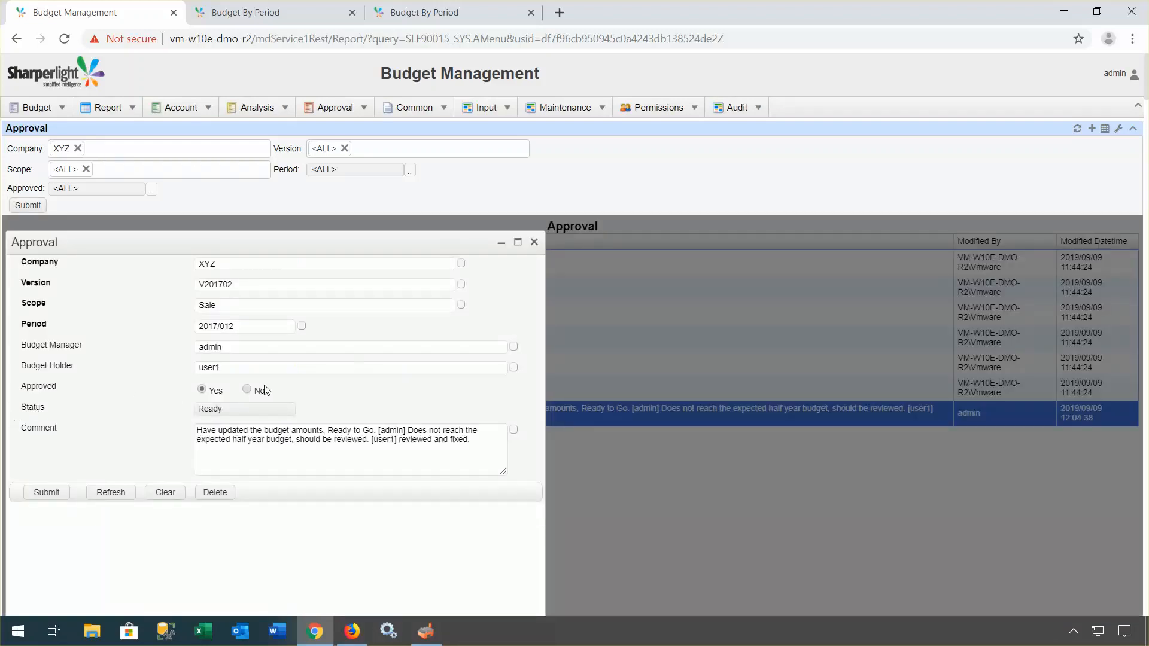
{"action": "left_click", "coordinate": [247, 389]}
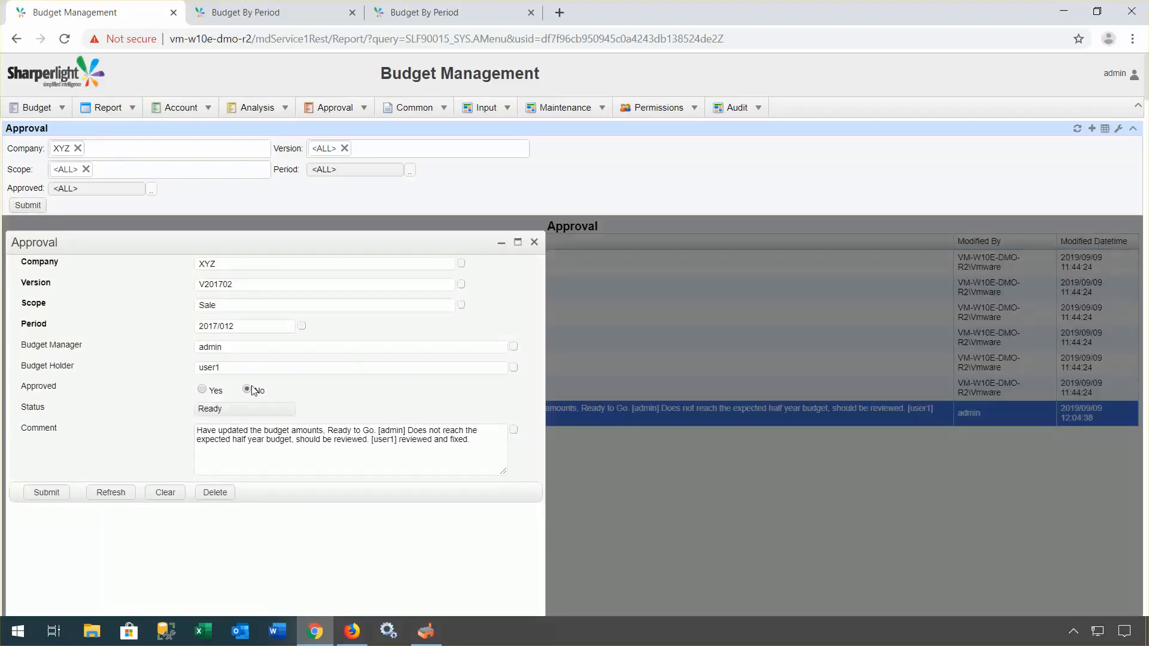
{"action": "left_click", "coordinate": [42, 506]}
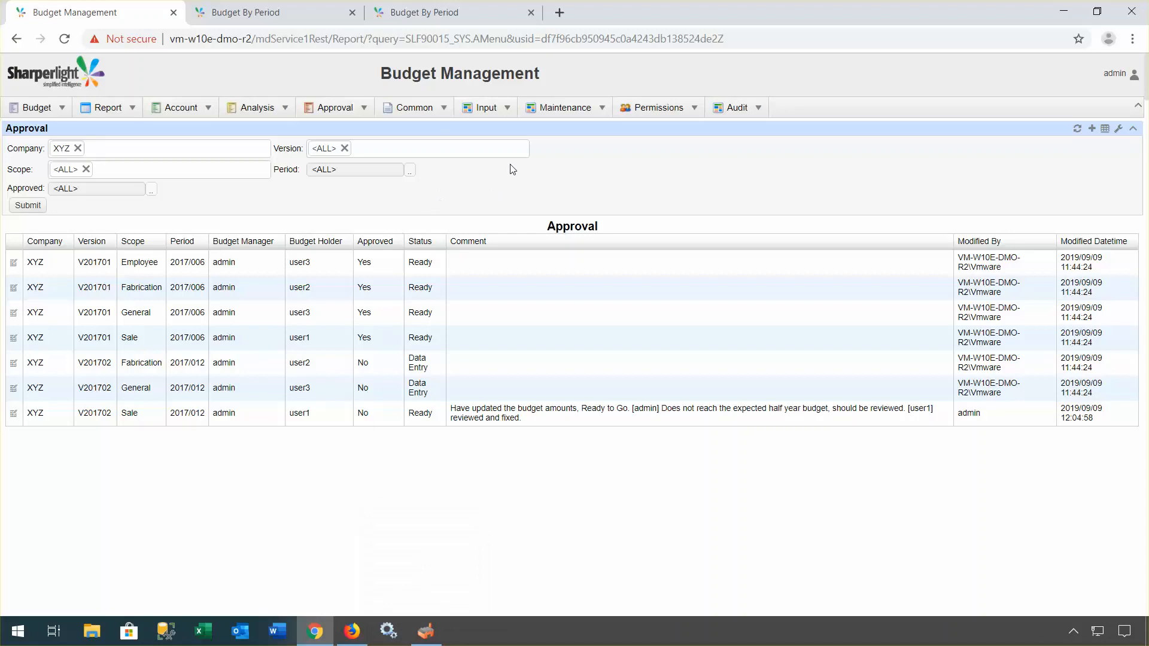
Step: Run the Budget Line - Audit report with Audit Type set to U - Update only
{"action": "mouse_move", "coordinate": [727, 112]}
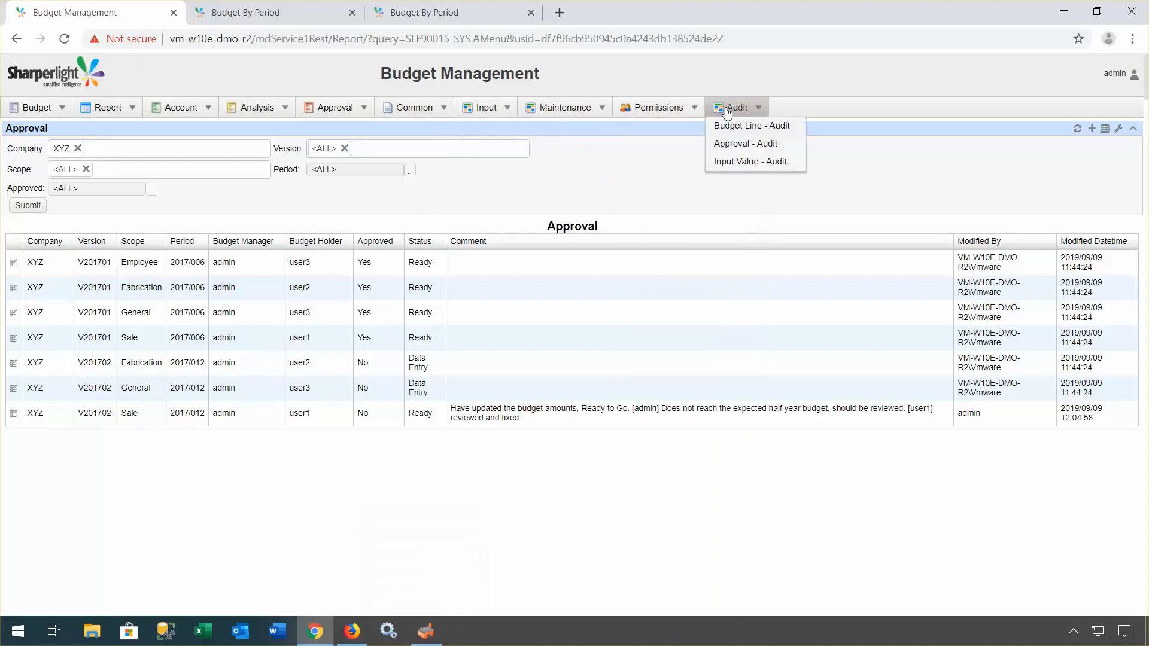
{"action": "left_click", "coordinate": [733, 130]}
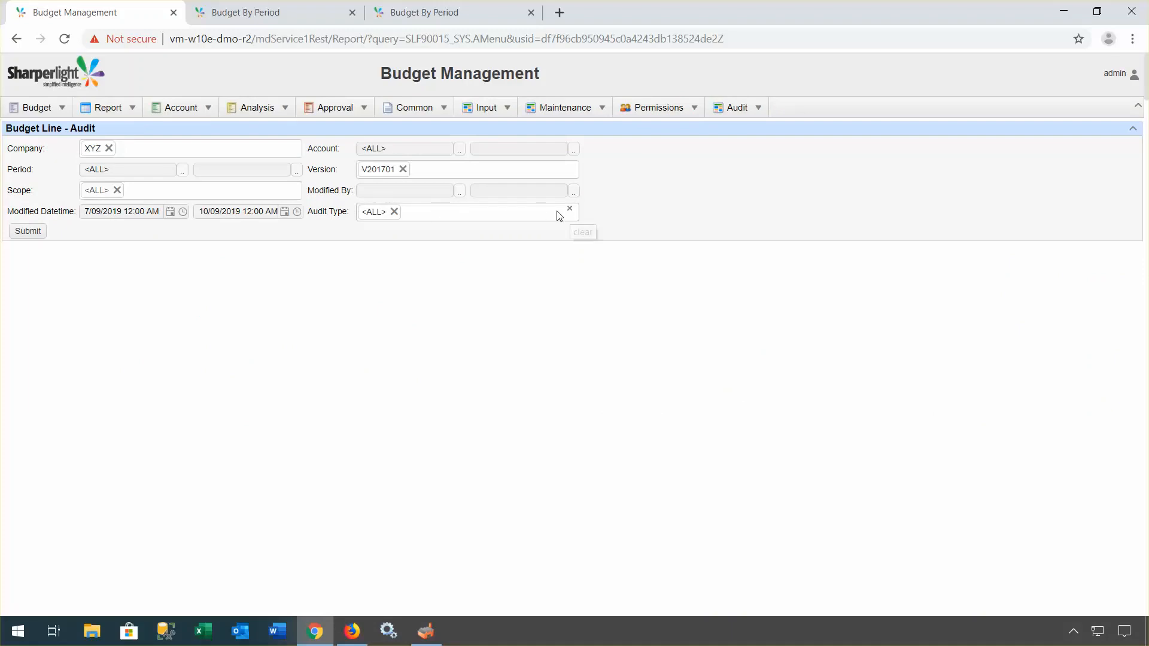
{"action": "left_click", "coordinate": [393, 211]}
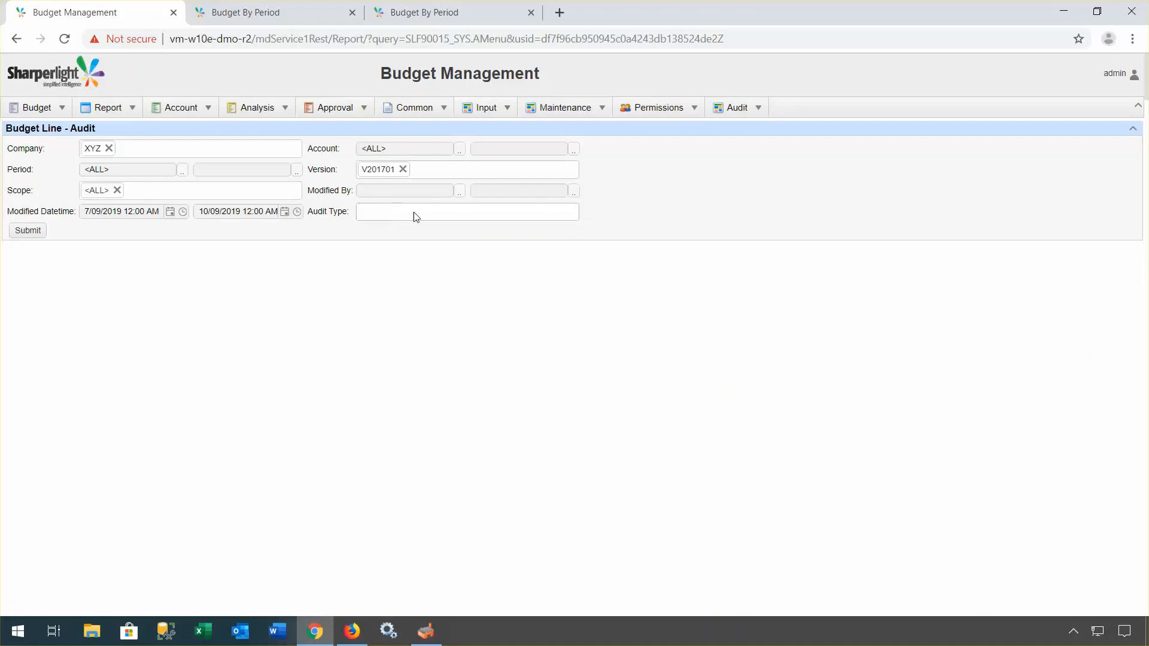
{"action": "left_click", "coordinate": [542, 218]}
{"action": "left_click", "coordinate": [389, 280]}
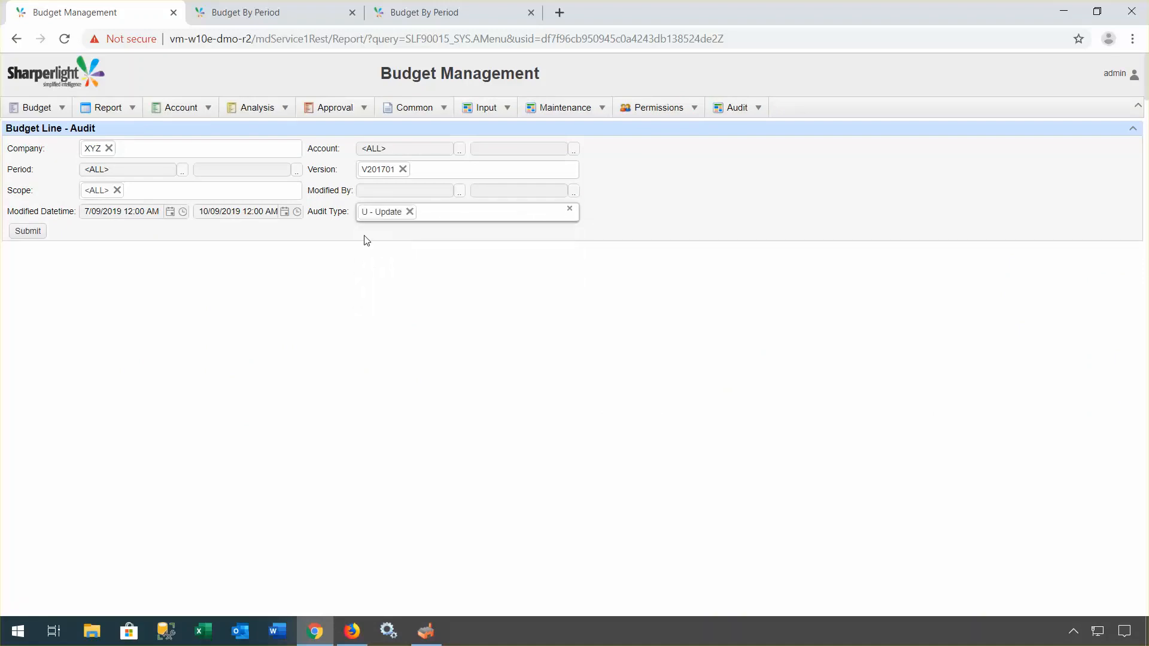
{"action": "left_click", "coordinate": [29, 232]}
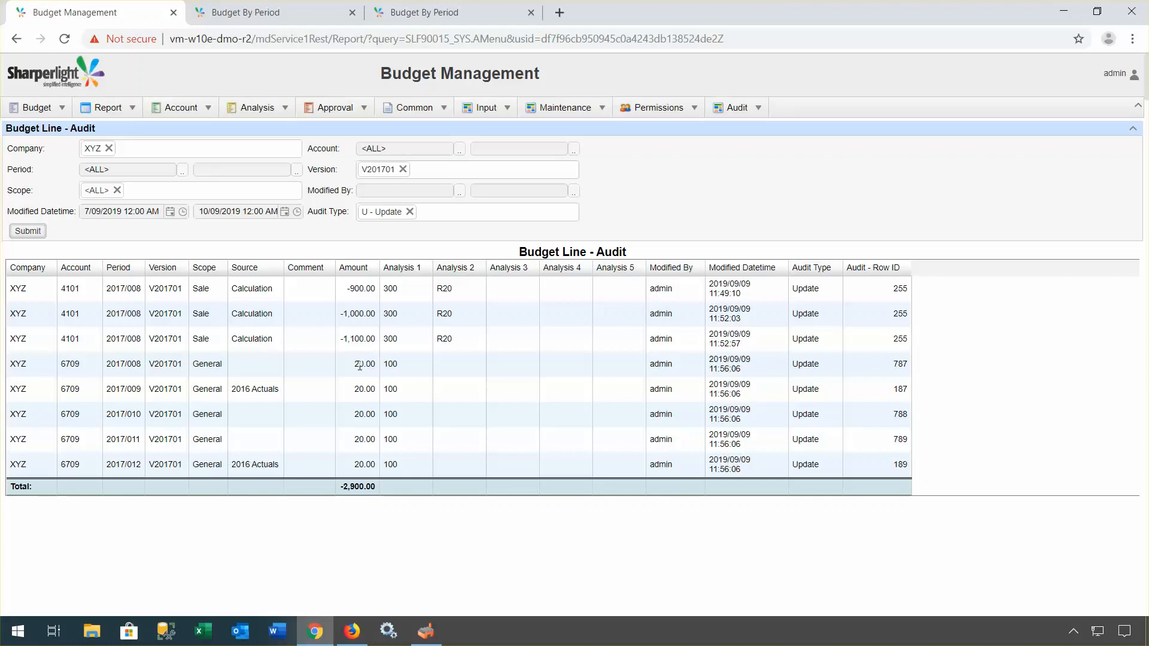
{"action": "mouse_move", "coordinate": [352, 631]}
Step: Start a new Copy Budget Version record for company XYZ
{"action": "left_click", "coordinate": [555, 114]}
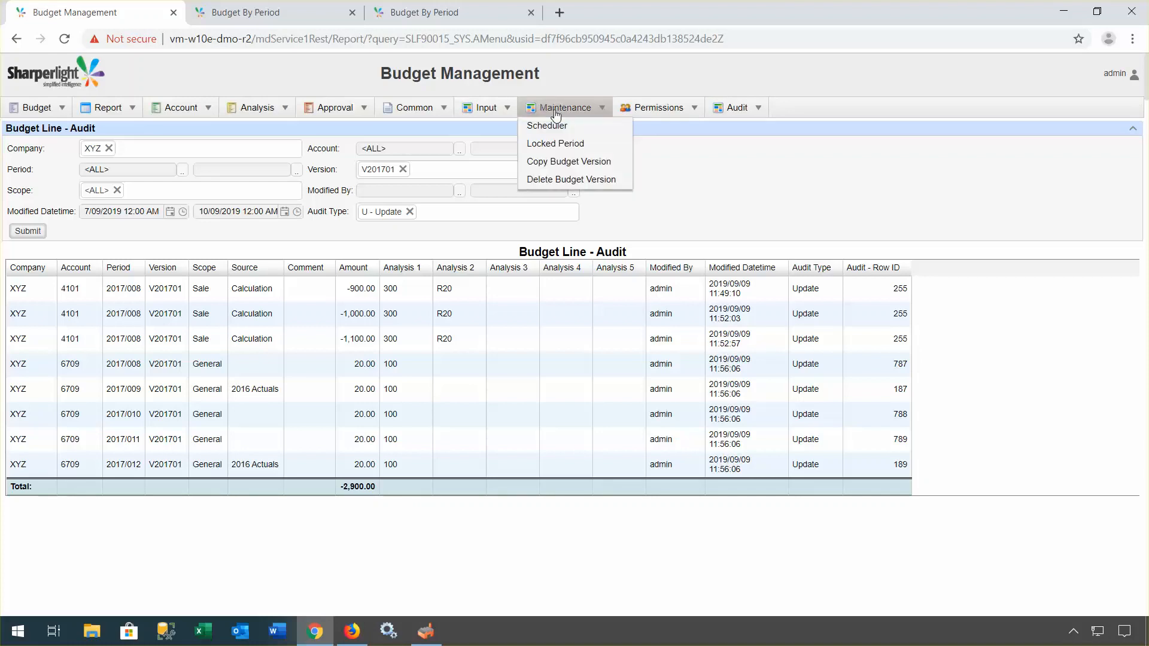
{"action": "left_click", "coordinate": [568, 164]}
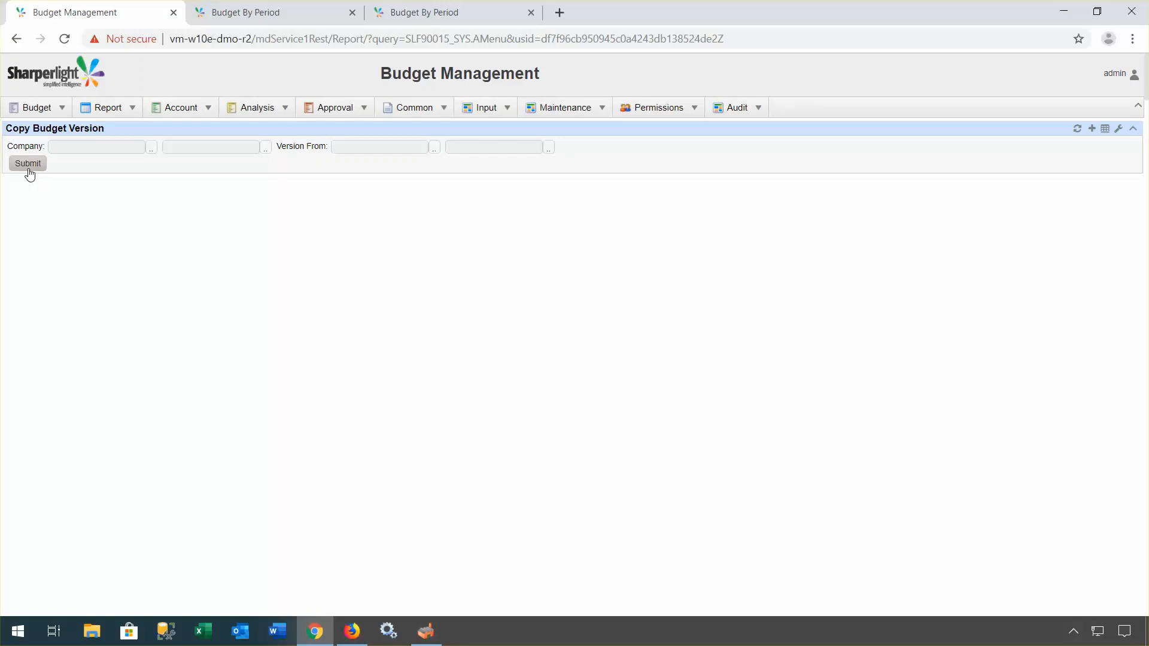
{"action": "left_click", "coordinate": [1092, 129]}
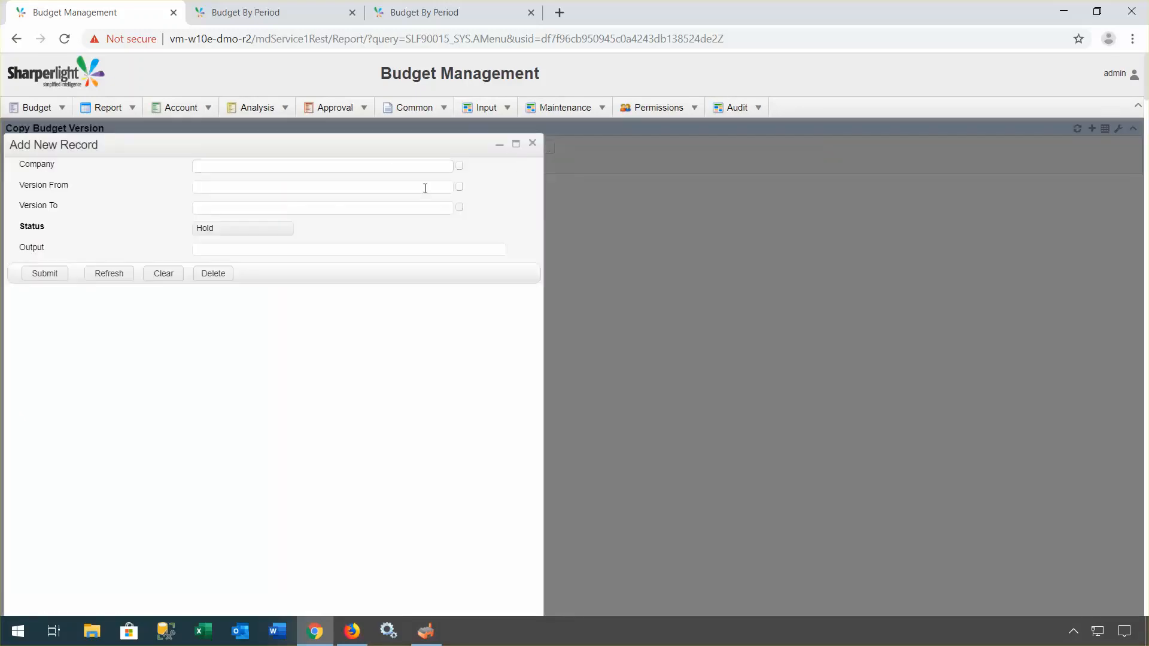
{"action": "left_click", "coordinate": [459, 166]}
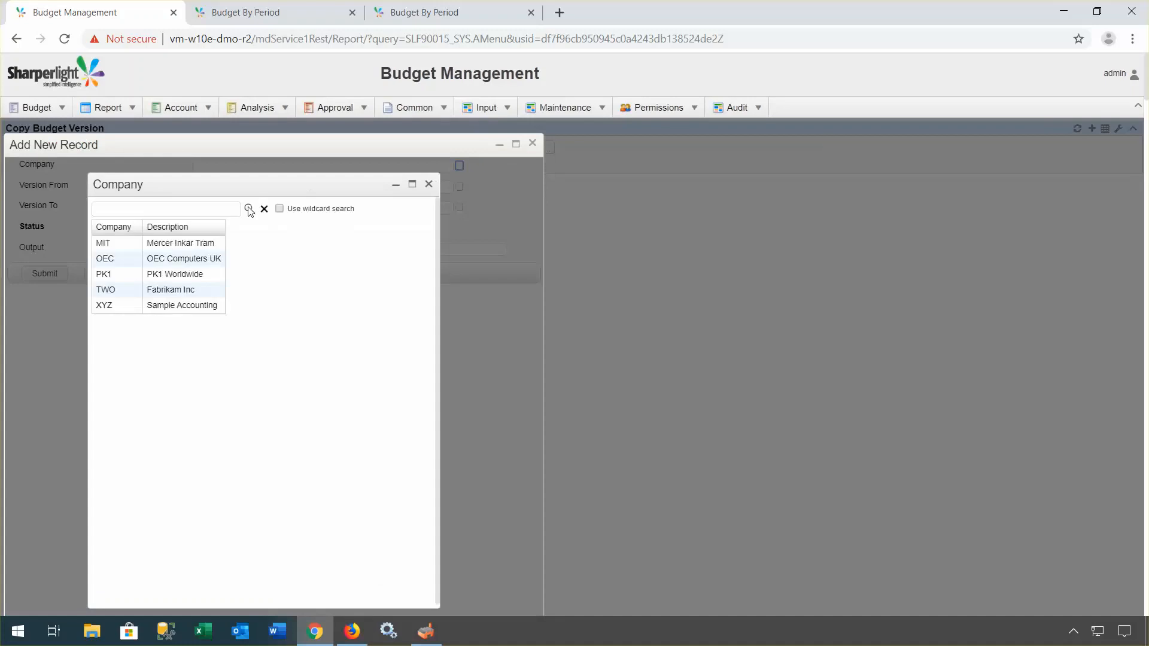
{"action": "left_click", "coordinate": [115, 306]}
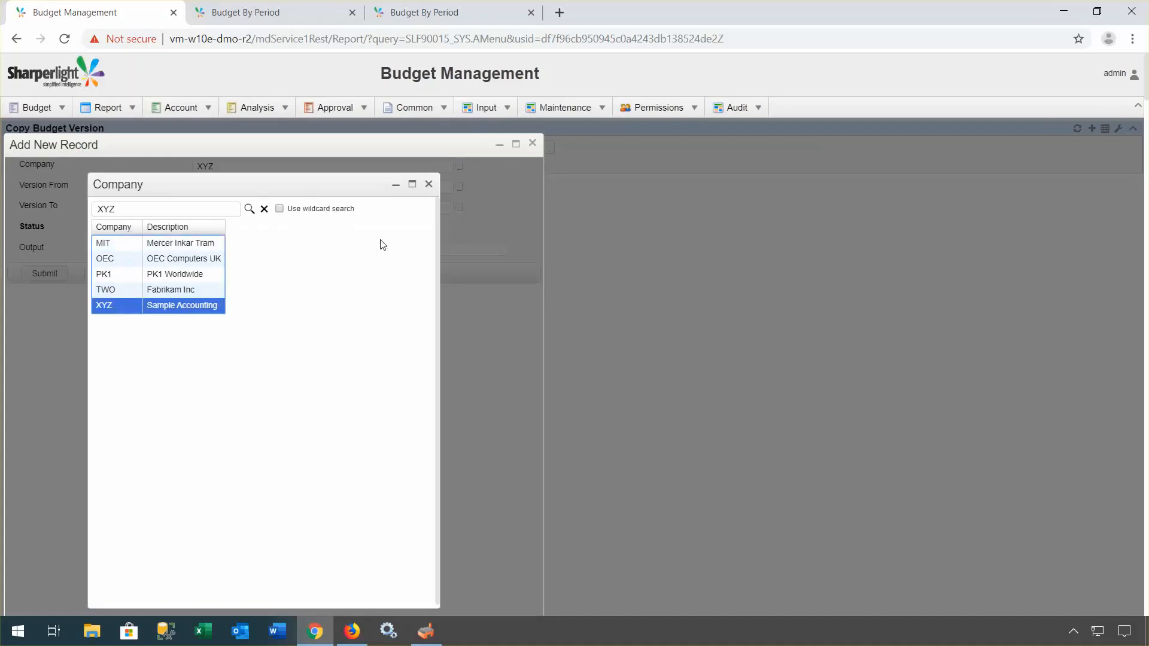
{"action": "left_click", "coordinate": [428, 185]}
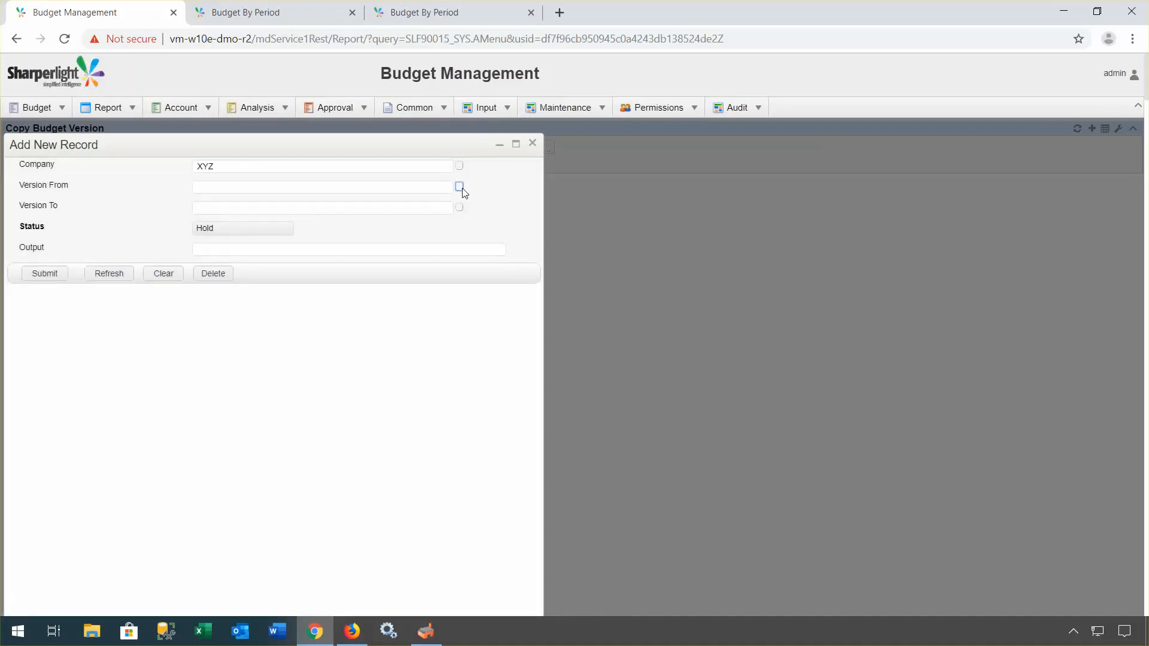
Step: Copy from V201701 to V201702 with status Run, submit, and load the Done results
{"action": "left_click", "coordinate": [460, 187]}
{"action": "left_click", "coordinate": [111, 243]}
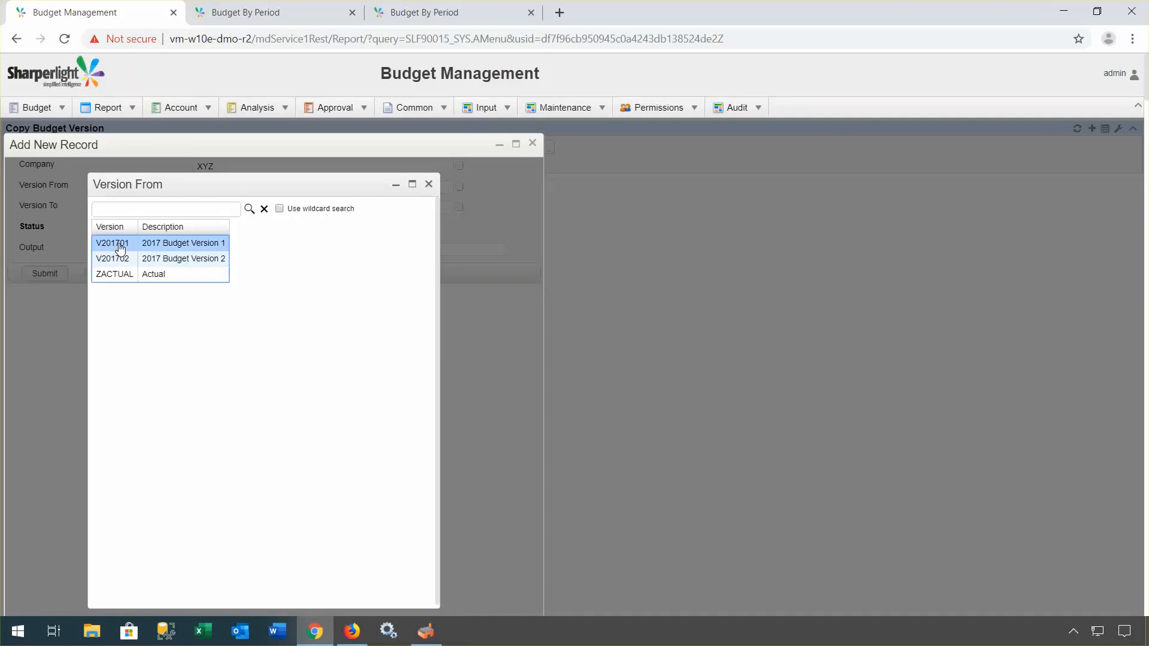
{"action": "left_click", "coordinate": [429, 187]}
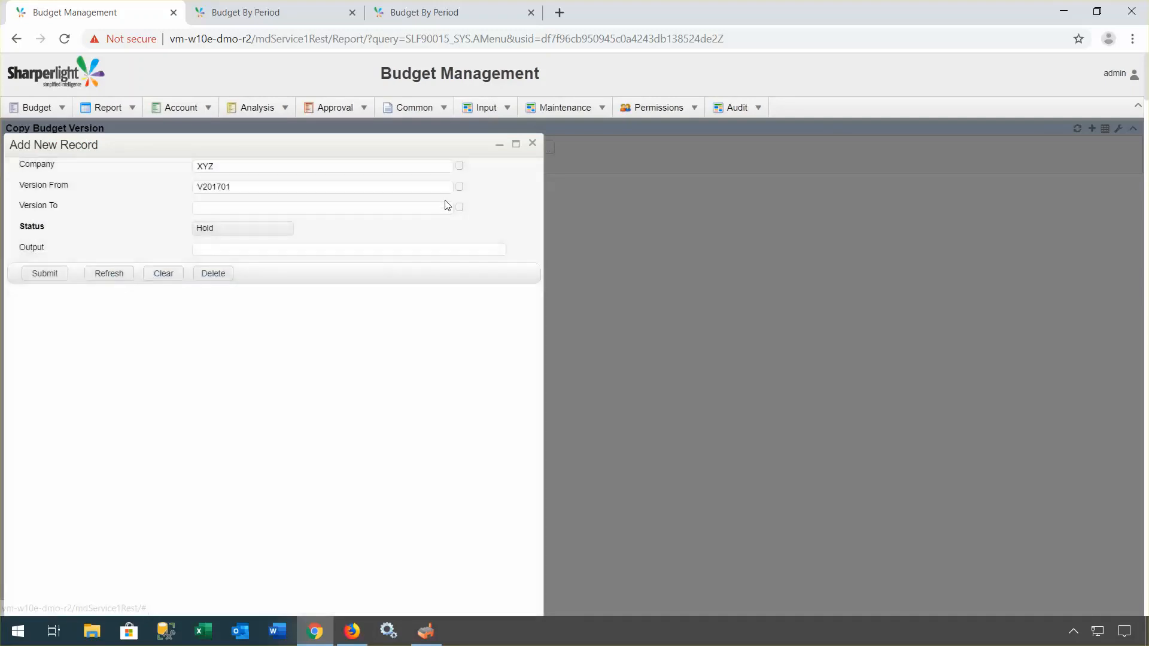
{"action": "left_click", "coordinate": [459, 208]}
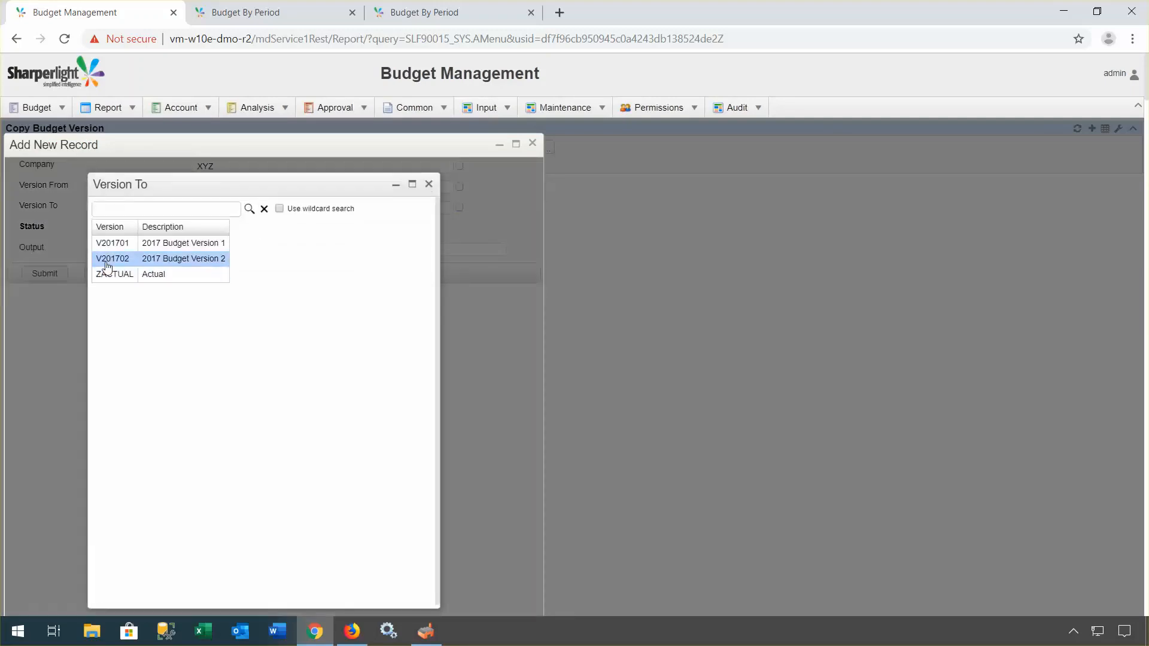
{"action": "left_click", "coordinate": [114, 261]}
{"action": "left_click", "coordinate": [429, 185]}
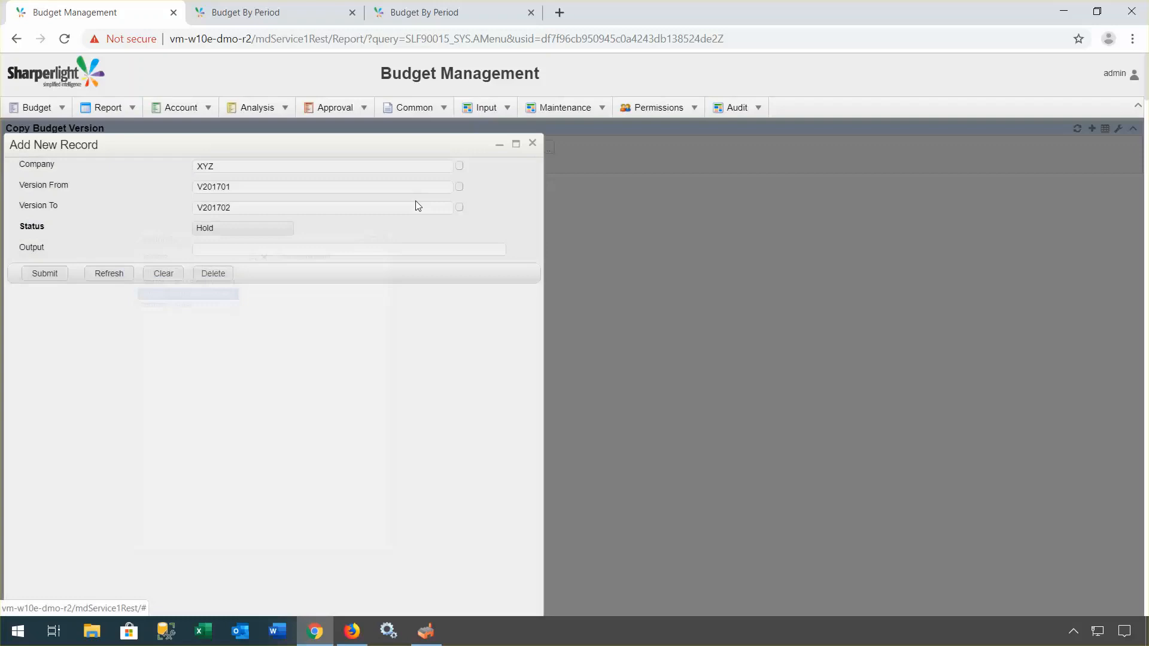
{"action": "left_click", "coordinate": [242, 228]}
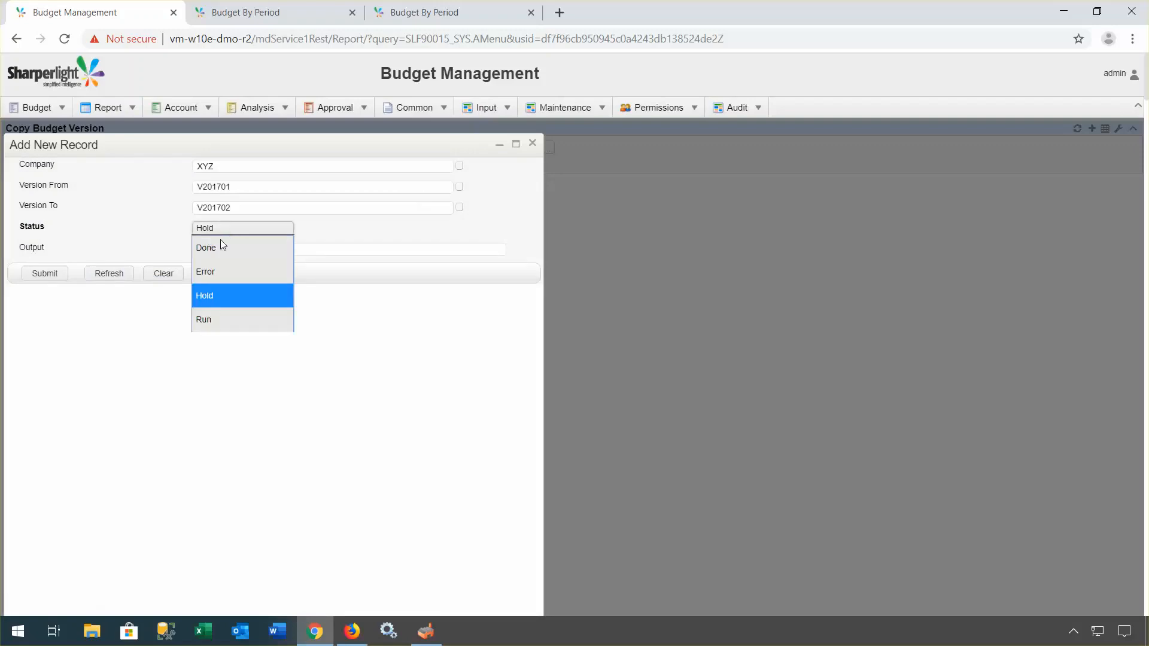
{"action": "left_click", "coordinate": [211, 315]}
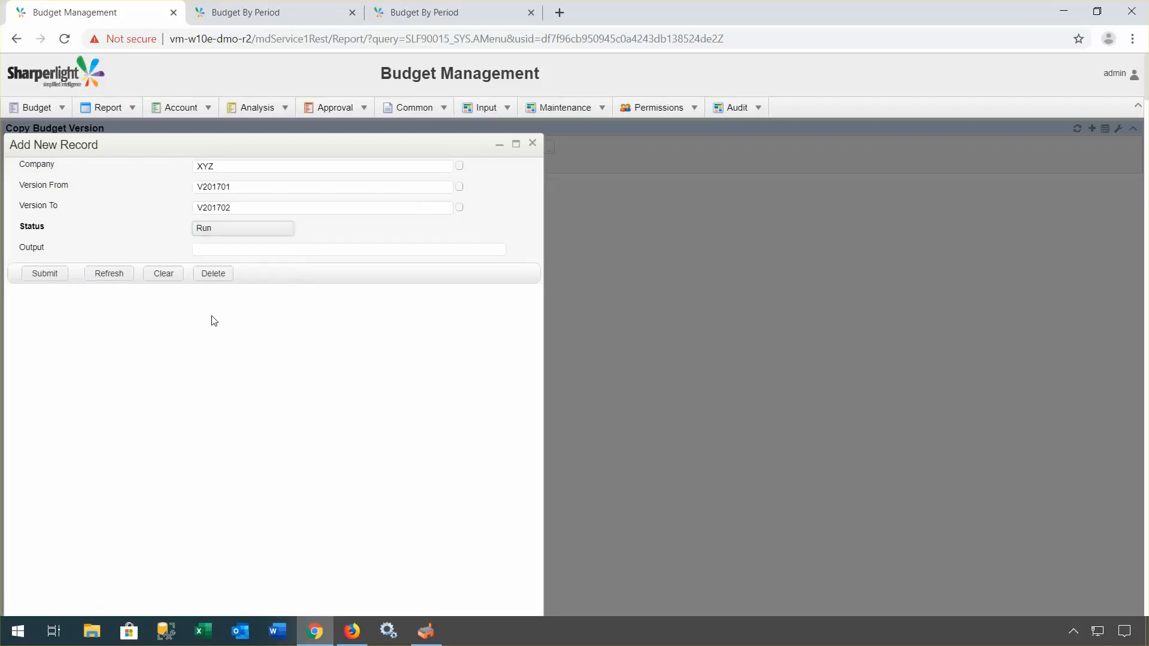
{"action": "left_click", "coordinate": [37, 275]}
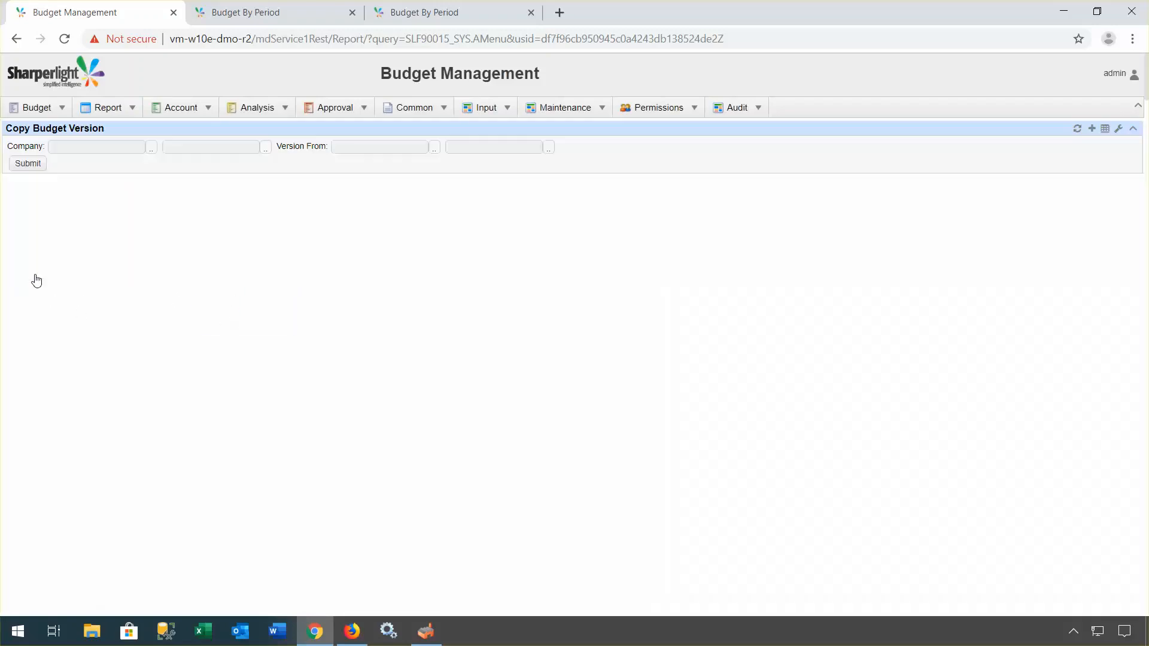
{"action": "left_click", "coordinate": [27, 163]}
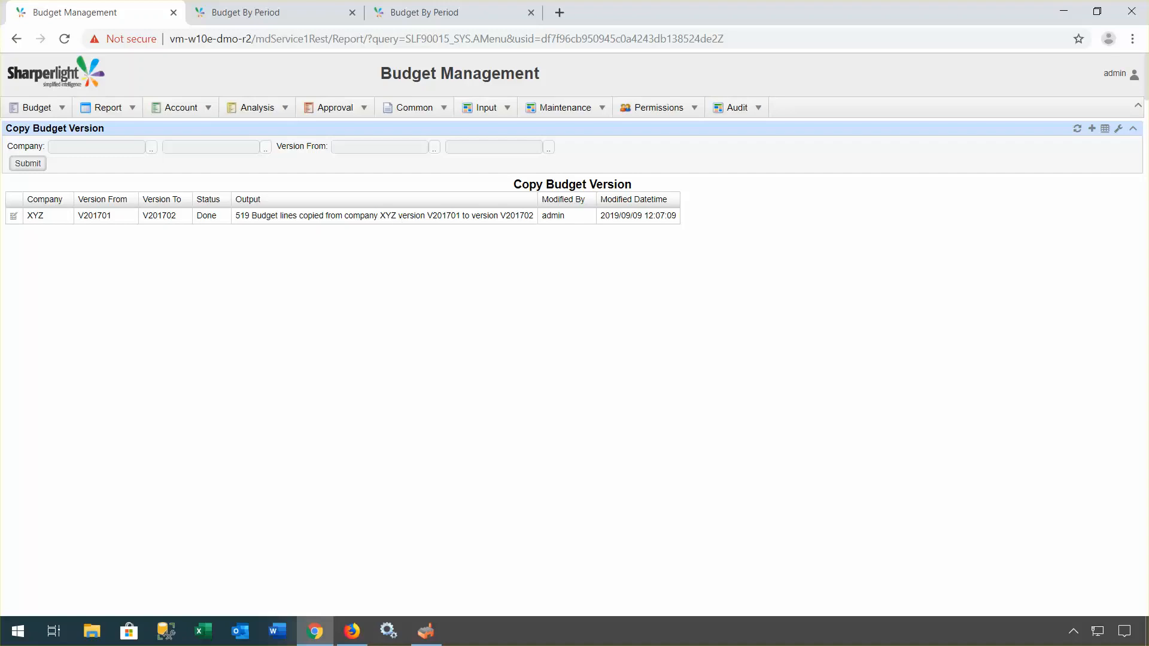
{"action": "left_click", "coordinate": [601, 109]}
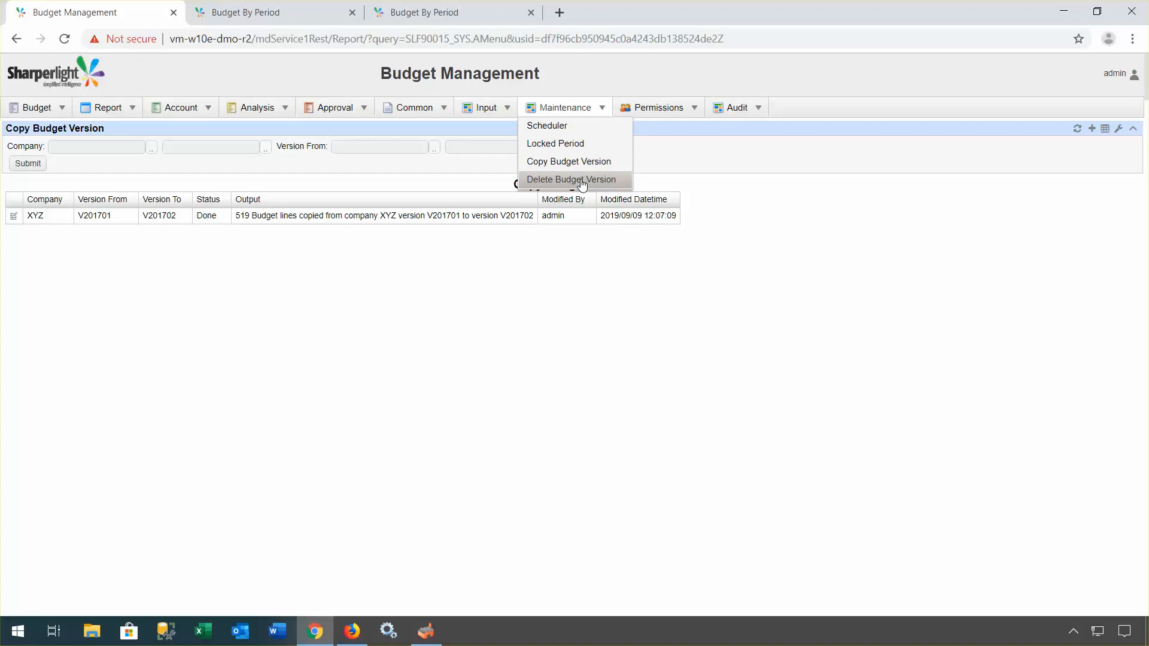
{"action": "mouse_move", "coordinate": [493, 112]}
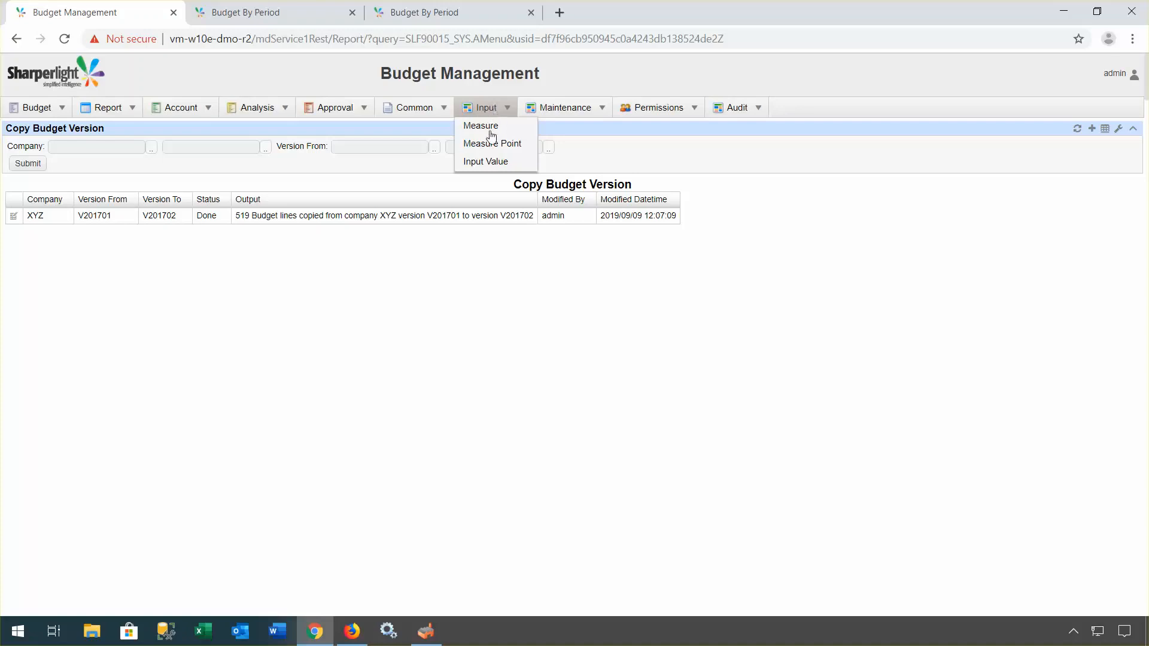
Step: Open the Input Value entry page from the Input menu, with company XYZ pre-filled
{"action": "left_click", "coordinate": [485, 163]}
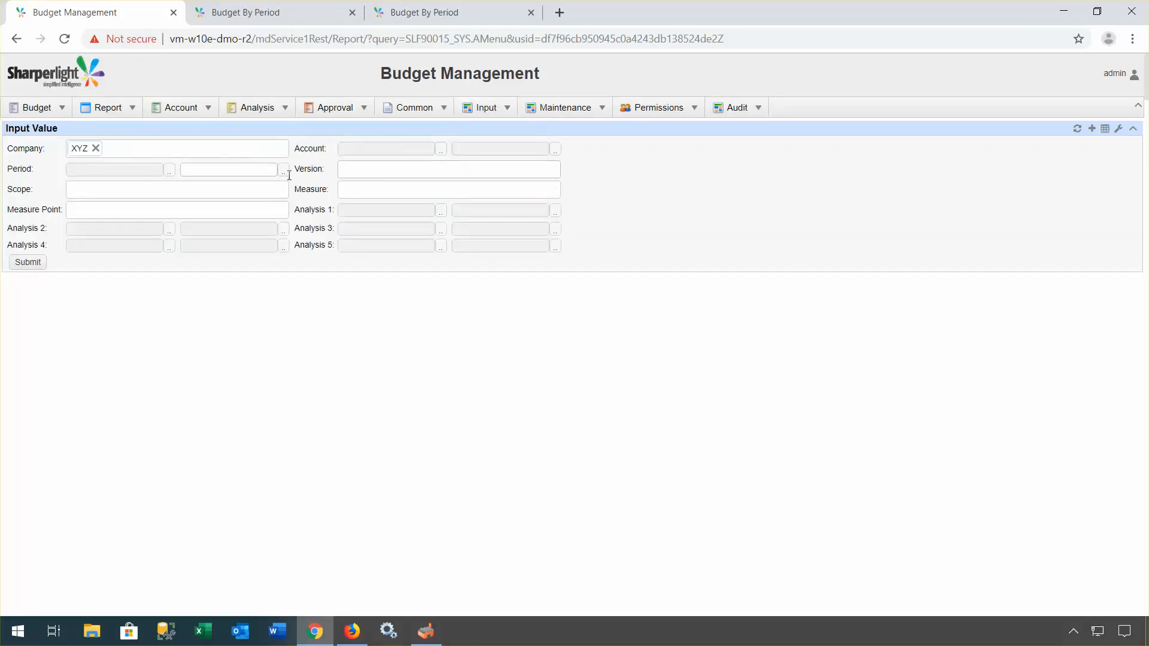
Step: List XYZ's input values filtered to the Sale scope
{"action": "left_click", "coordinate": [175, 193]}
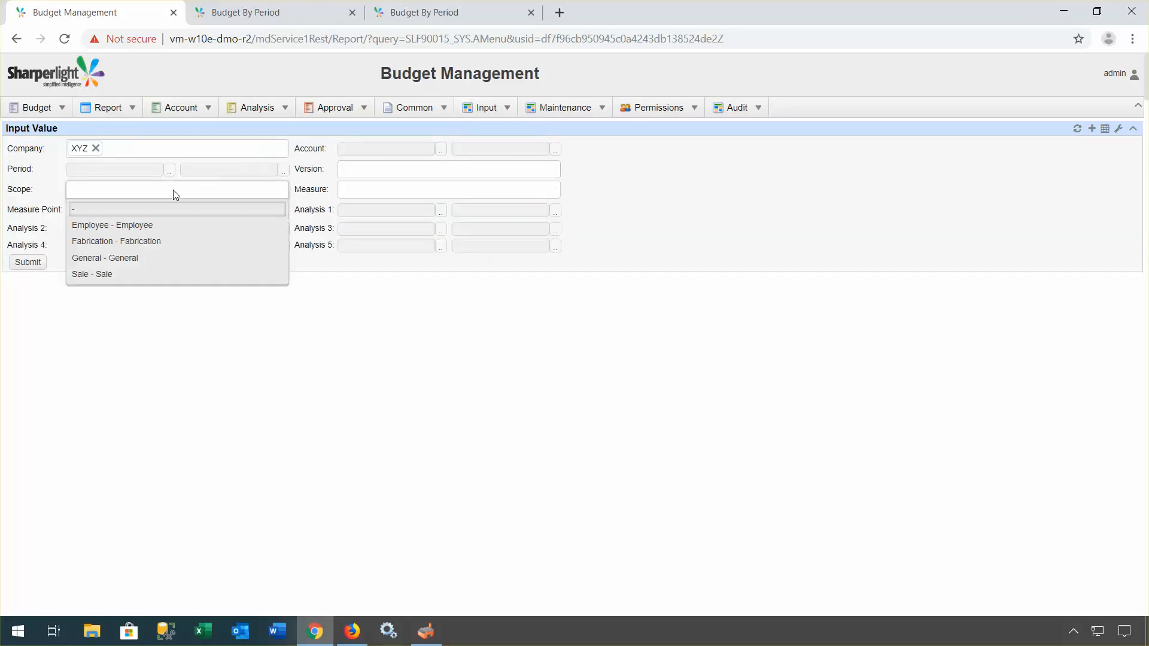
{"action": "left_click", "coordinate": [103, 278]}
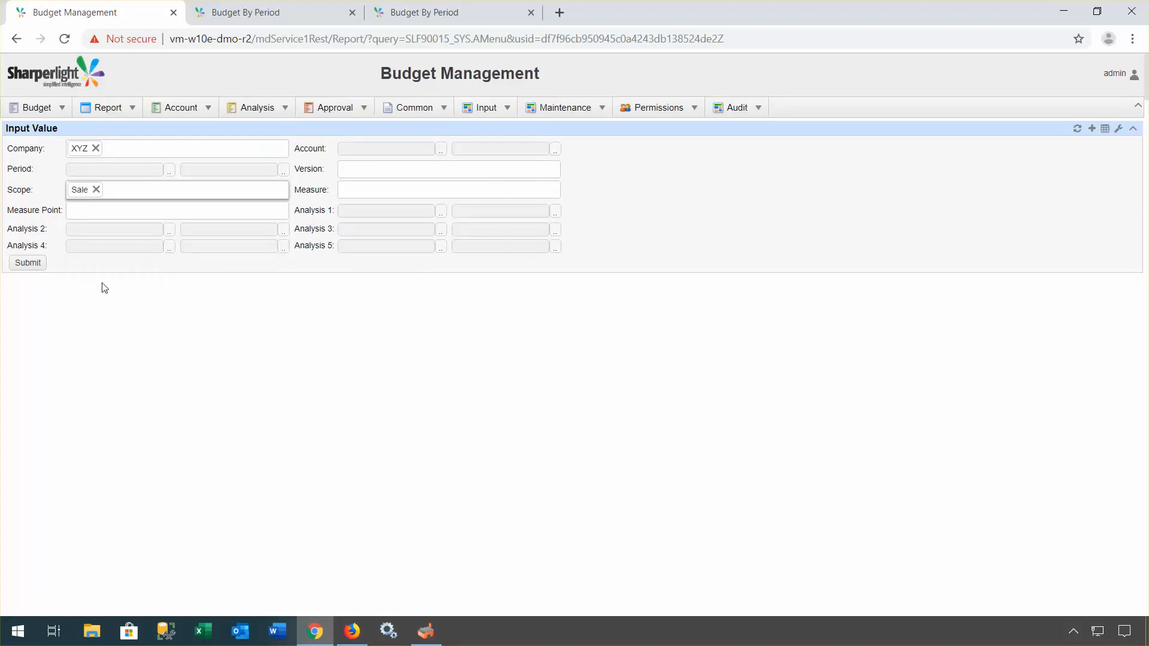
{"action": "left_click", "coordinate": [44, 264]}
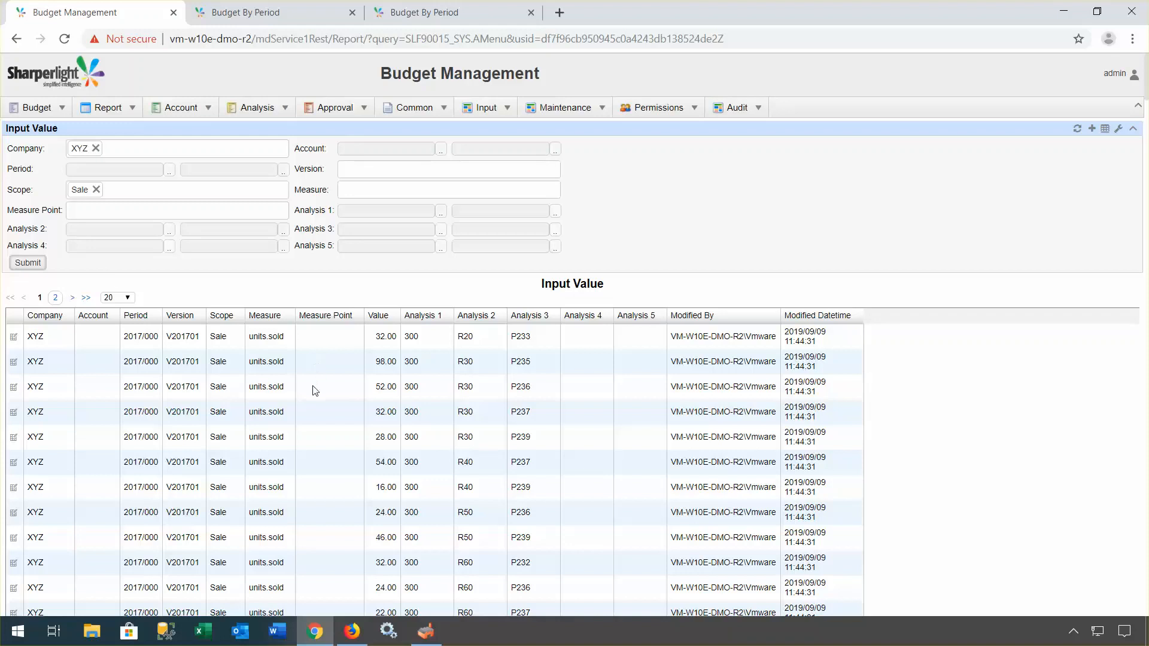
Step: Scroll through both pages of Sale input values, then launch Excel
{"action": "scroll", "coordinate": [314, 390], "scroll_direction": "down", "scroll_amount": 4}
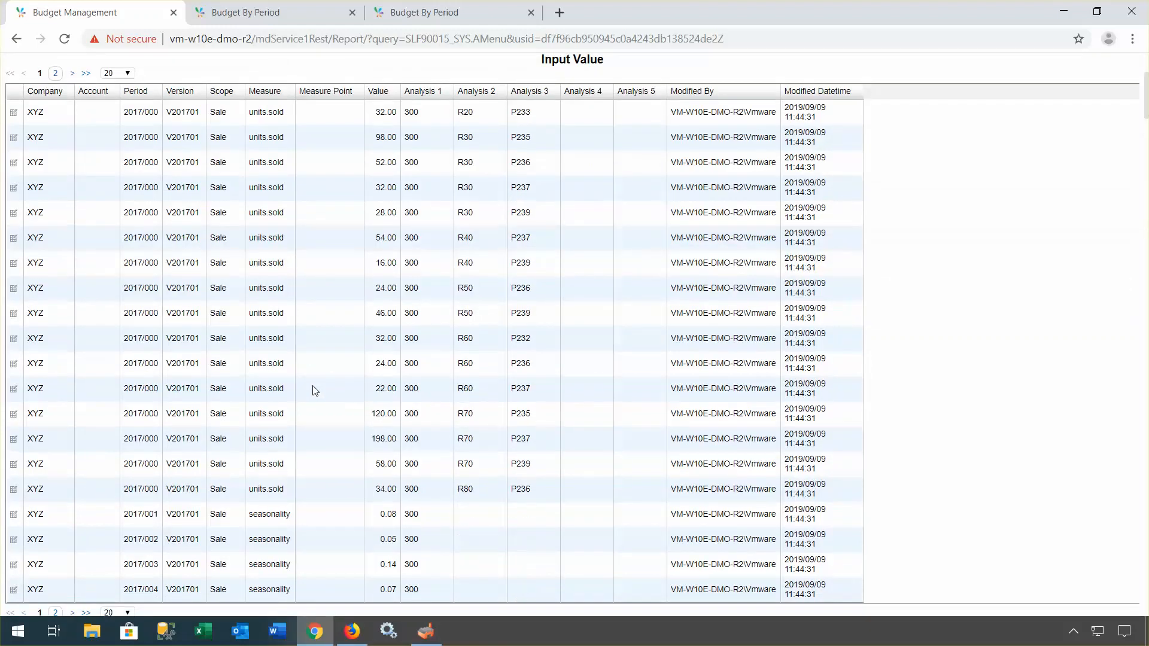
{"action": "scroll", "coordinate": [315, 390], "scroll_direction": "down", "scroll_amount": 3}
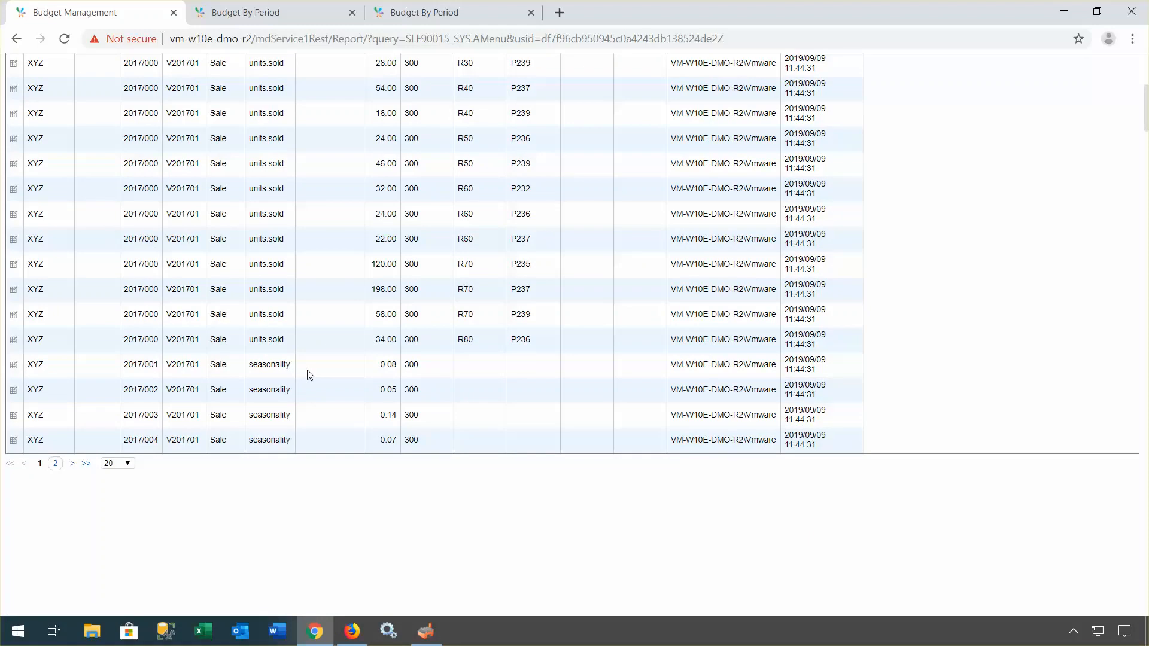
{"action": "left_click", "coordinate": [55, 464]}
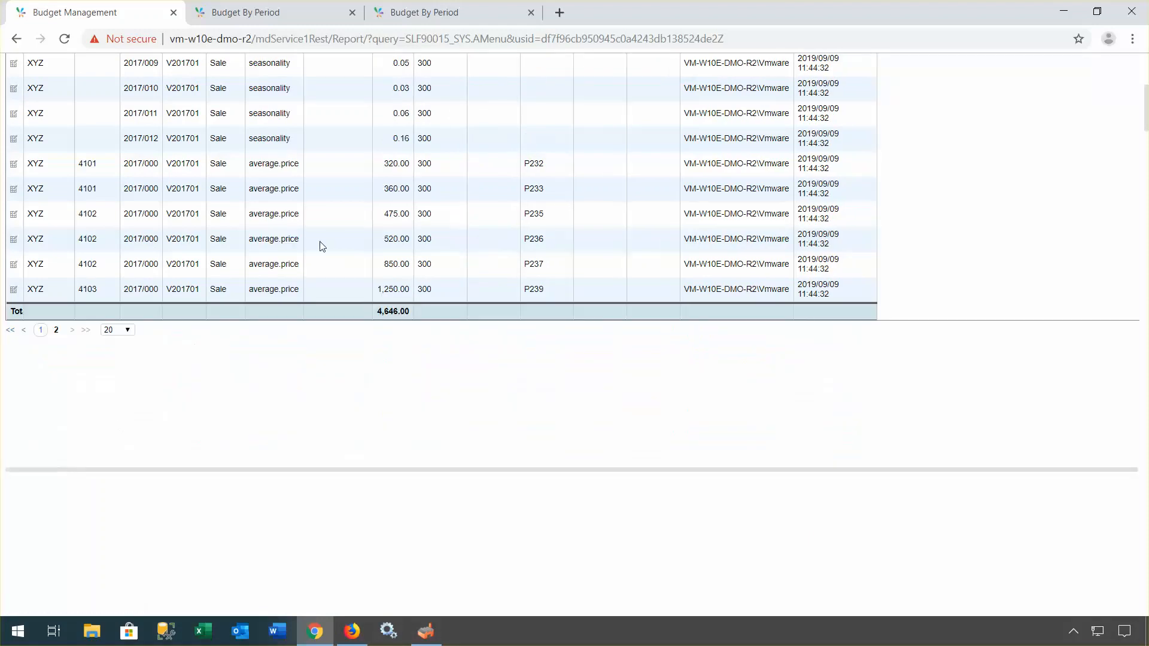
{"action": "scroll", "coordinate": [321, 246], "scroll_direction": "up", "scroll_amount": 4}
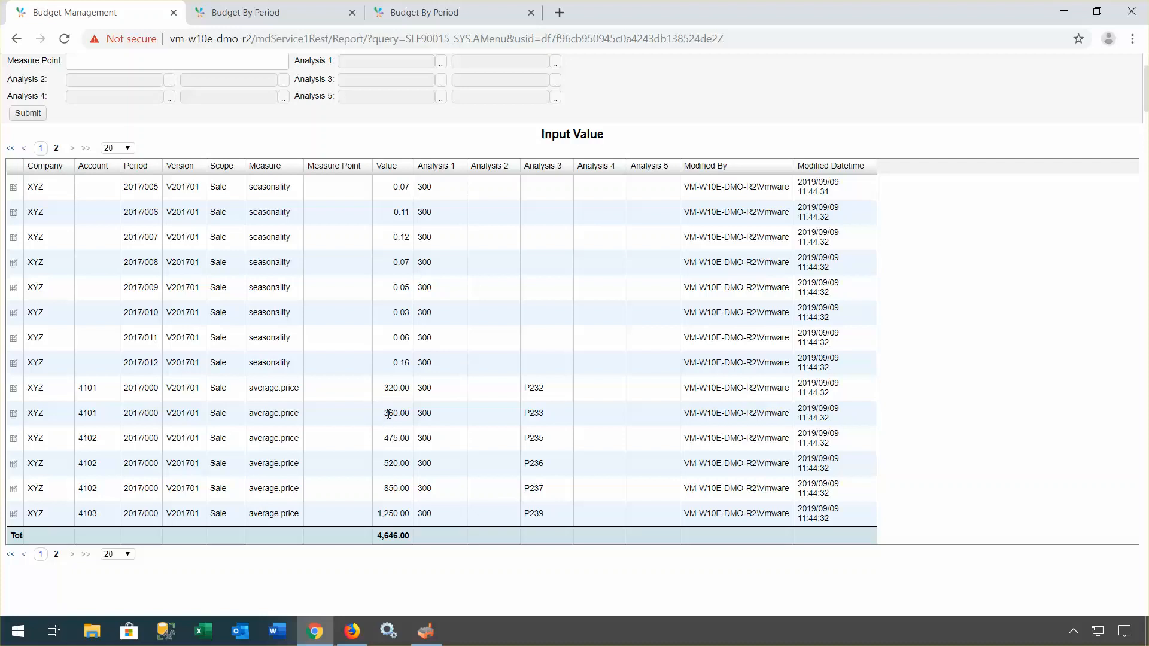
{"action": "left_click", "coordinate": [207, 636]}
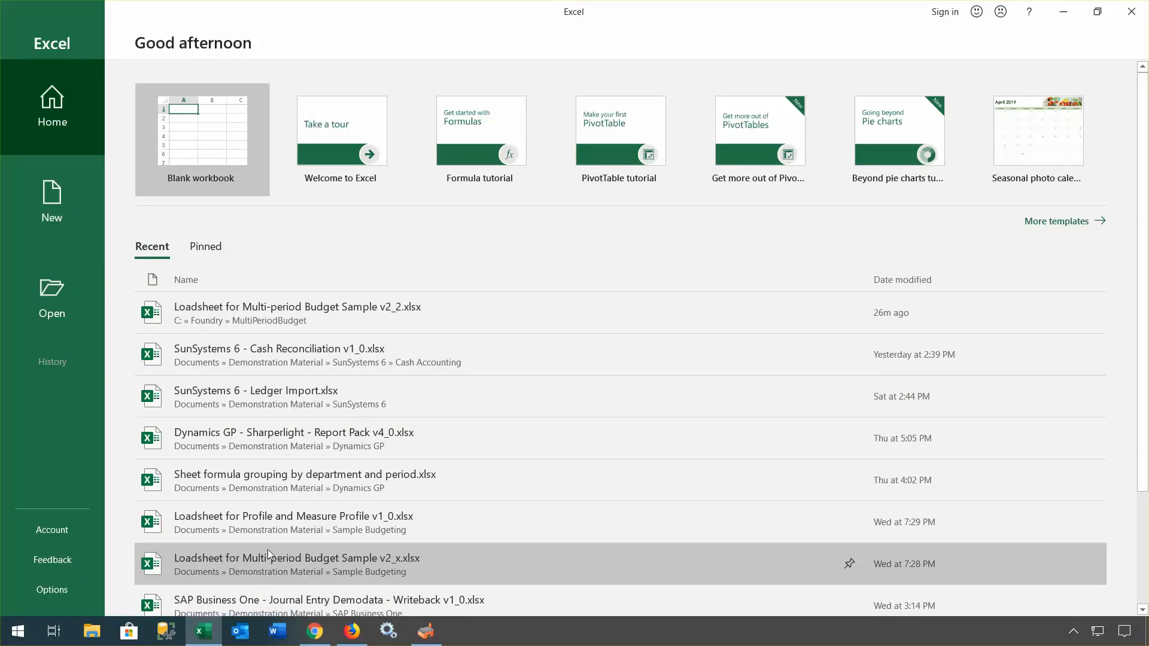
Step: Open Sale Input Value Calculation Sheet v1_0.xlsx from C:\Foundry\MultiPeriodBudget in File Explorer
{"action": "left_click", "coordinate": [91, 631]}
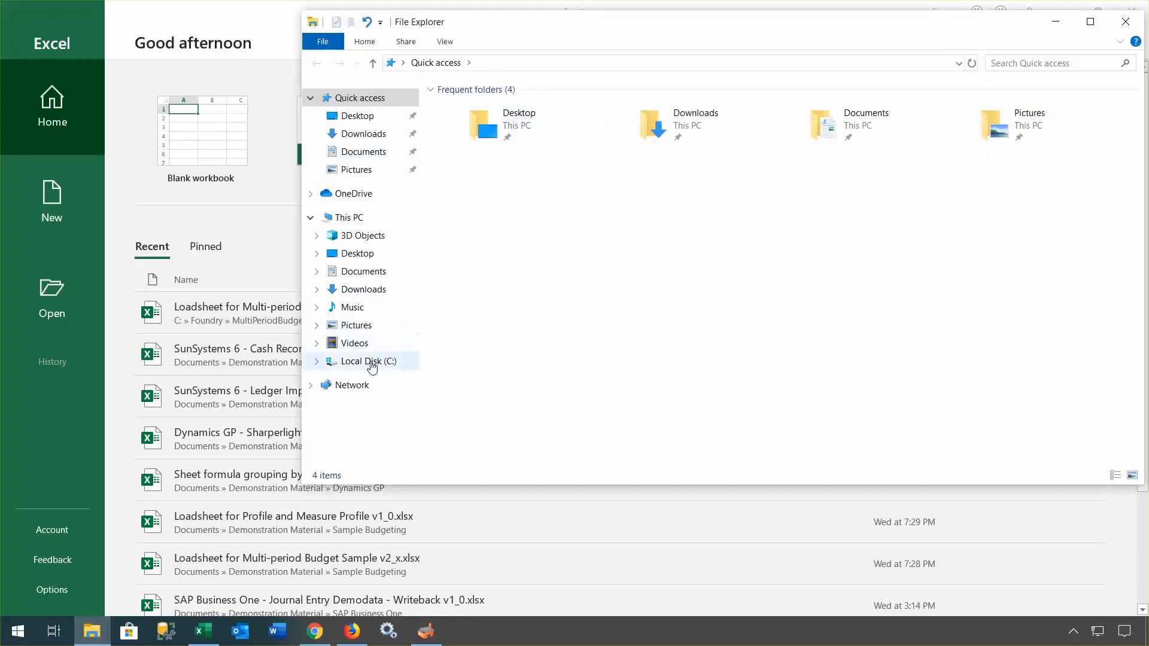
{"action": "left_click", "coordinate": [359, 361]}
{"action": "double_click", "coordinate": [479, 110]}
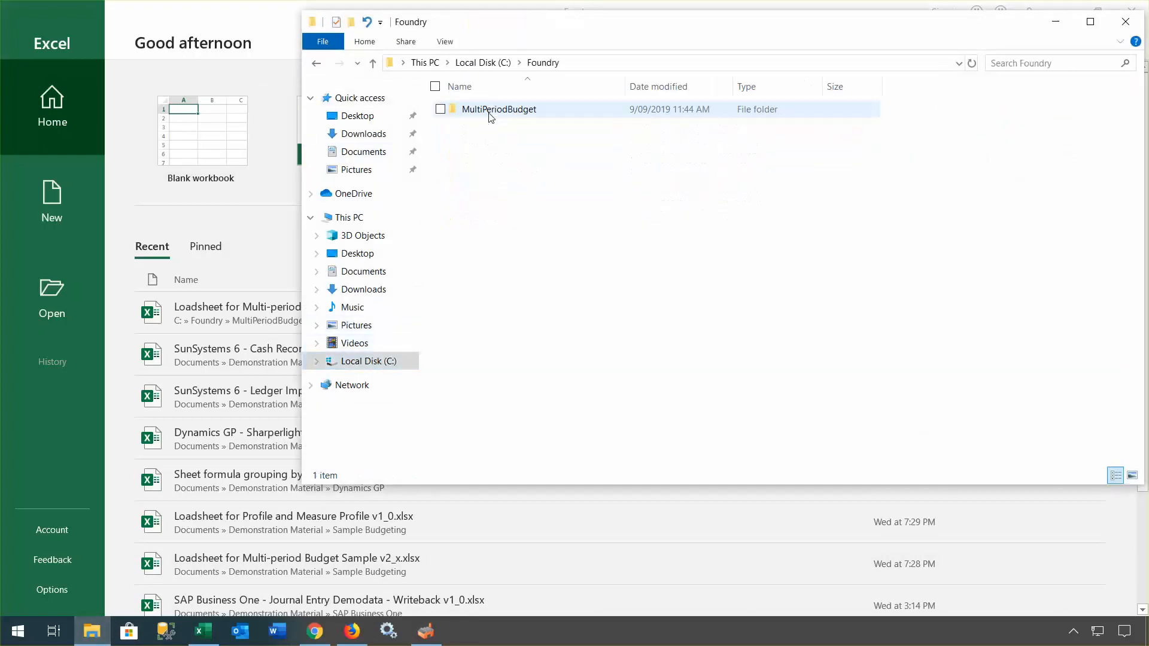
{"action": "double_click", "coordinate": [489, 109]}
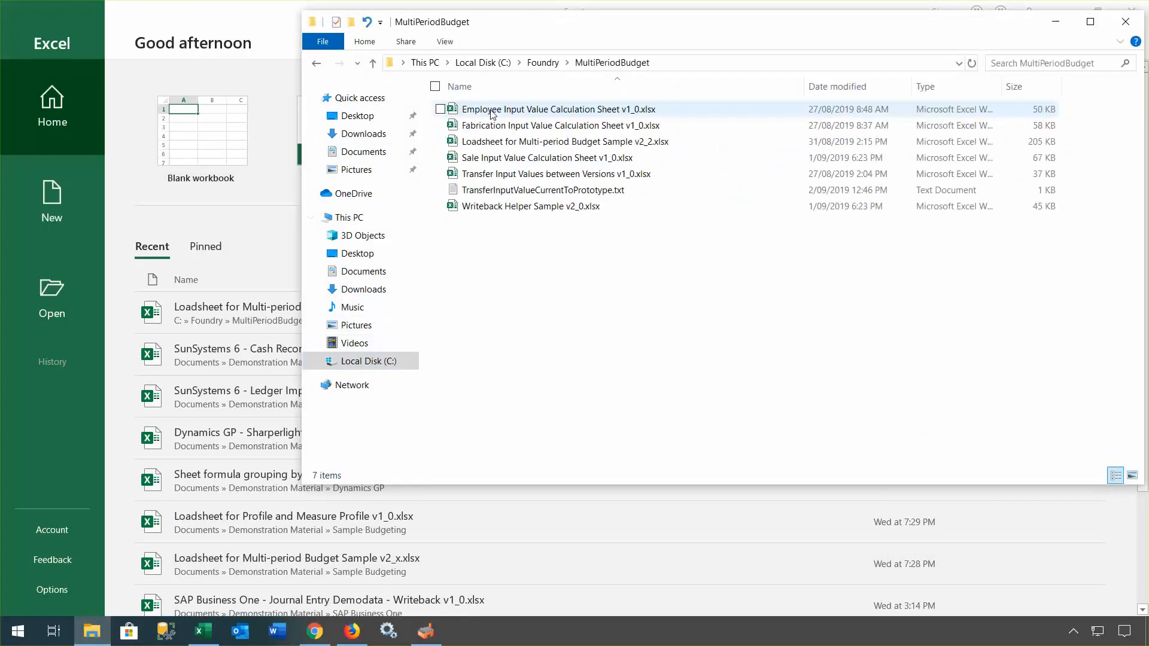
{"action": "double_click", "coordinate": [501, 160]}
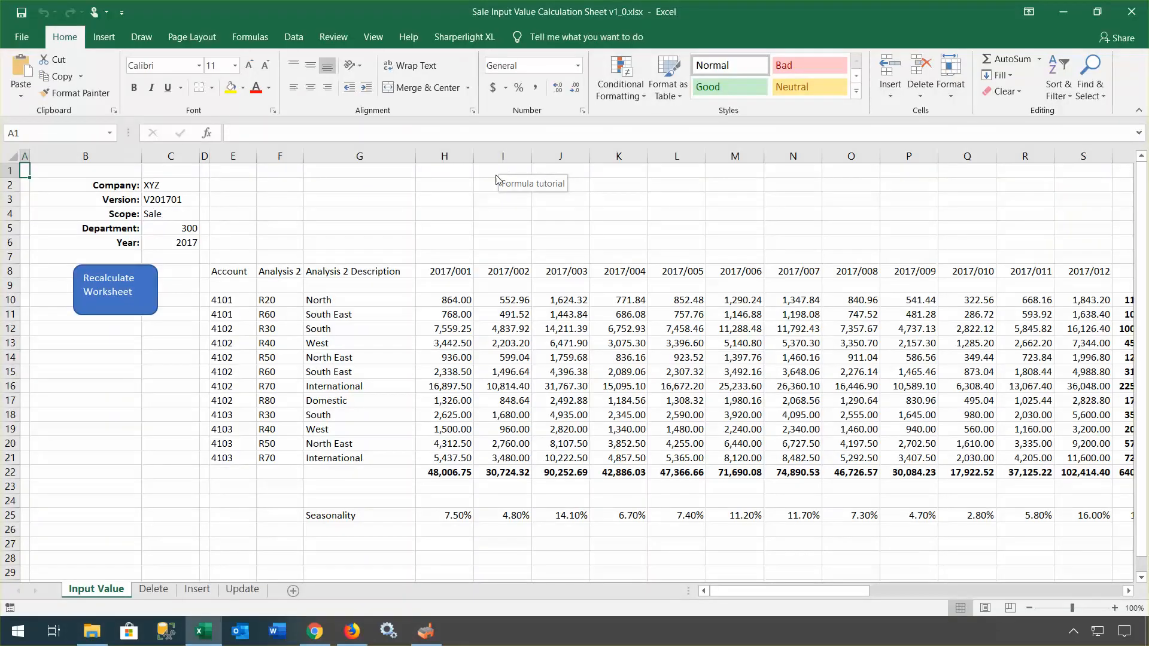
Step: Inspect H10's mdValueDL formula and the writeback tables, then drill into H10's 864.00 amount
{"action": "left_click", "coordinate": [425, 240]}
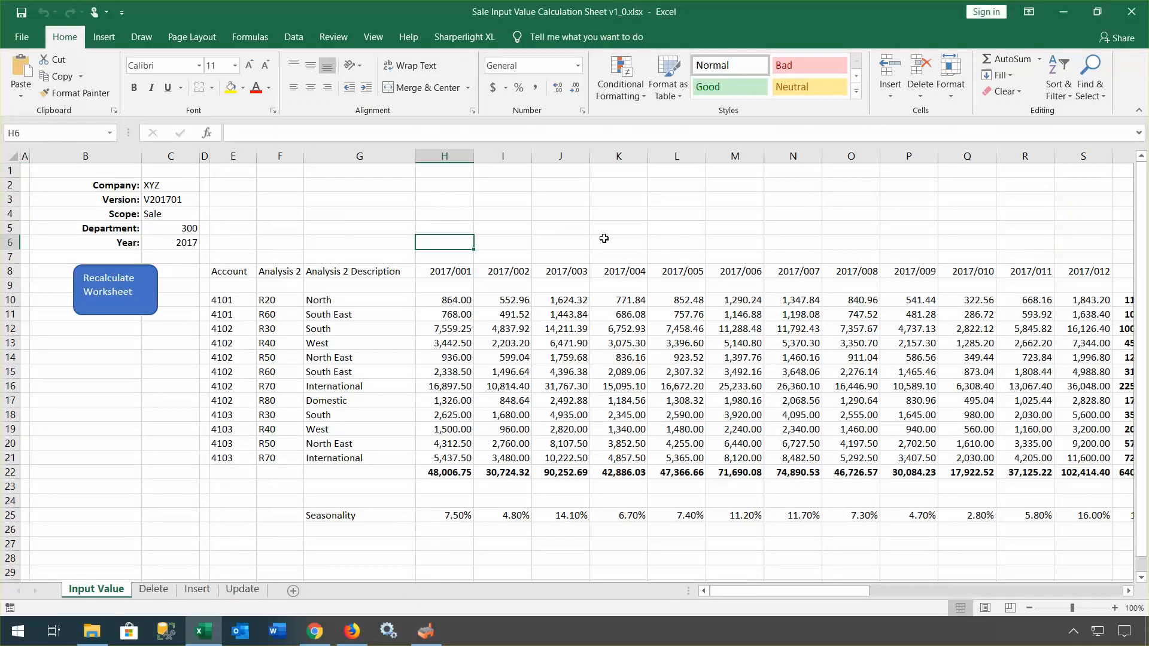
{"action": "left_click", "coordinate": [452, 302]}
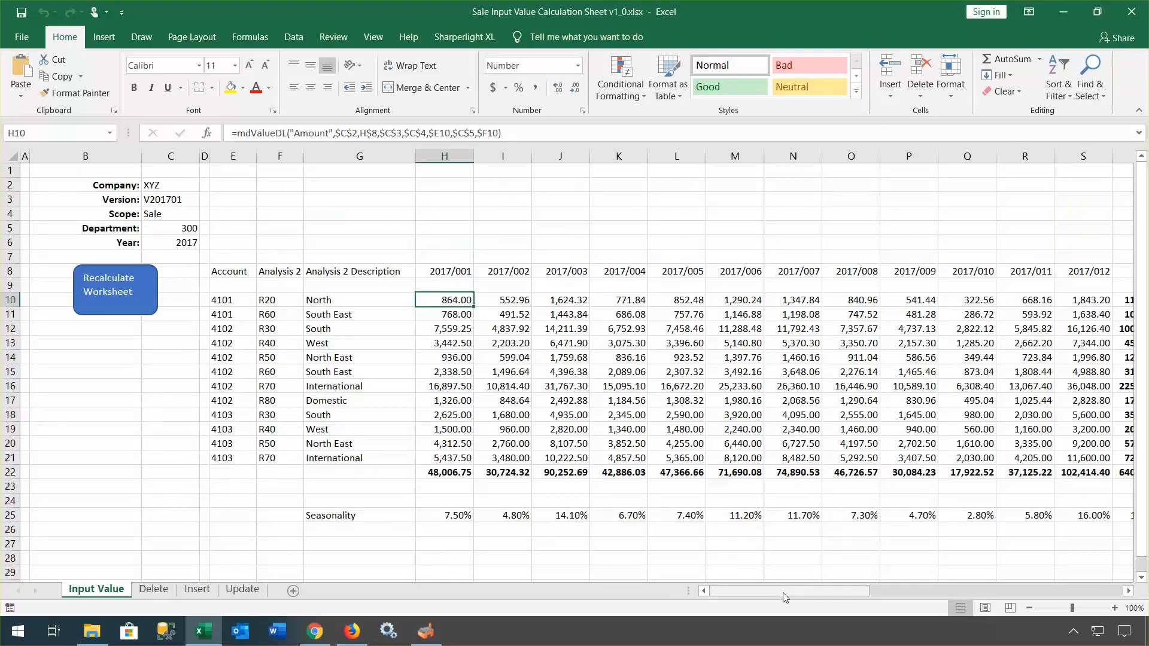
{"action": "scroll", "coordinate": [814, 574], "scroll_direction": "right", "scroll_amount": 5}
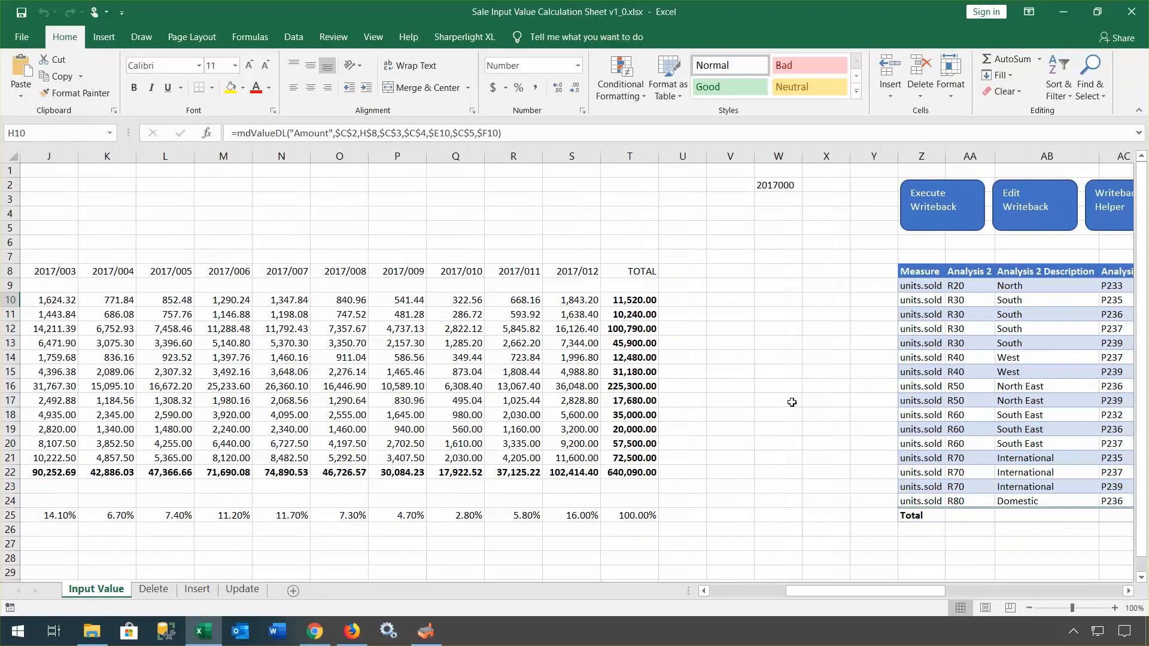
{"action": "left_click_drag", "start_coordinate": [940, 591], "coordinate": [989, 593]}
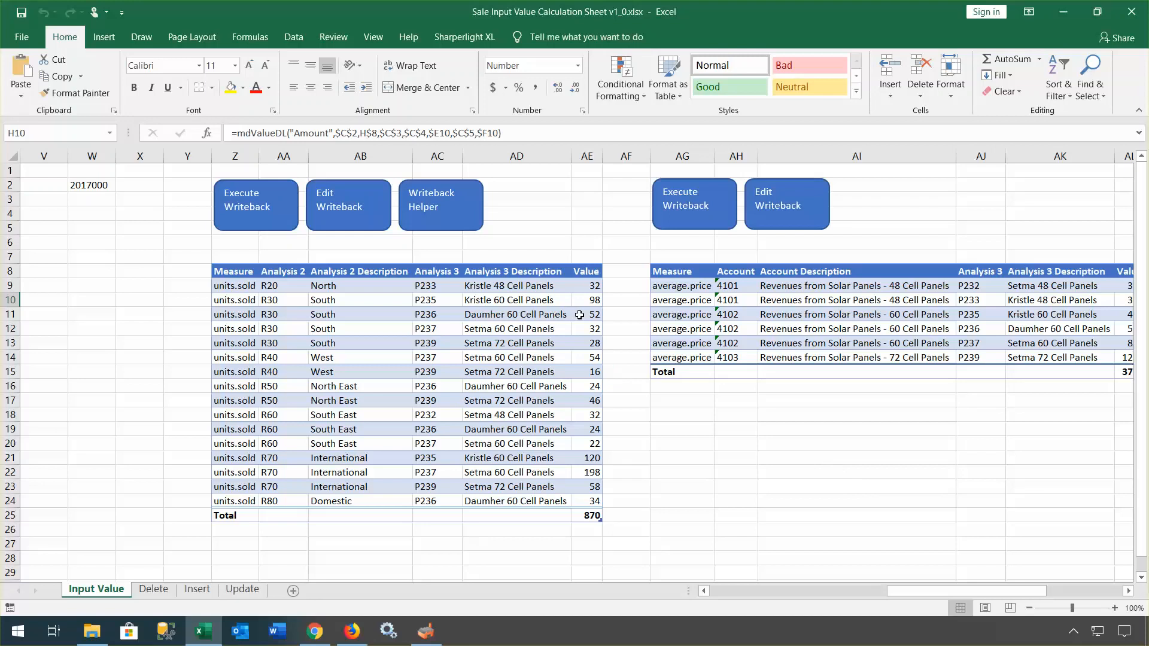
{"action": "left_click_drag", "start_coordinate": [957, 591], "coordinate": [726, 586]}
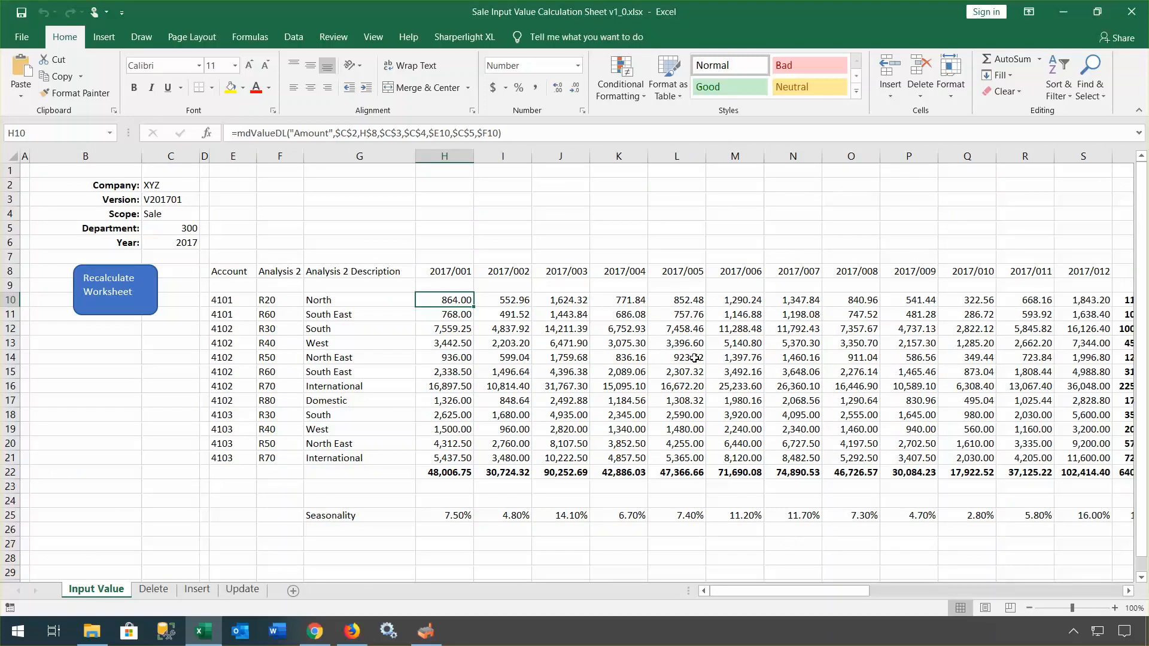
{"action": "double_click", "coordinate": [444, 307]}
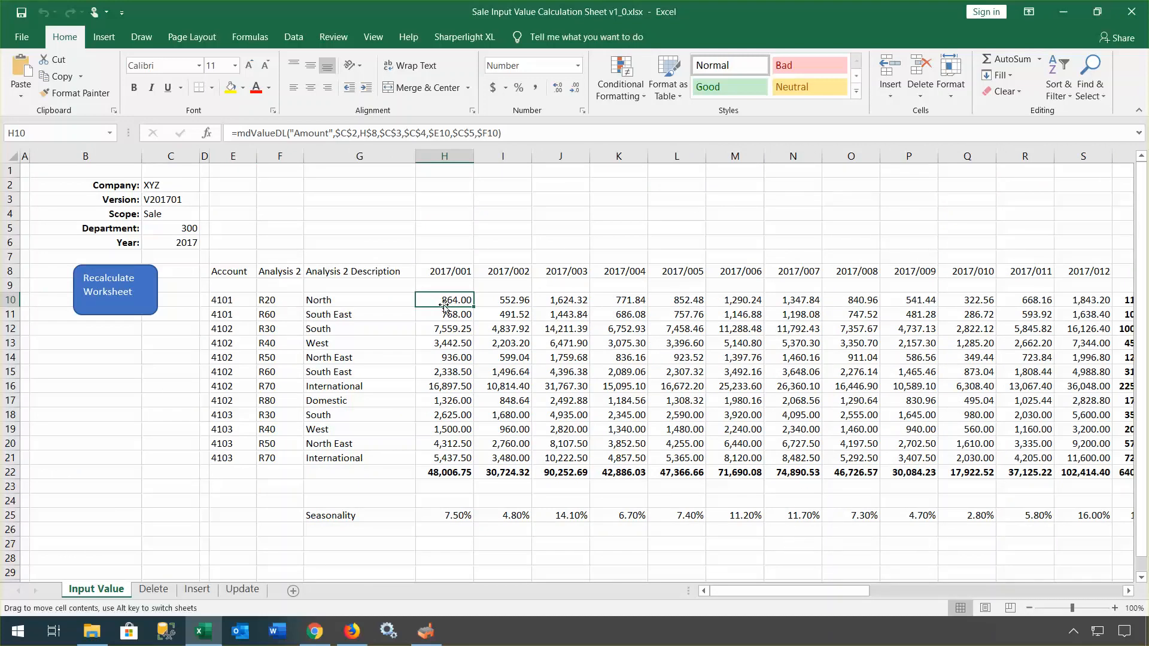
{"action": "double_click", "coordinate": [441, 299]}
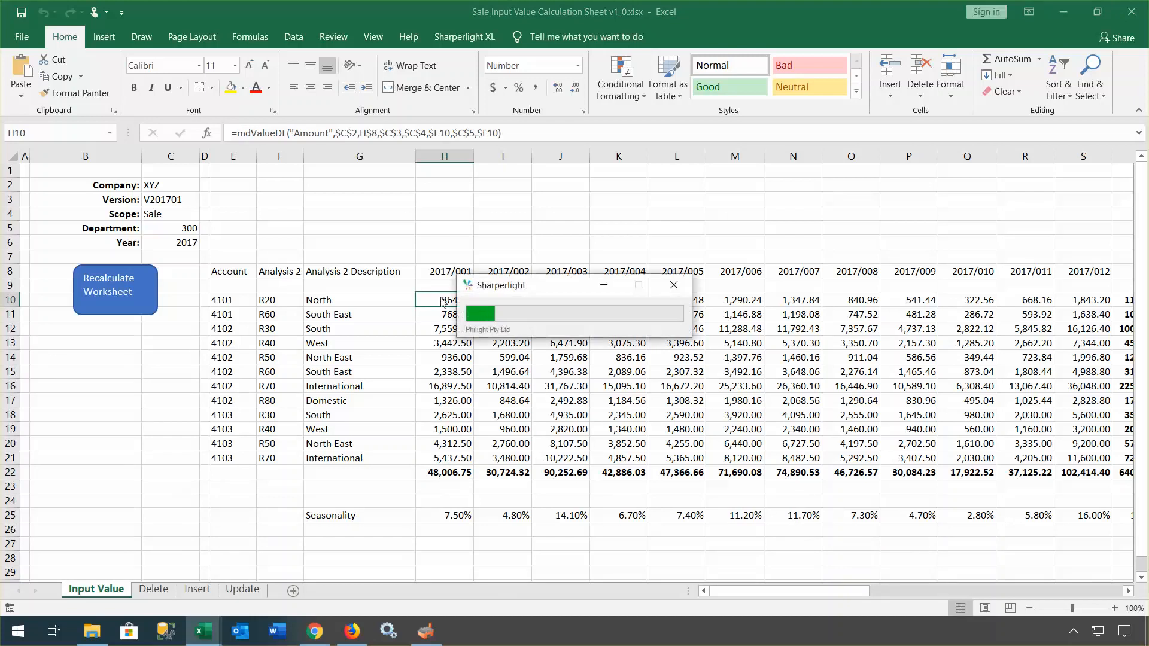
{"action": "left_click_drag", "start_coordinate": [363, 148], "coordinate": [363, 61]}
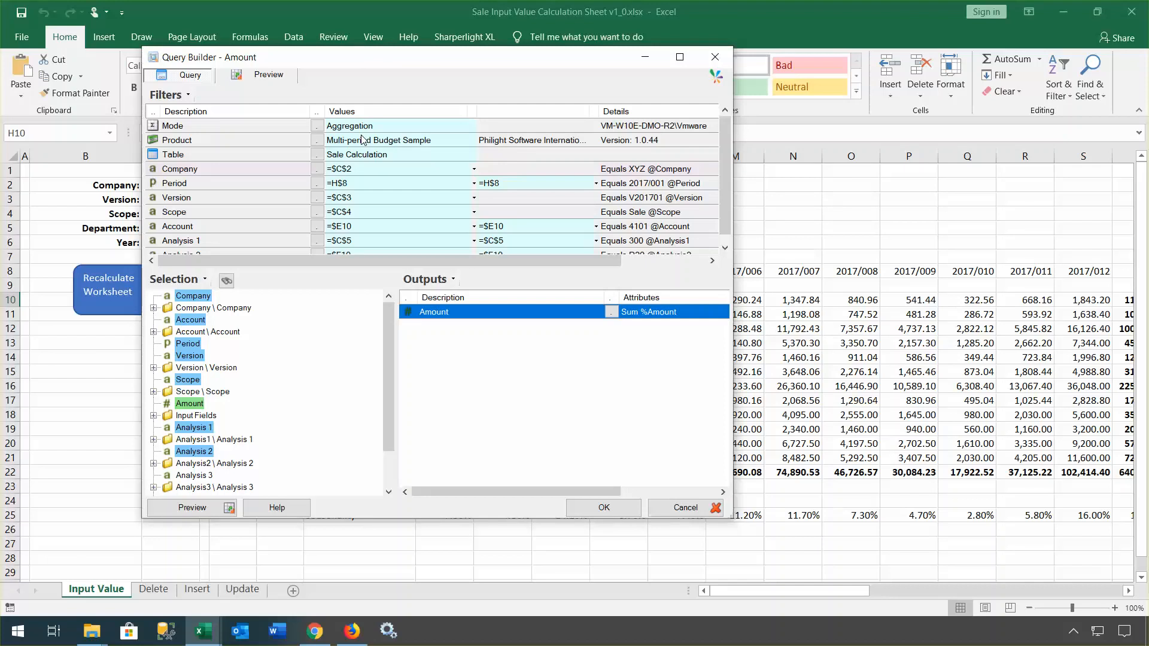
{"action": "left_click", "coordinate": [254, 77]}
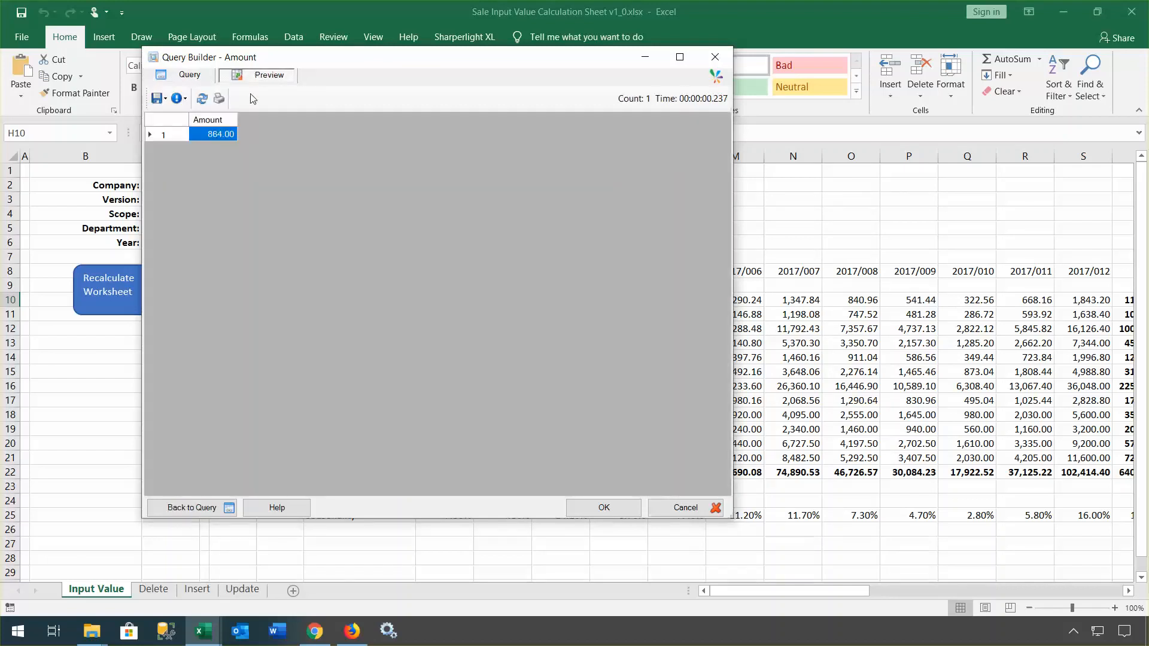
{"action": "left_click", "coordinate": [181, 100]}
{"action": "left_click", "coordinate": [211, 137]}
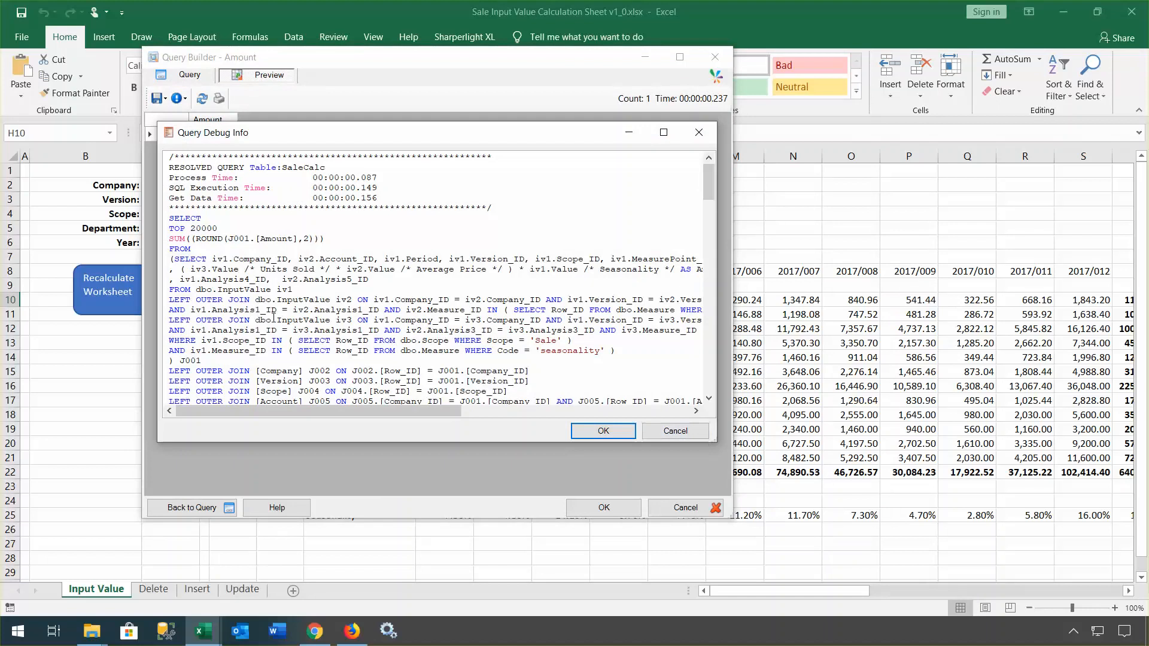
{"action": "left_click_drag", "start_coordinate": [173, 259], "coordinate": [620, 352]}
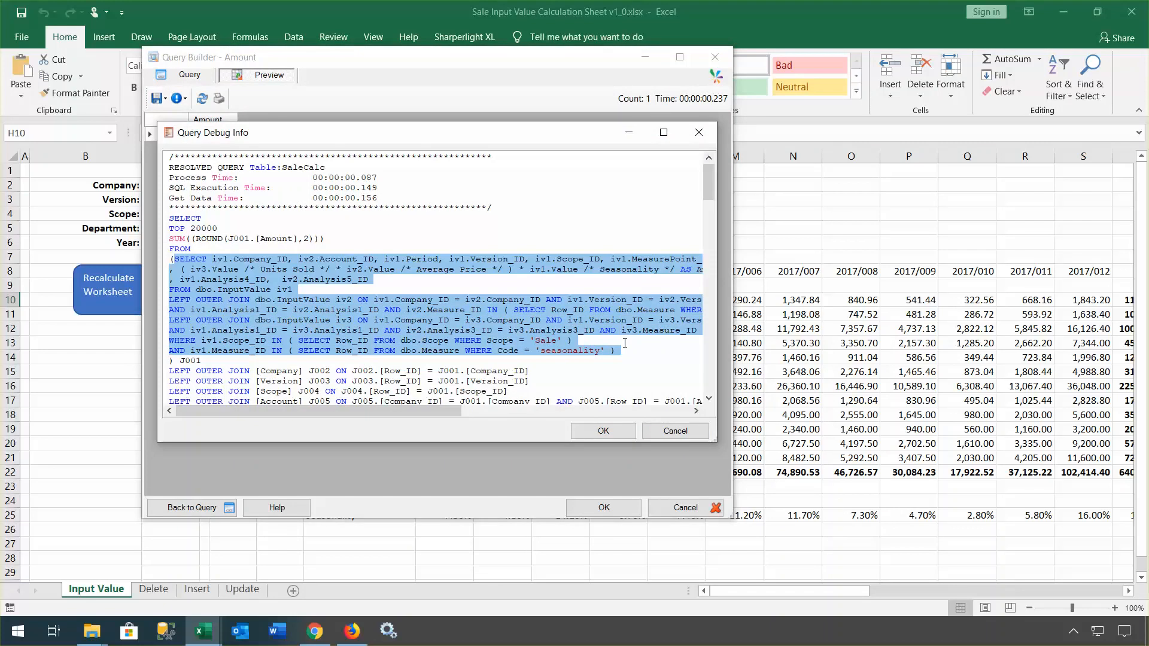
{"action": "left_click", "coordinate": [688, 432]}
{"action": "left_click", "coordinate": [685, 508]}
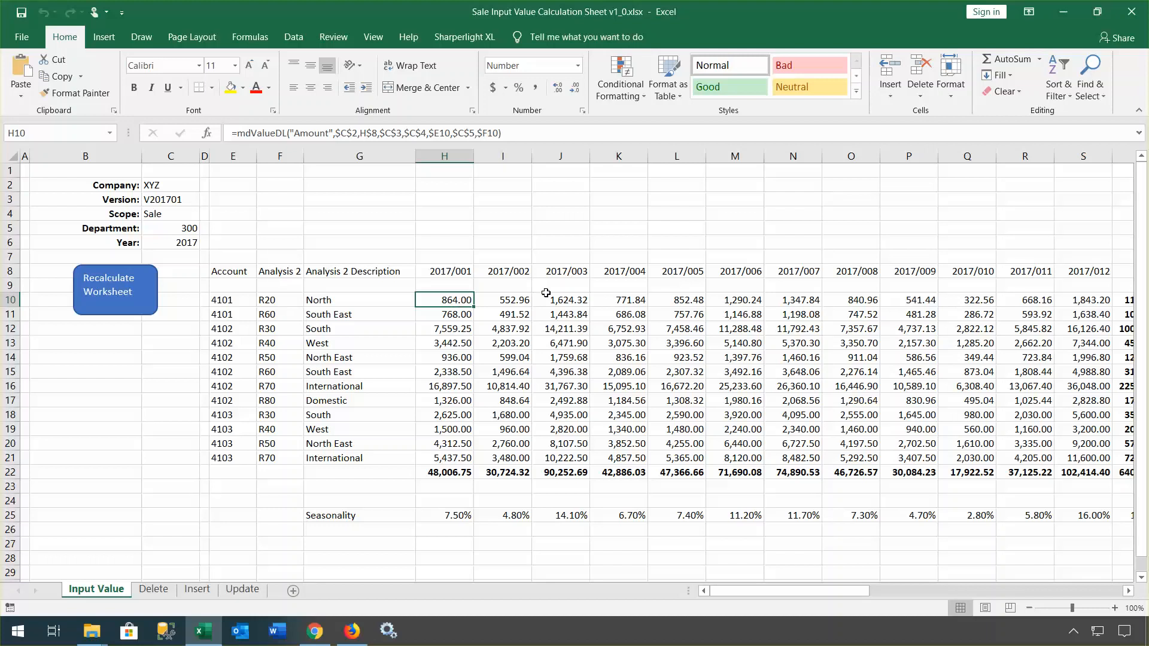
Step: Enter units sold of 34 for R20 North, 36 in AE16 and 28 in AE20
{"action": "left_click_drag", "start_coordinate": [810, 589], "coordinate": [988, 614]}
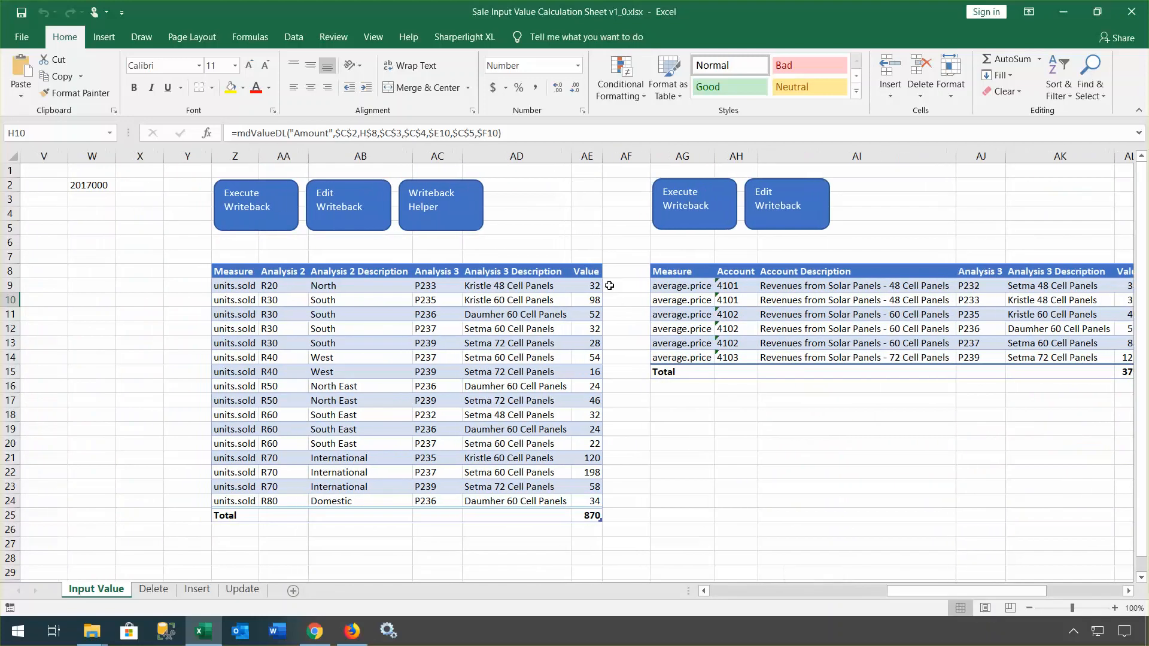
{"action": "left_click", "coordinate": [594, 285]}
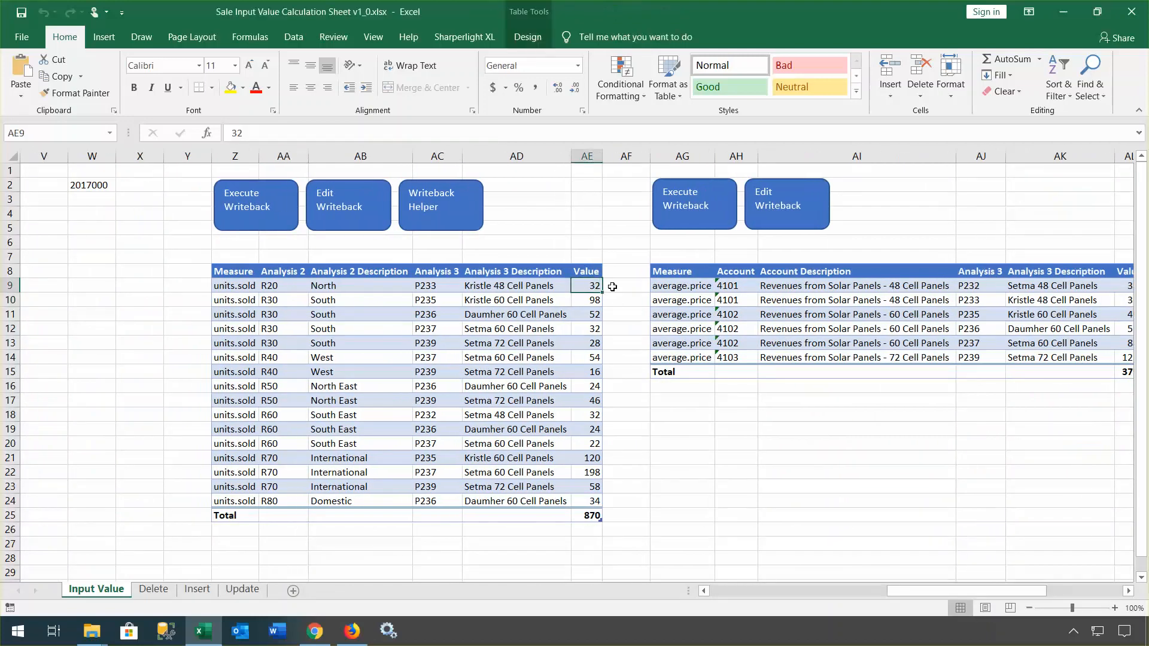
{"action": "type", "text": "34"}
{"action": "key", "text": "Return"}
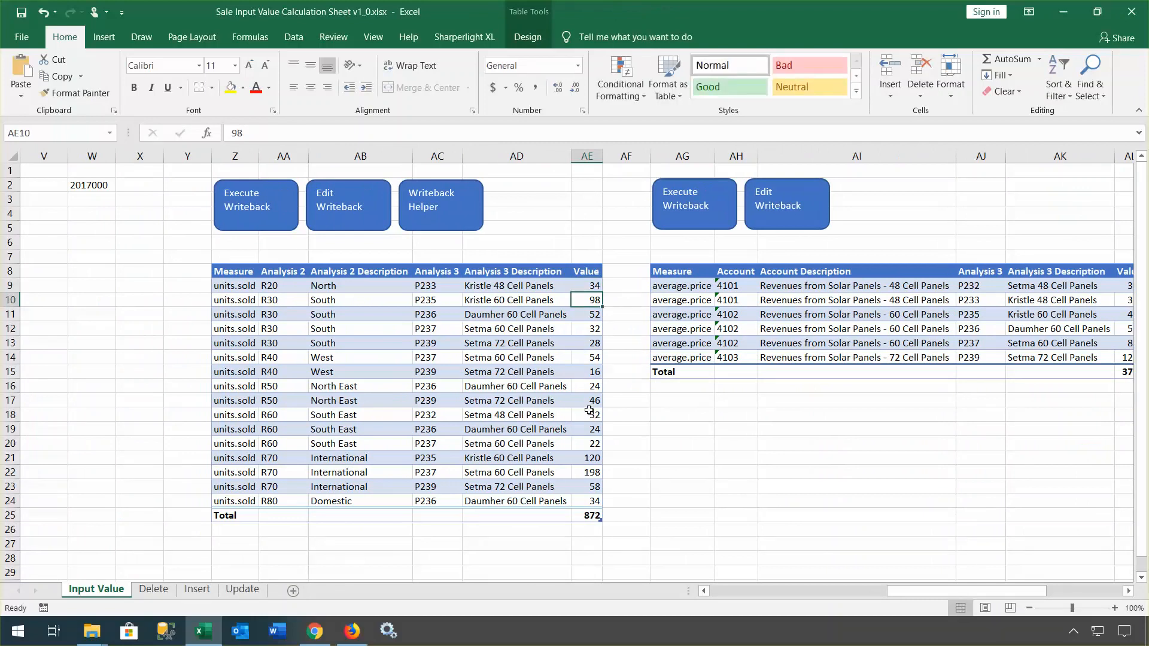
{"action": "left_click", "coordinate": [590, 387]}
{"action": "type", "text": "36"}
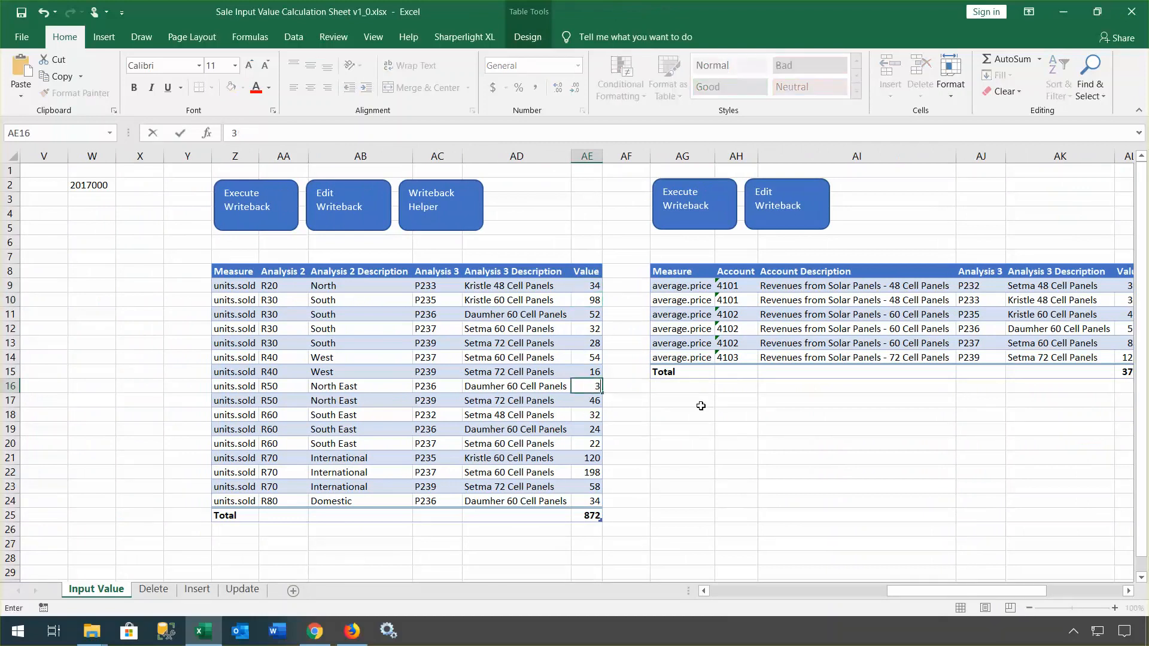
{"action": "key", "text": "Return"}
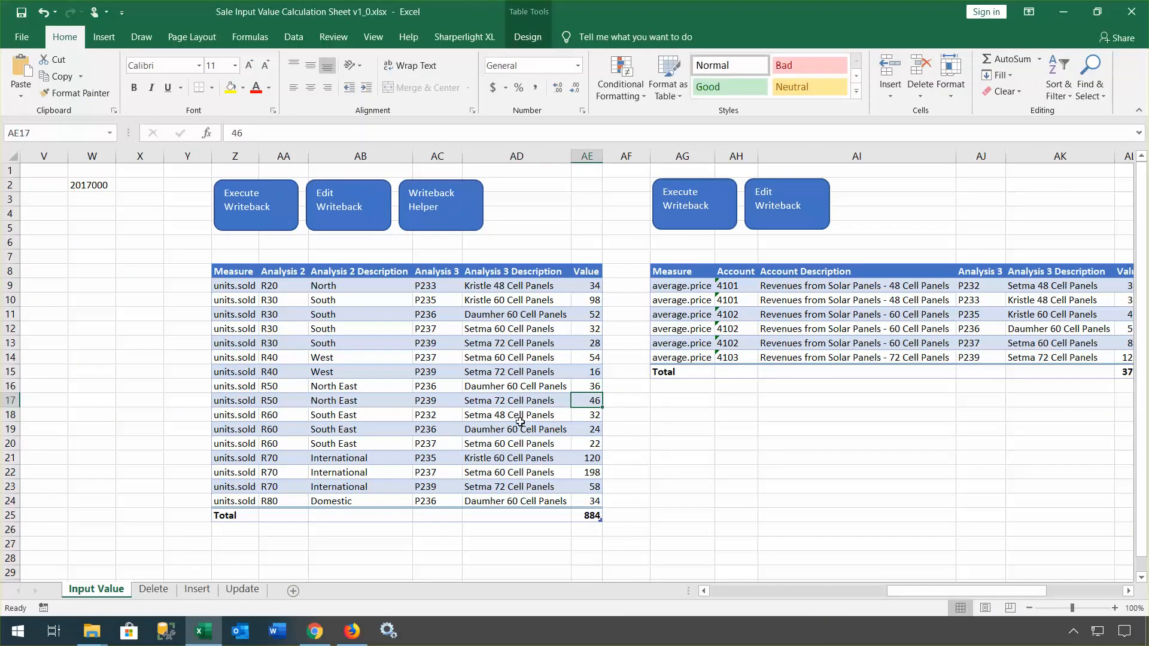
{"action": "left_click", "coordinate": [587, 443]}
{"action": "type", "text": "28"}
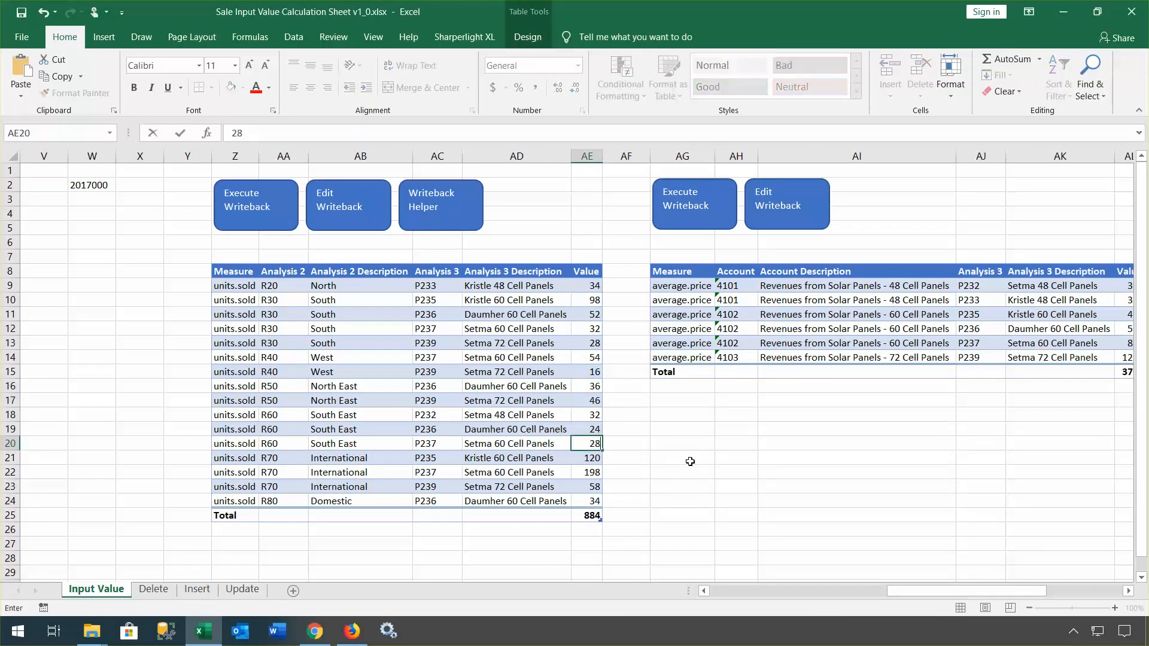
{"action": "key", "text": "Return"}
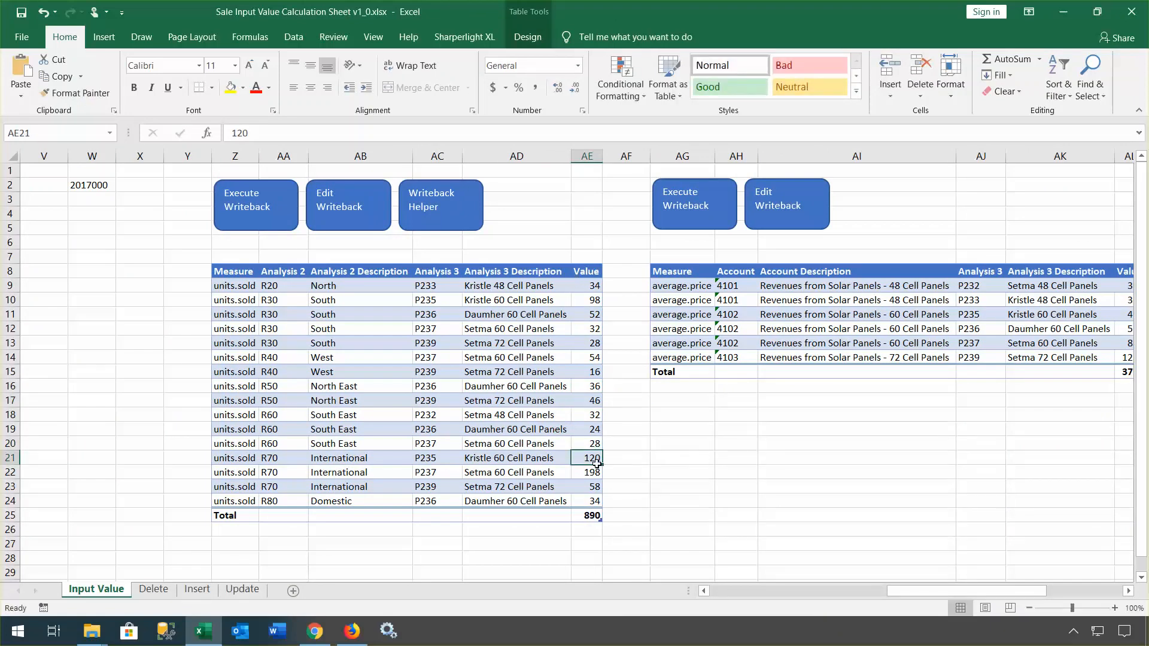
Step: Execute the writeback, affecting 16 Input Value records
{"action": "left_click", "coordinate": [261, 211]}
{"action": "left_click_drag", "start_coordinate": [969, 595], "coordinate": [1062, 606]}
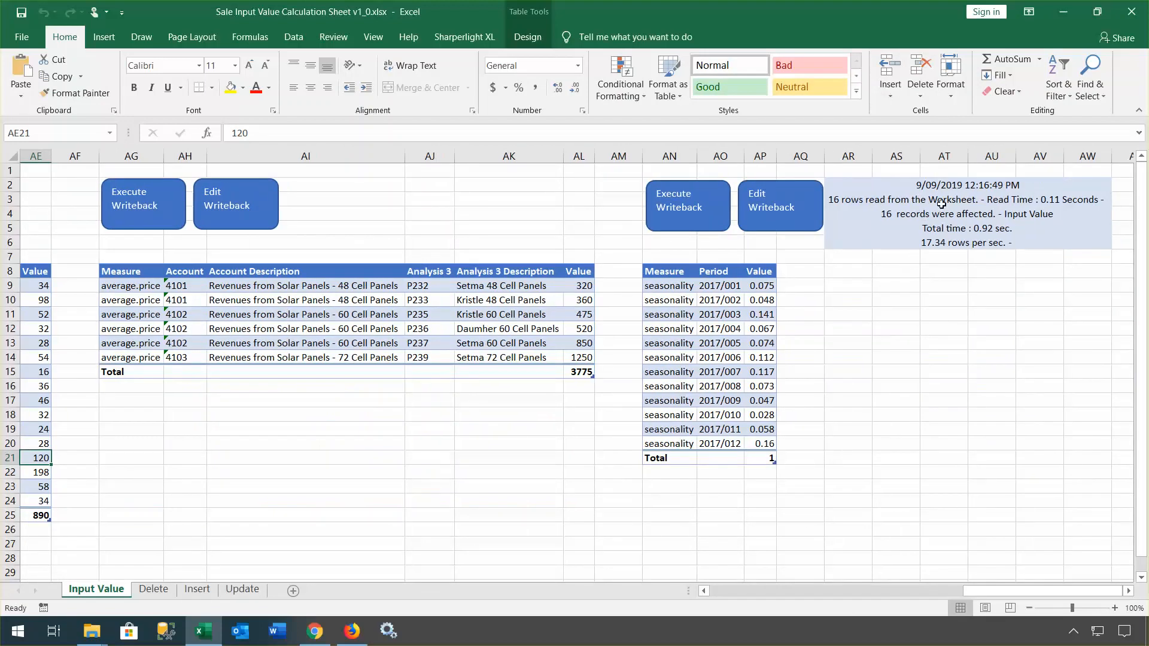
{"action": "left_click_drag", "start_coordinate": [969, 595], "coordinate": [753, 591]}
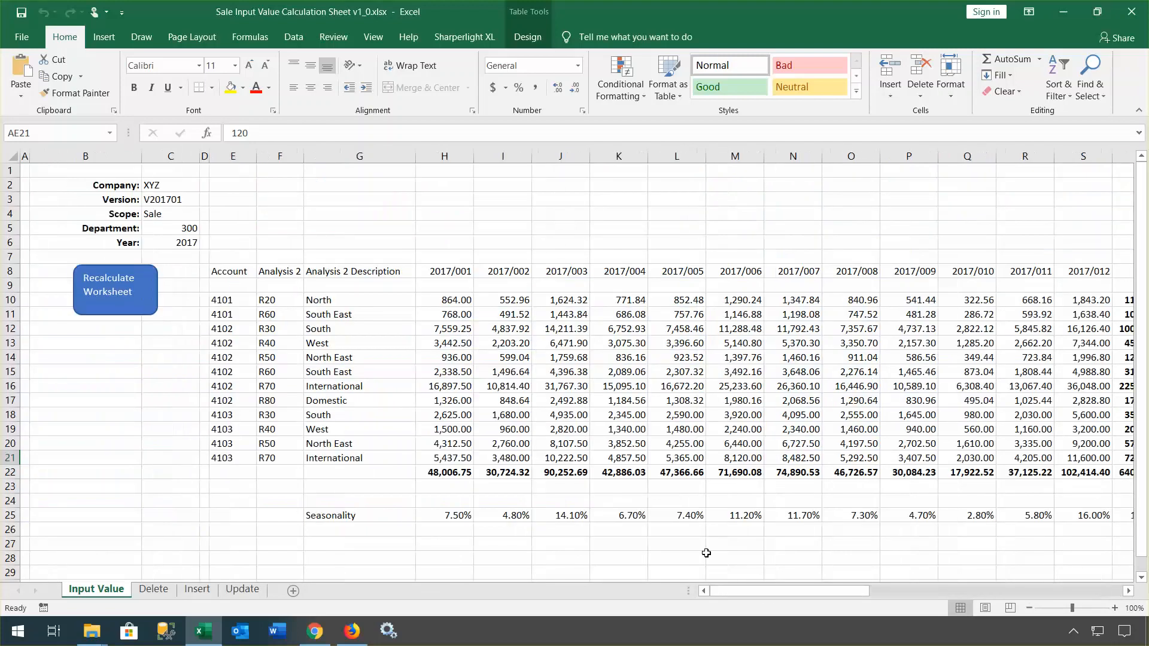
Step: Recalculate the monthly amounts in H10:S23 with the Sharperlight XL Range command
{"action": "left_click_drag", "start_coordinate": [834, 595], "coordinate": [923, 600]}
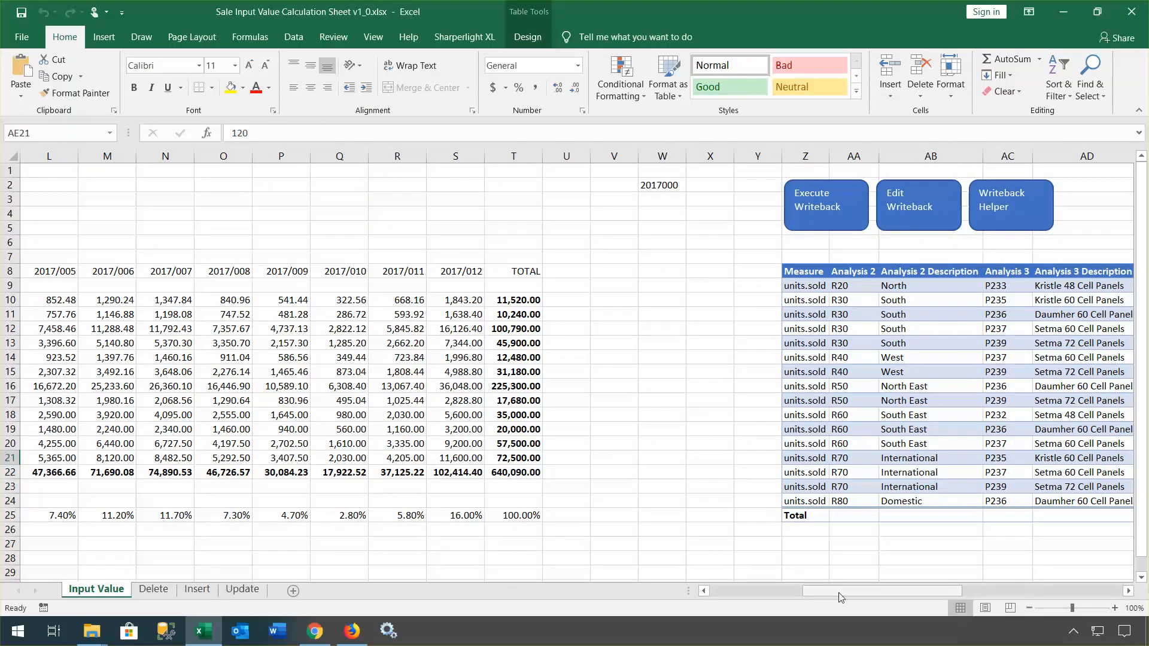
{"action": "left_click_drag", "start_coordinate": [755, 590], "coordinate": [717, 589]}
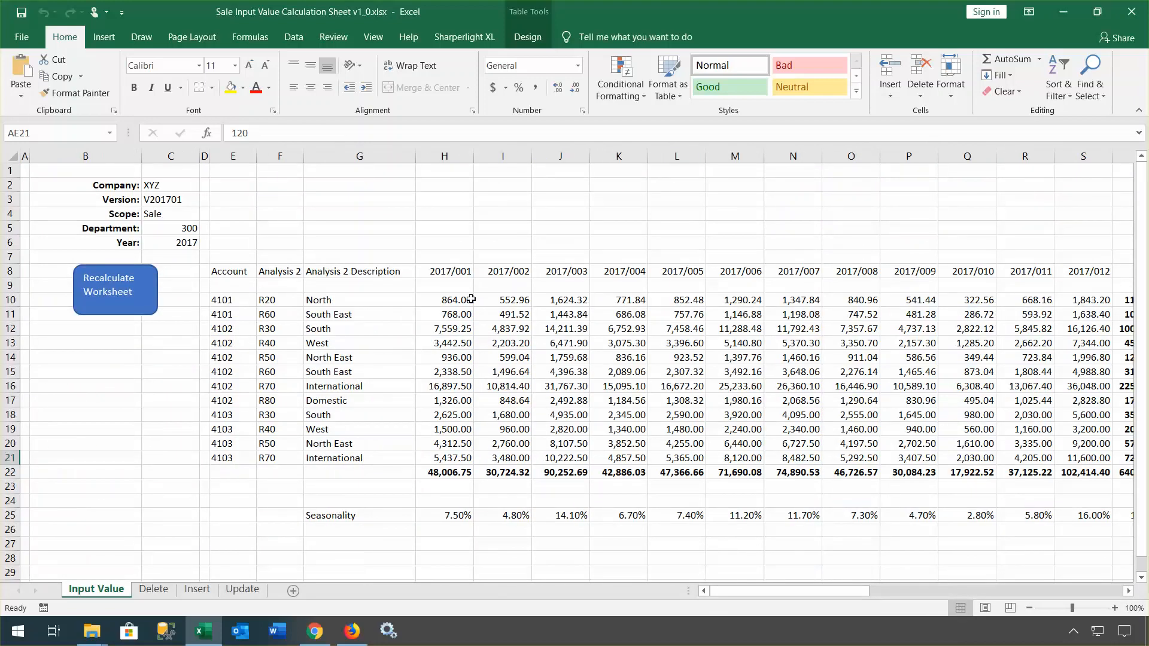
{"action": "left_click_drag", "start_coordinate": [455, 297], "coordinate": [1127, 472]}
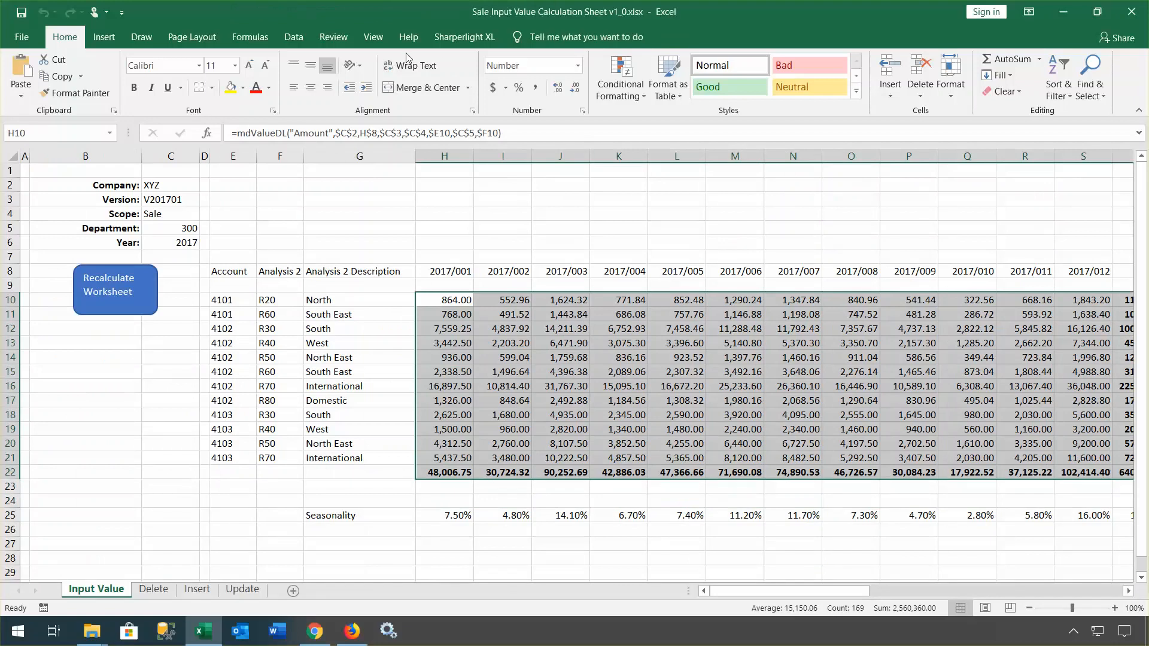
{"action": "left_click", "coordinate": [448, 37]}
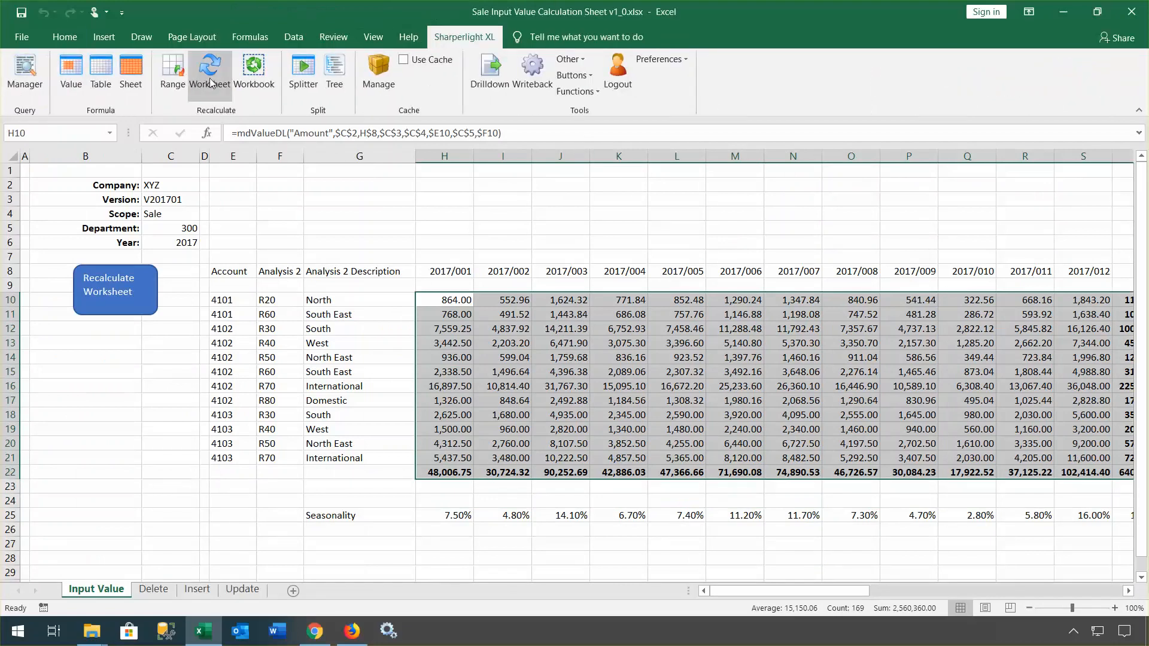
{"action": "left_click", "coordinate": [180, 83]}
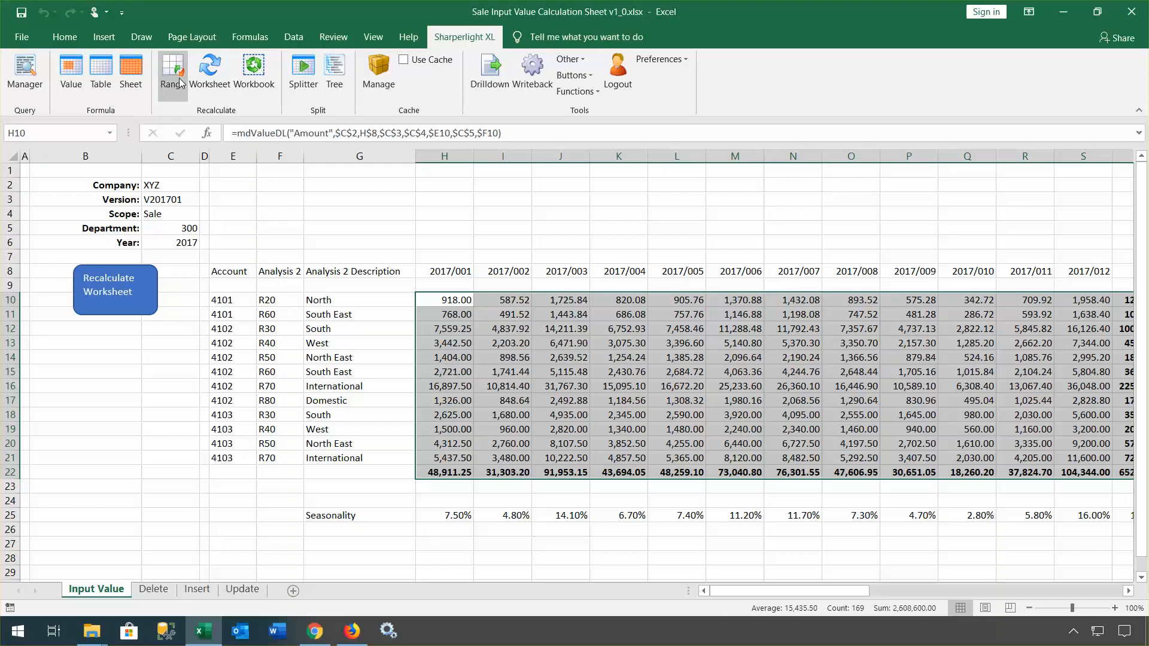
Step: Confirm the 652,150.00 grand total in T22, then move to the Delete sheet
{"action": "left_click", "coordinate": [1128, 591]}
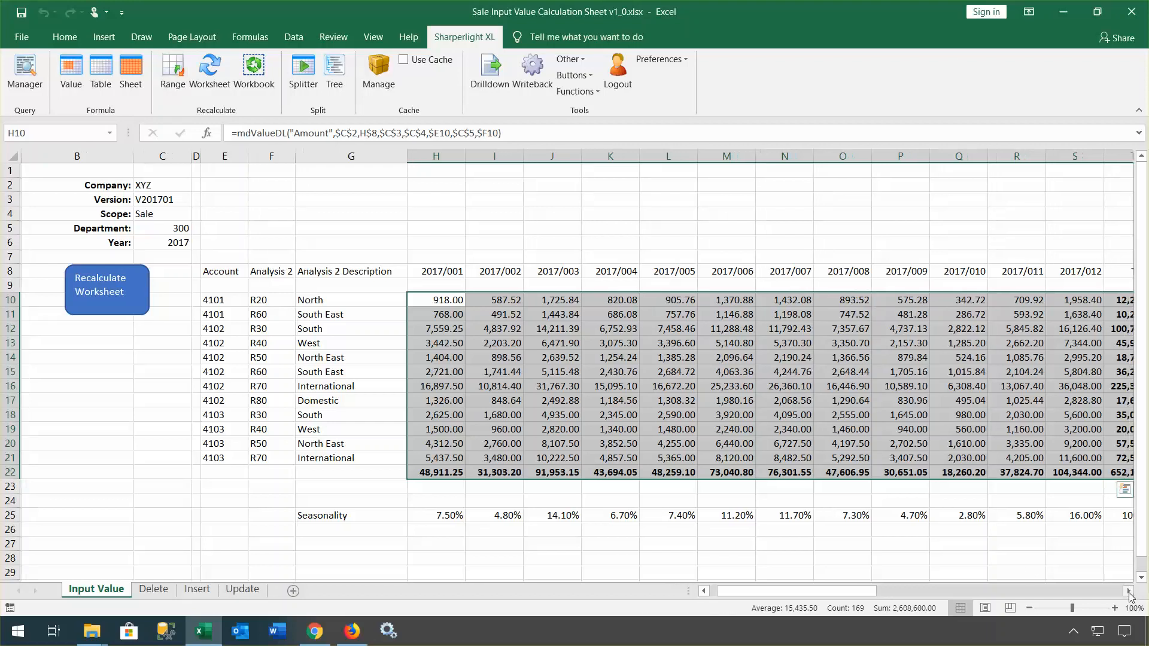
{"action": "left_click", "coordinate": [1128, 591]}
{"action": "left_click", "coordinate": [954, 469]}
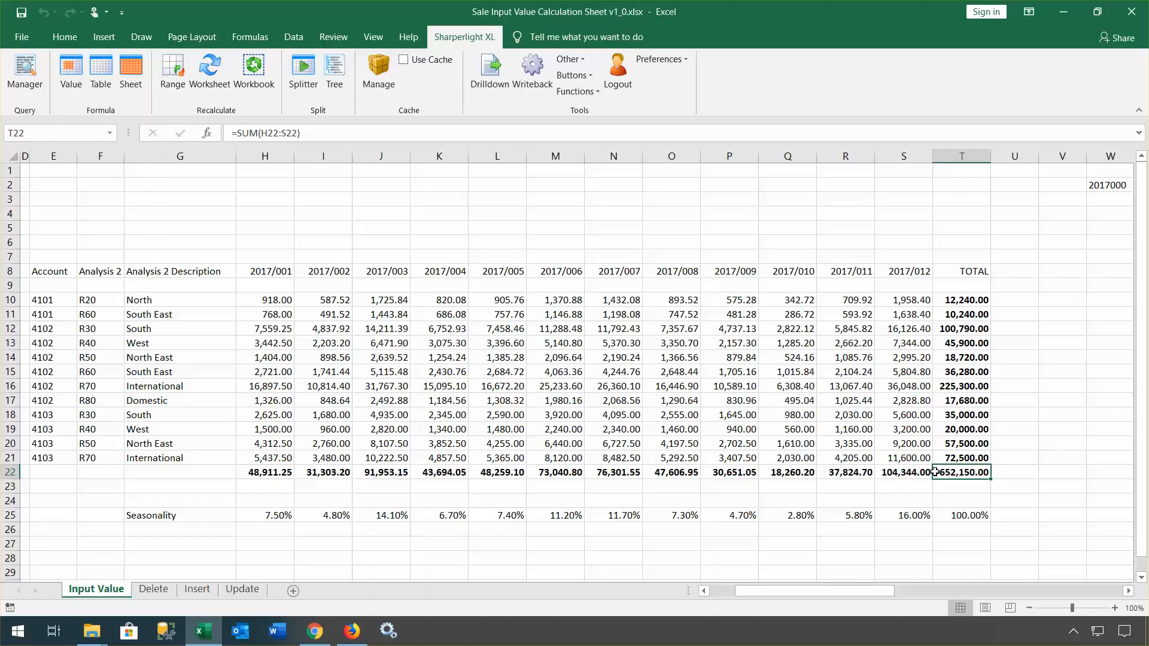
{"action": "left_click_drag", "start_coordinate": [860, 590], "coordinate": [1024, 606]}
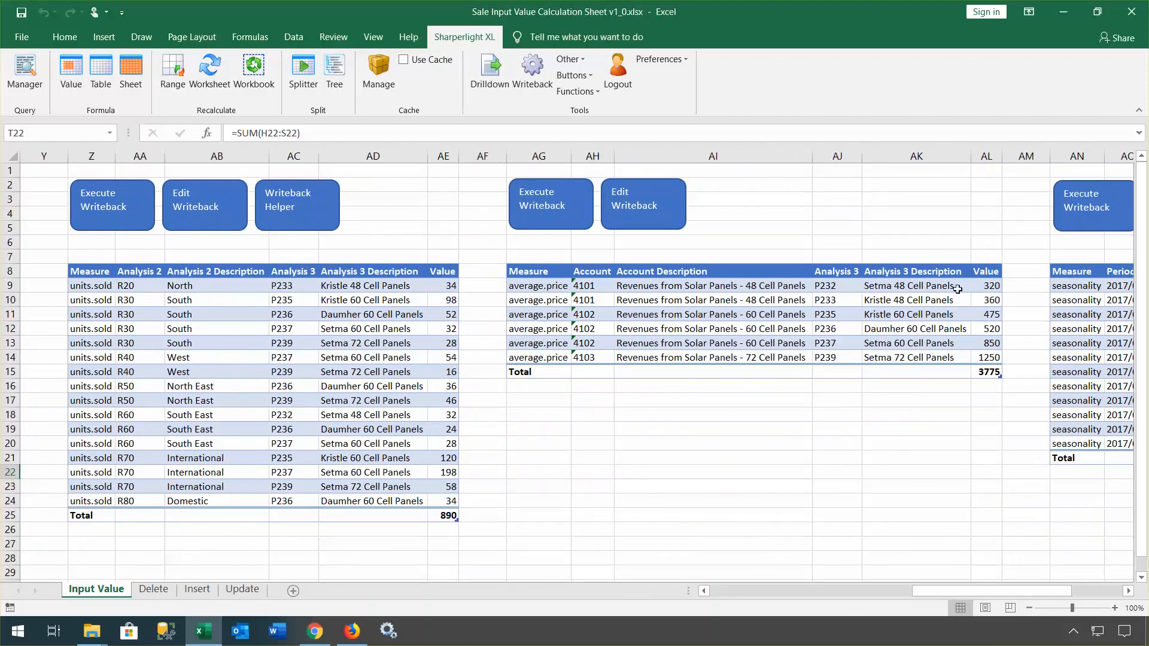
{"action": "left_click", "coordinate": [1128, 591]}
{"action": "left_click", "coordinate": [1130, 594]}
{"action": "left_click", "coordinate": [1130, 594]}
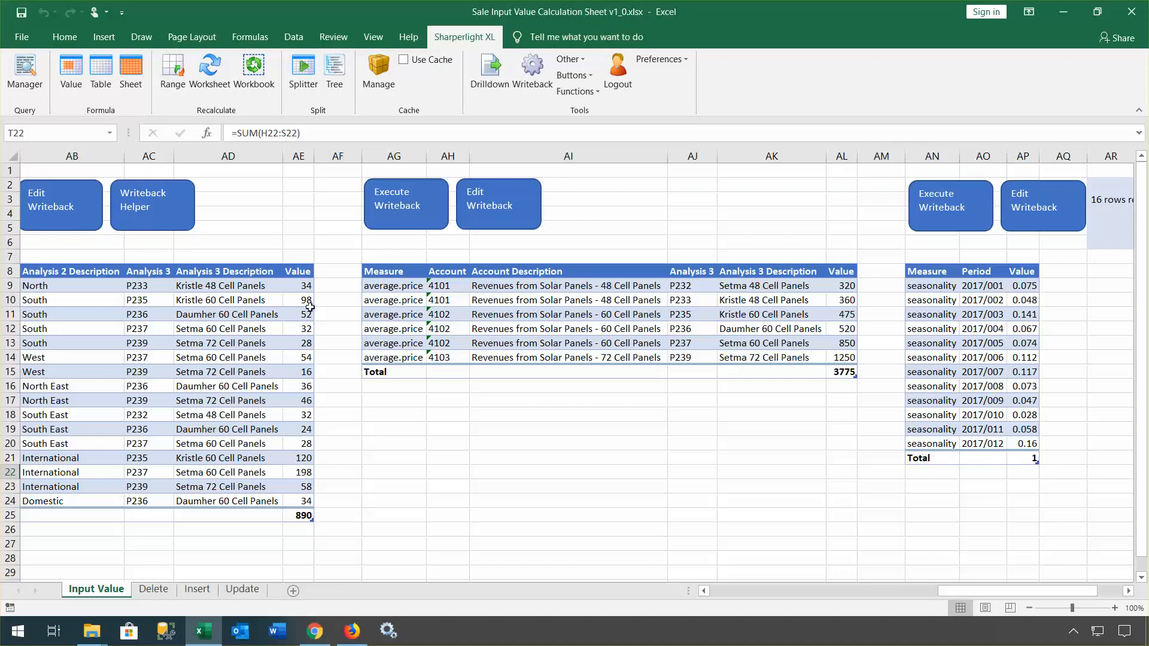
{"action": "left_click", "coordinate": [154, 590]}
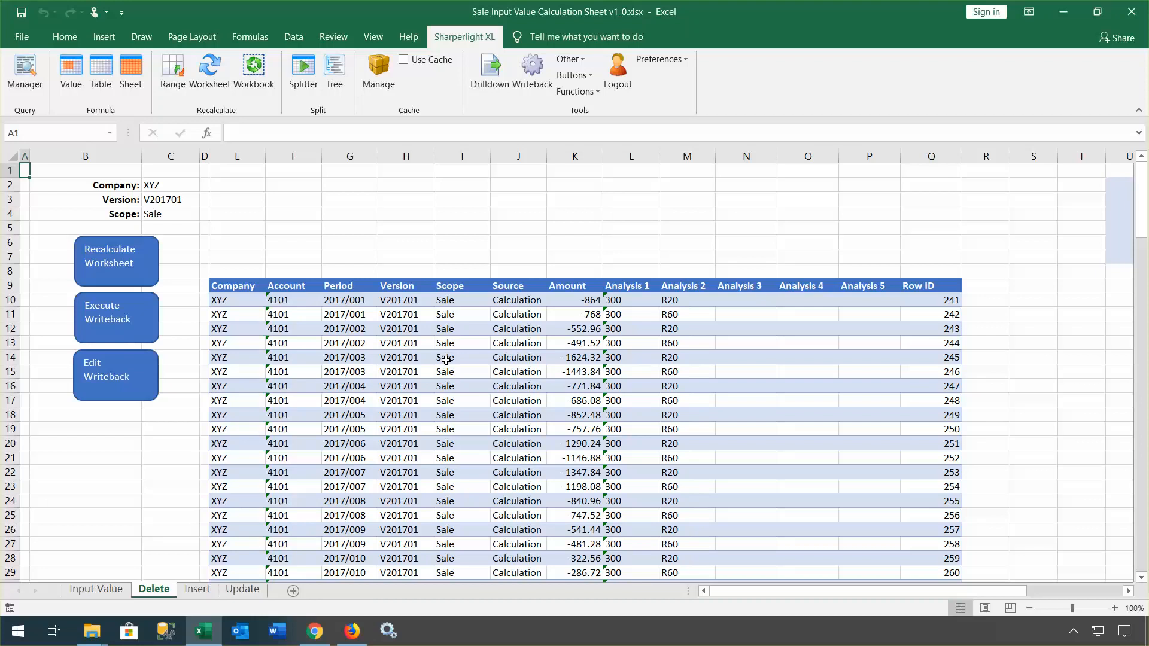
Step: Review the Delete Budget Line query in Query Builder and cancel without changes
{"action": "left_click", "coordinate": [244, 270]}
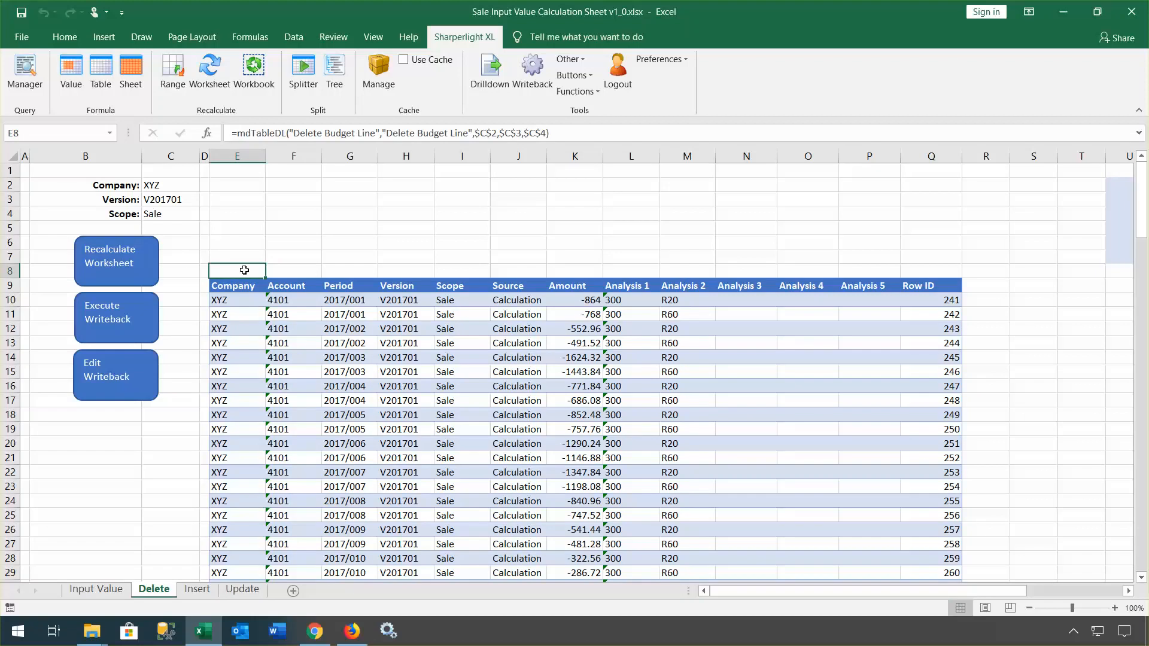
{"action": "double_click", "coordinate": [244, 270]}
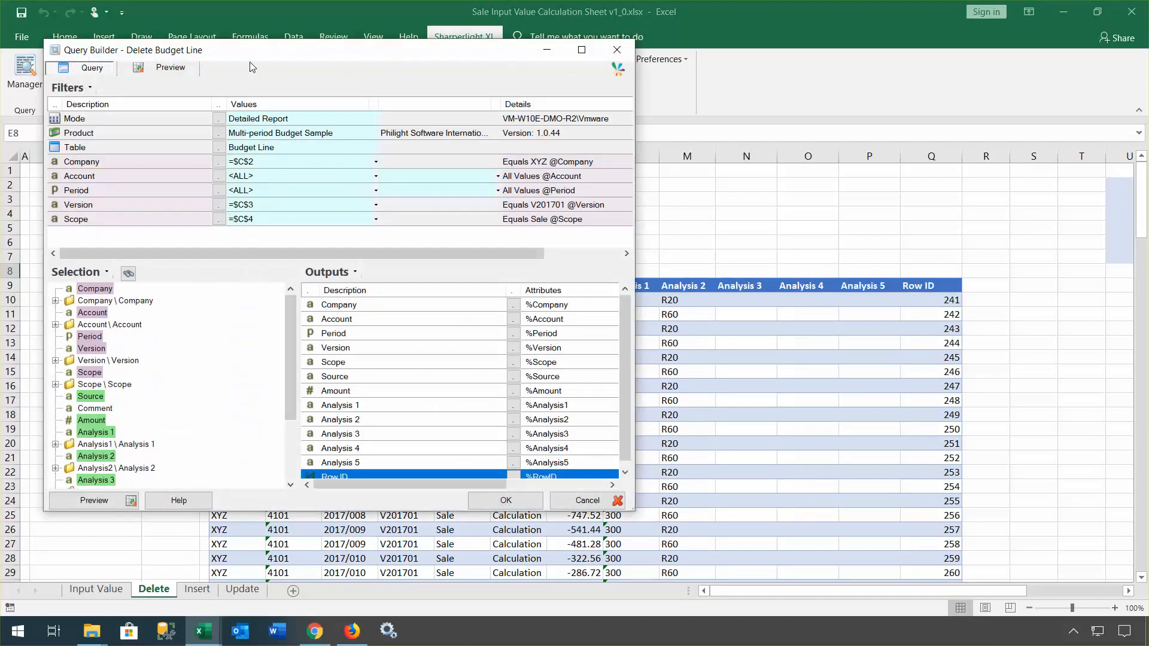
{"action": "left_click_drag", "start_coordinate": [251, 67], "coordinate": [578, 89]}
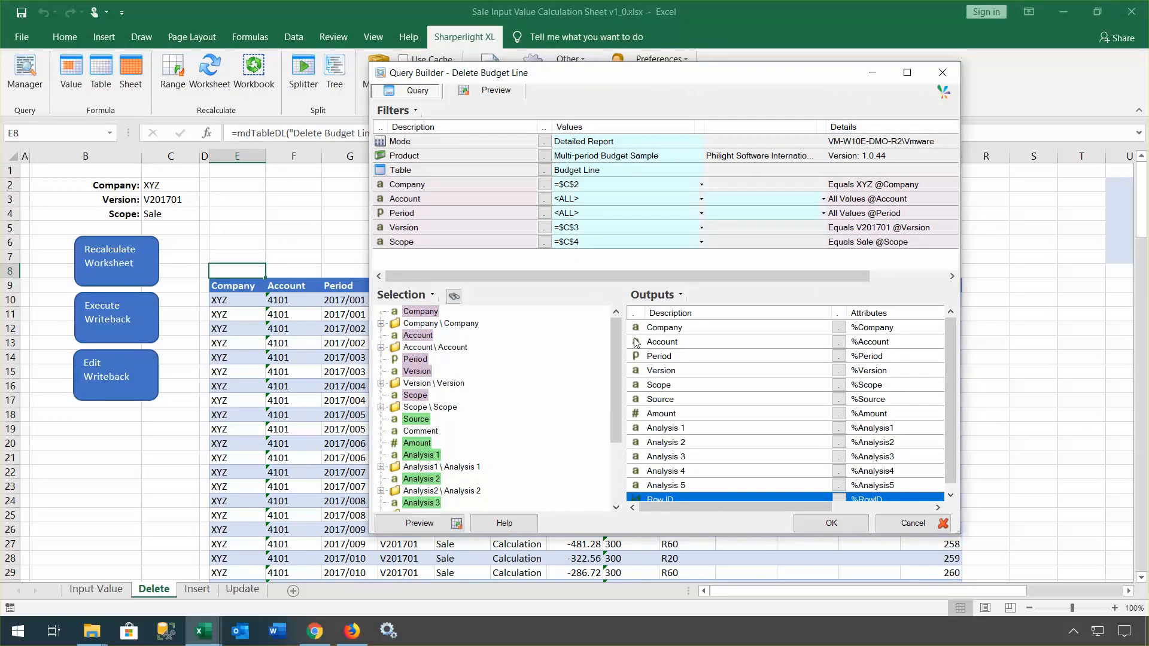
{"action": "left_click_drag", "start_coordinate": [952, 343], "coordinate": [956, 378]}
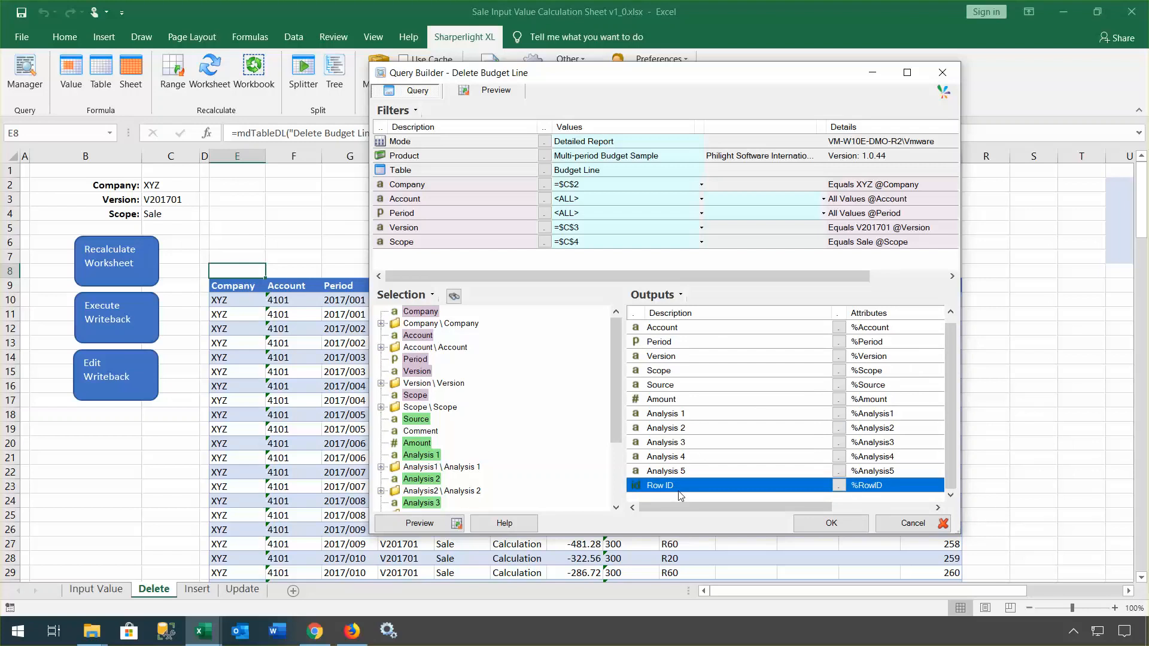
{"action": "left_click", "coordinate": [933, 522]}
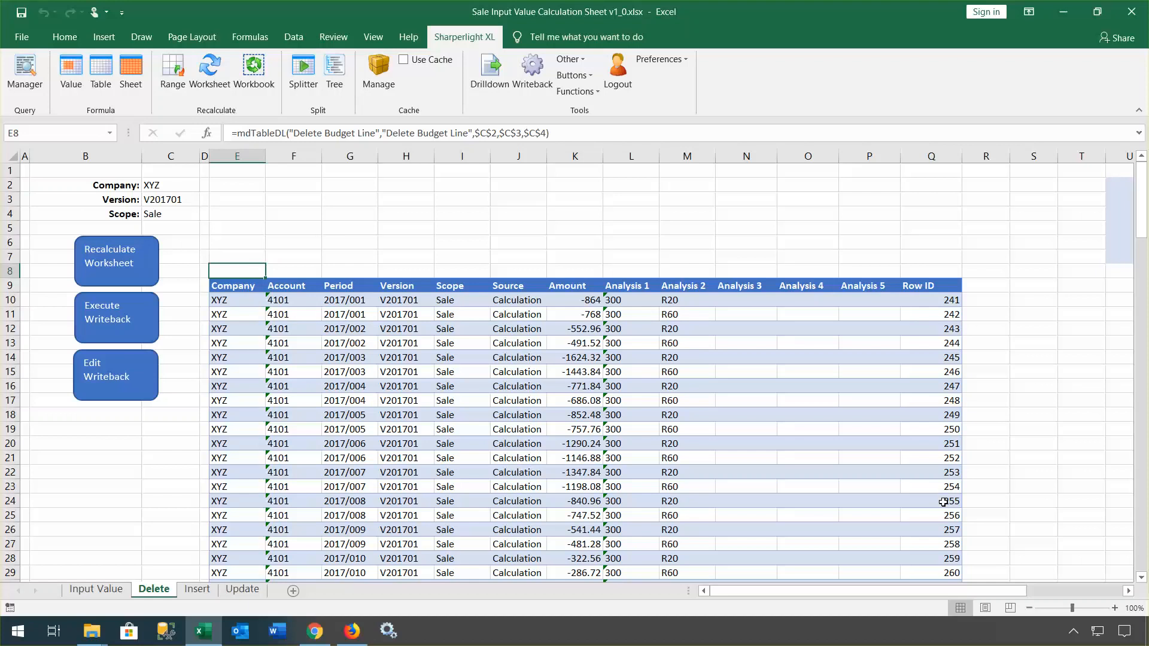
Step: Select the periods in G10:G21, then move to the Insert sheet
{"action": "left_click", "coordinate": [346, 298]}
{"action": "left_click_drag", "start_coordinate": [347, 297], "coordinate": [343, 459]}
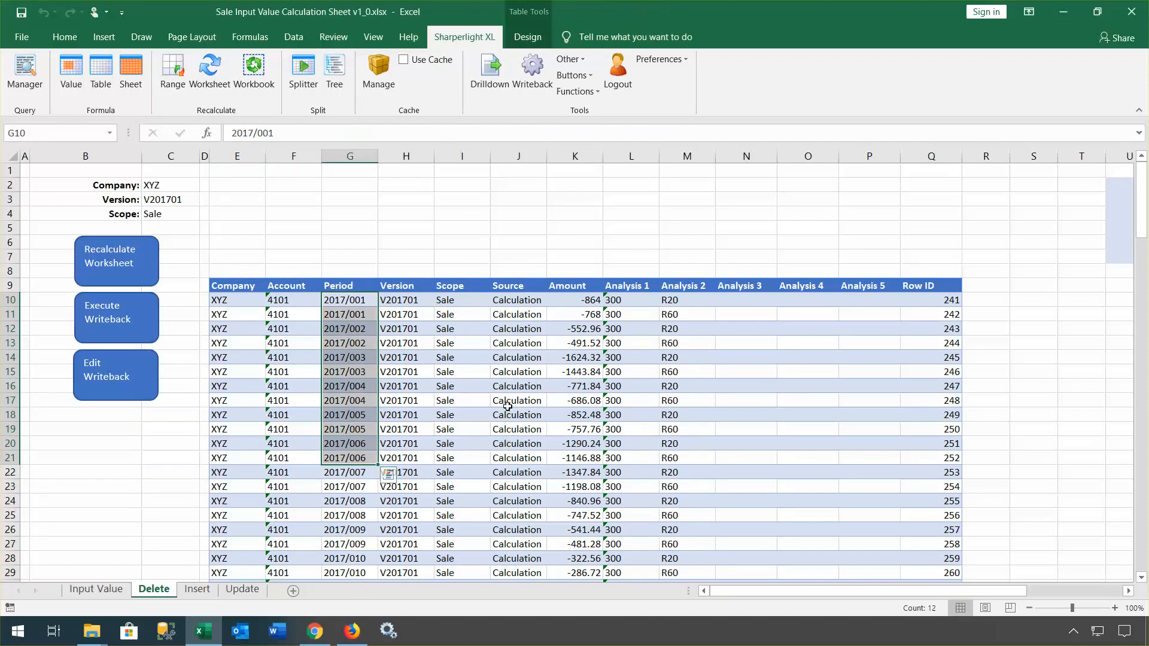
{"action": "left_click", "coordinate": [197, 591]}
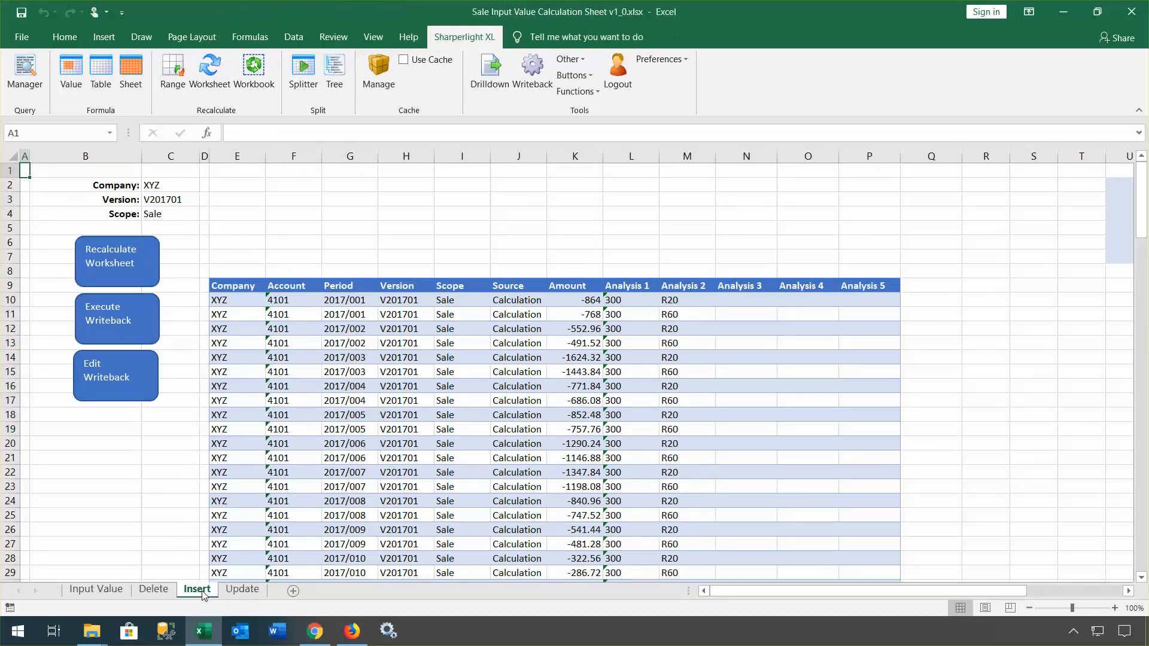
Step: Open the Insert Budget Line query and review the Source output's settings
{"action": "left_click", "coordinate": [236, 268]}
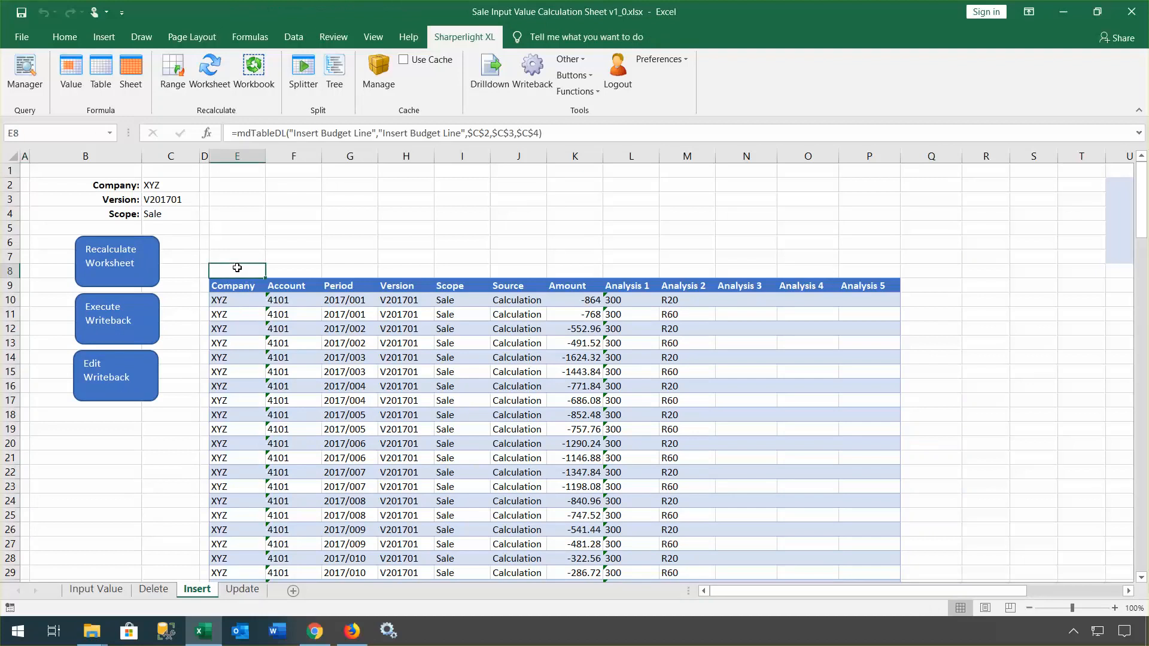
{"action": "double_click", "coordinate": [237, 268]}
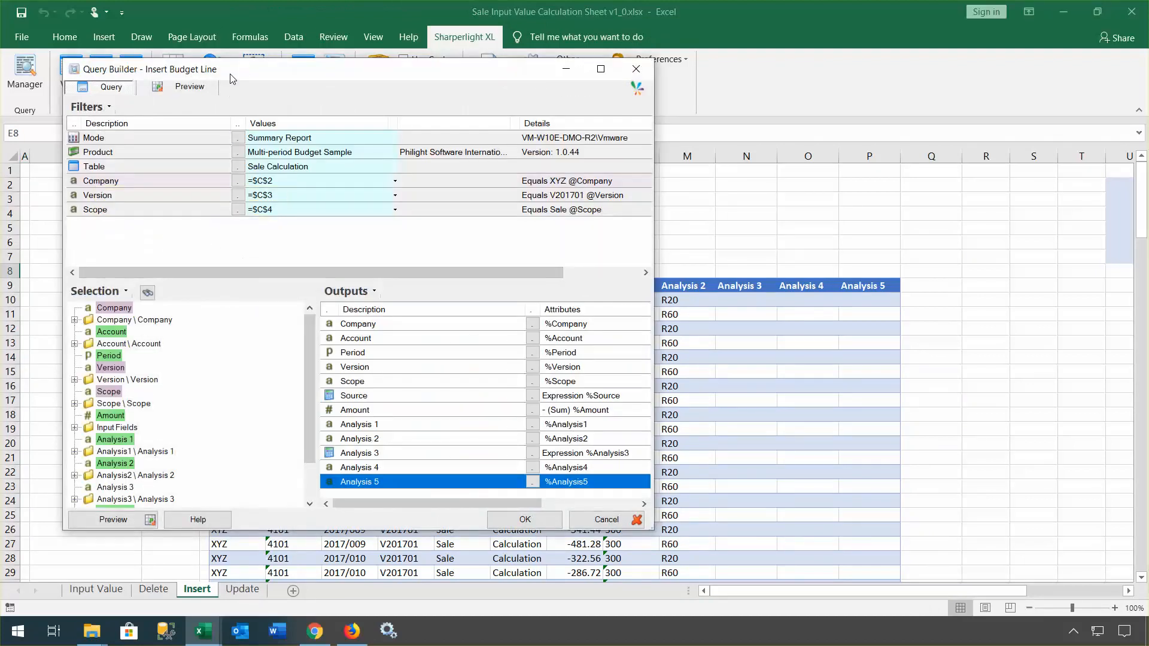
{"action": "left_click_drag", "start_coordinate": [232, 78], "coordinate": [478, 114]}
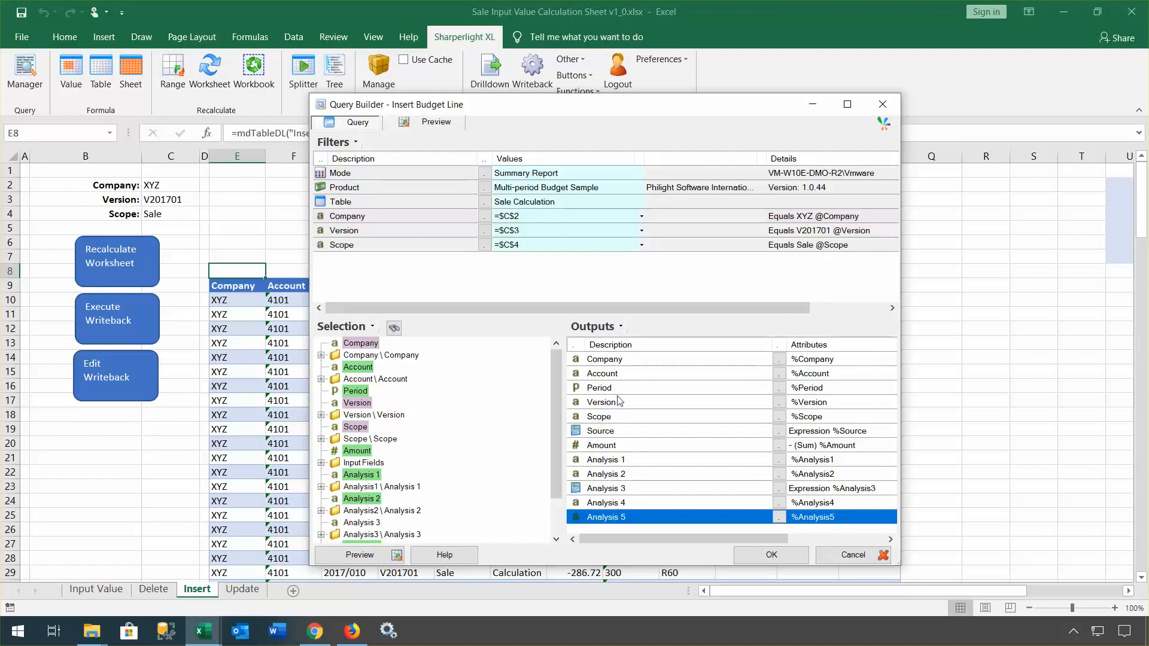
{"action": "left_click", "coordinate": [602, 436]}
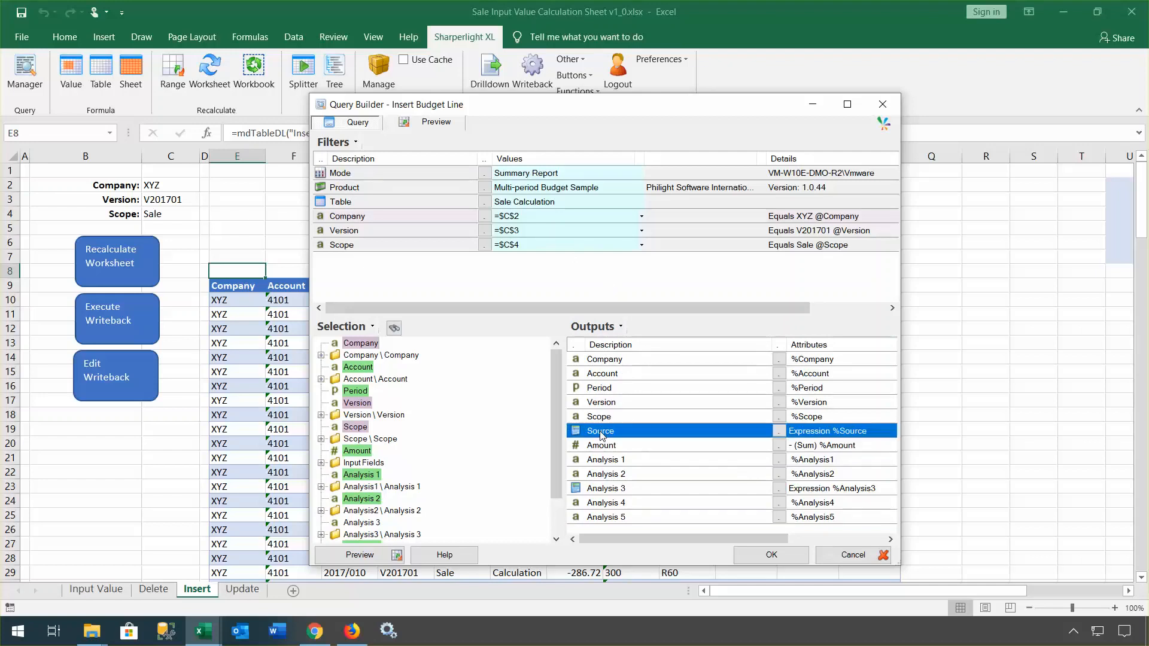
{"action": "double_click", "coordinate": [600, 431]}
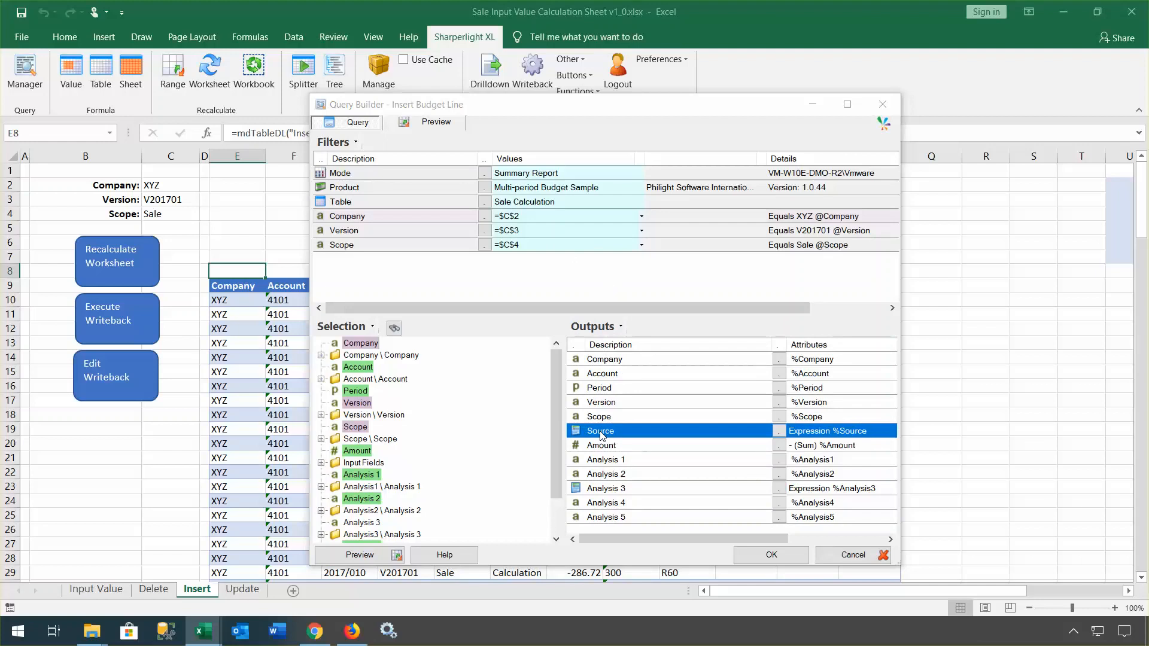
{"action": "left_click", "coordinate": [833, 560]}
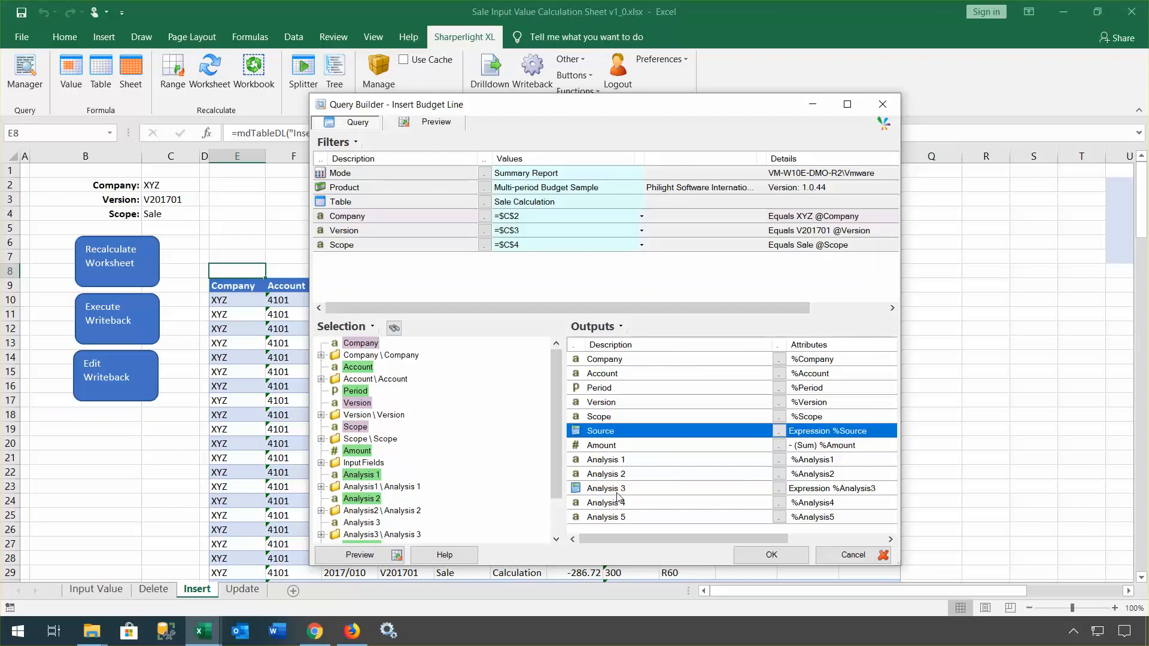
Step: Review the Analysis 3 output, apply the query through Analysis 5, and go to Update
{"action": "left_click", "coordinate": [619, 490]}
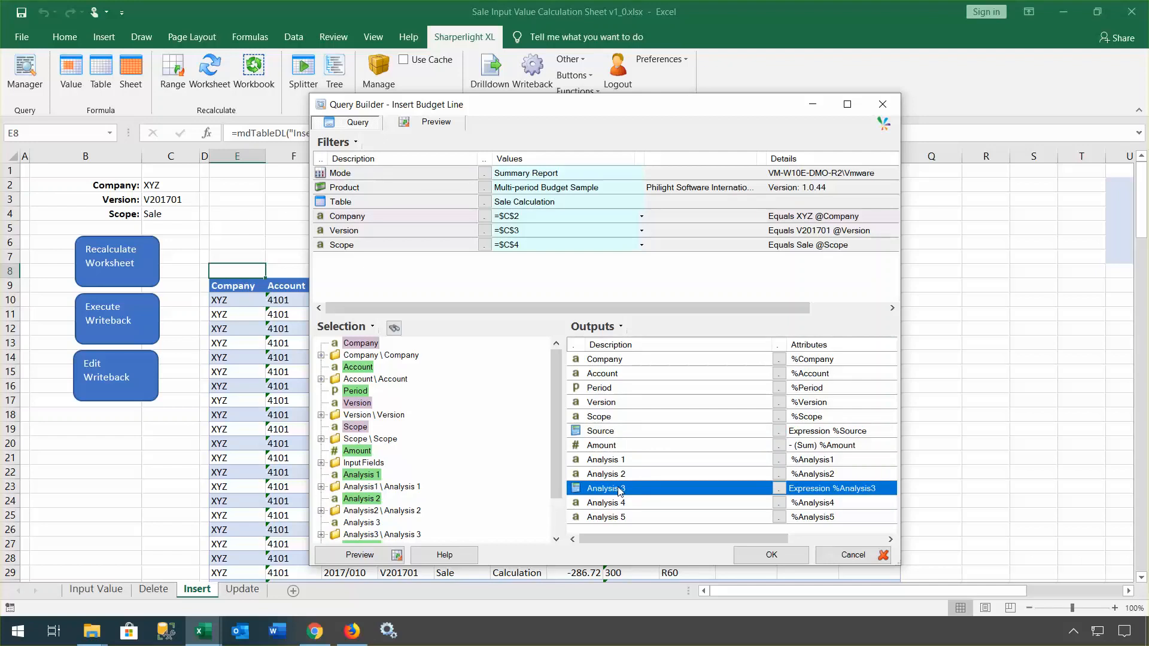
{"action": "double_click", "coordinate": [619, 490]}
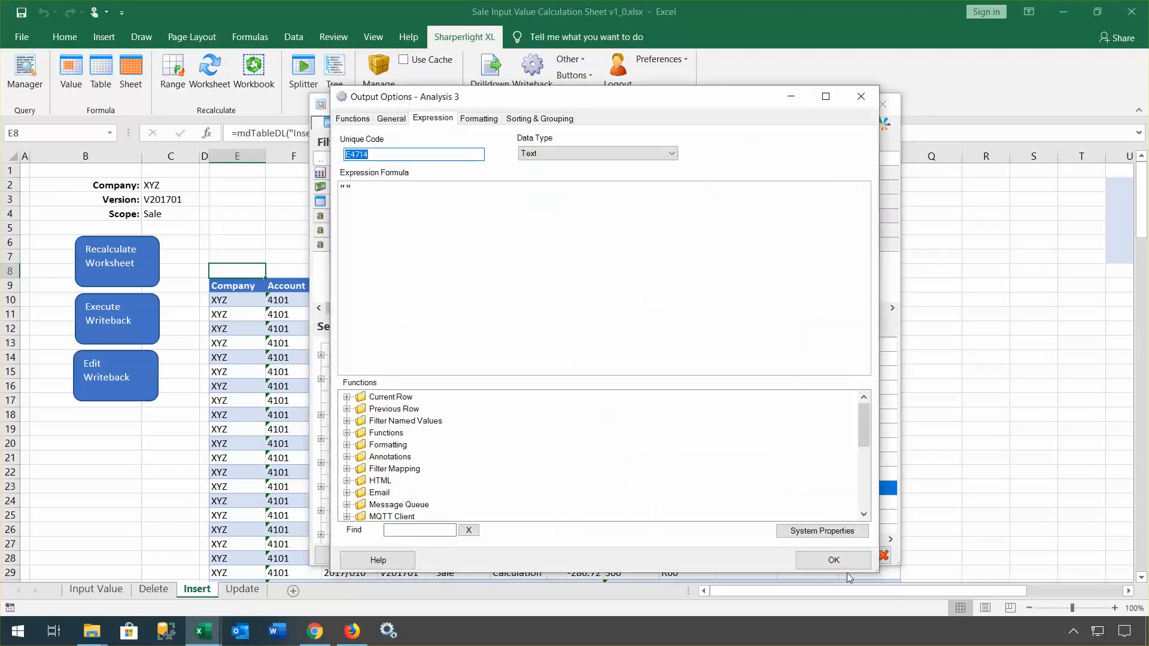
{"action": "left_click", "coordinate": [838, 561]}
{"action": "left_click", "coordinate": [849, 559]}
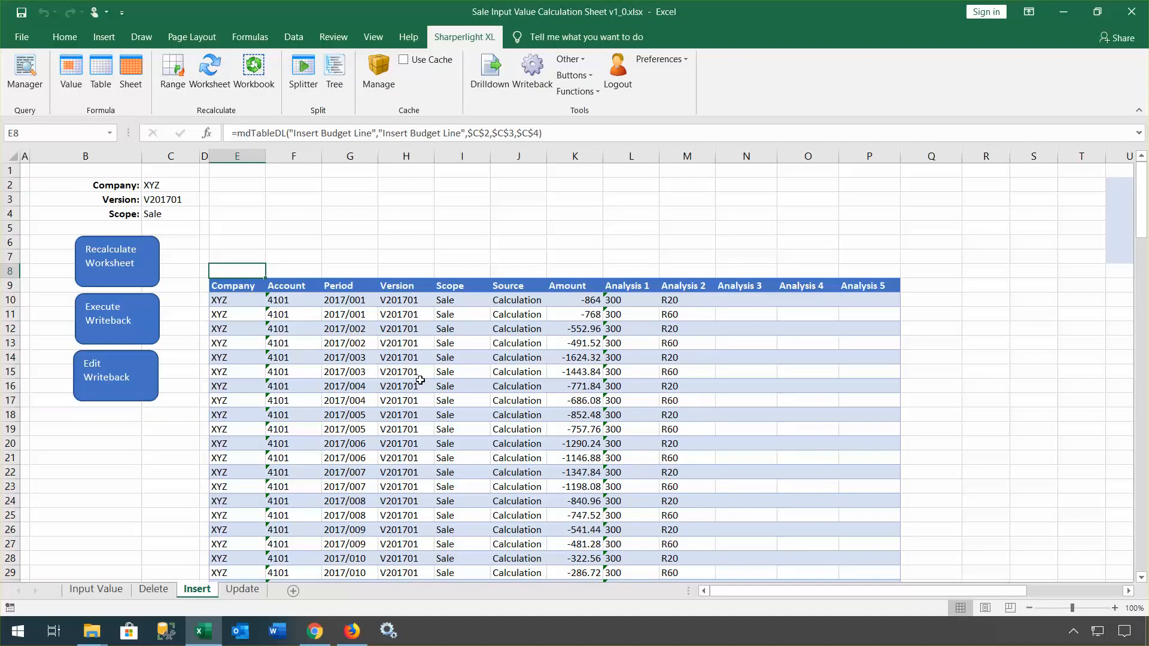
{"action": "left_click", "coordinate": [243, 591]}
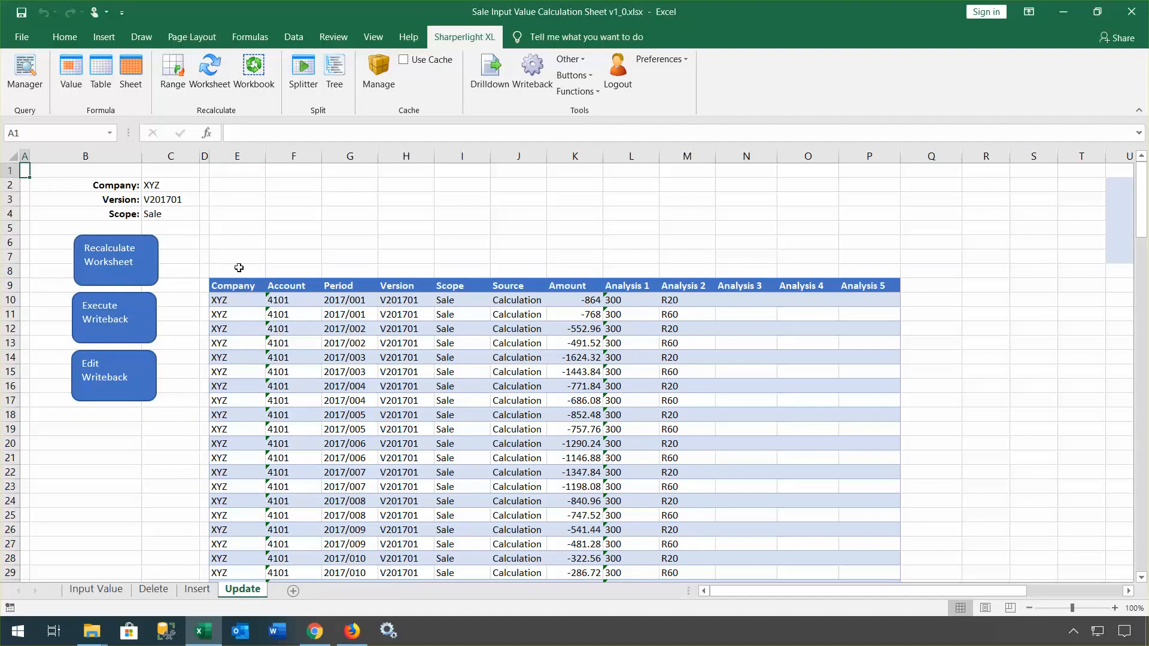
{"action": "left_click", "coordinate": [125, 364]}
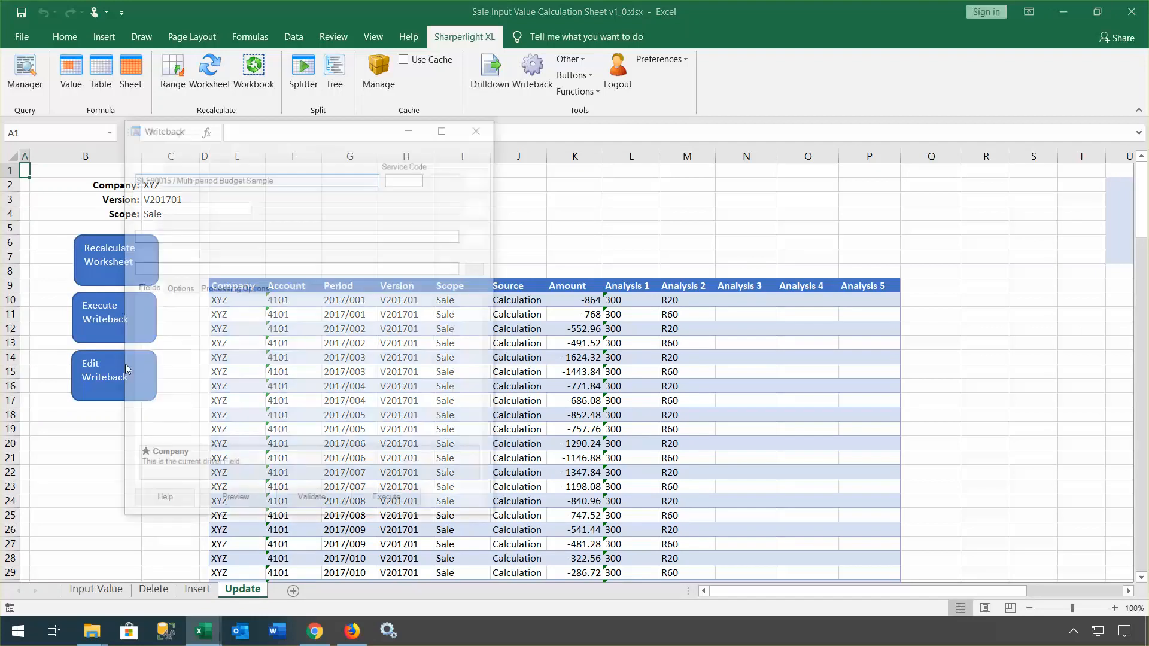
{"action": "left_click_drag", "start_coordinate": [227, 121], "coordinate": [506, 112]}
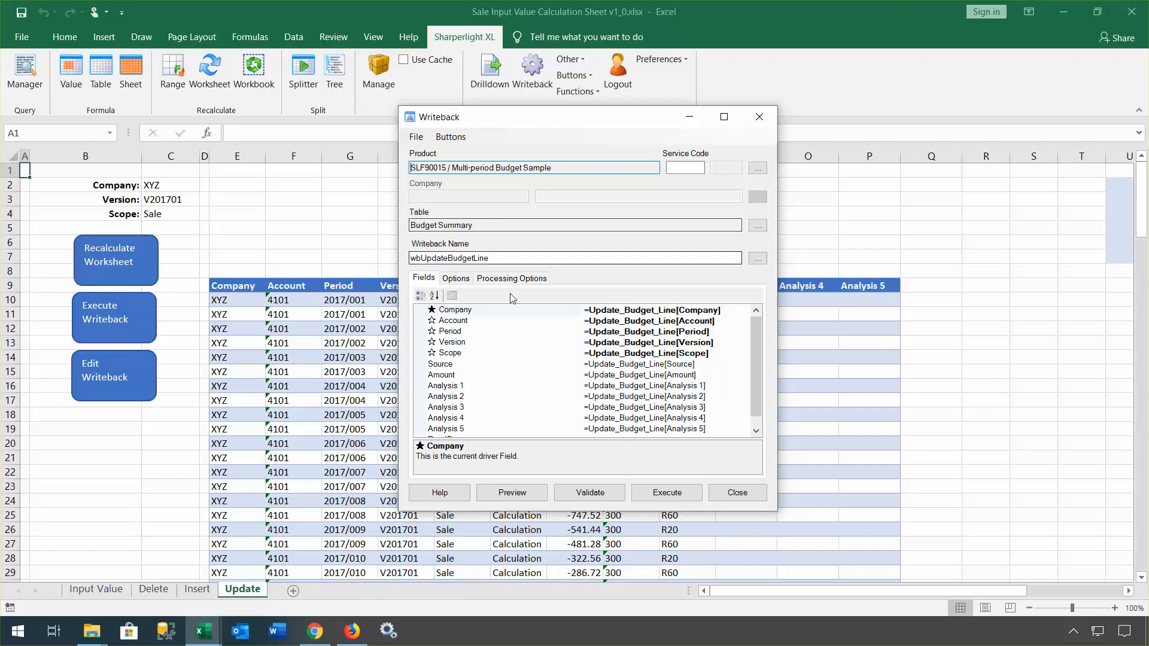
{"action": "left_click", "coordinate": [730, 498]}
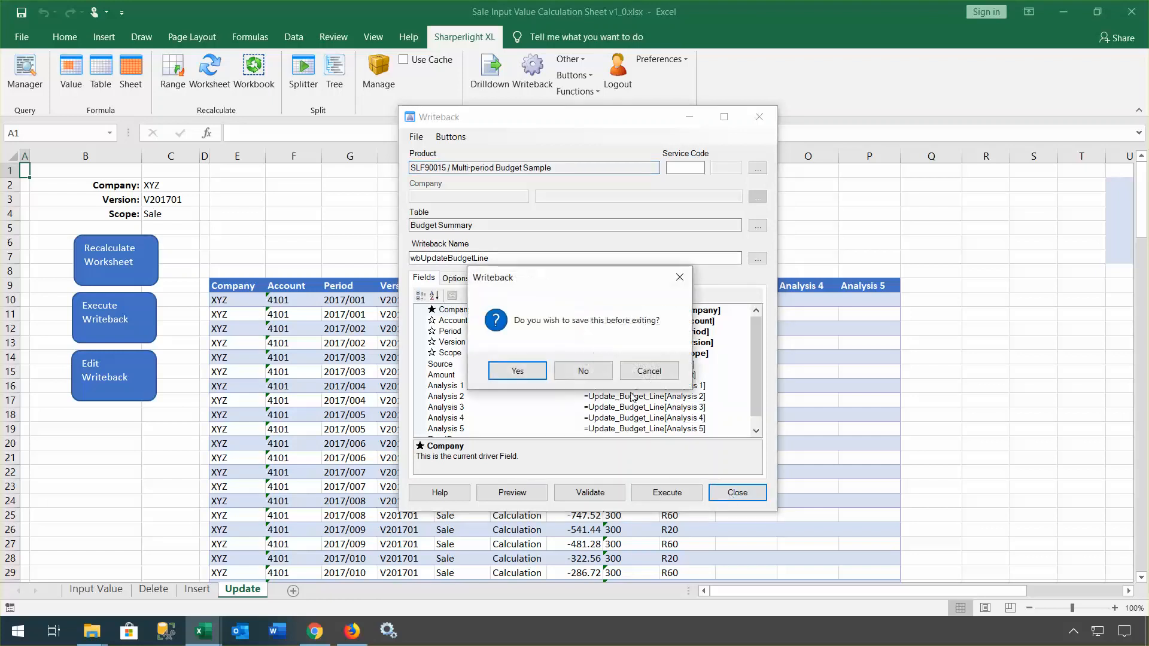
{"action": "left_click", "coordinate": [592, 369]}
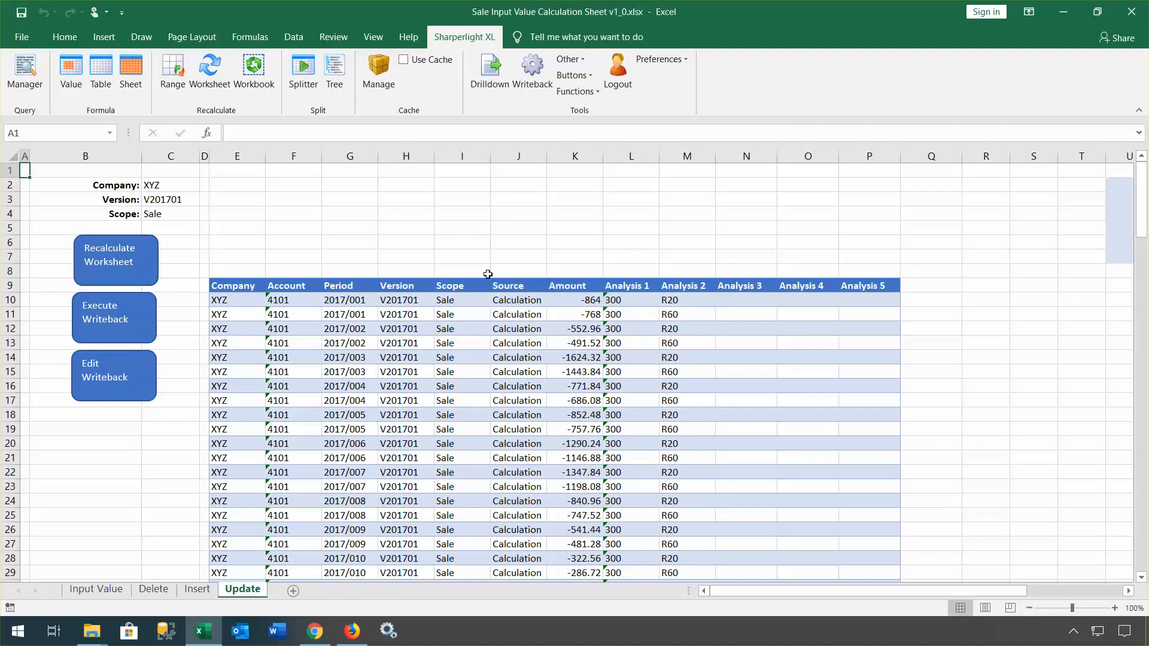
{"action": "left_click", "coordinate": [462, 270]}
Step: Open Writeback Helper Sample v2_0.xlsx and inspect the formulas in L15 and K6
{"action": "left_click", "coordinate": [21, 37]}
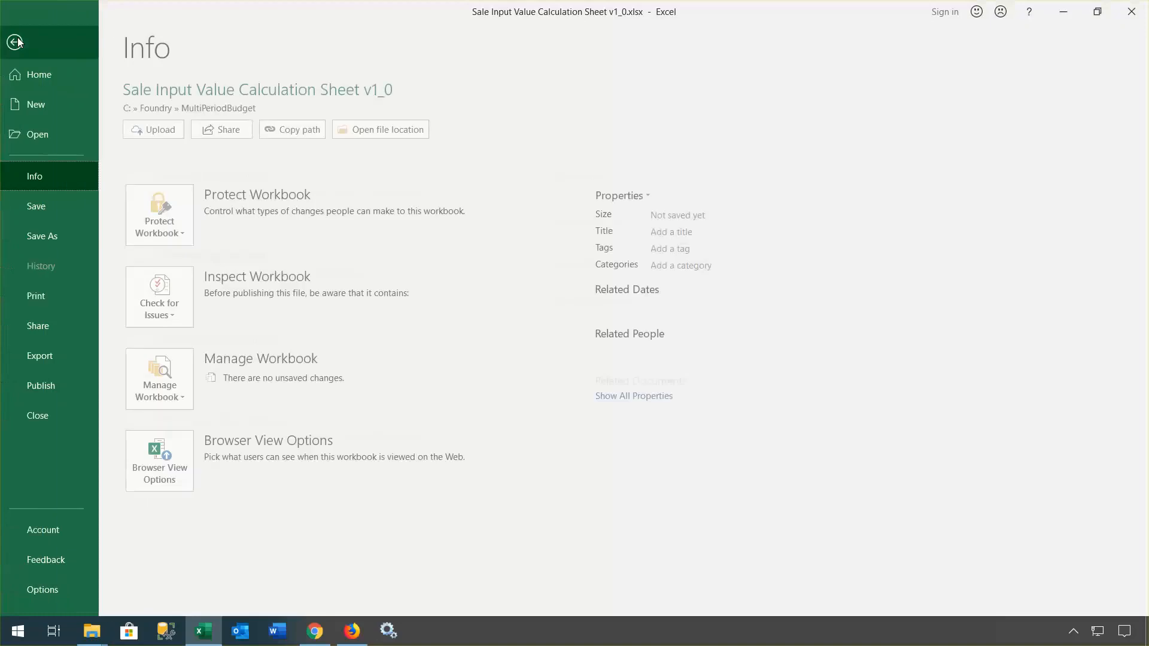
{"action": "left_click", "coordinate": [50, 137]}
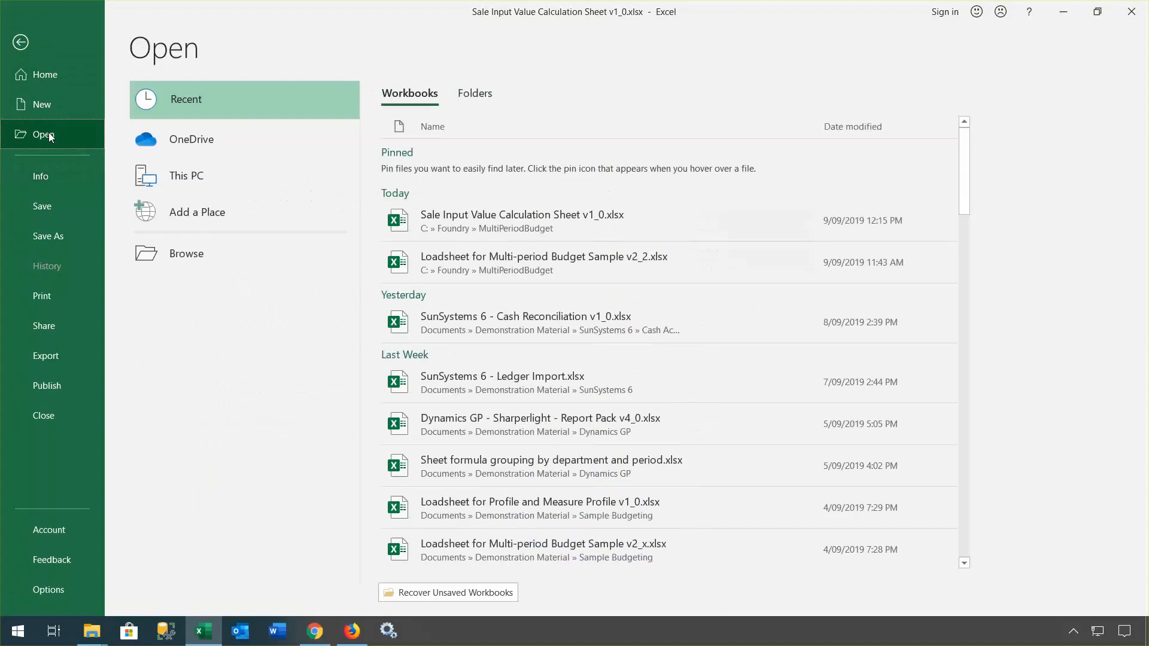
{"action": "left_click", "coordinate": [177, 256]}
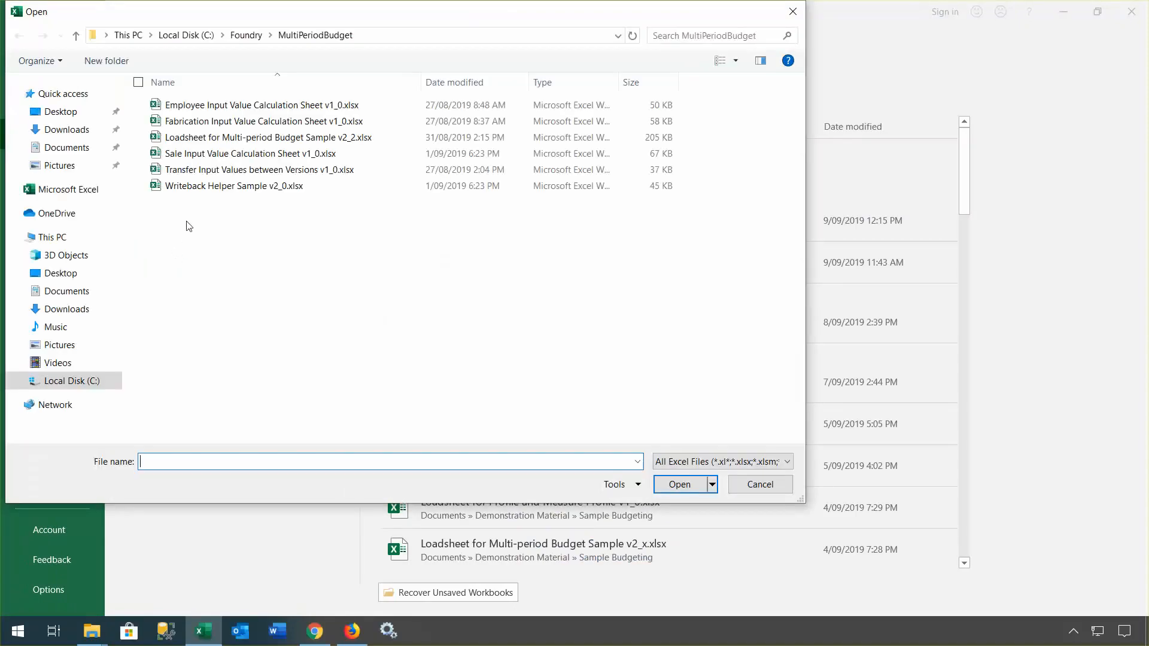
{"action": "double_click", "coordinate": [197, 185]}
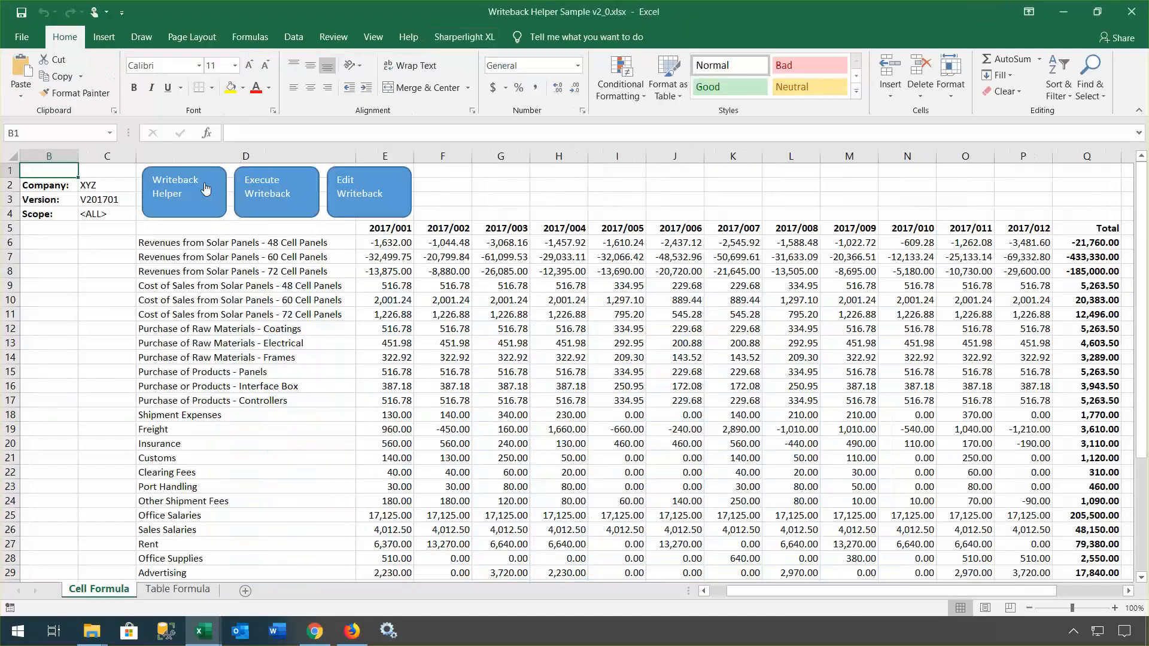
{"action": "left_click", "coordinate": [803, 375]}
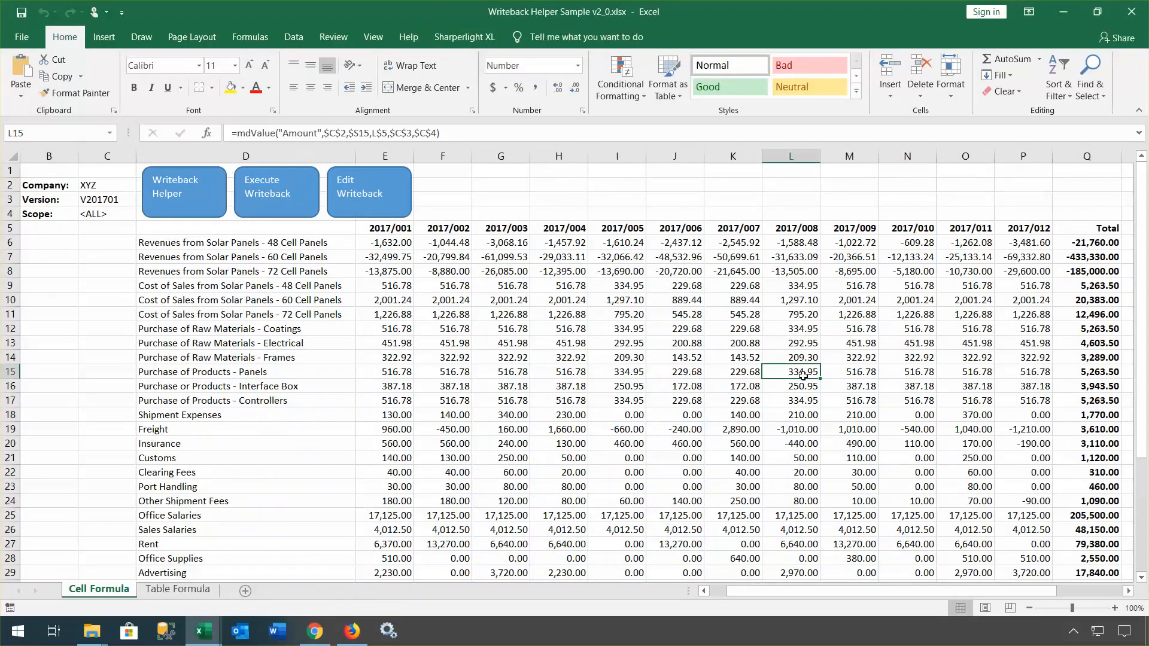
{"action": "left_click", "coordinate": [745, 244]}
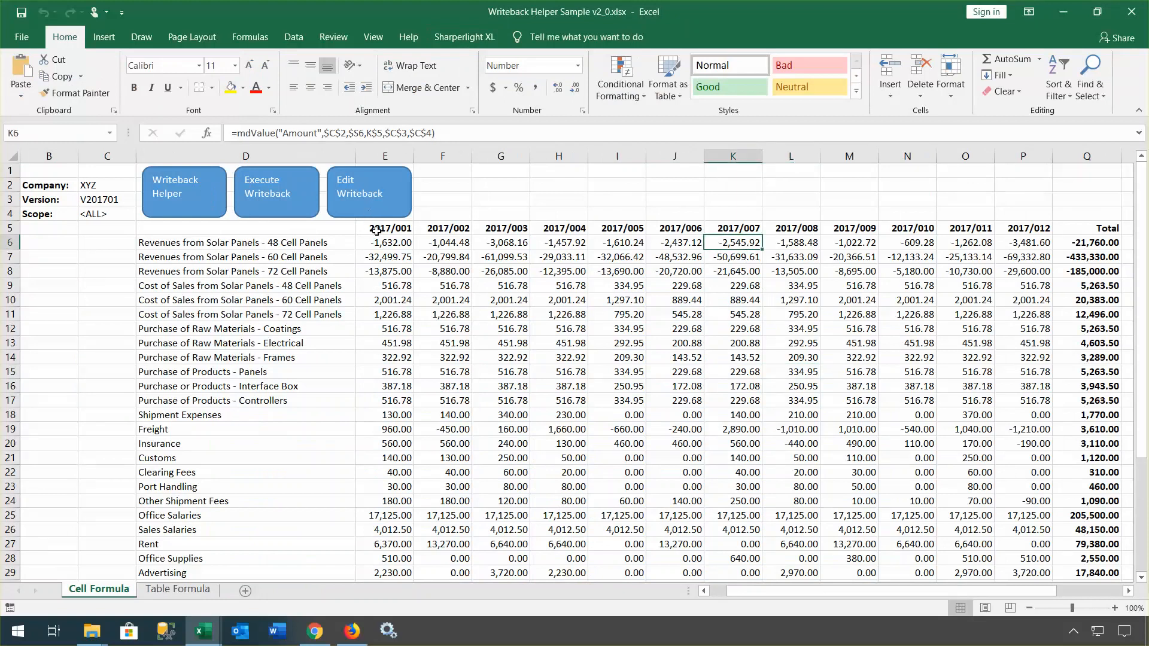
Step: Recalculate E6:P12, updating 2017/008 48 Cell Panels revenue to -1,847.52
{"action": "left_click_drag", "start_coordinate": [383, 242], "coordinate": [1119, 336]}
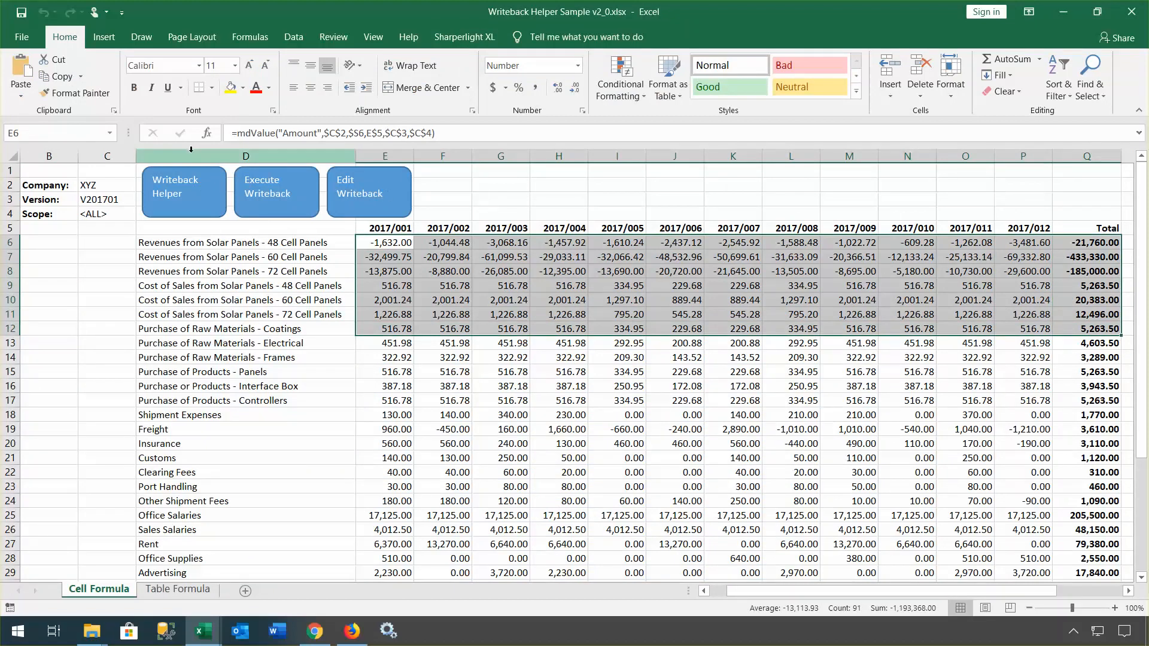
{"action": "left_click", "coordinate": [464, 36]}
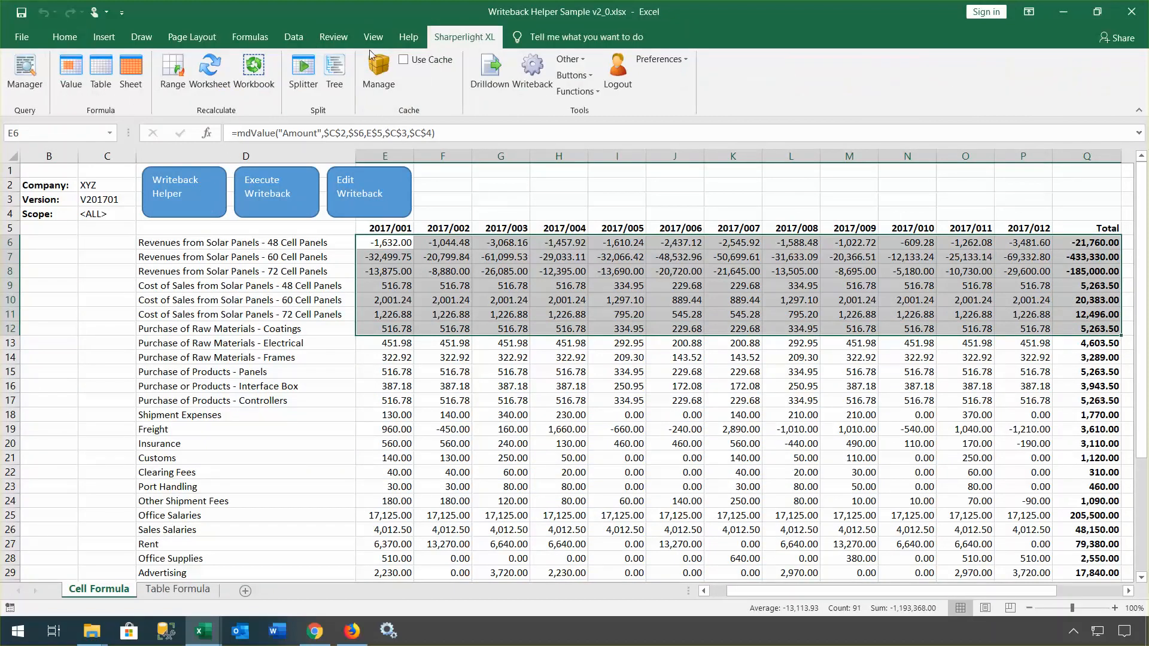
{"action": "left_click", "coordinate": [174, 82]}
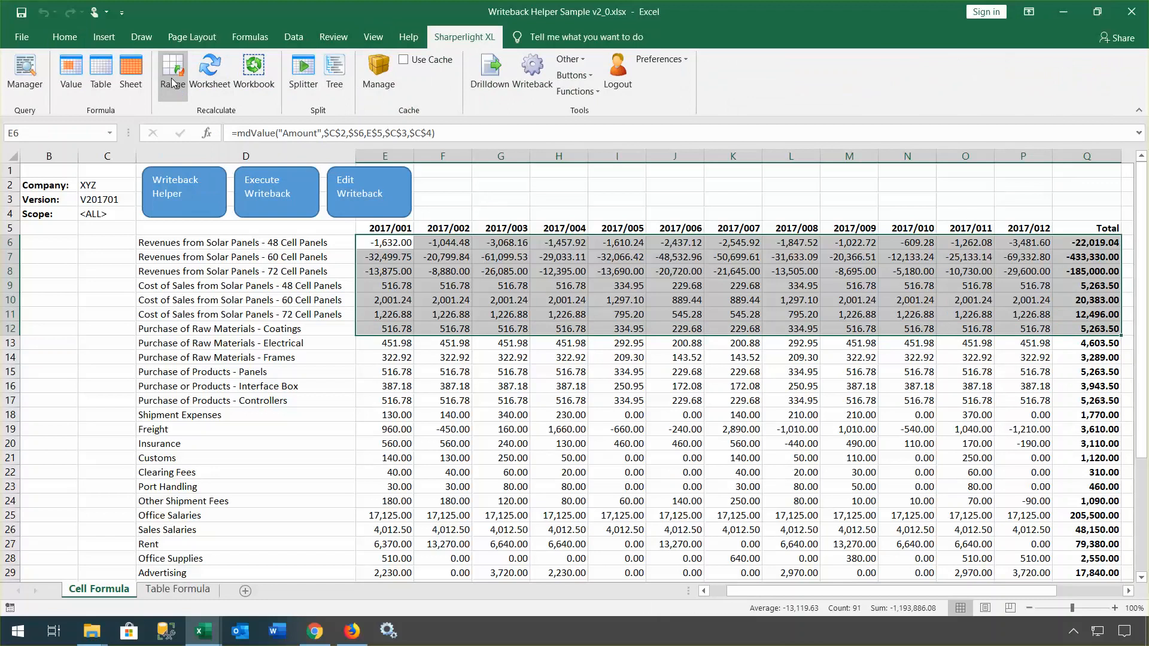
{"action": "left_click", "coordinate": [787, 242]}
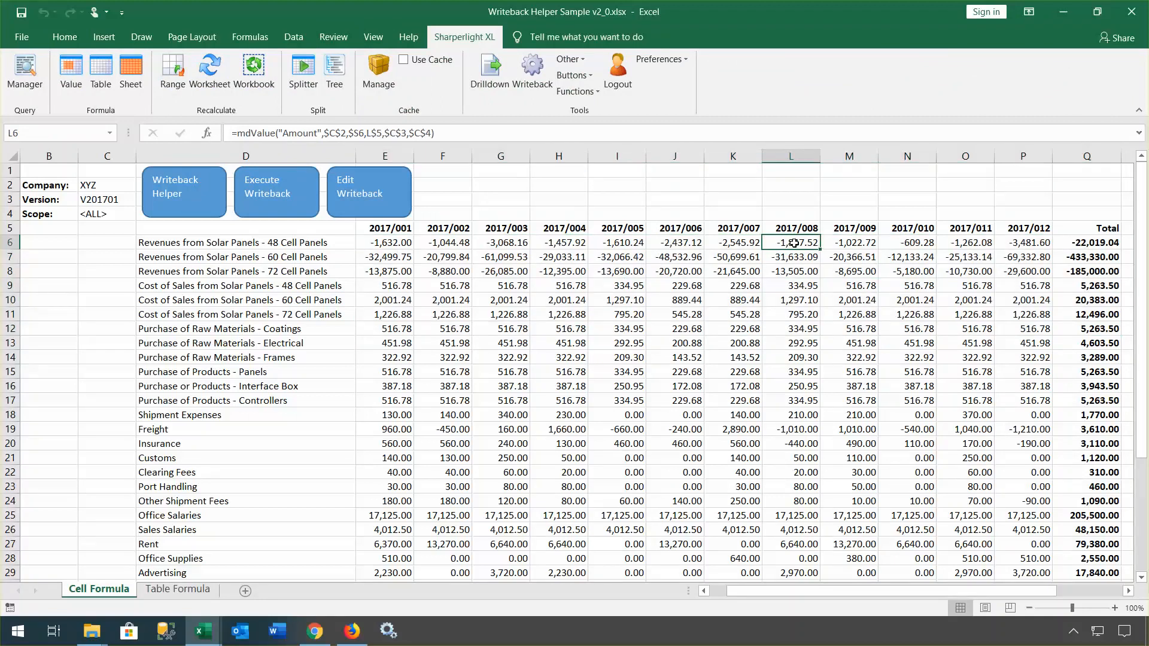
{"action": "left_click", "coordinate": [489, 72]}
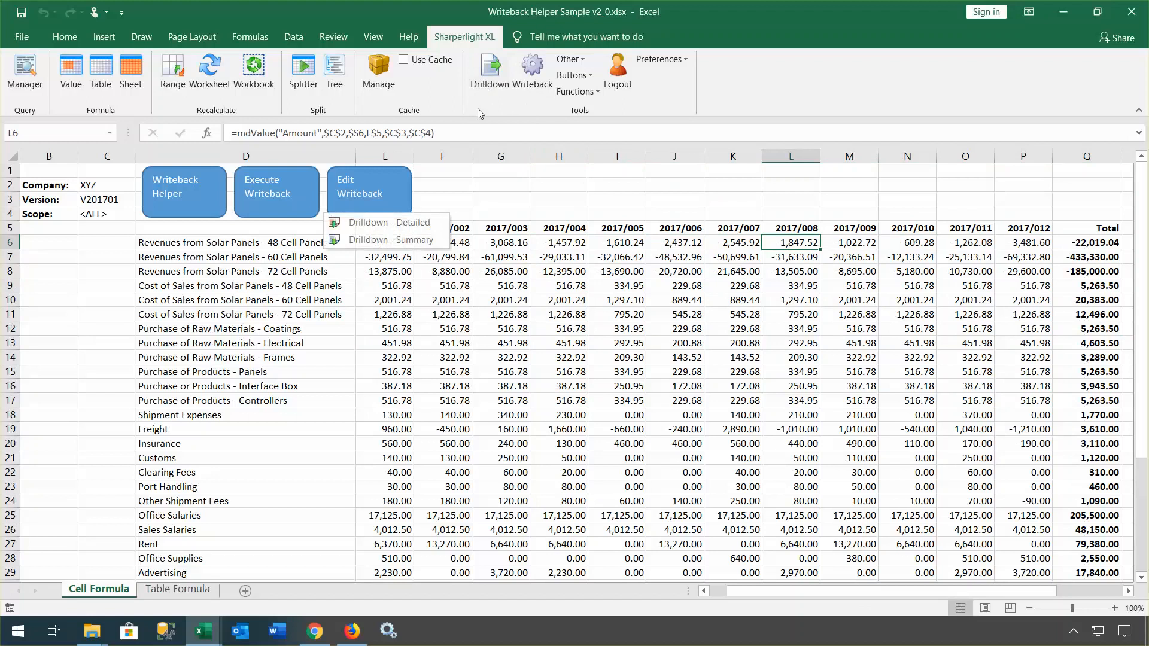
{"action": "left_click", "coordinate": [420, 224]}
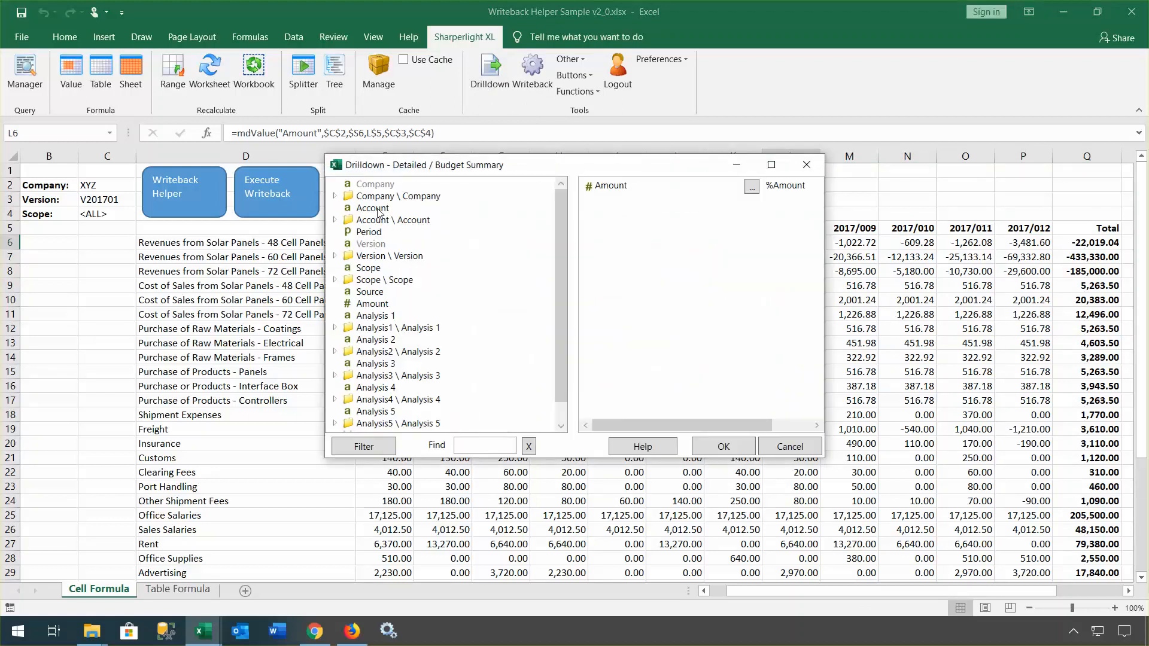
{"action": "right_click", "coordinate": [377, 210]}
{"action": "left_click", "coordinate": [338, 235]}
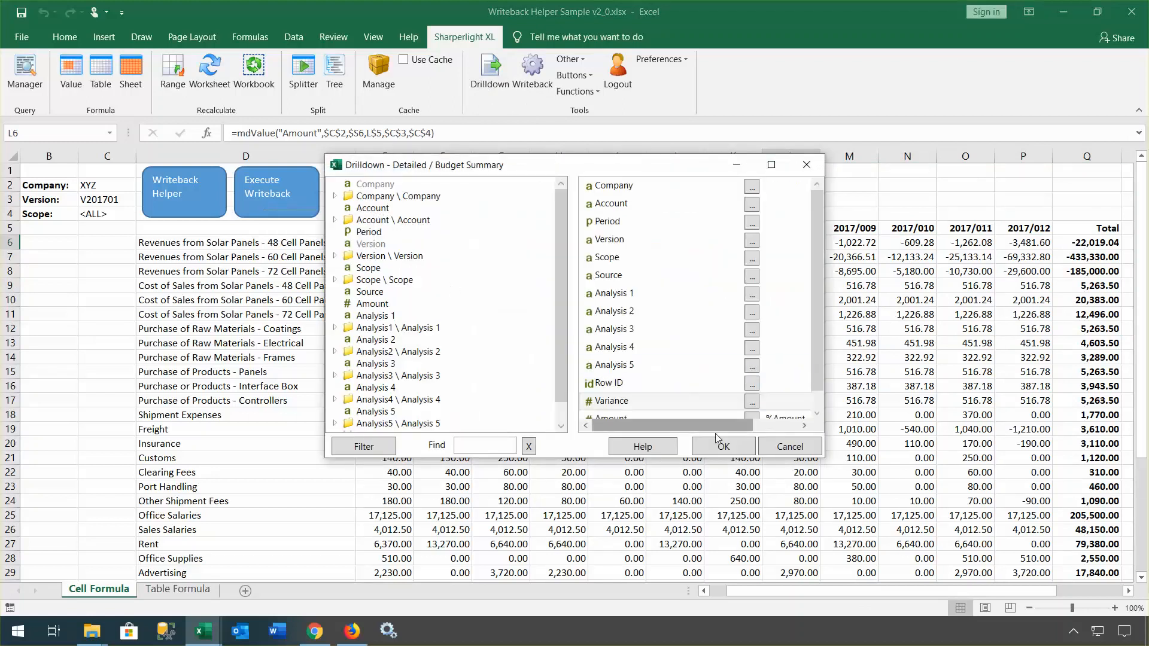
{"action": "left_click", "coordinate": [722, 450]}
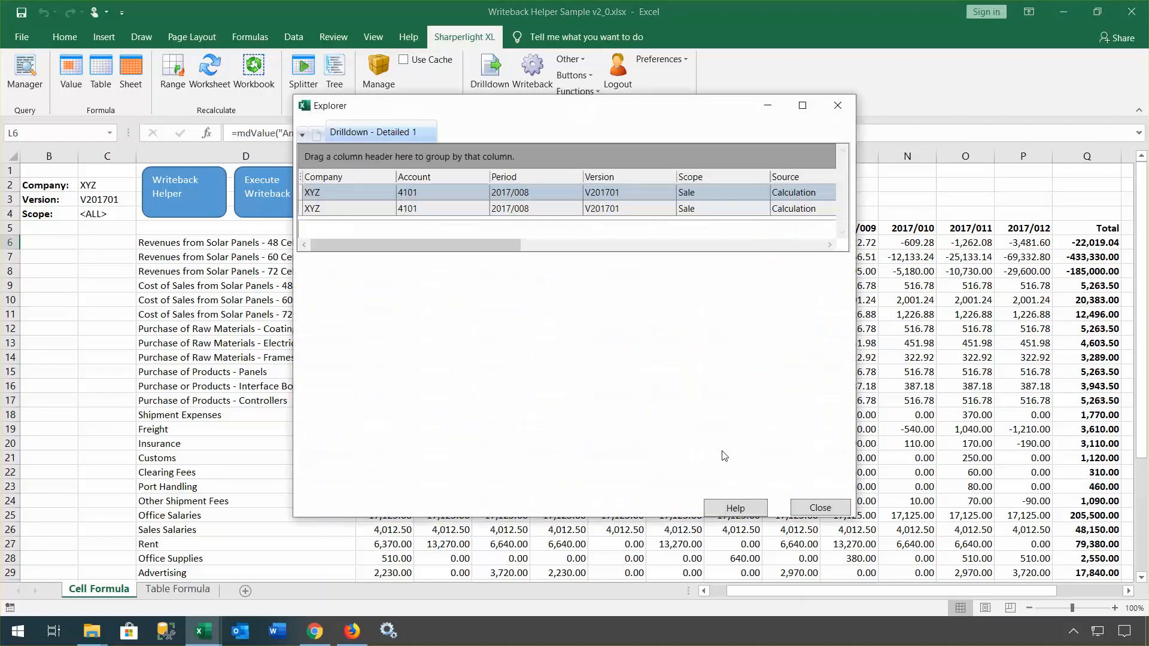
{"action": "left_click_drag", "start_coordinate": [480, 246], "coordinate": [762, 260]}
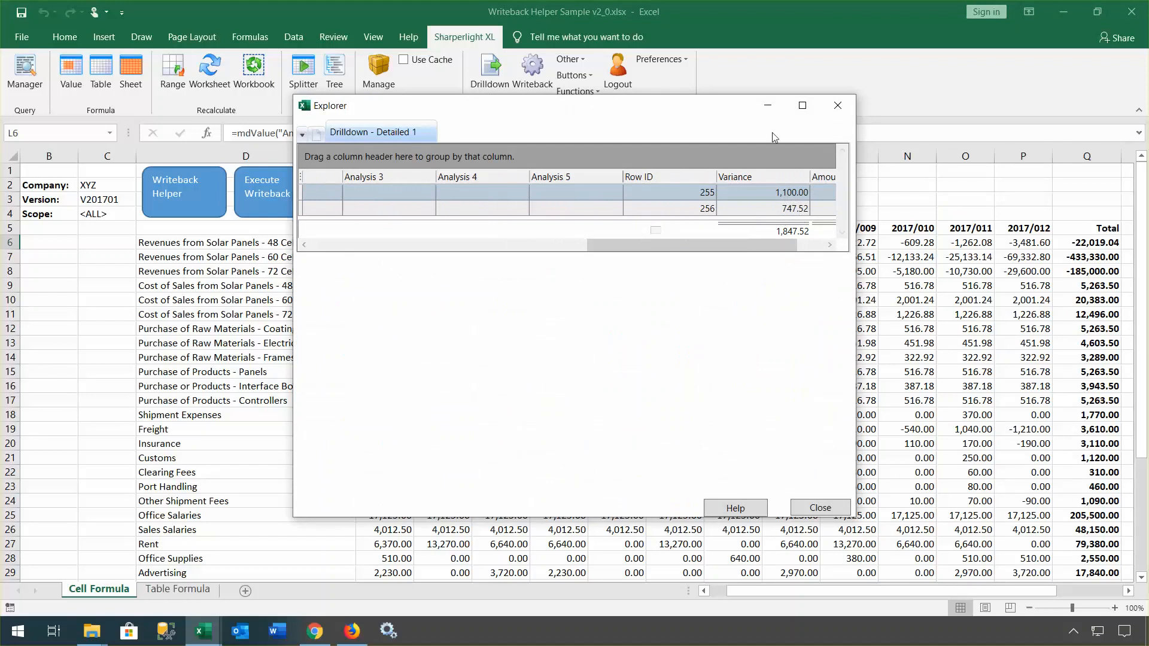
{"action": "left_click_drag", "start_coordinate": [744, 116], "coordinate": [682, 120]}
{"action": "left_click_drag", "start_coordinate": [695, 246], "coordinate": [582, 248]}
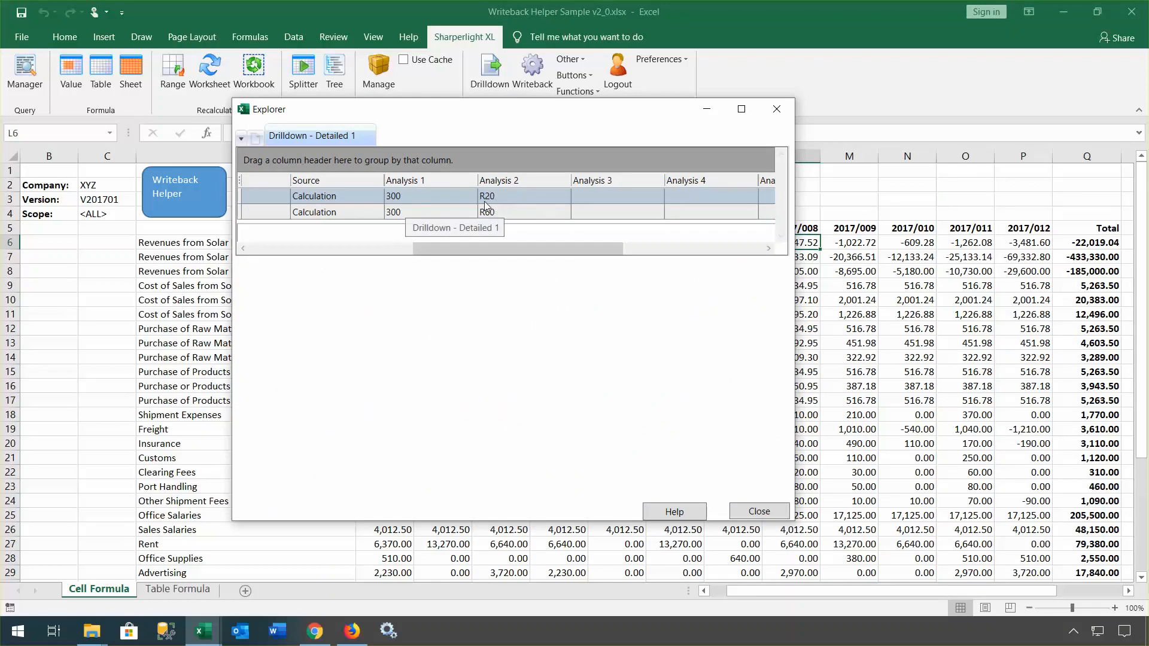
{"action": "left_click", "coordinate": [758, 511]}
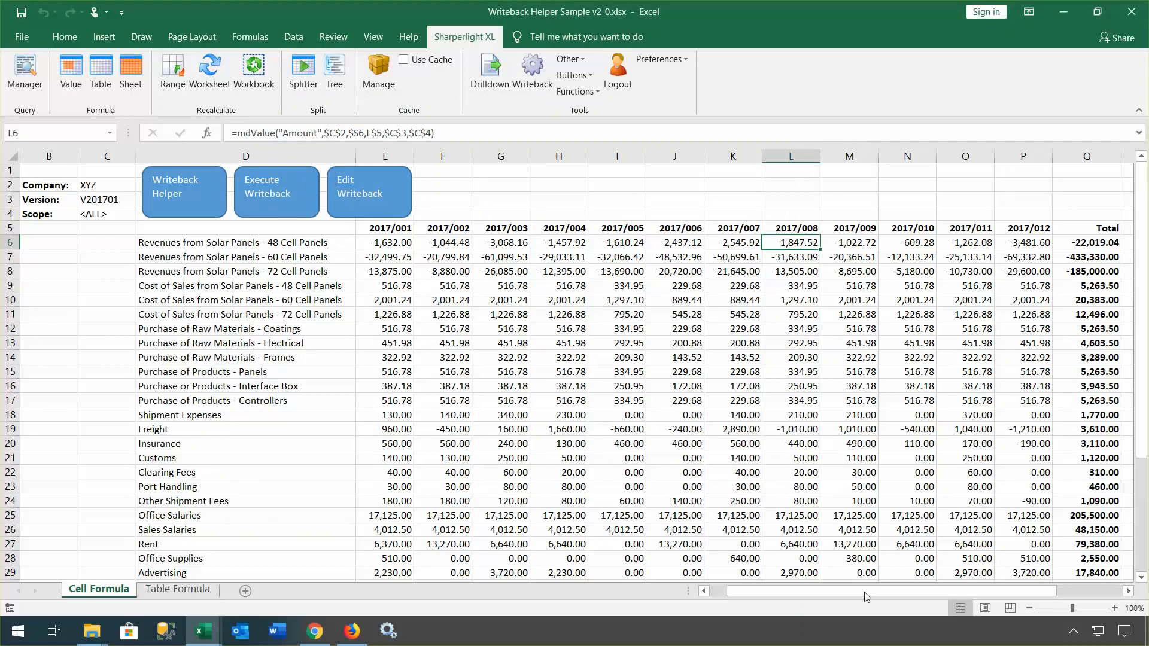
{"action": "mouse_move", "coordinate": [877, 591]}
{"action": "left_mouse_down"}
{"action": "mouse_move", "coordinate": [943, 591]}
{"action": "mouse_move", "coordinate": [893, 597]}
{"action": "left_mouse_up"}
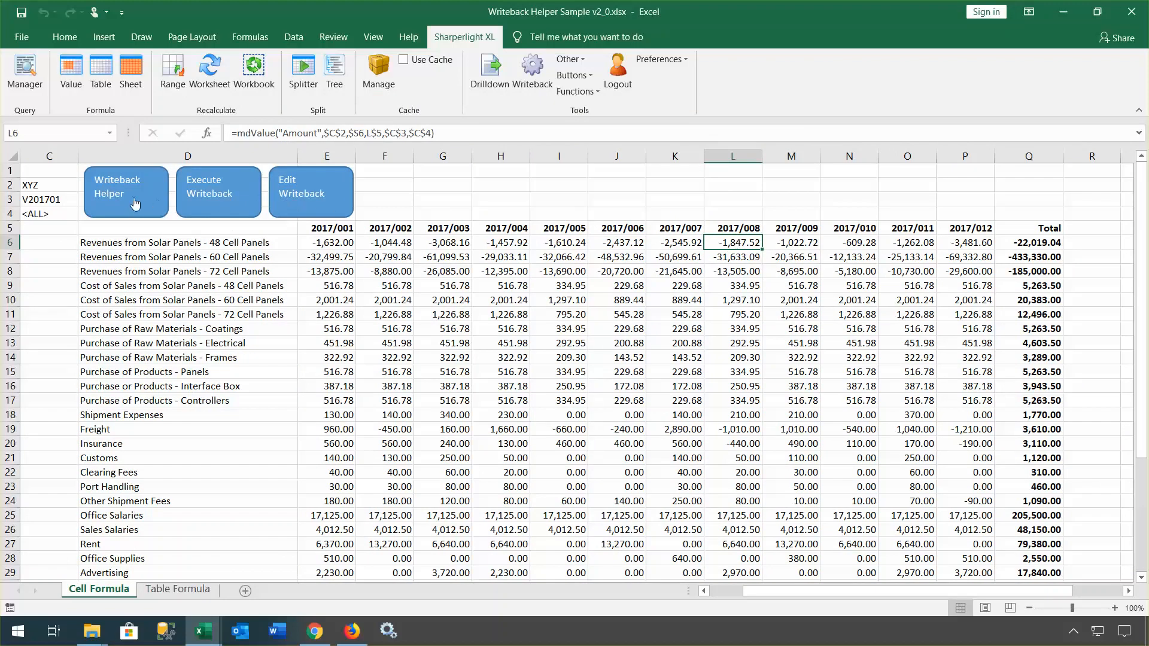
Step: Open the sheet's writeback configuration and close it without saving
{"action": "left_click", "coordinate": [298, 199]}
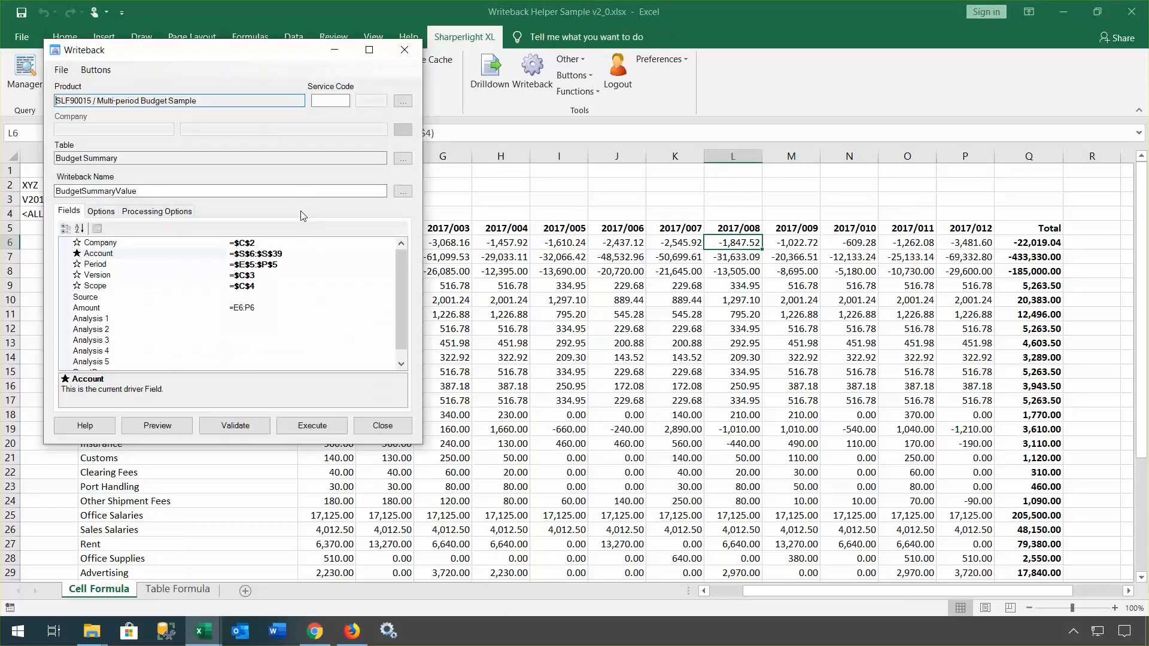
{"action": "left_click", "coordinate": [386, 426]}
{"action": "left_click", "coordinate": [581, 371]}
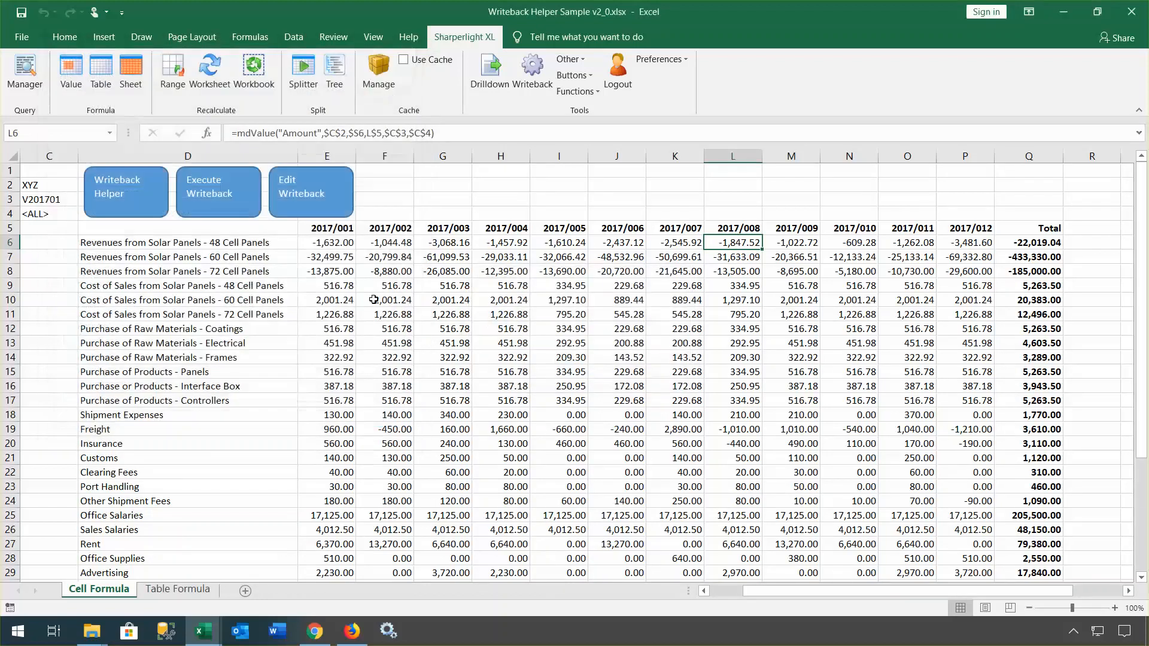
Step: Open the Writeback Helper, widen it, and move it away from the figures
{"action": "left_click", "coordinate": [128, 193]}
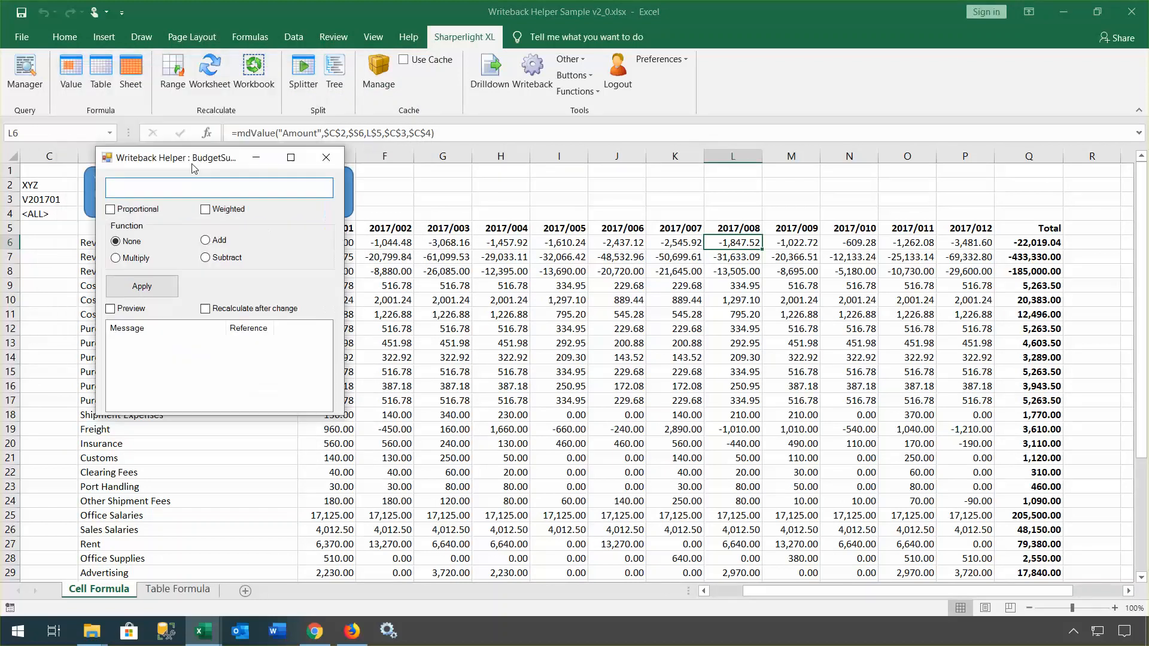
{"action": "left_click_drag", "start_coordinate": [192, 168], "coordinate": [260, 347]}
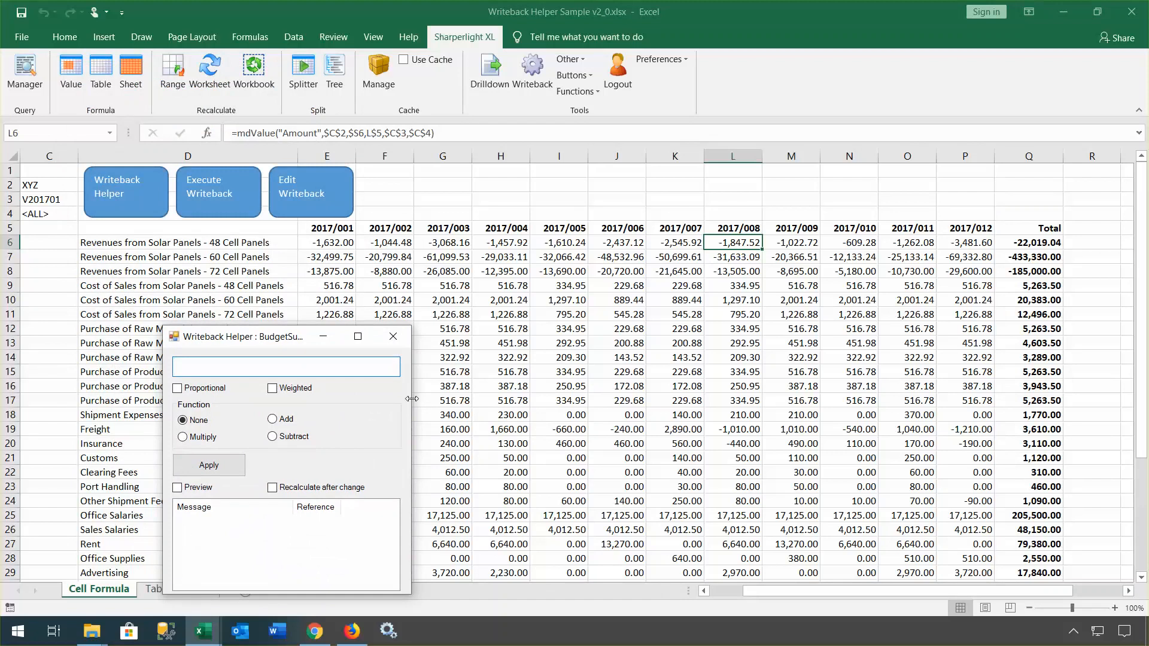
{"action": "left_click_drag", "start_coordinate": [412, 398], "coordinate": [505, 396]}
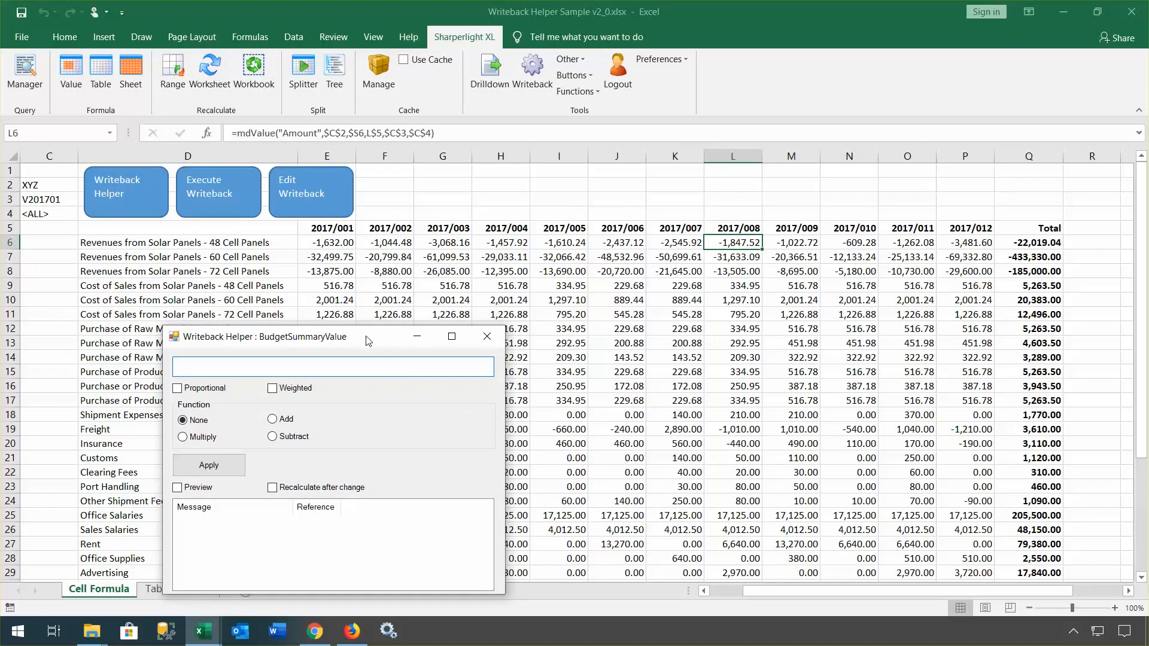
{"action": "left_click_drag", "start_coordinate": [367, 341], "coordinate": [266, 297]}
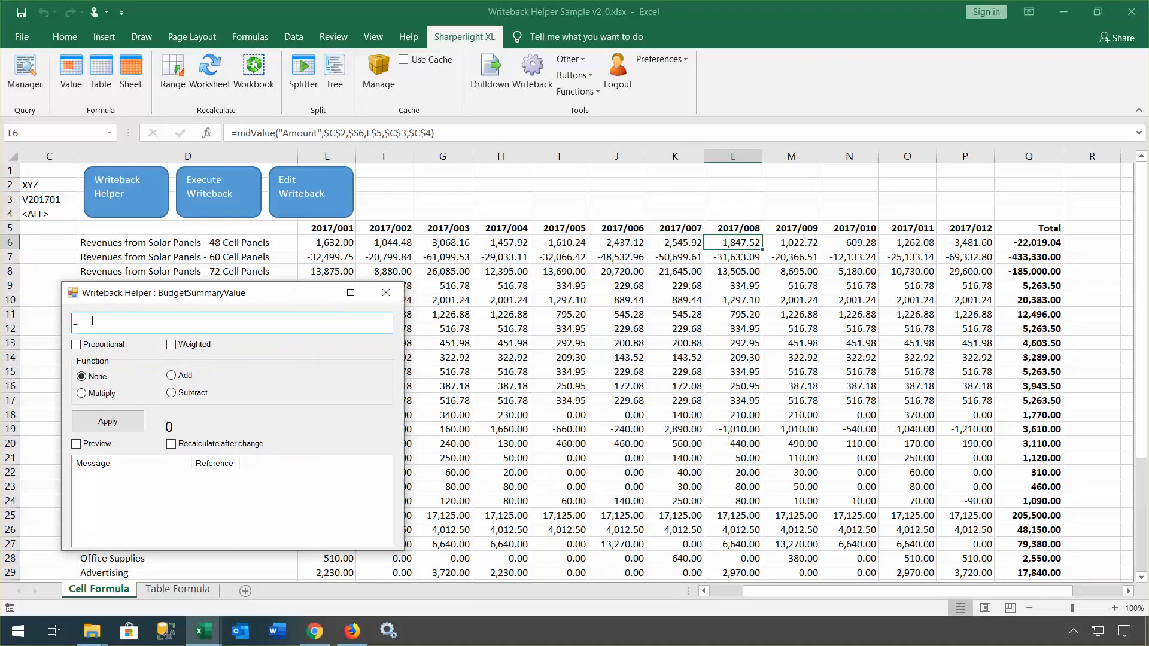
Step: Apply -1800 to L6 and widen the Message column to read 2 BudgetSummary records affected
{"action": "type", "text": "1800"}
{"action": "left_click", "coordinate": [114, 425]}
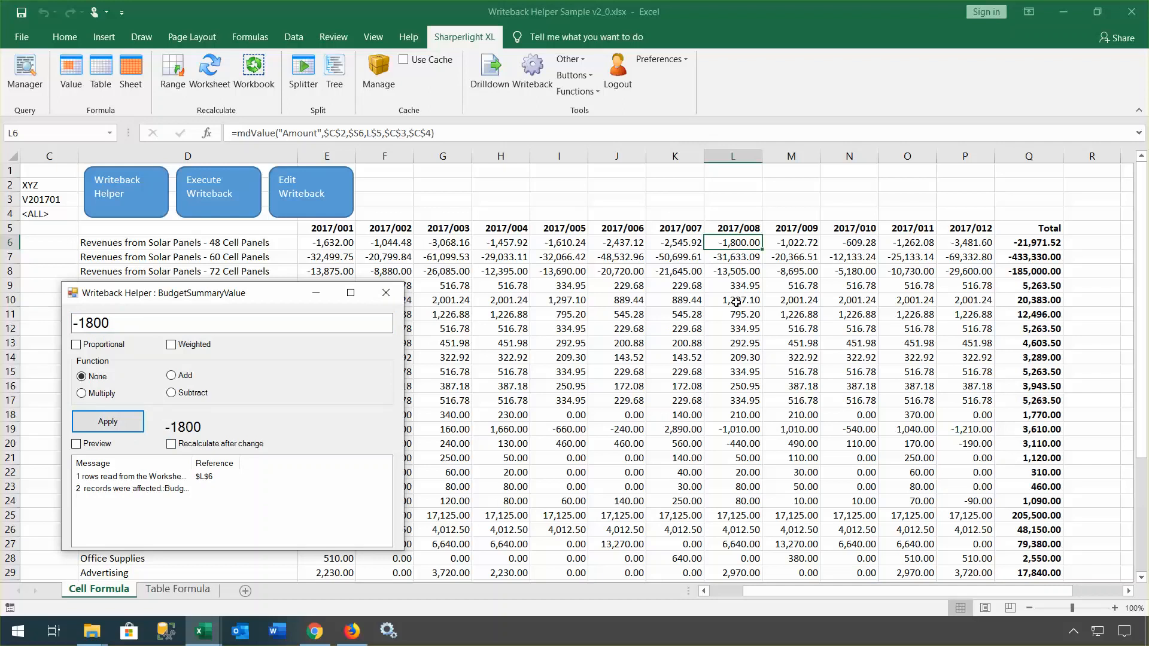
{"action": "left_click", "coordinate": [159, 489]}
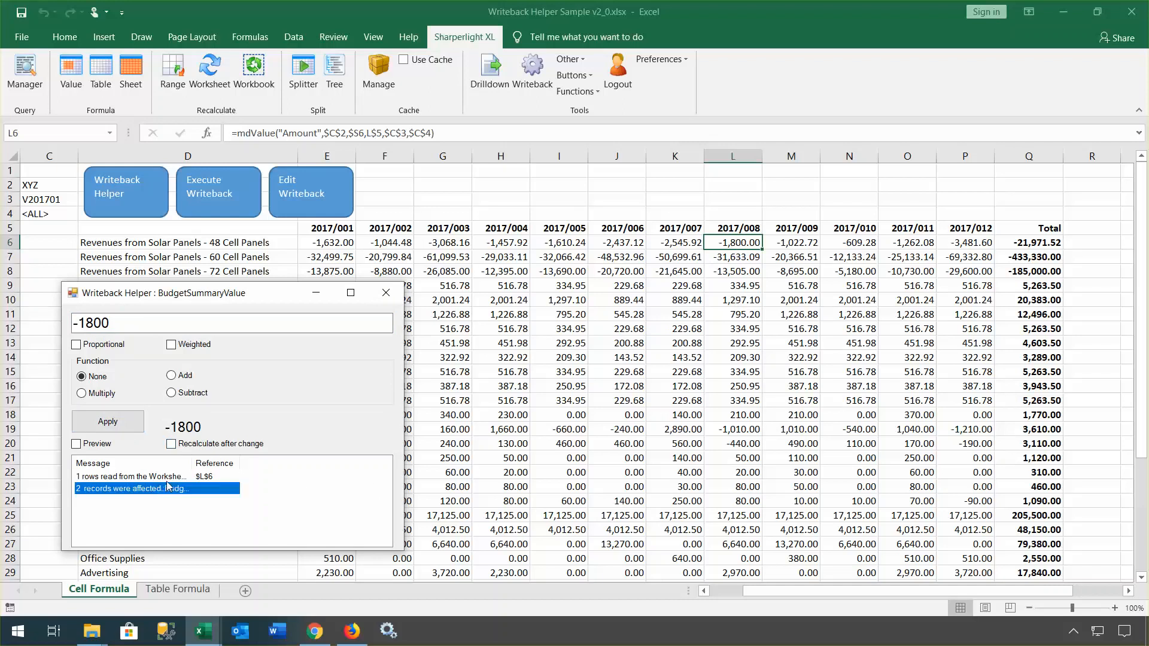
{"action": "left_click", "coordinate": [168, 477]}
{"action": "left_click_drag", "start_coordinate": [193, 463], "coordinate": [278, 463]}
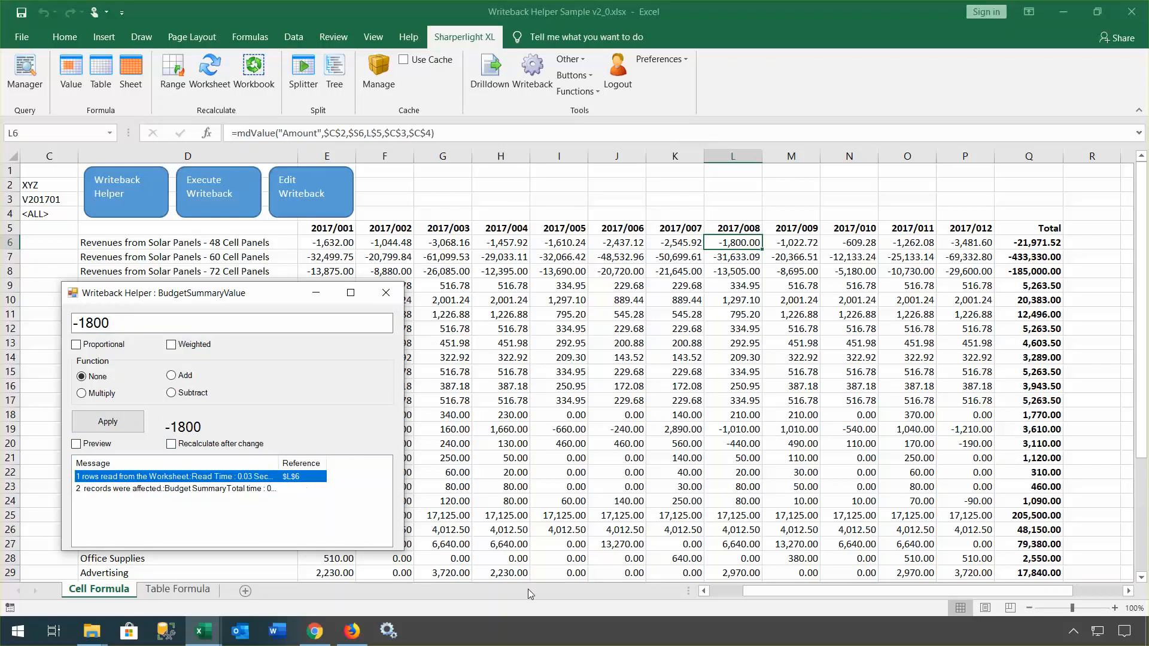
{"action": "left_click_drag", "start_coordinate": [799, 595], "coordinate": [745, 592]}
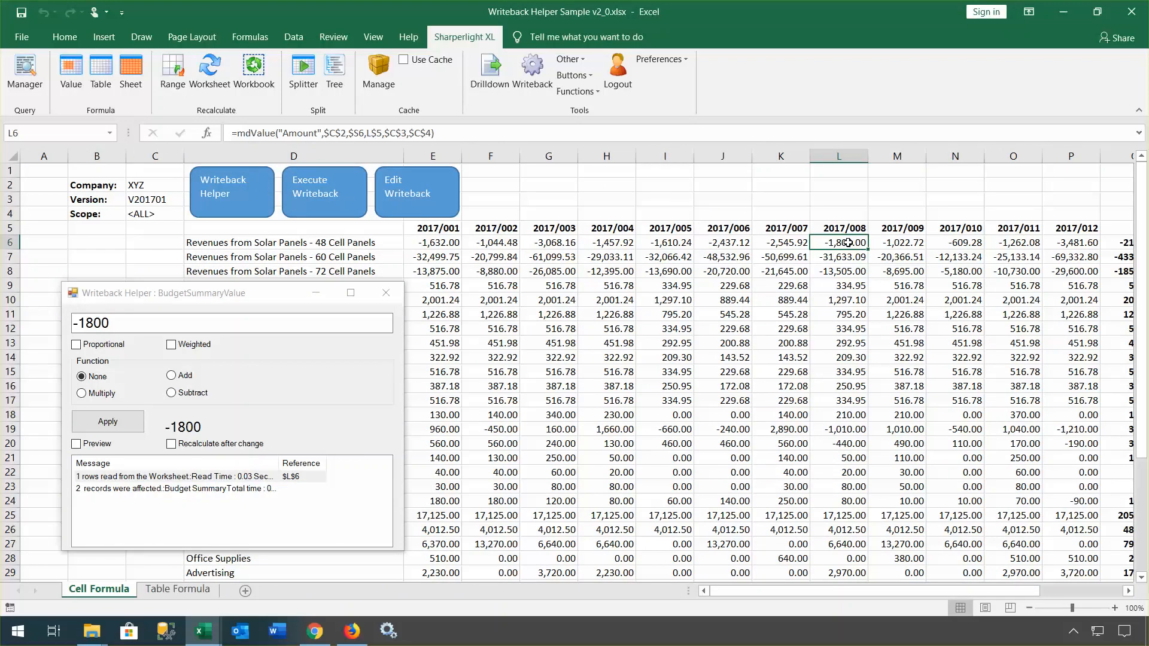
Step: Enter -1900 in L6 for 48 Cell Panels, close the Writeback Helper, and reselect L6 for Drilldown
{"action": "type", "text": "-"}
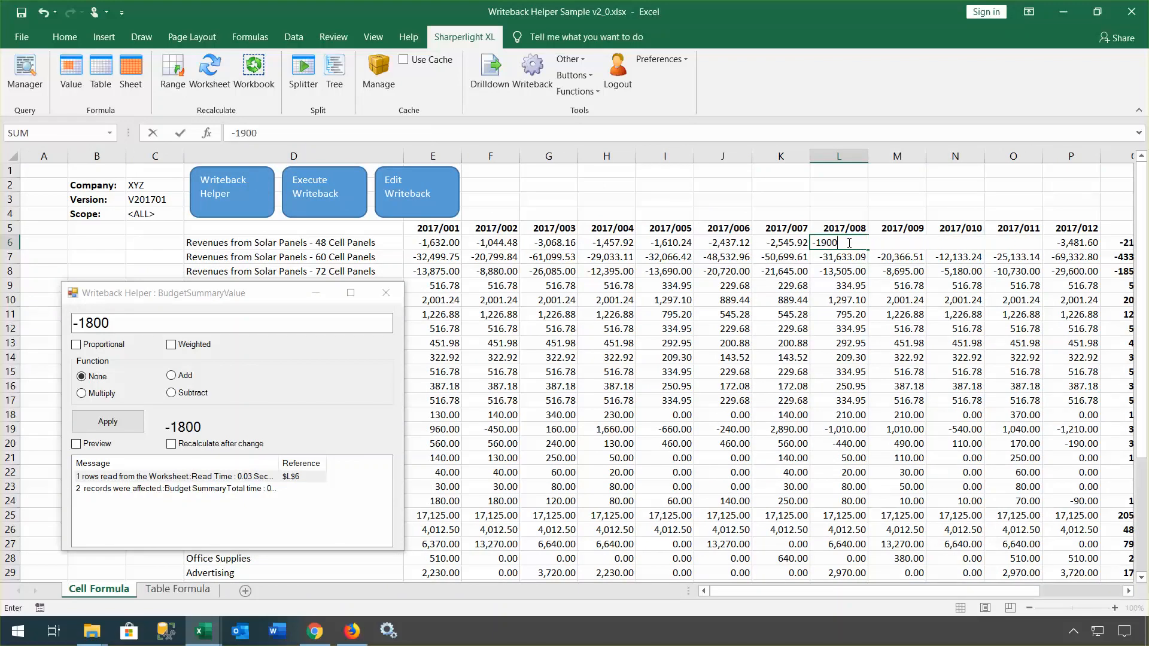
{"action": "type", "text": "1900"}
{"action": "key", "text": "Return"}
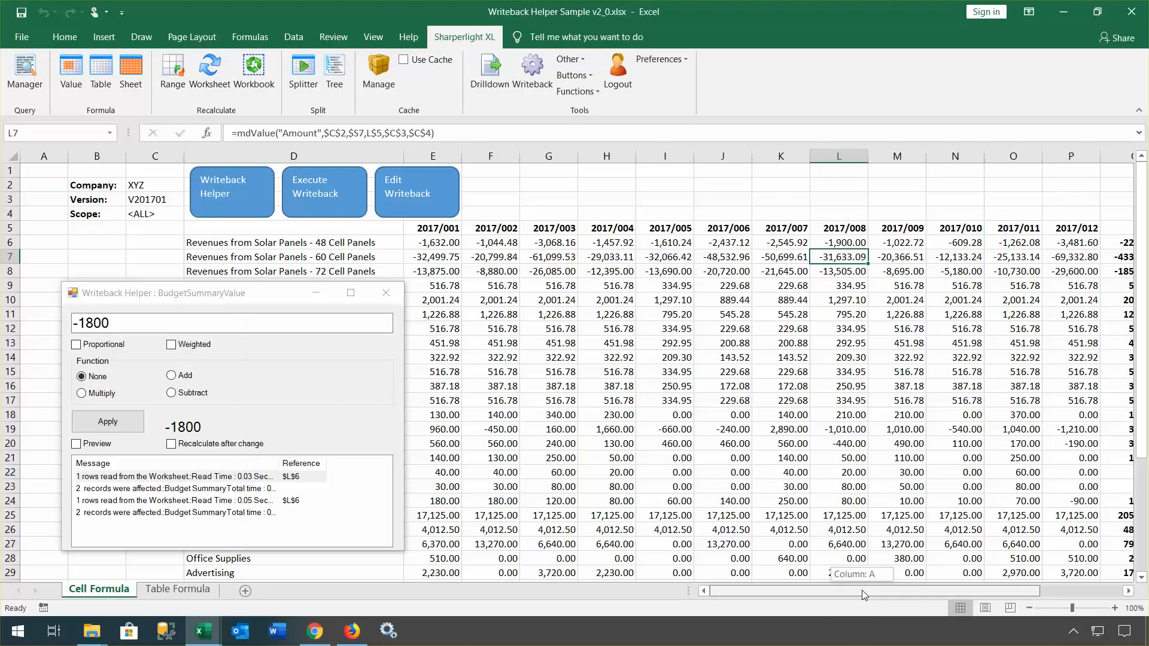
{"action": "left_click_drag", "start_coordinate": [862, 589], "coordinate": [893, 597]}
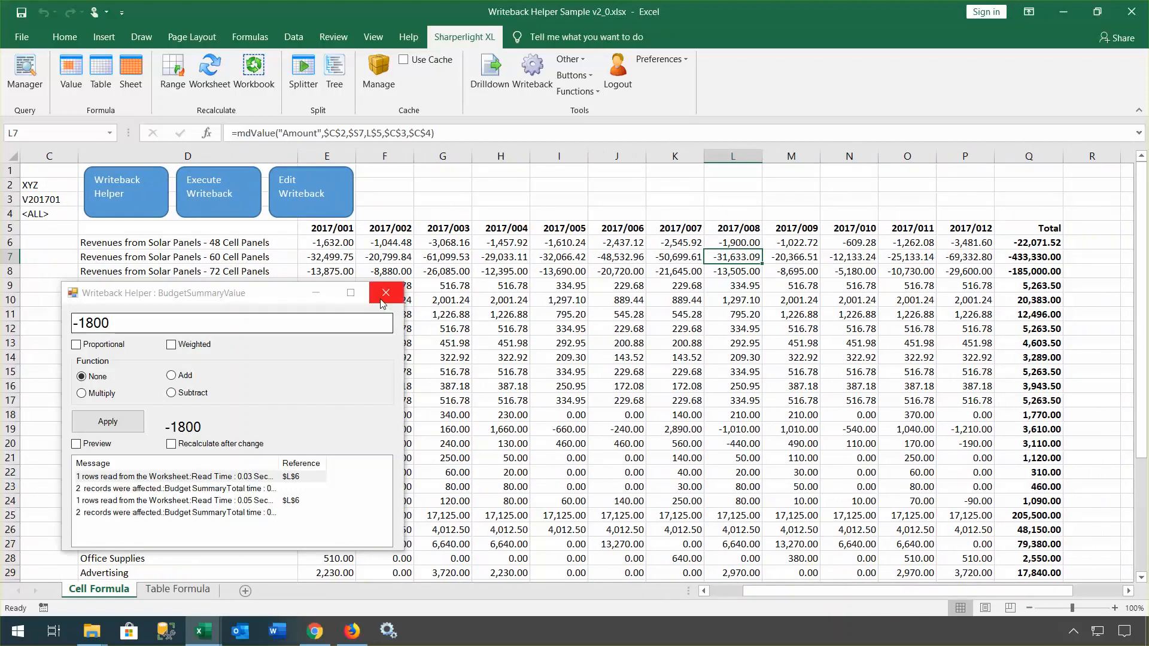
{"action": "left_click", "coordinate": [386, 292]}
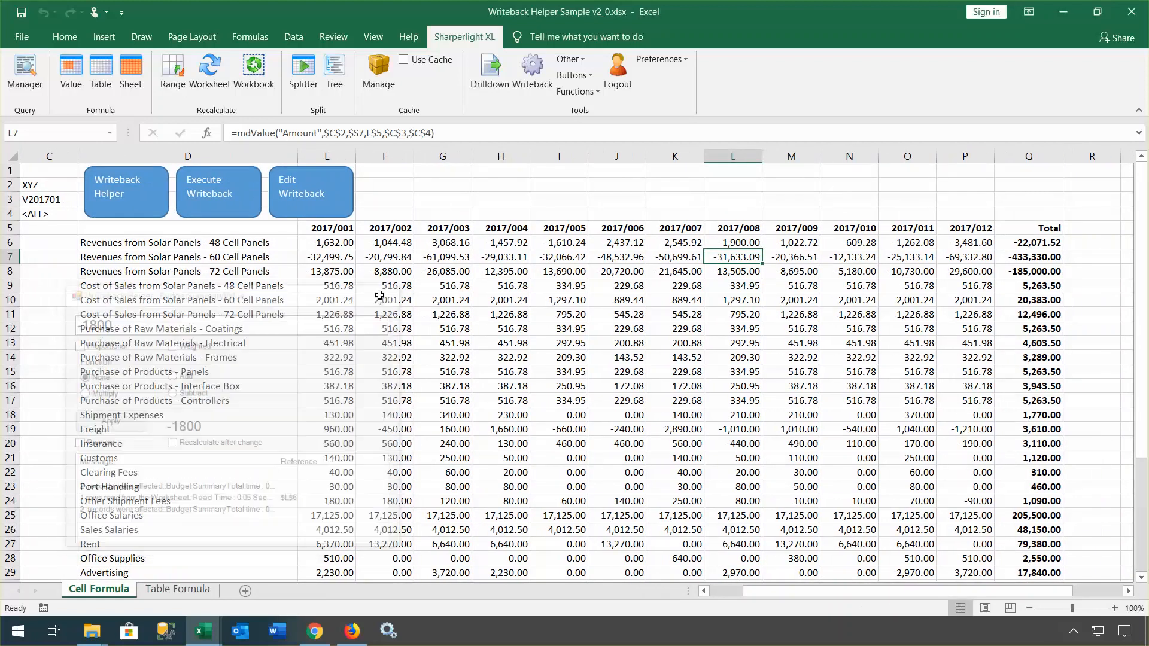
{"action": "left_click", "coordinate": [730, 244]}
{"action": "left_click", "coordinate": [489, 70]}
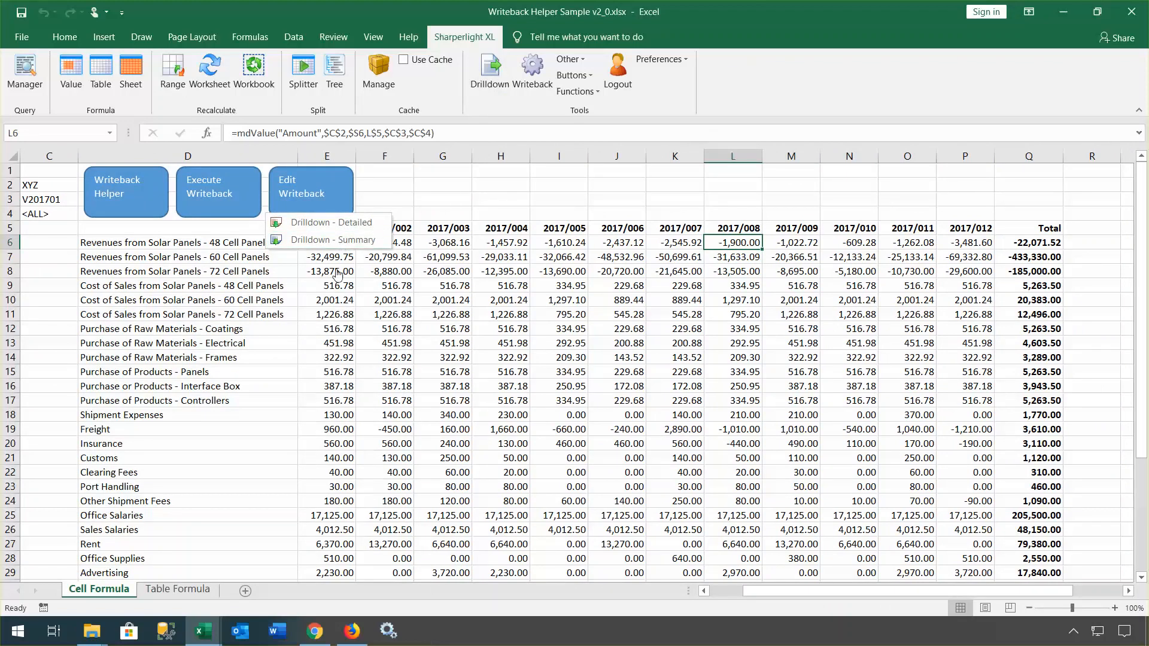
{"action": "left_click", "coordinate": [339, 223]}
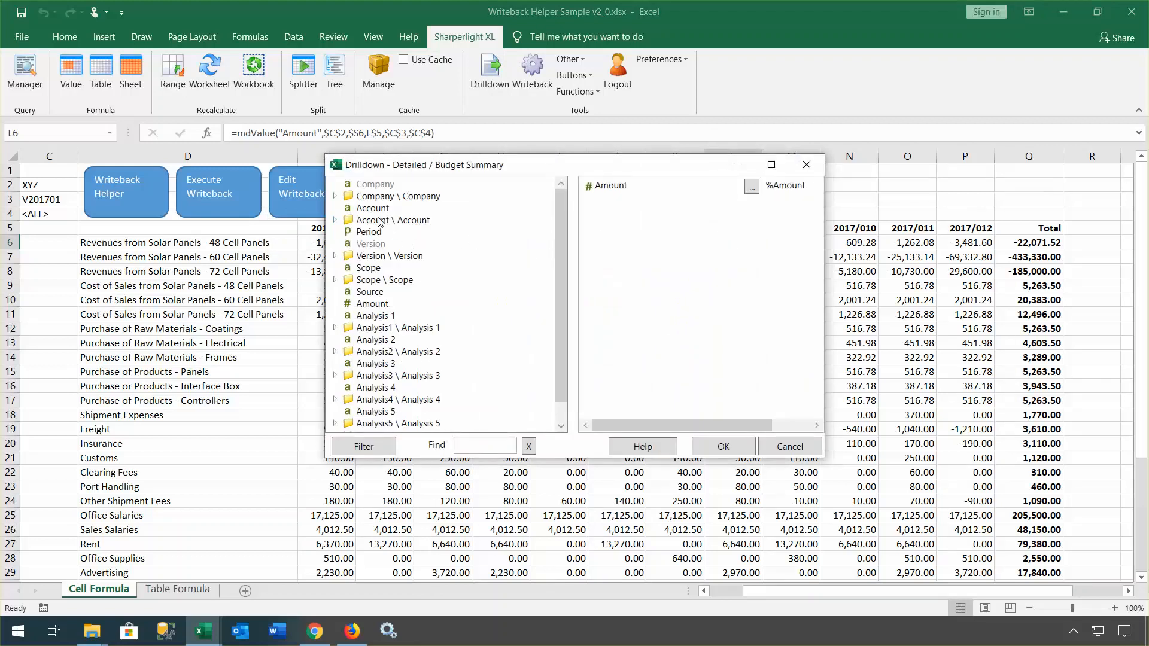
{"action": "left_click", "coordinate": [378, 212]}
{"action": "right_click", "coordinate": [378, 213]}
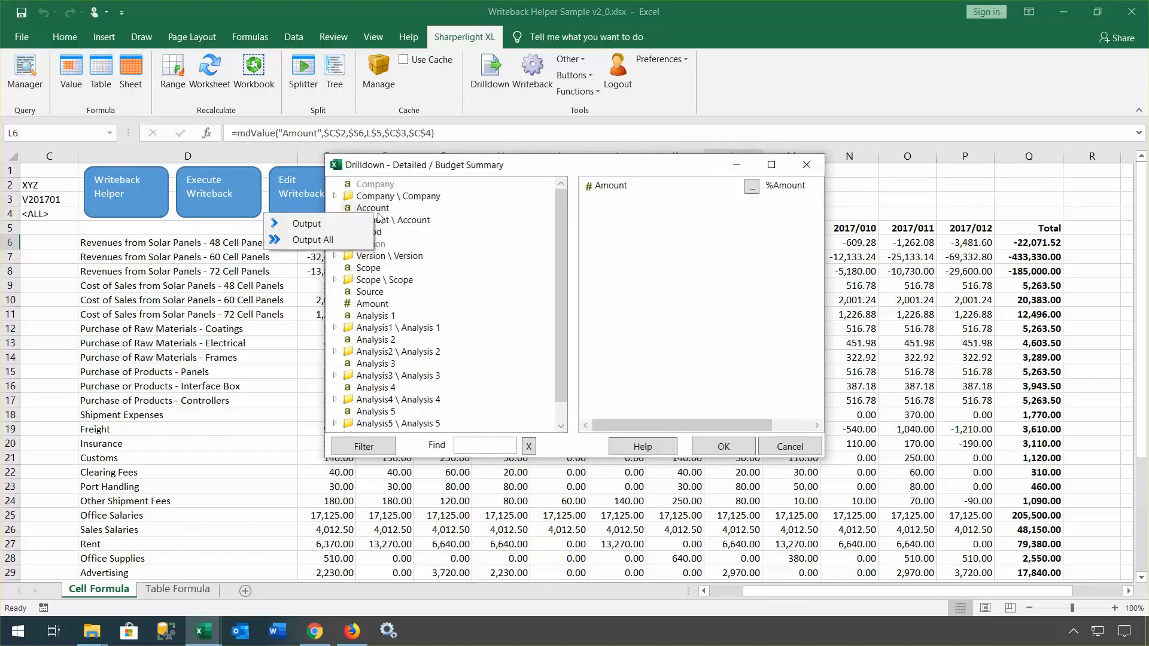
{"action": "left_click", "coordinate": [308, 239]}
{"action": "left_click", "coordinate": [722, 449]}
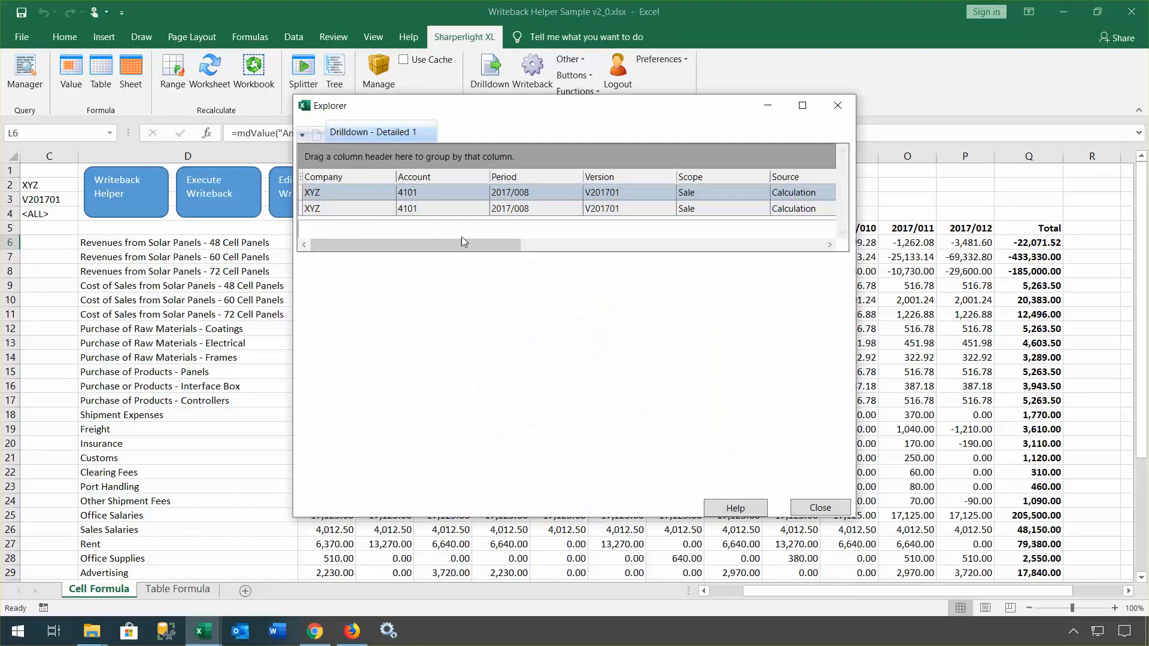
{"action": "left_click_drag", "start_coordinate": [461, 242], "coordinate": [801, 246]}
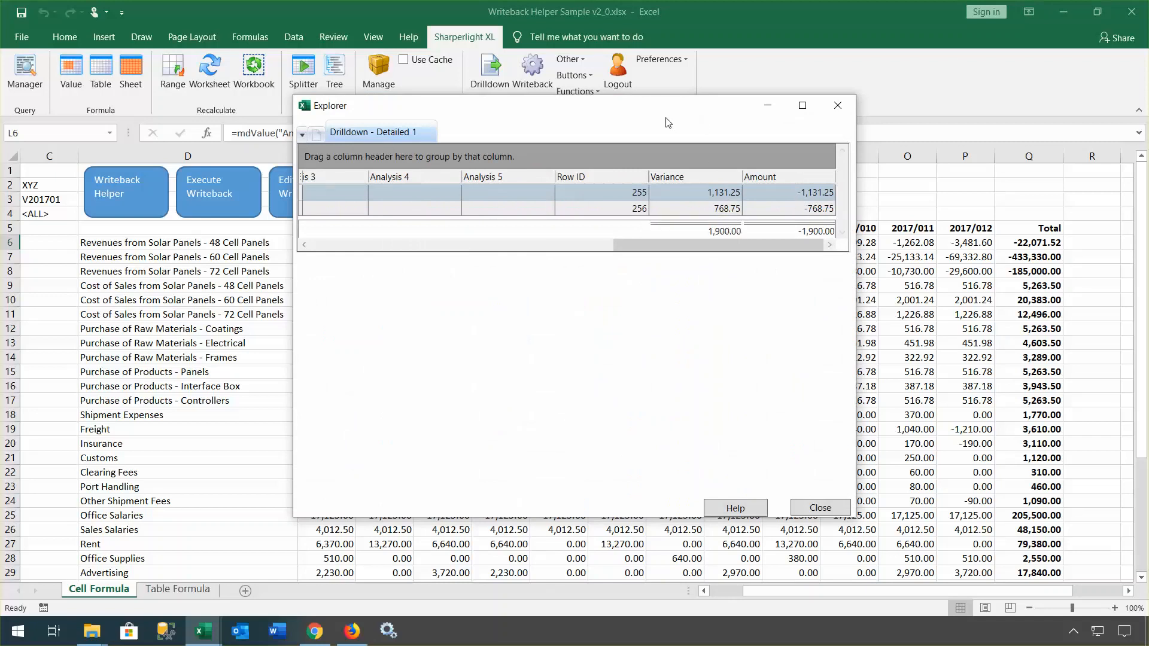
{"action": "left_click", "coordinate": [824, 509]}
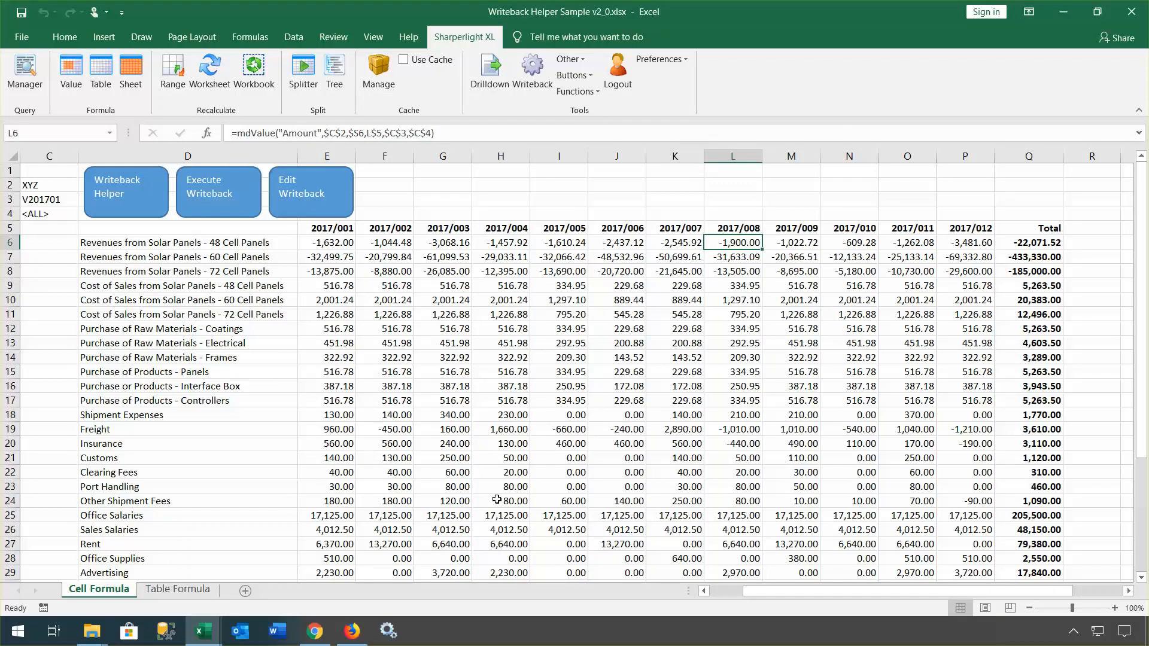
Step: Minimize both Excel workbooks, the Firefox and Chrome windows, and the MetaData folder
{"action": "left_click", "coordinate": [1066, 15]}
{"action": "left_click", "coordinate": [1064, 15]}
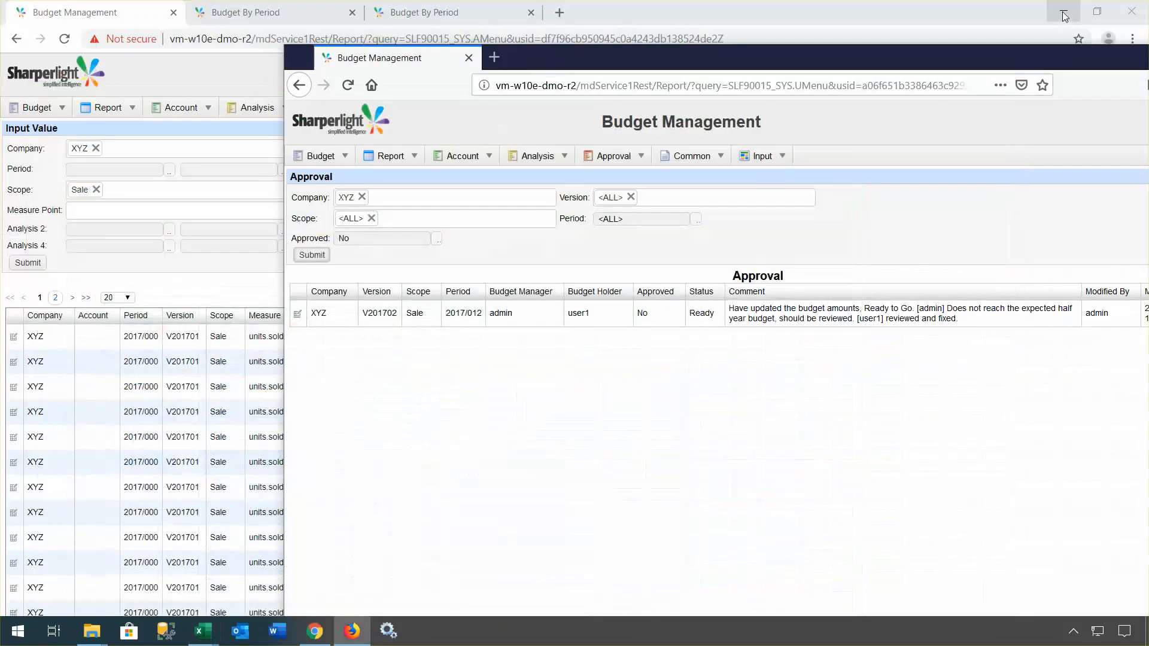
{"action": "left_click_drag", "start_coordinate": [1083, 55], "coordinate": [868, 48]}
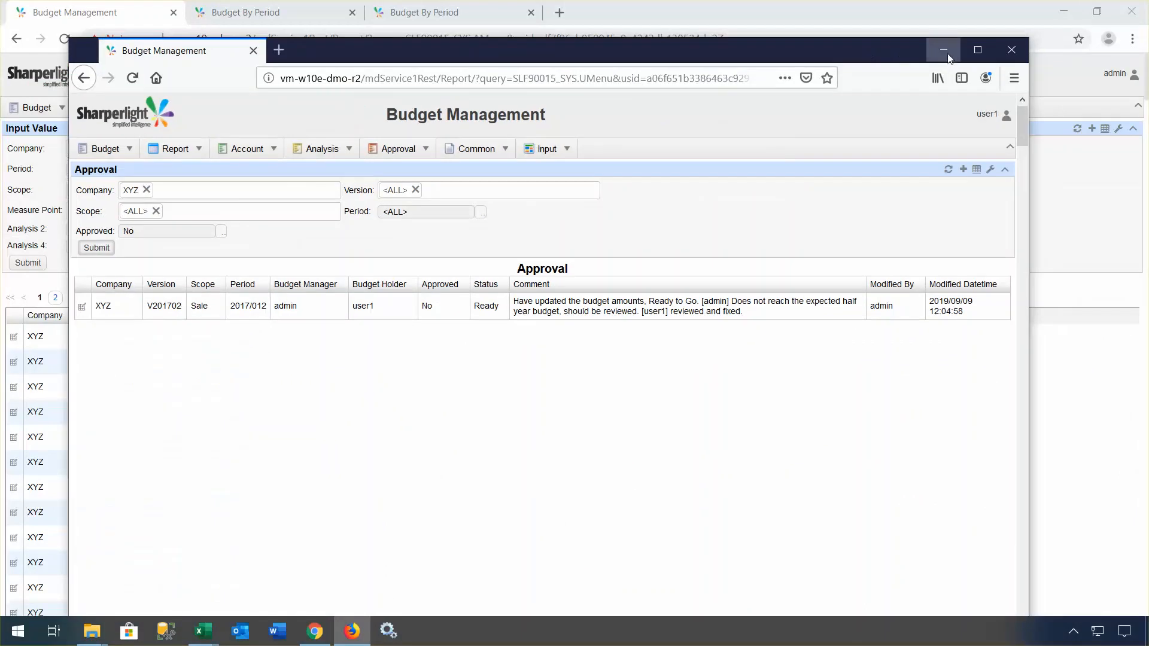
{"action": "left_click", "coordinate": [944, 51]}
{"action": "left_click", "coordinate": [1063, 11]}
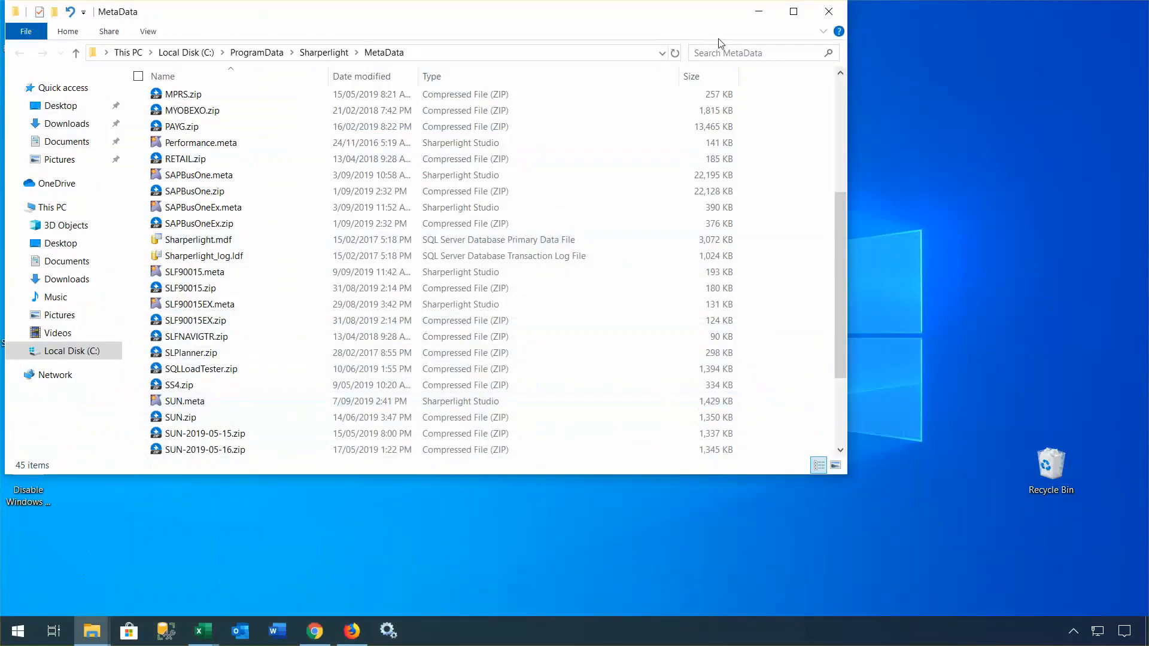
{"action": "left_click", "coordinate": [758, 11]}
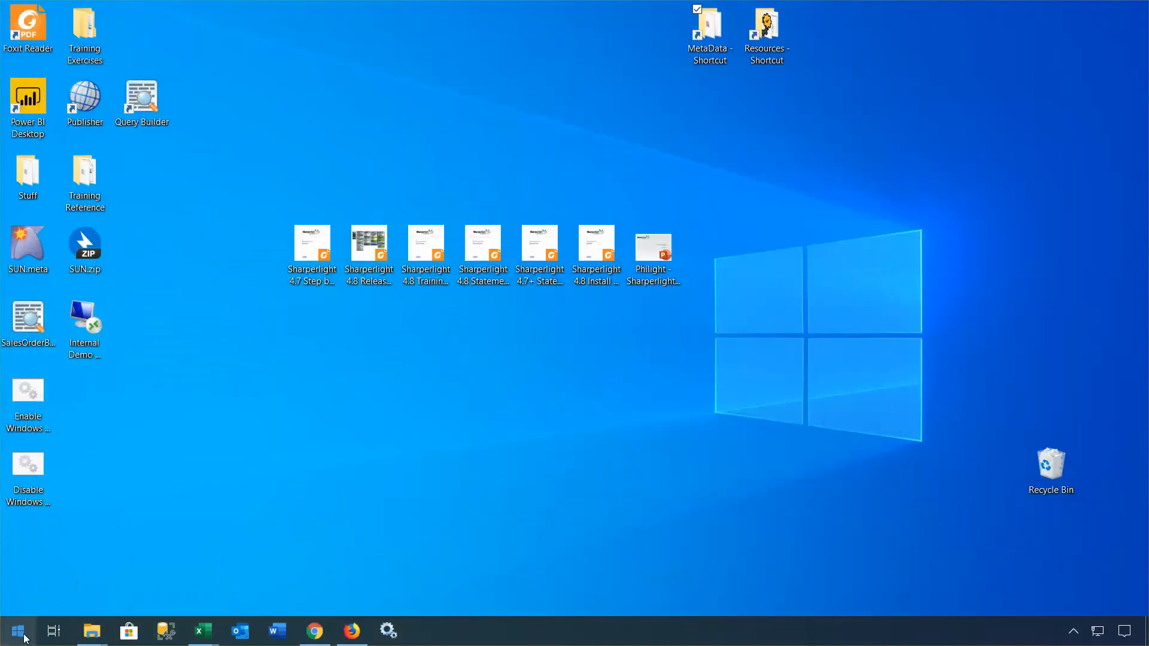
Step: Launch Sharperlight Scheduler from Start > Programs > Sharperlight 4.8
{"action": "left_click", "coordinate": [18, 631]}
{"action": "mouse_move", "coordinate": [37, 542]}
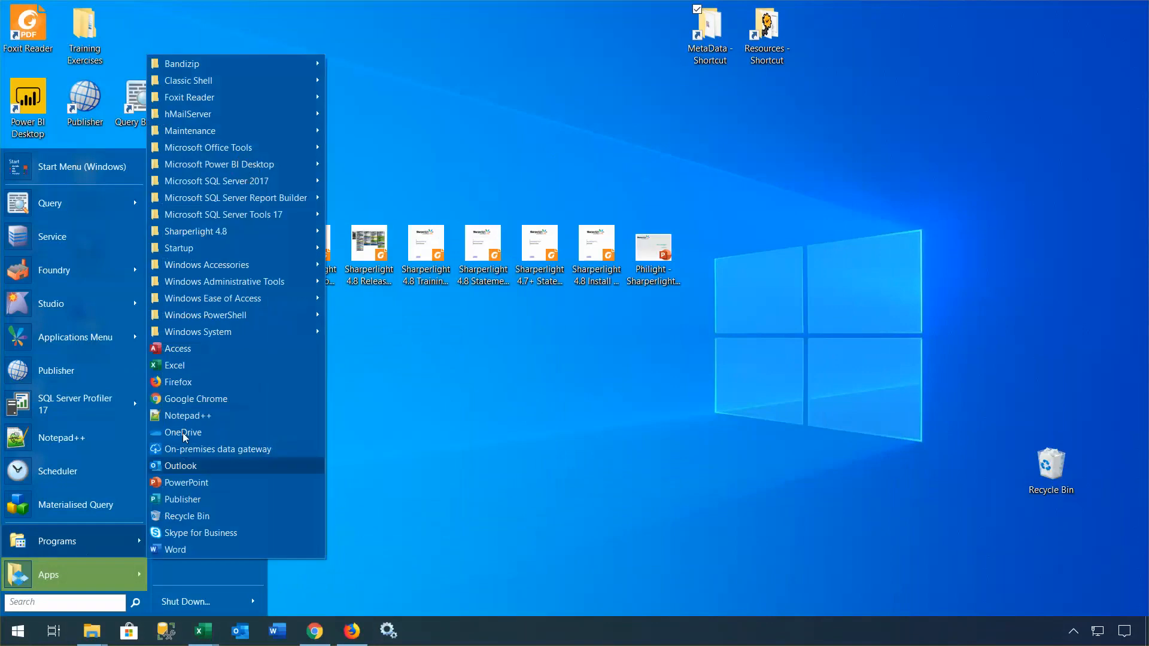
{"action": "mouse_move", "coordinate": [213, 239]}
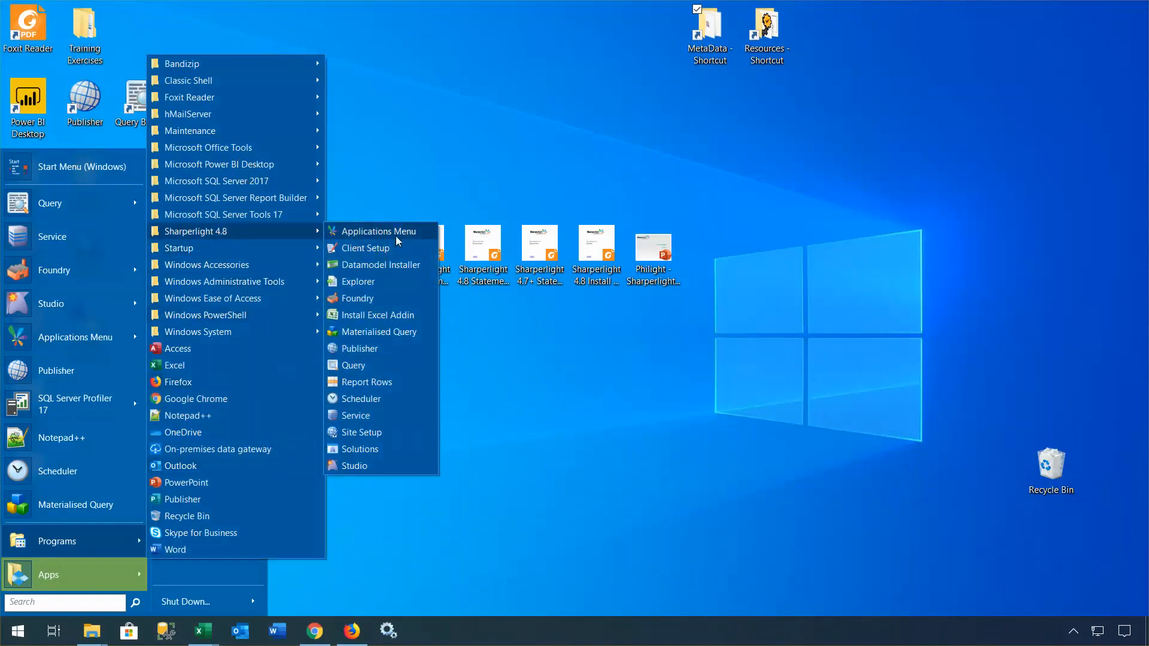
{"action": "left_click", "coordinate": [362, 399]}
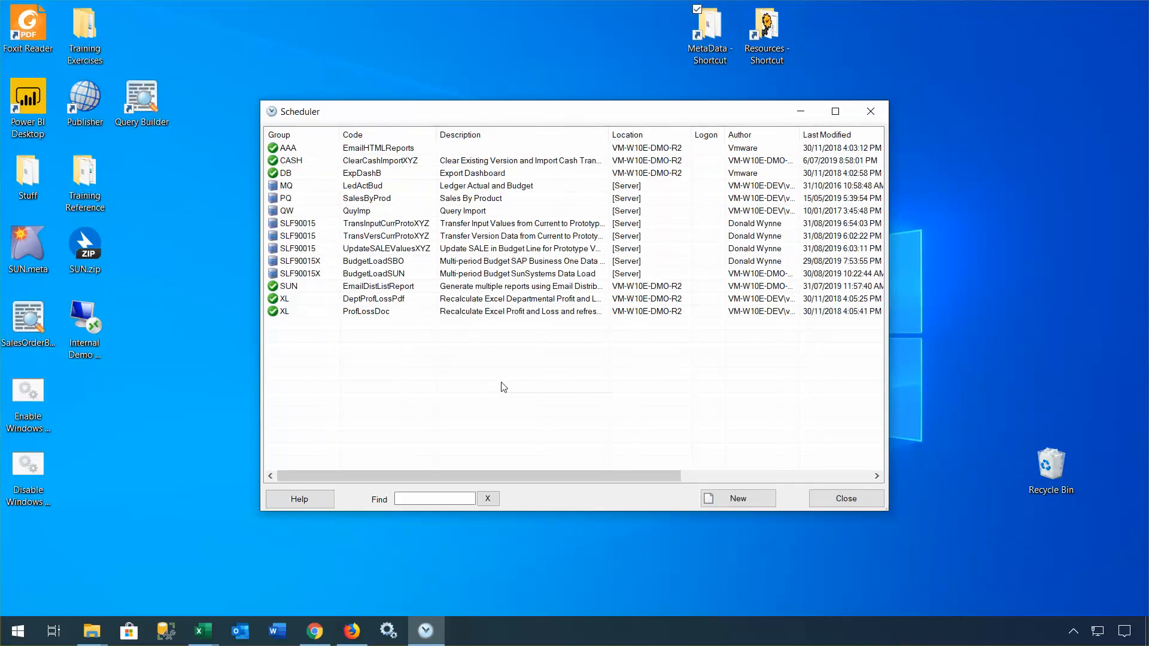
Step: Inspect the TransInputCurrProtoXYZ task's writeback actions, then close its settings without saving
{"action": "left_click", "coordinate": [411, 225]}
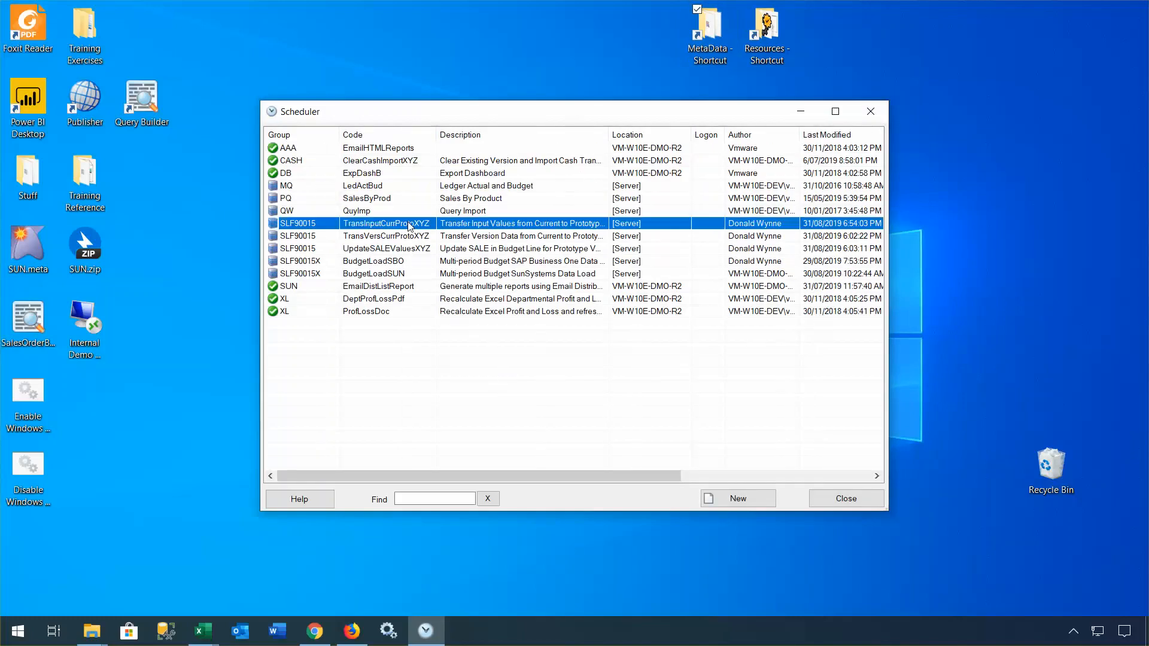
{"action": "double_click", "coordinate": [411, 225]}
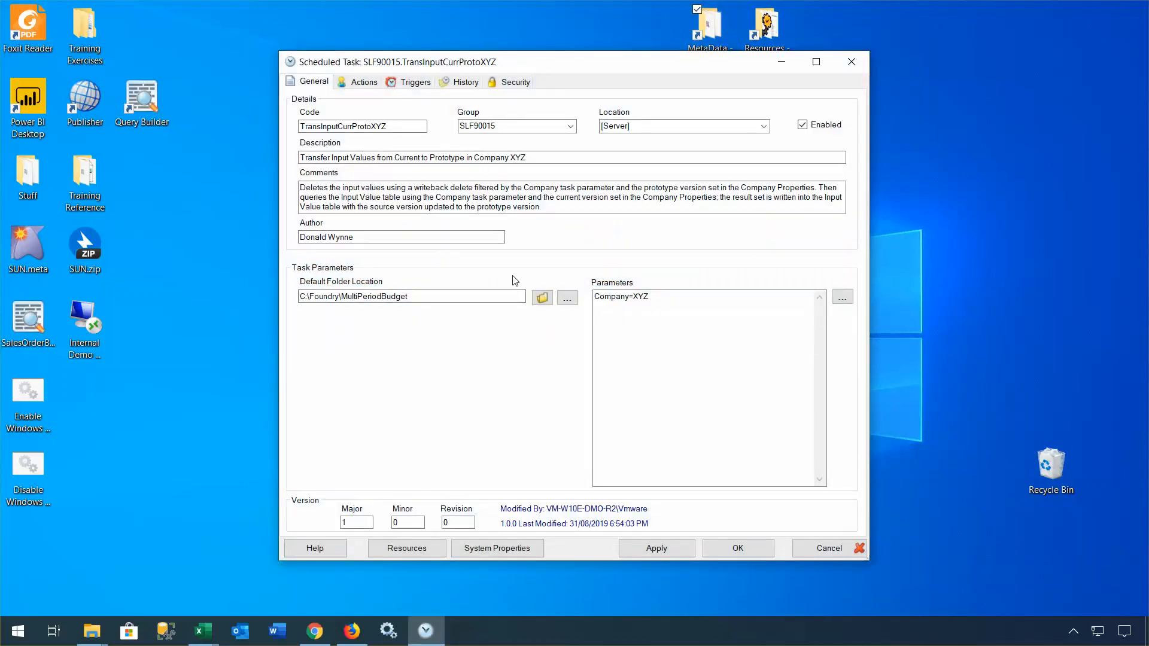
{"action": "left_click", "coordinate": [363, 83]}
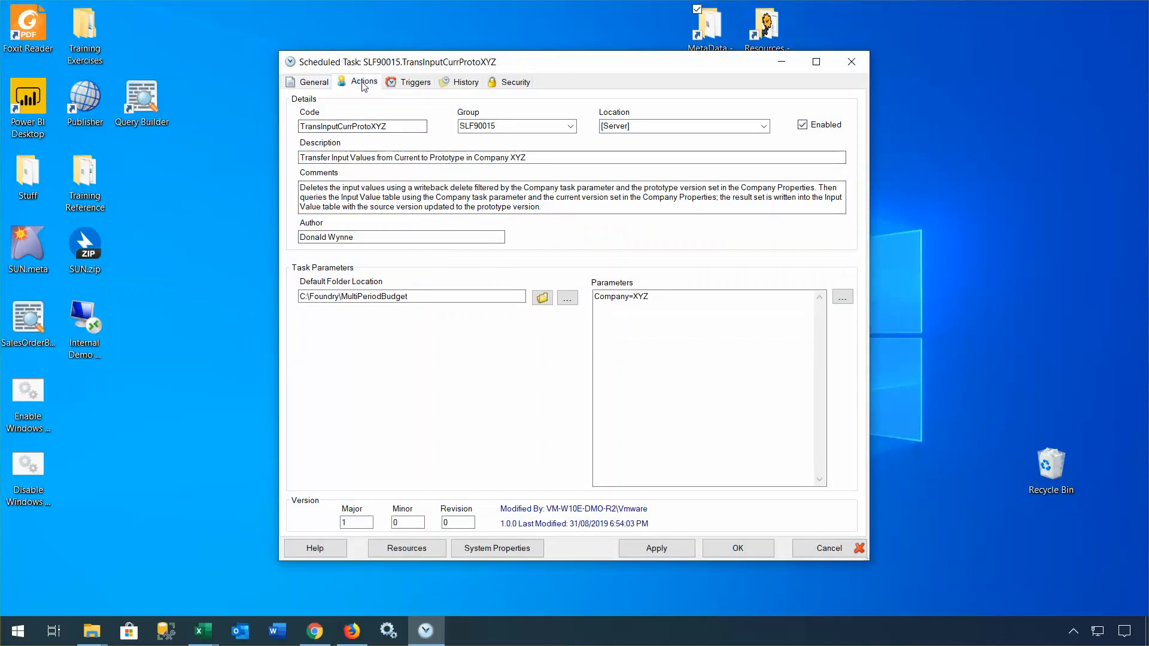
{"action": "left_click", "coordinate": [410, 115]}
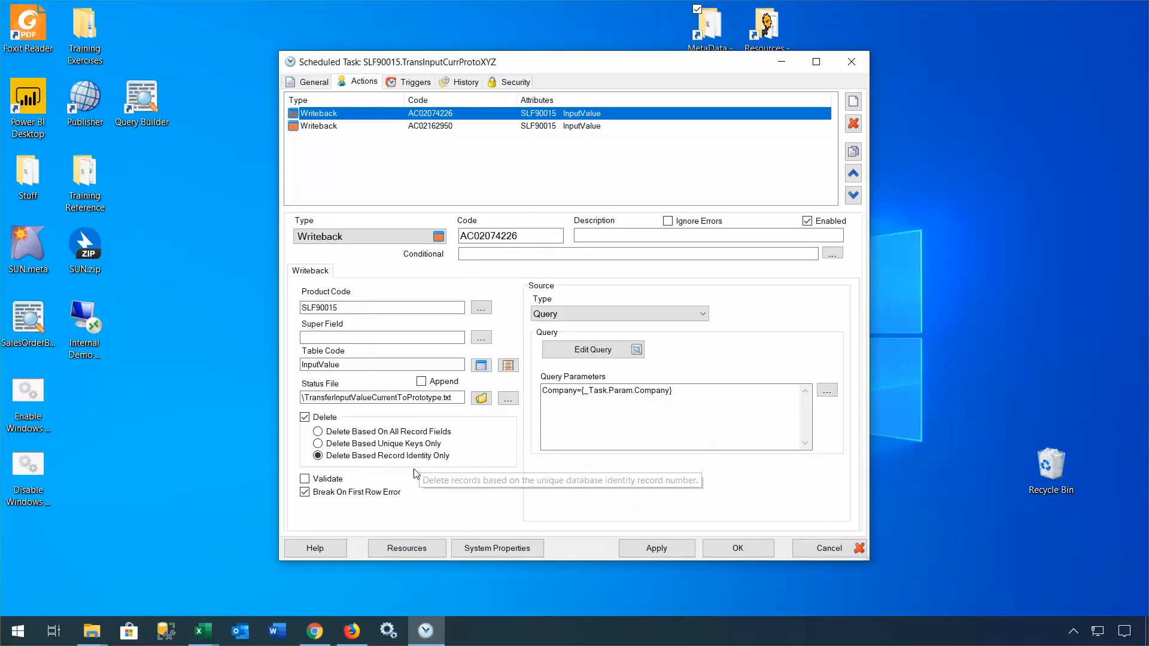
{"action": "left_click", "coordinate": [412, 128]}
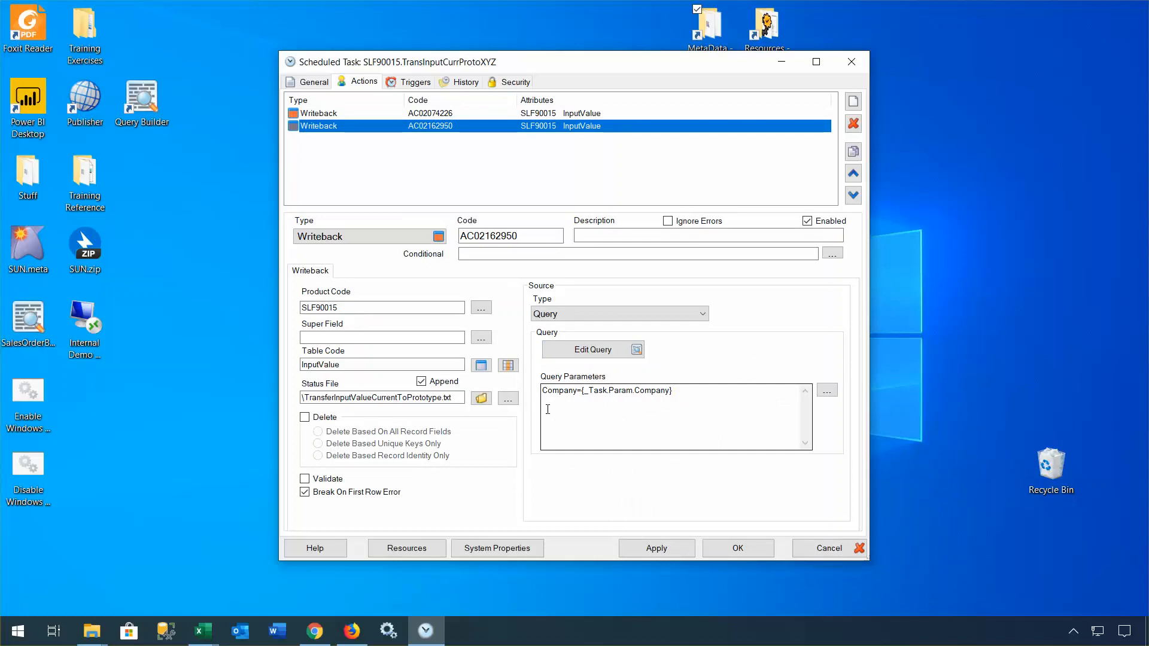
{"action": "left_click", "coordinate": [796, 549]}
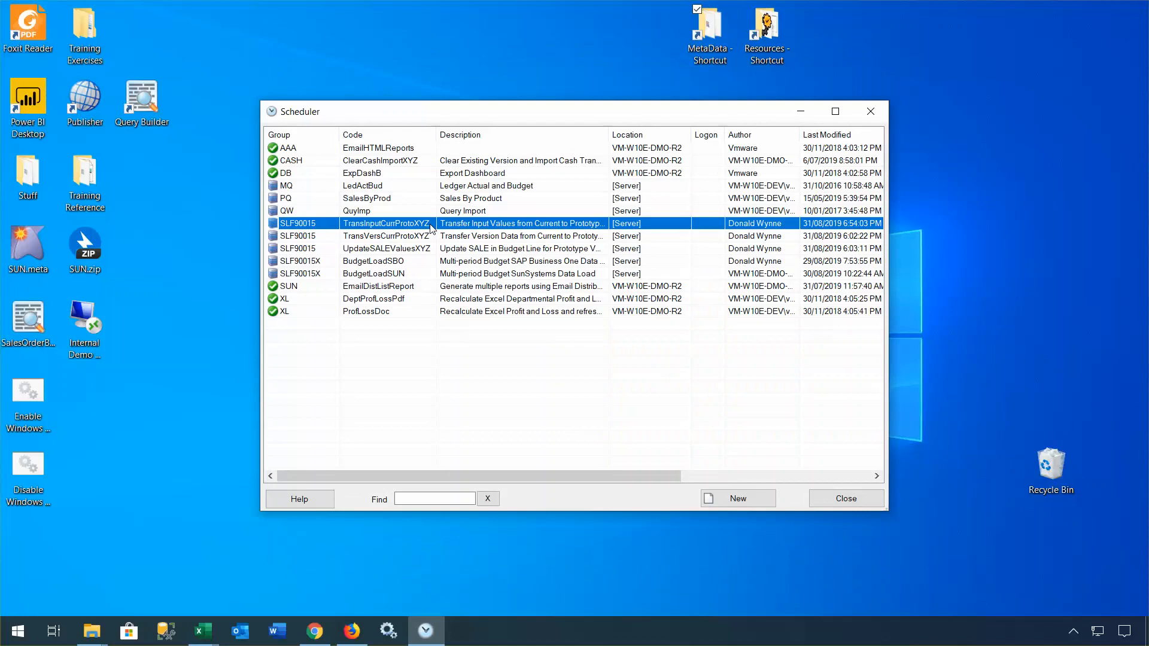
Step: Execute the TransInputCurrProtoXYZ task from the Scheduler's job list
{"action": "right_click", "coordinate": [430, 228]}
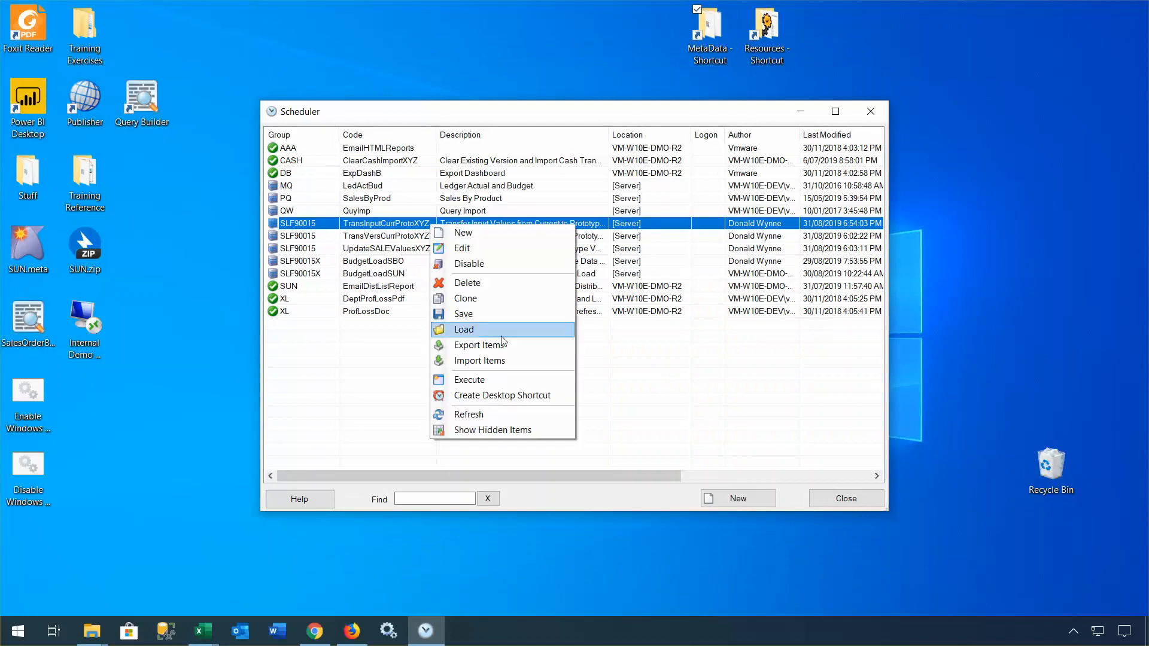
{"action": "left_click", "coordinate": [515, 381]}
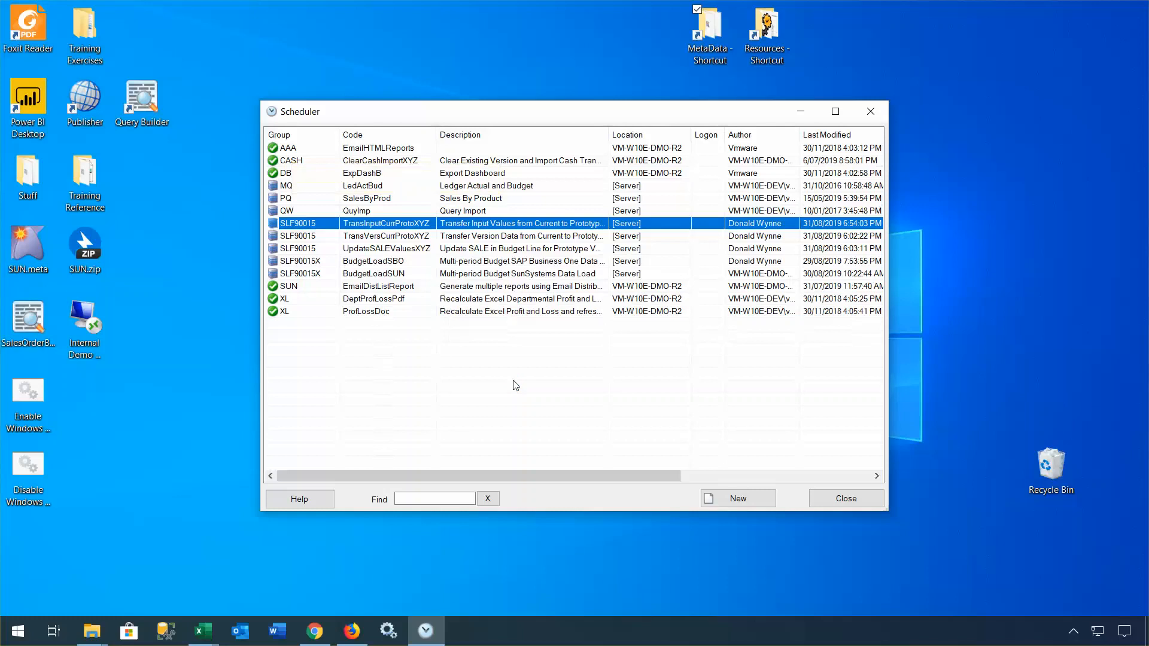
{"action": "left_click", "coordinate": [314, 631]}
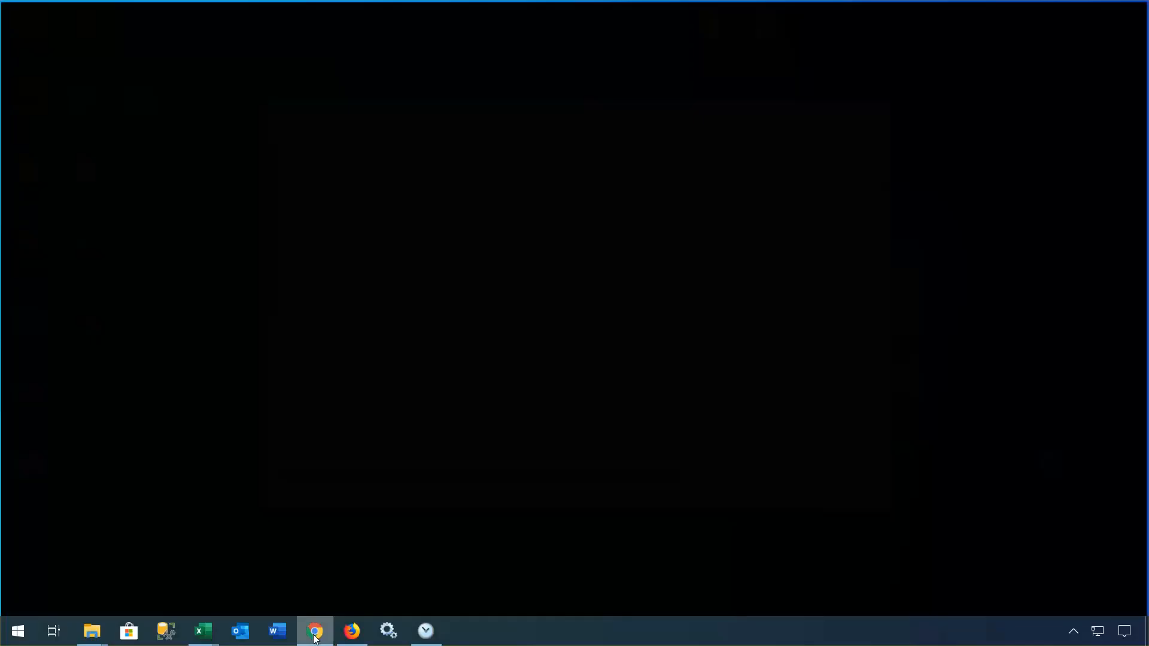
{"action": "left_click", "coordinate": [550, 112]}
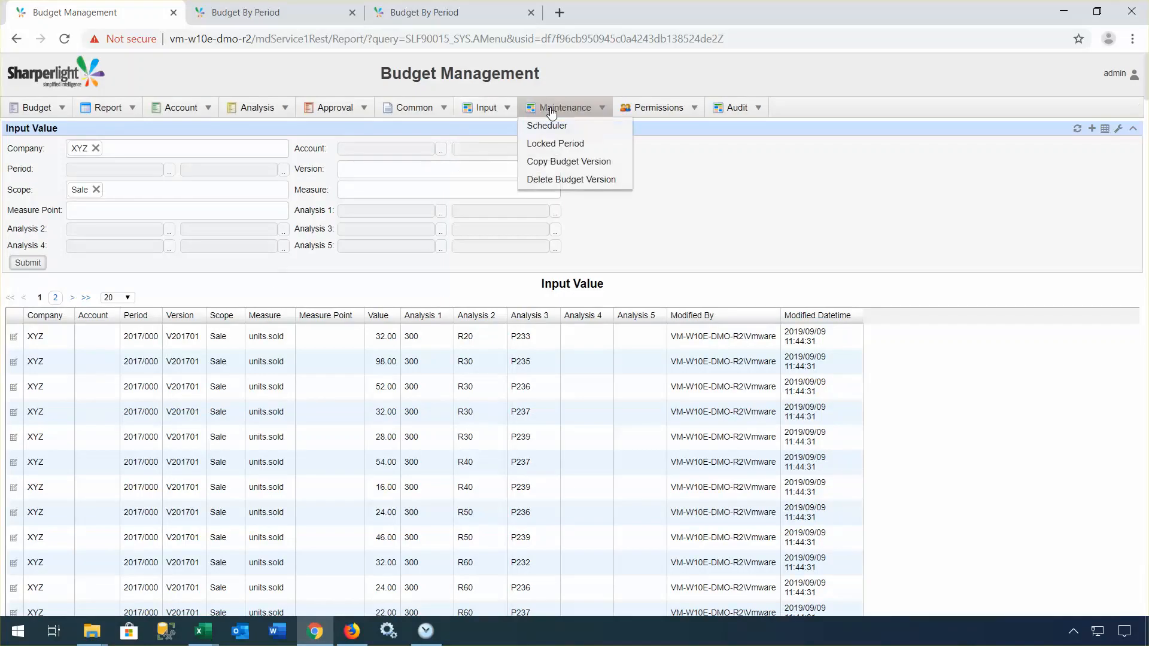
{"action": "left_click", "coordinate": [557, 127]}
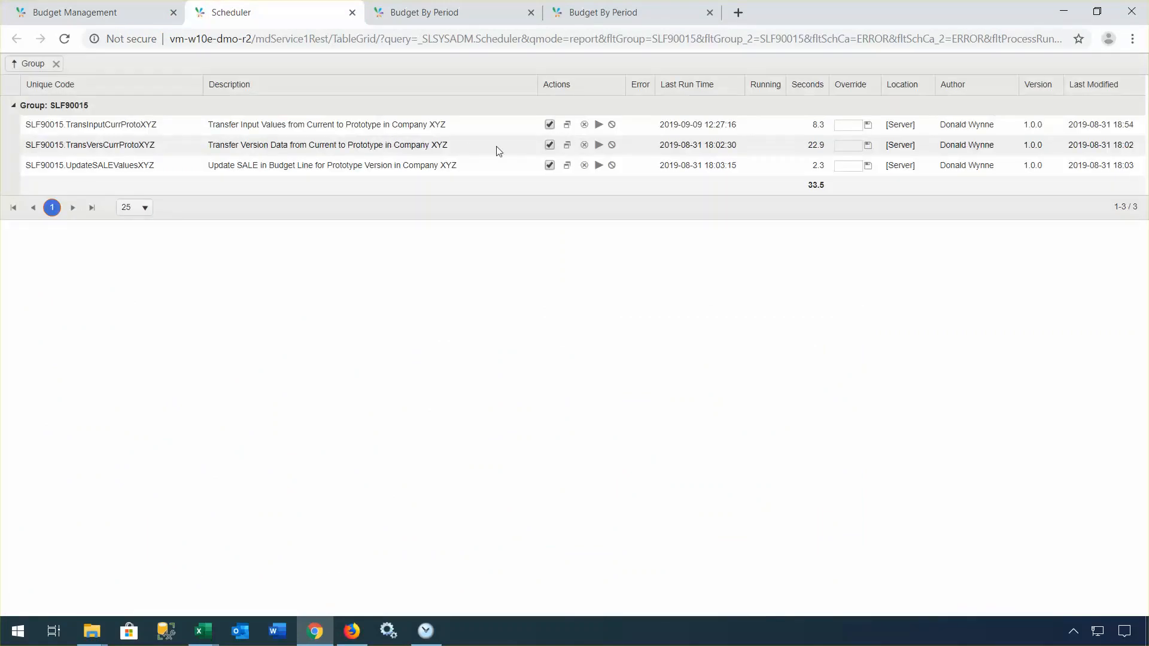
{"action": "left_click", "coordinate": [597, 125]}
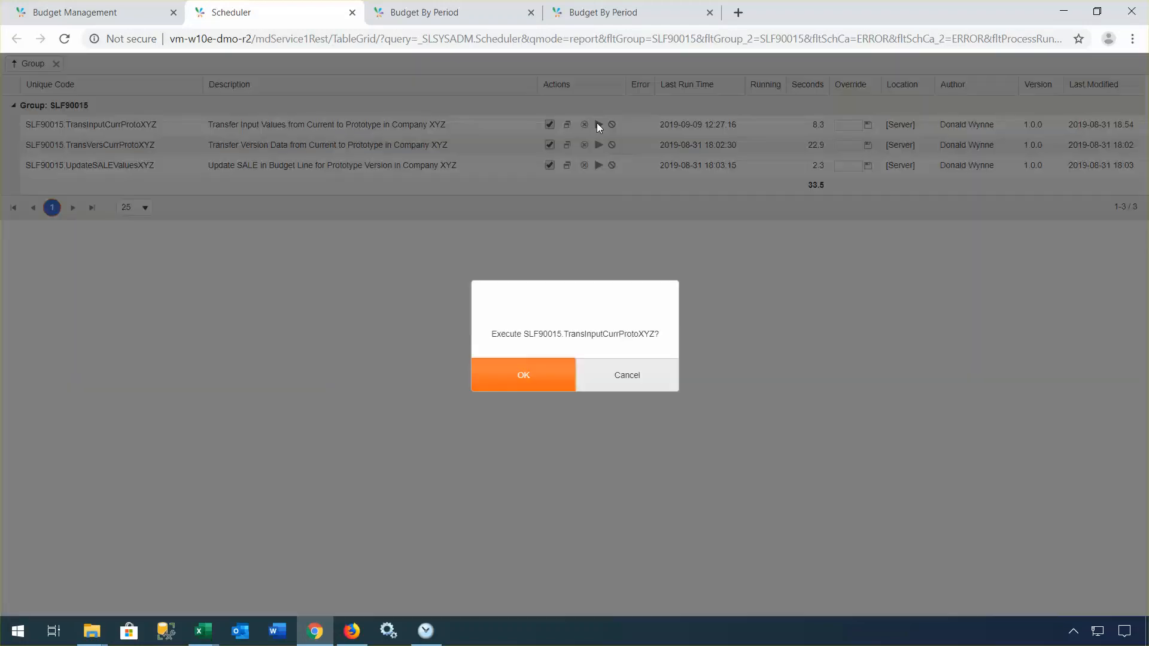
{"action": "left_click", "coordinate": [554, 385]}
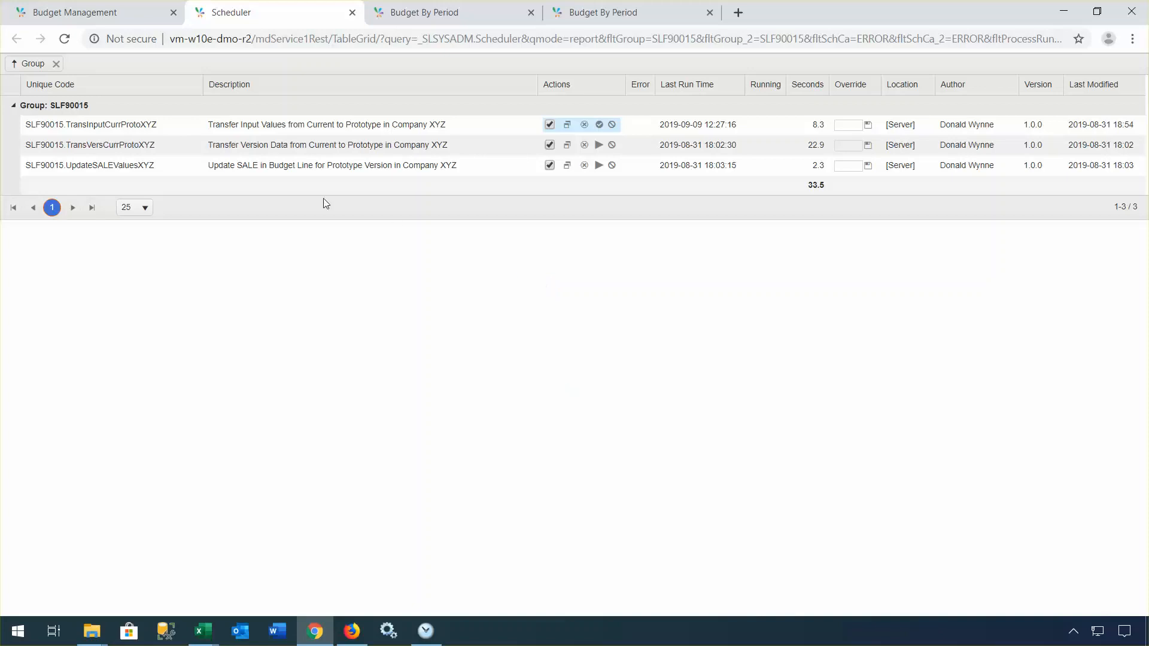
{"action": "left_click", "coordinate": [65, 42]}
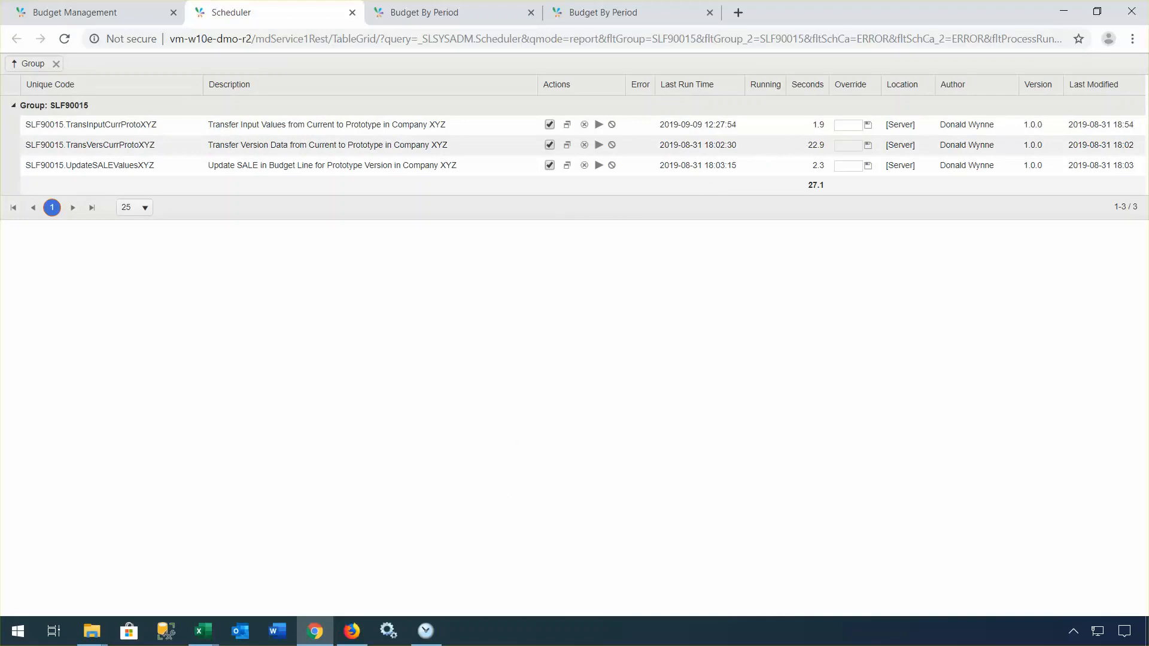
Step: Submit Permissions - Scope to list the Fabrication and Sale scope entries
{"action": "left_click", "coordinate": [118, 15]}
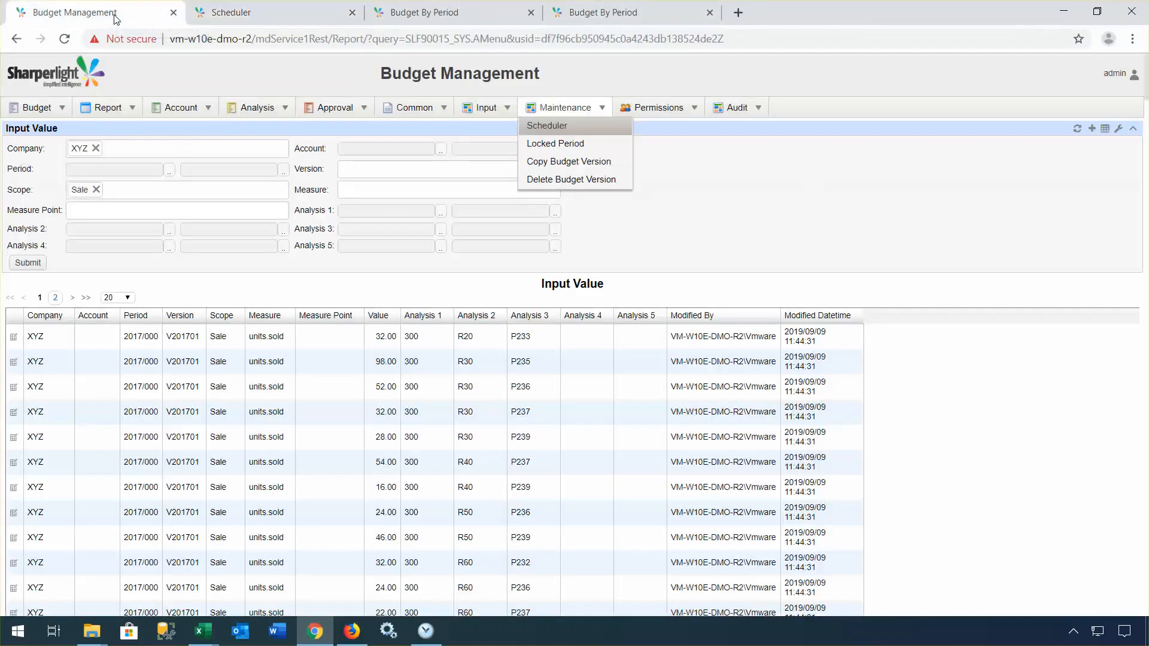
{"action": "left_click", "coordinate": [663, 109]}
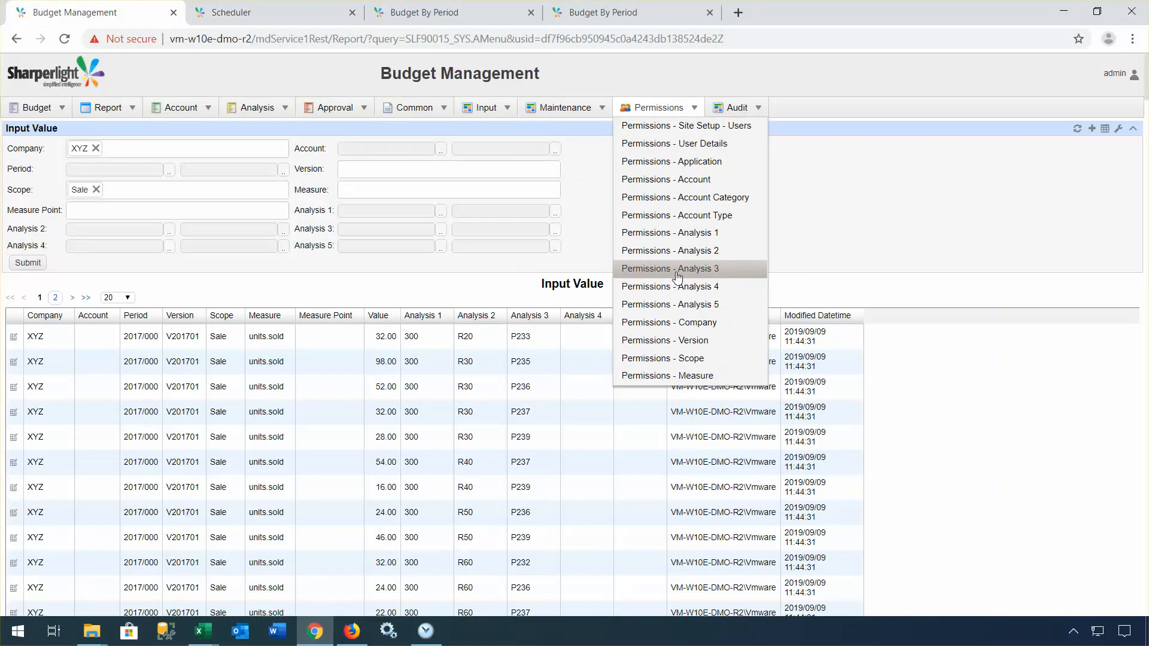
{"action": "left_click", "coordinate": [687, 361]}
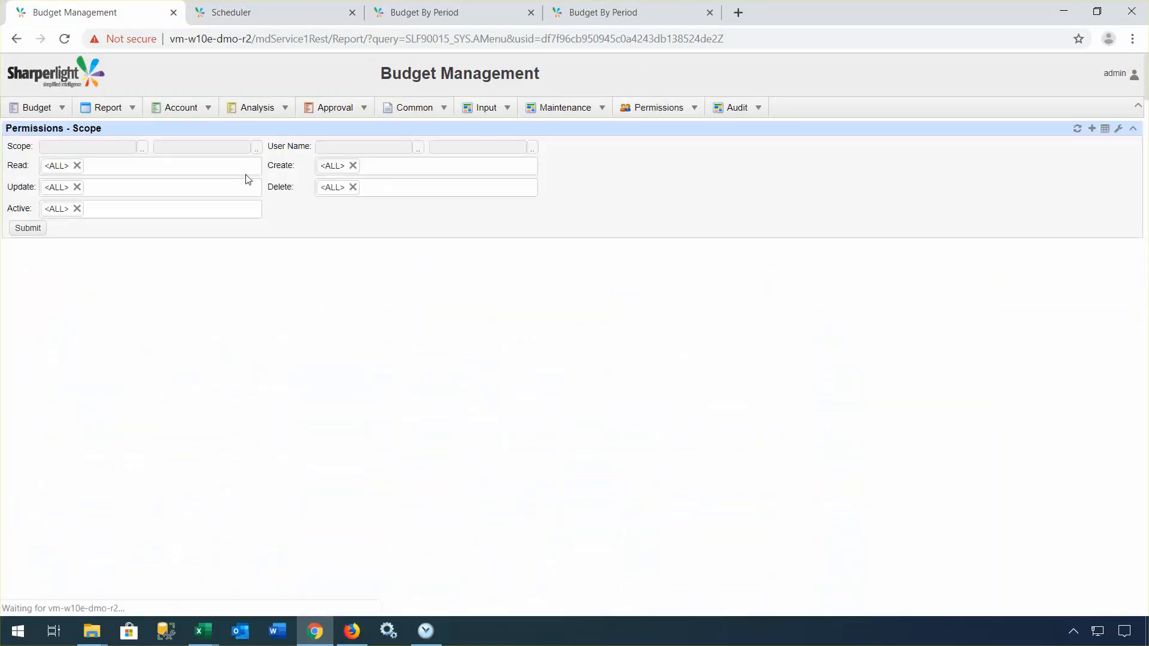
{"action": "left_click", "coordinate": [27, 230]}
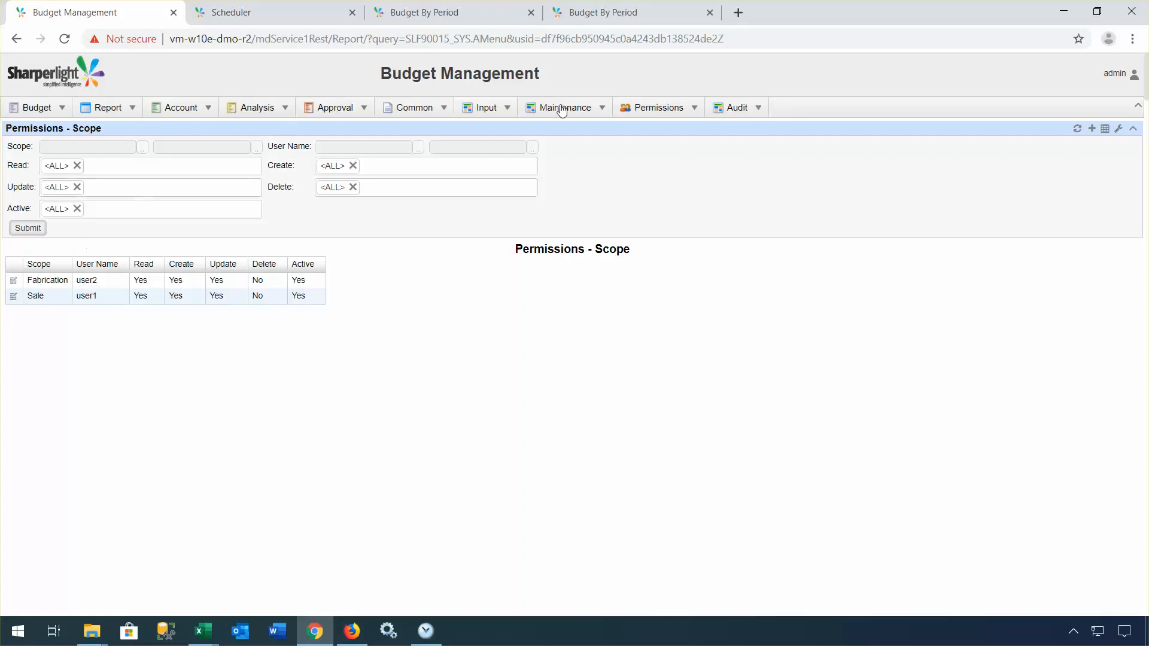
{"action": "mouse_move", "coordinate": [658, 107]}
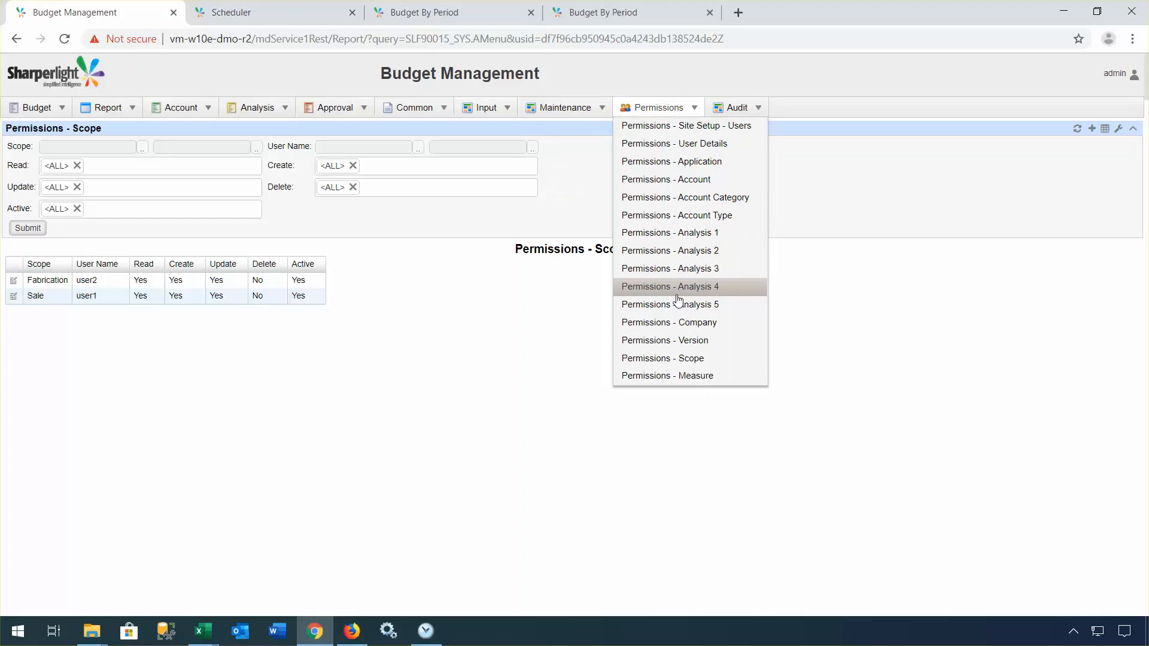
Step: Submit Permissions - Version to list user access for V201701, V201702 and ZACTUAL
{"action": "left_click", "coordinate": [670, 339]}
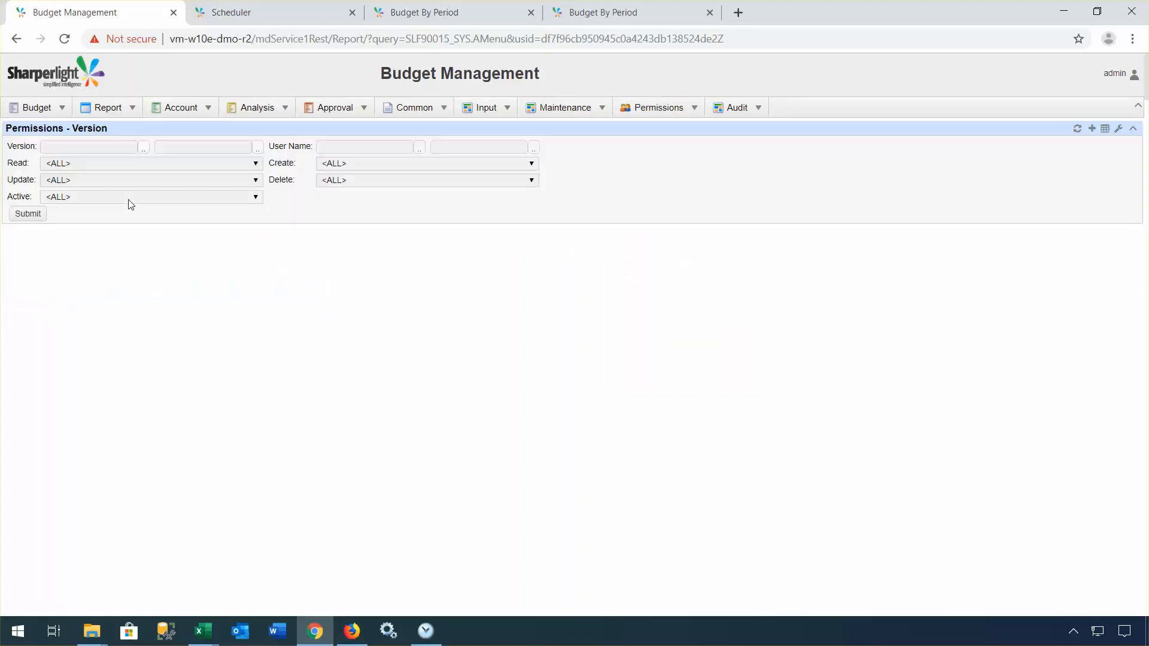
{"action": "left_click", "coordinate": [28, 231]}
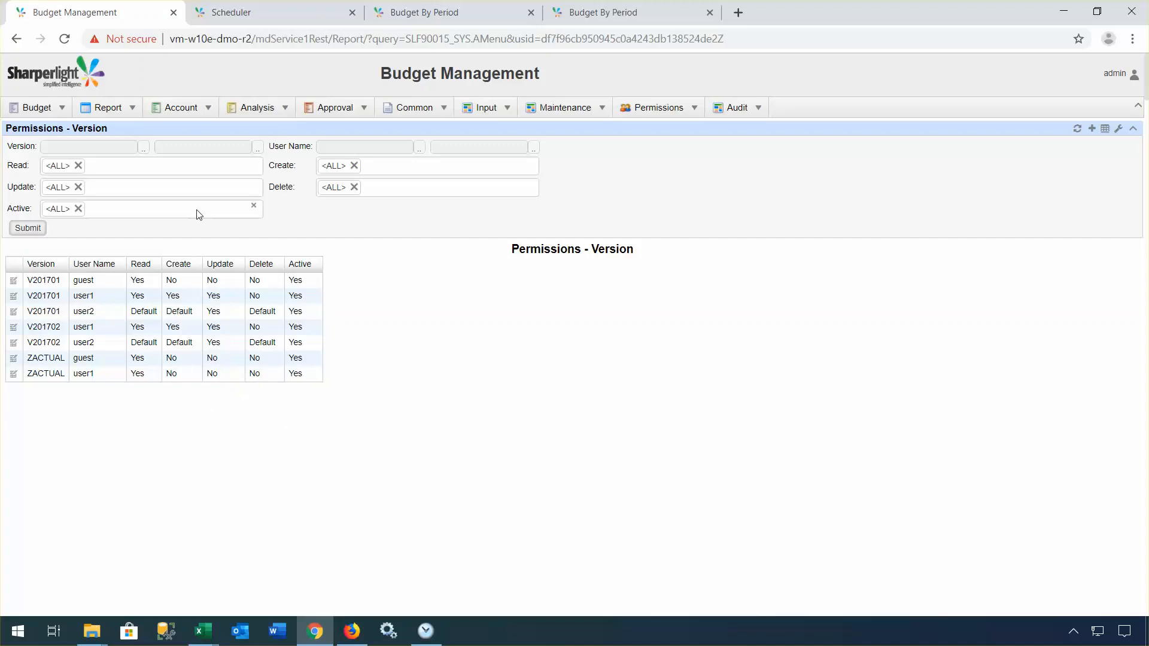
{"action": "left_click", "coordinate": [114, 112]}
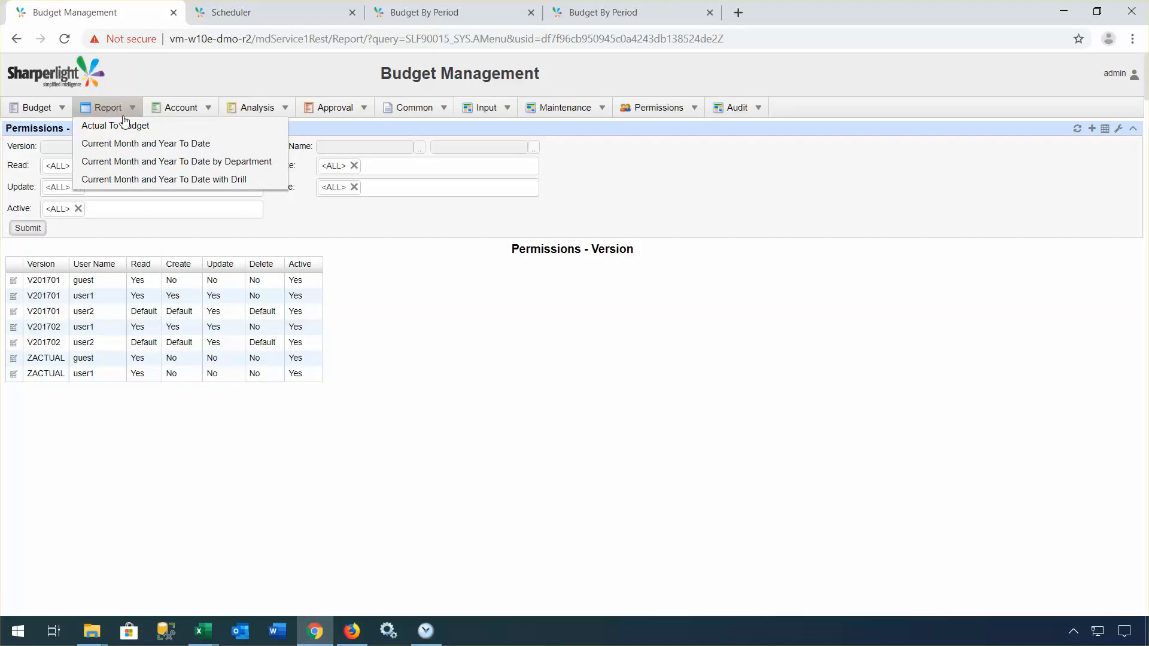
Step: Run the Current Month and Year To Date report for XYZ 2017/007 in both user sessions
{"action": "left_click", "coordinate": [134, 145]}
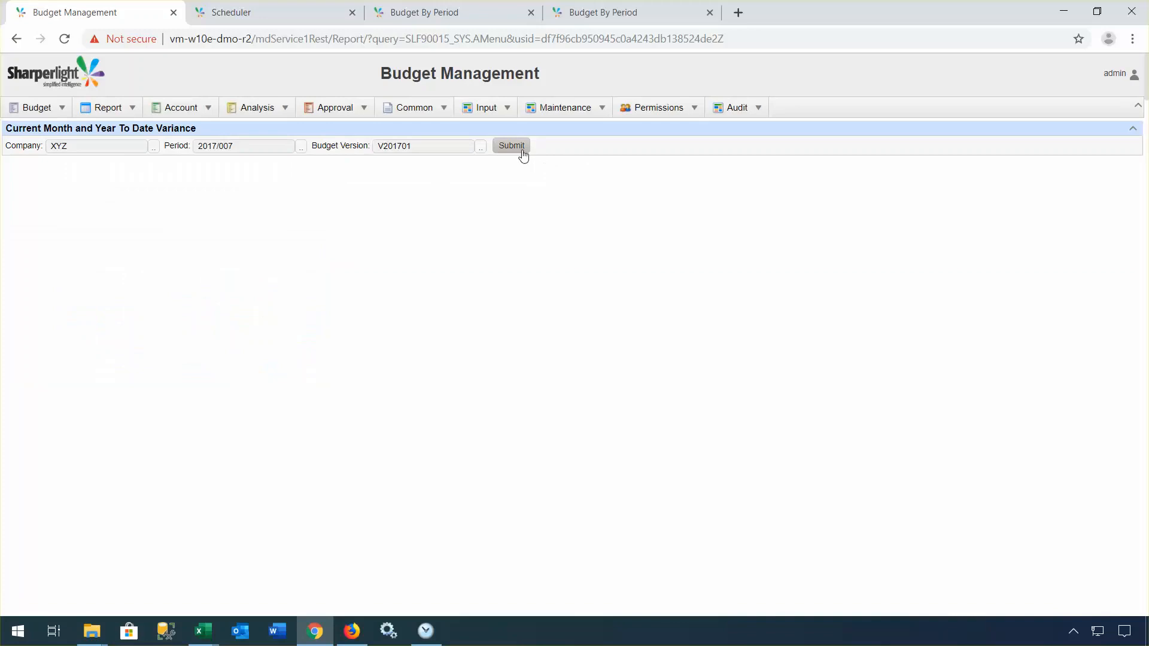
{"action": "left_click", "coordinate": [521, 150]}
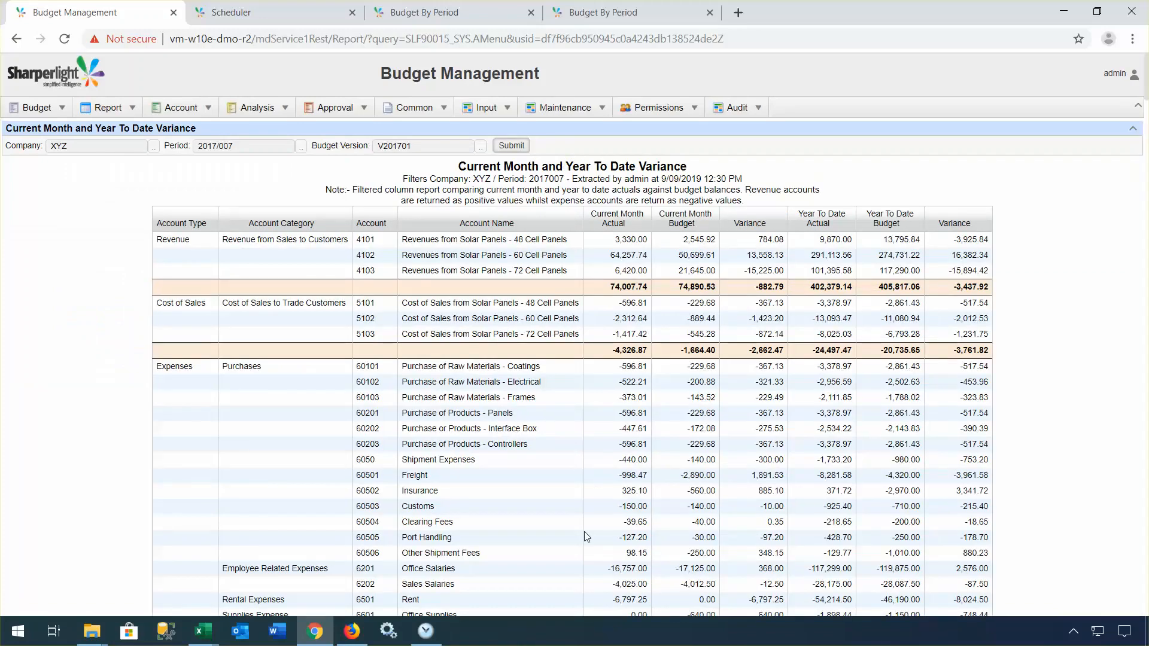
{"action": "left_click", "coordinate": [352, 635]}
{"action": "left_click", "coordinate": [174, 148]}
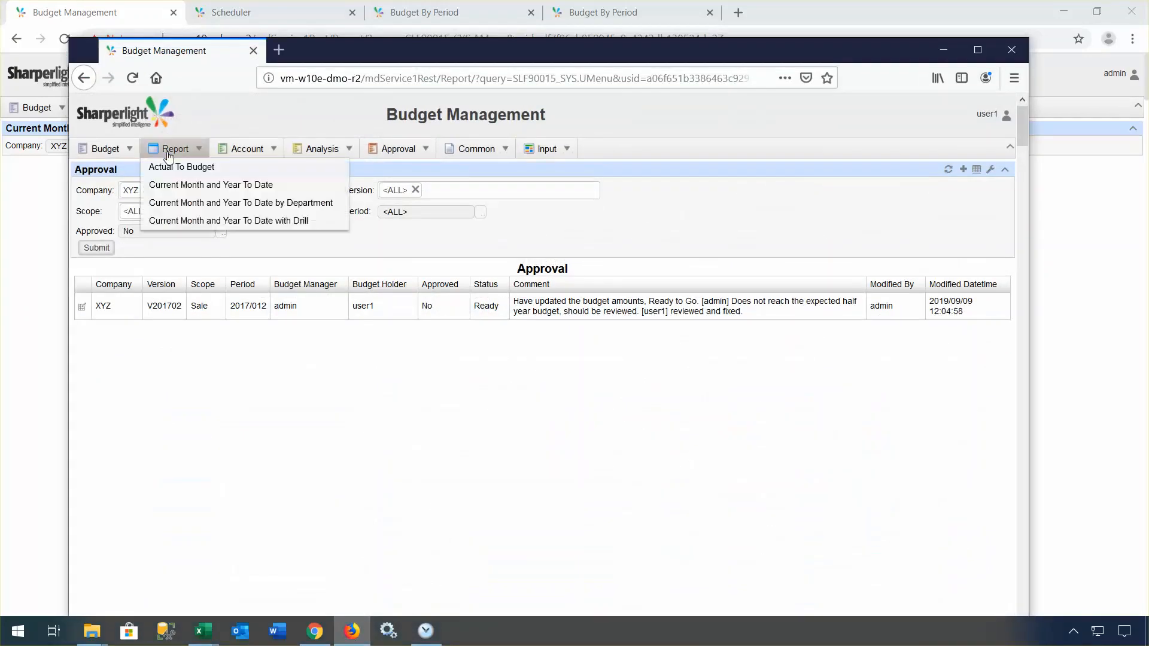
{"action": "left_click", "coordinate": [180, 186]}
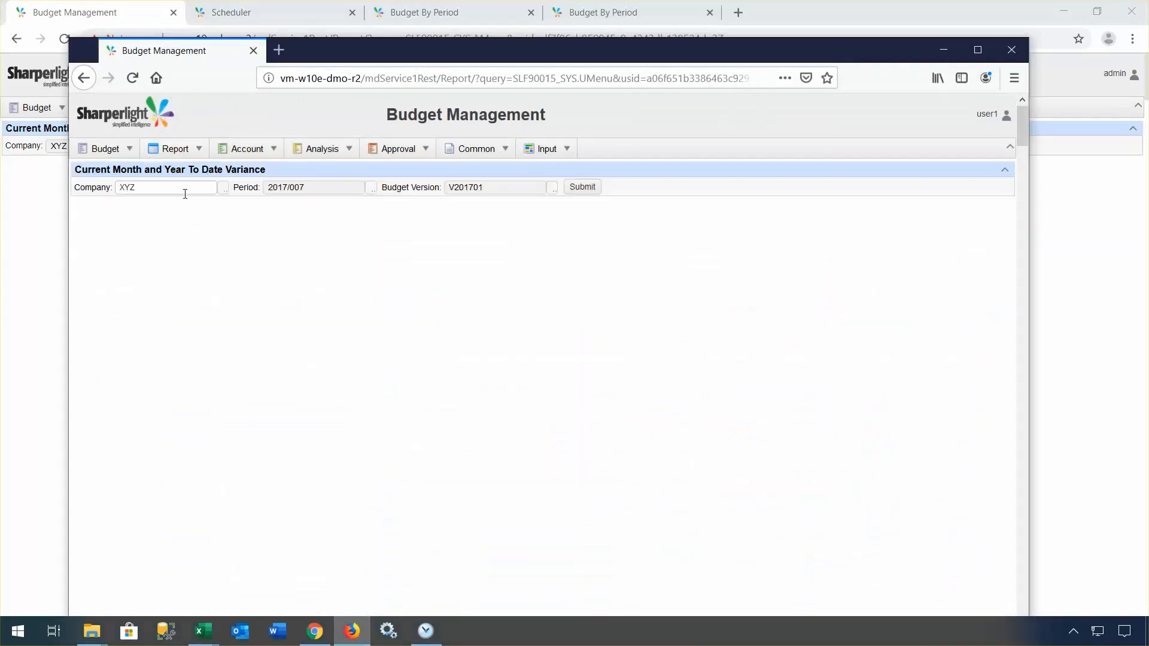
{"action": "left_click", "coordinate": [579, 189]}
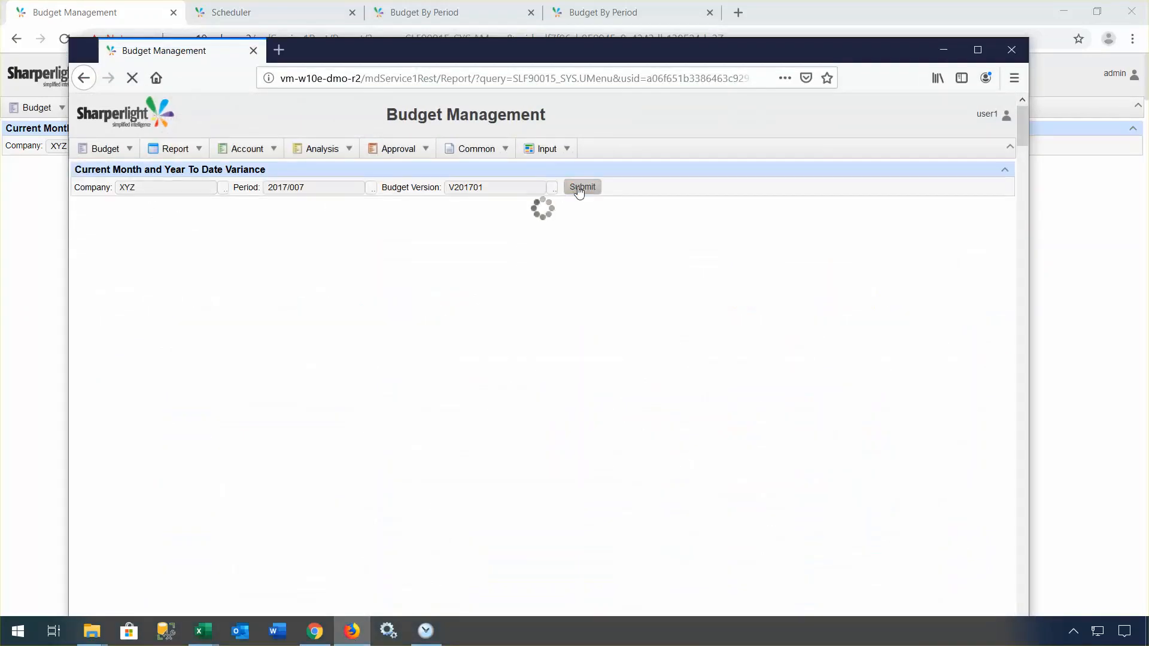
Step: Arrange the second session's window beside the first to compare both variance reports
{"action": "left_click_drag", "start_coordinate": [437, 52], "coordinate": [497, 265]}
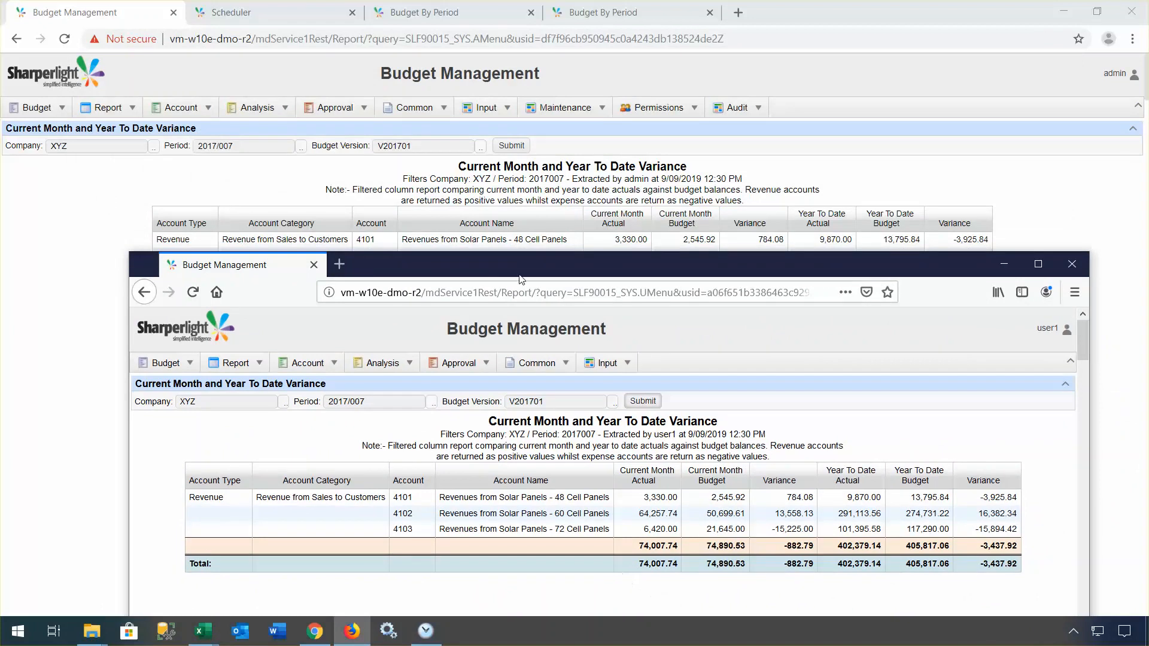
{"action": "left_click_drag", "start_coordinate": [508, 263], "coordinate": [566, 188]}
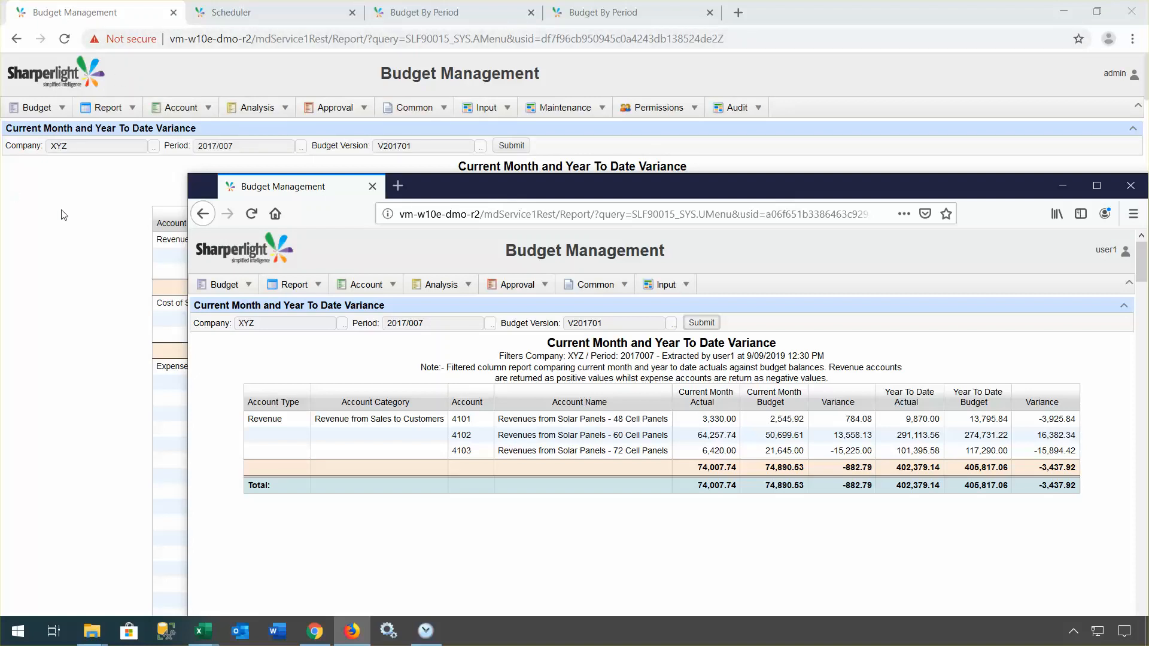
{"action": "left_click", "coordinate": [78, 214]}
{"action": "left_click", "coordinate": [133, 109]}
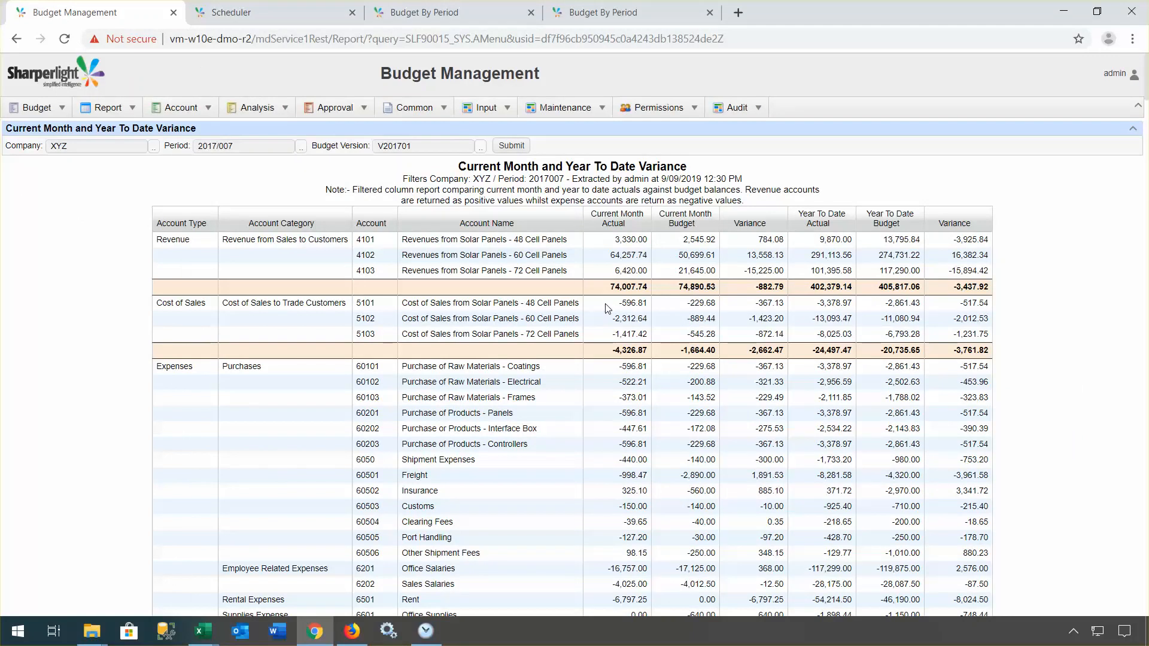
Step: Save the variance report as Excel and open SLF90015_QRY.CurrYtdVar (3).xlsx
{"action": "right_click", "coordinate": [569, 306]}
{"action": "mouse_move", "coordinate": [622, 392]}
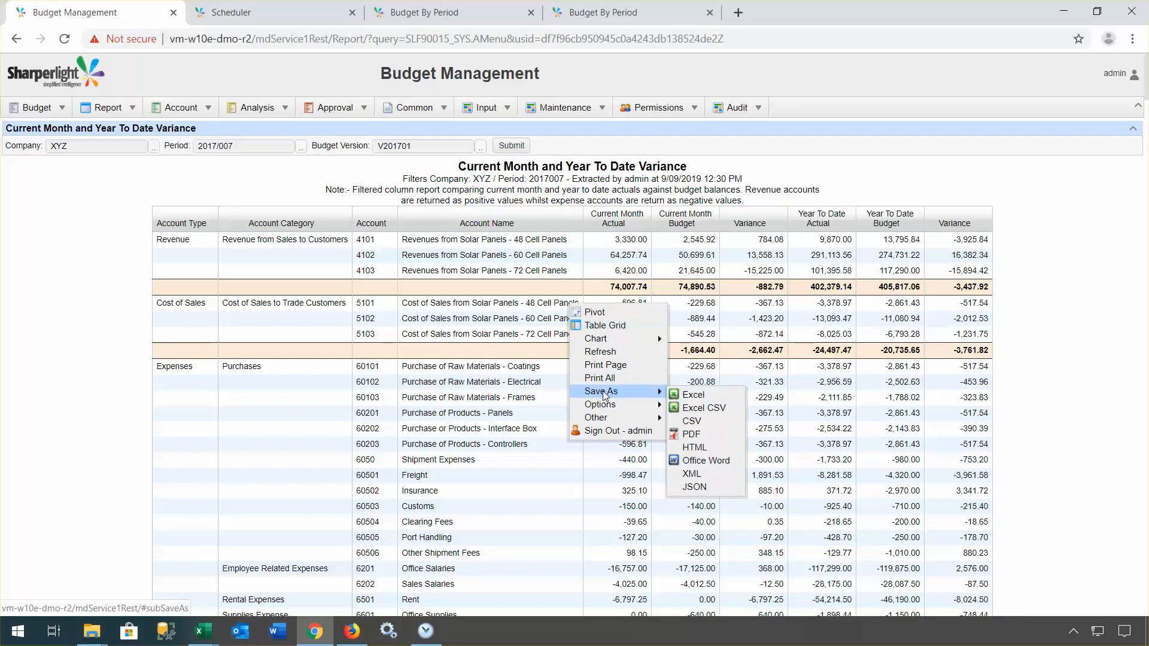
{"action": "left_click", "coordinate": [694, 395]}
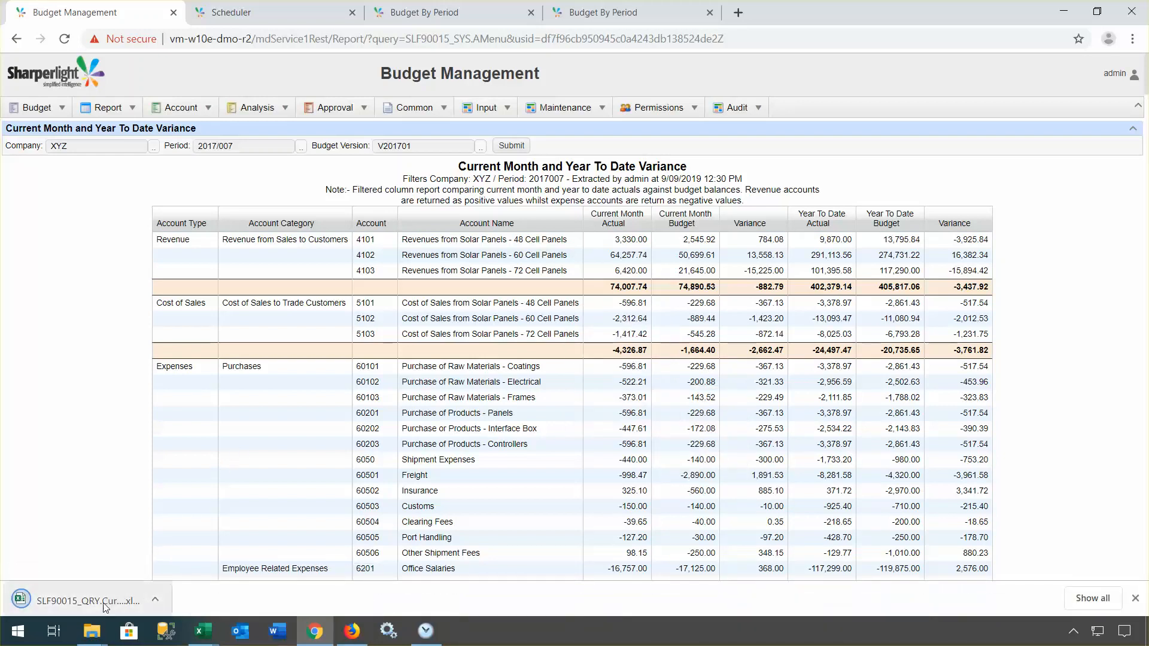
{"action": "left_click", "coordinate": [99, 601]}
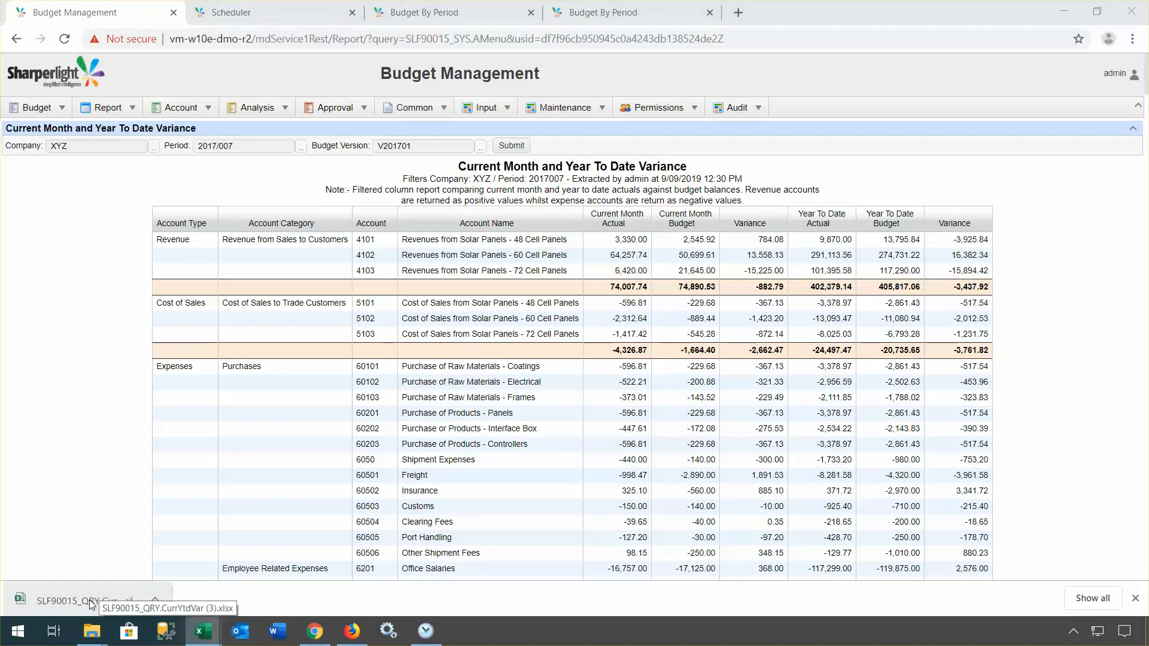
{"action": "left_click", "coordinate": [205, 635]}
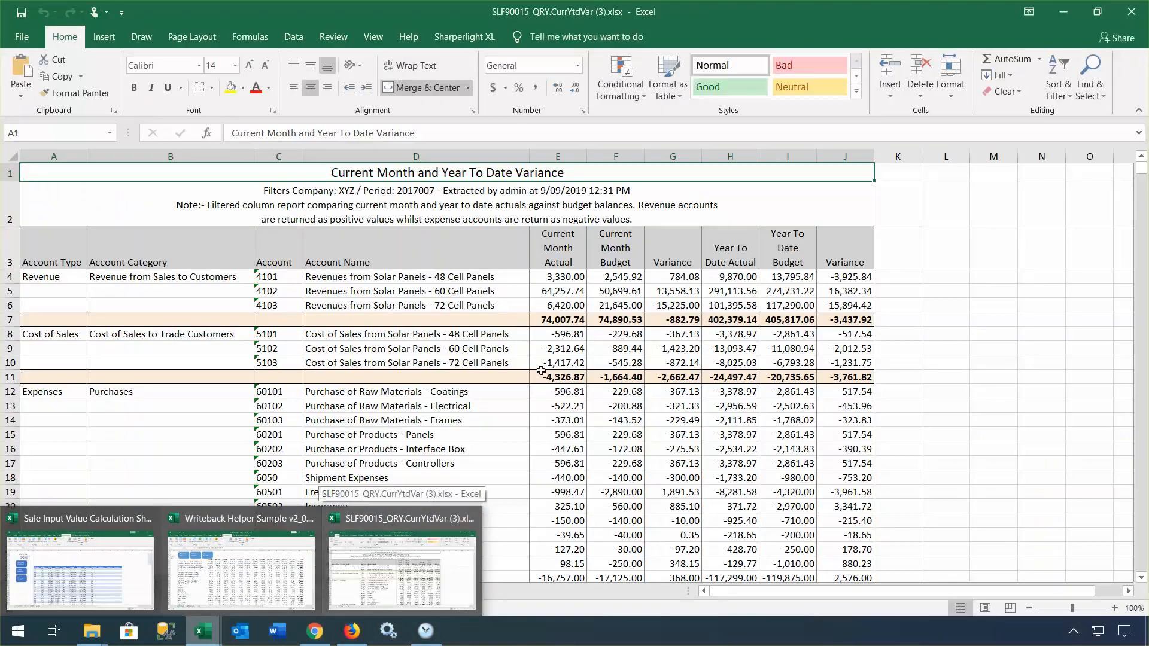
Step: Scroll the exported workbook down to its 33,964.05 bottom line and back, then return to the browser
{"action": "left_click", "coordinate": [880, 297]}
{"action": "scroll", "coordinate": [935, 319], "scroll_direction": "down", "scroll_amount": 4}
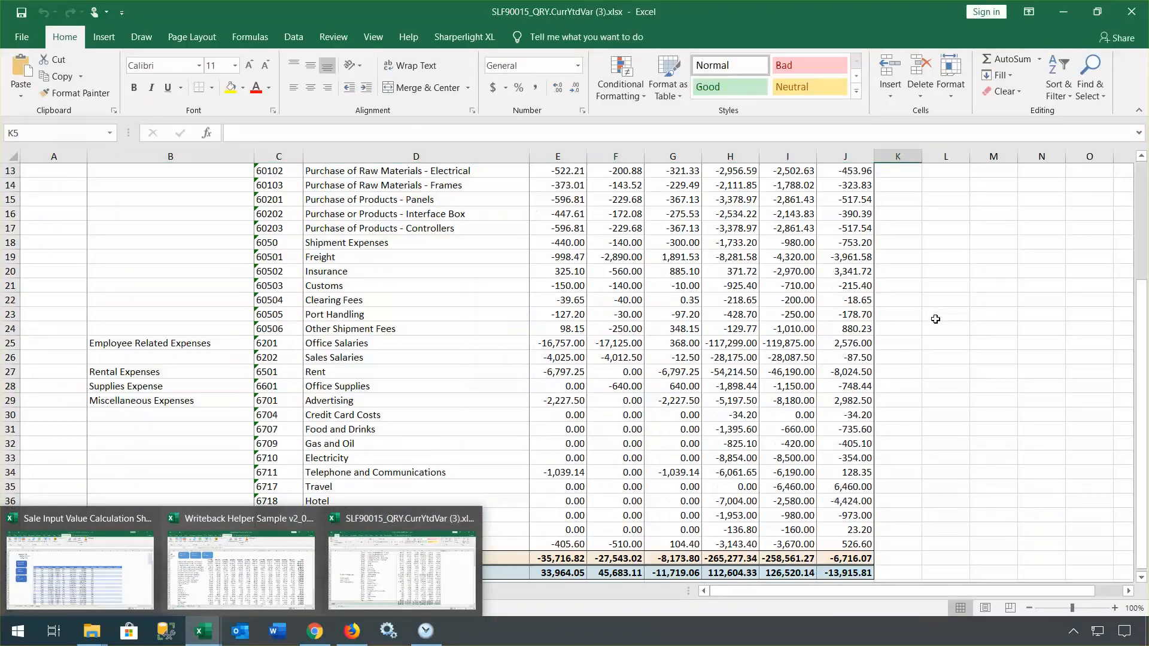
{"action": "scroll", "coordinate": [915, 317], "scroll_direction": "up", "scroll_amount": 4}
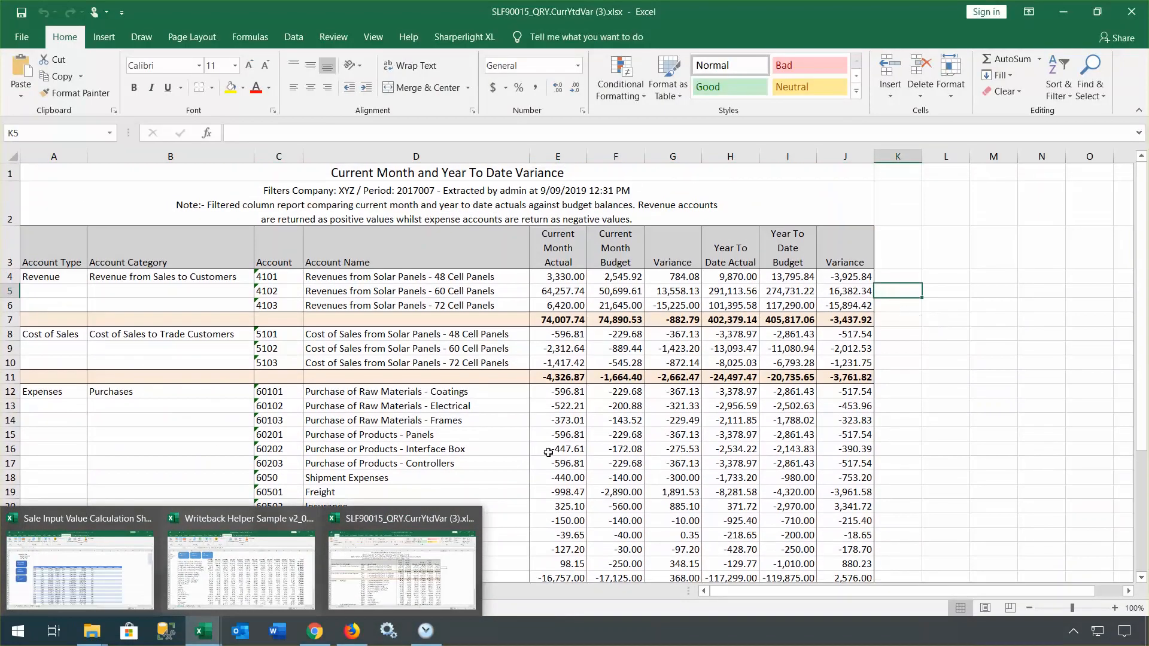
{"action": "left_click", "coordinate": [313, 631]}
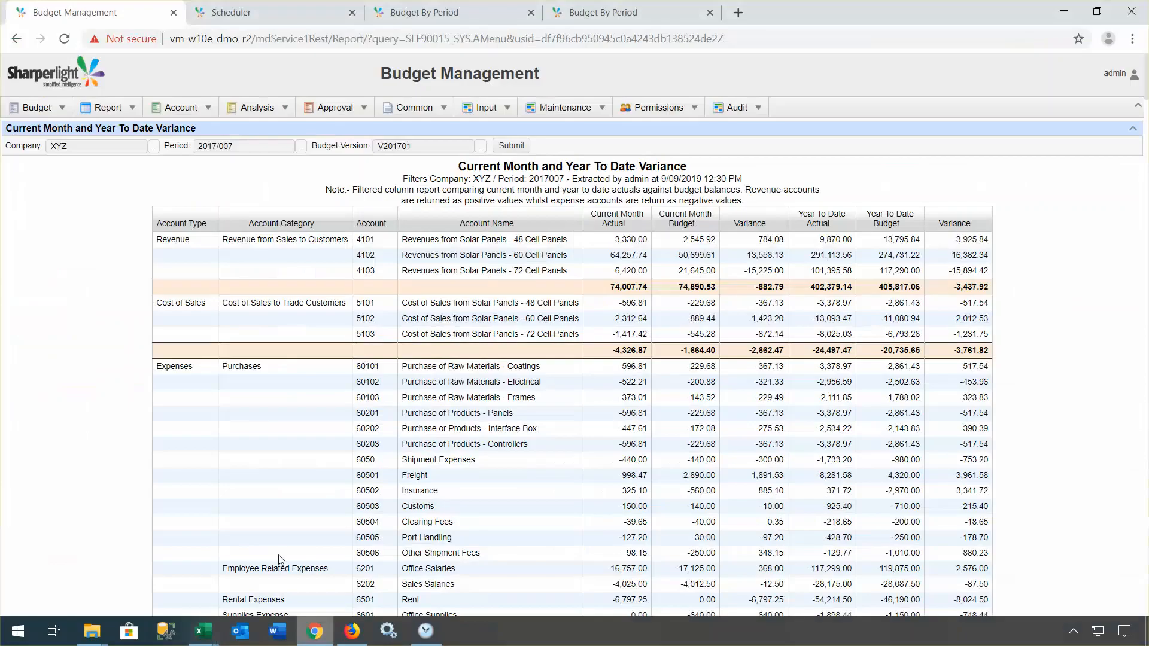
Step: Run the Current Month and Year To Date Variance By Department report
{"action": "left_click", "coordinate": [110, 108]}
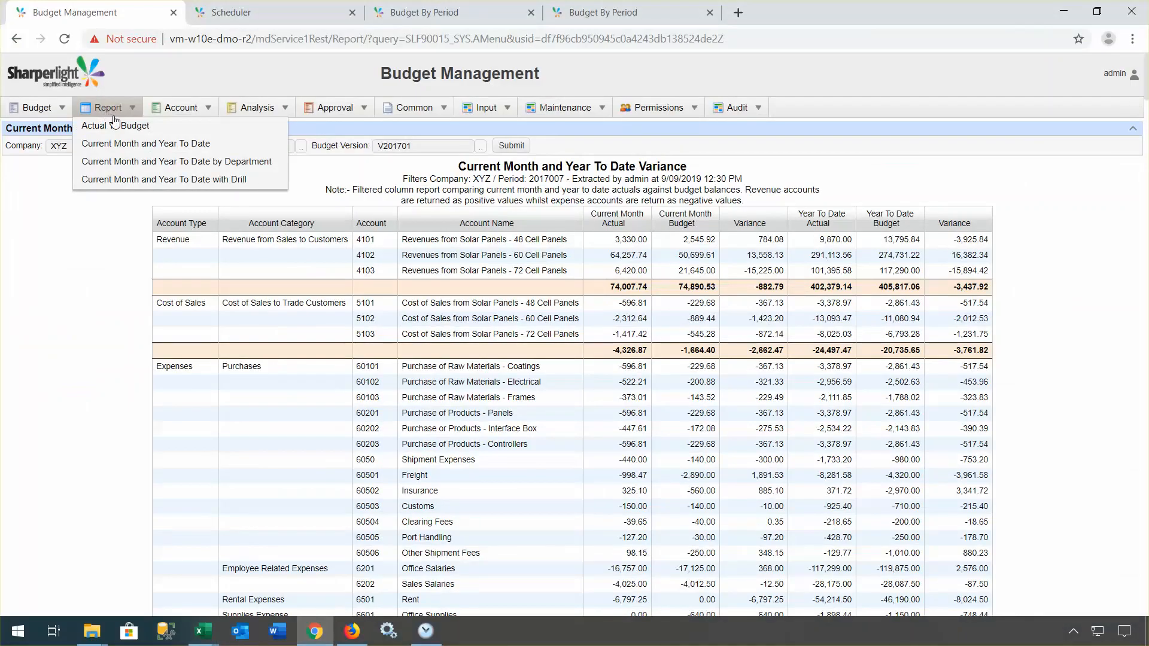
{"action": "left_click", "coordinate": [154, 163]}
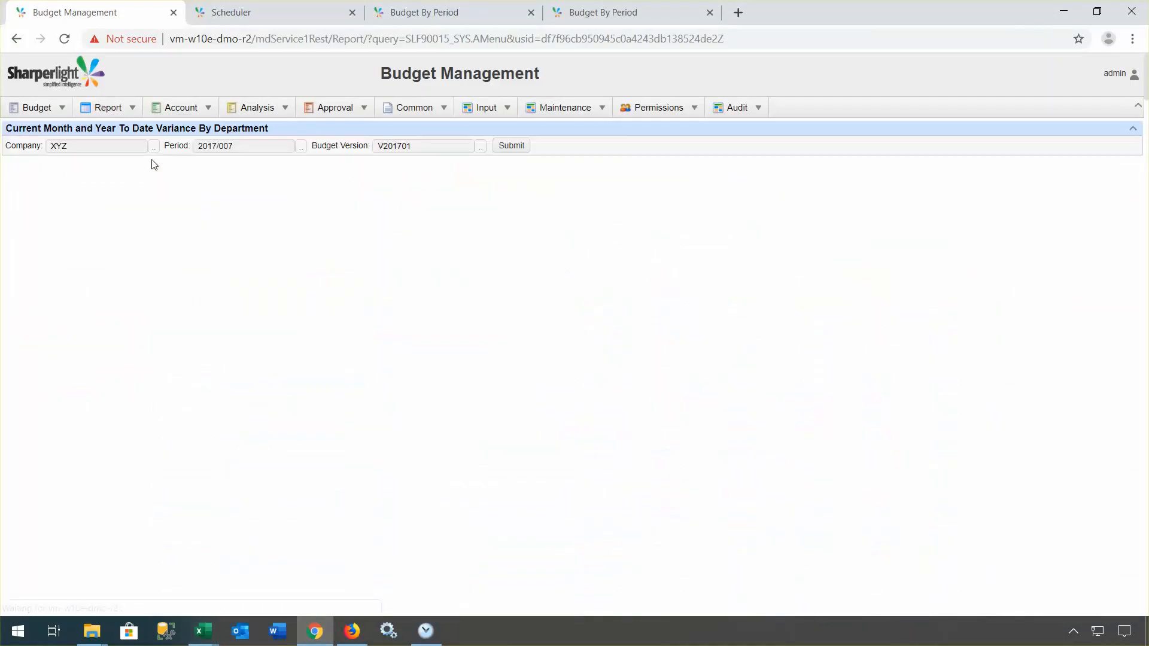
{"action": "left_click", "coordinate": [512, 146]}
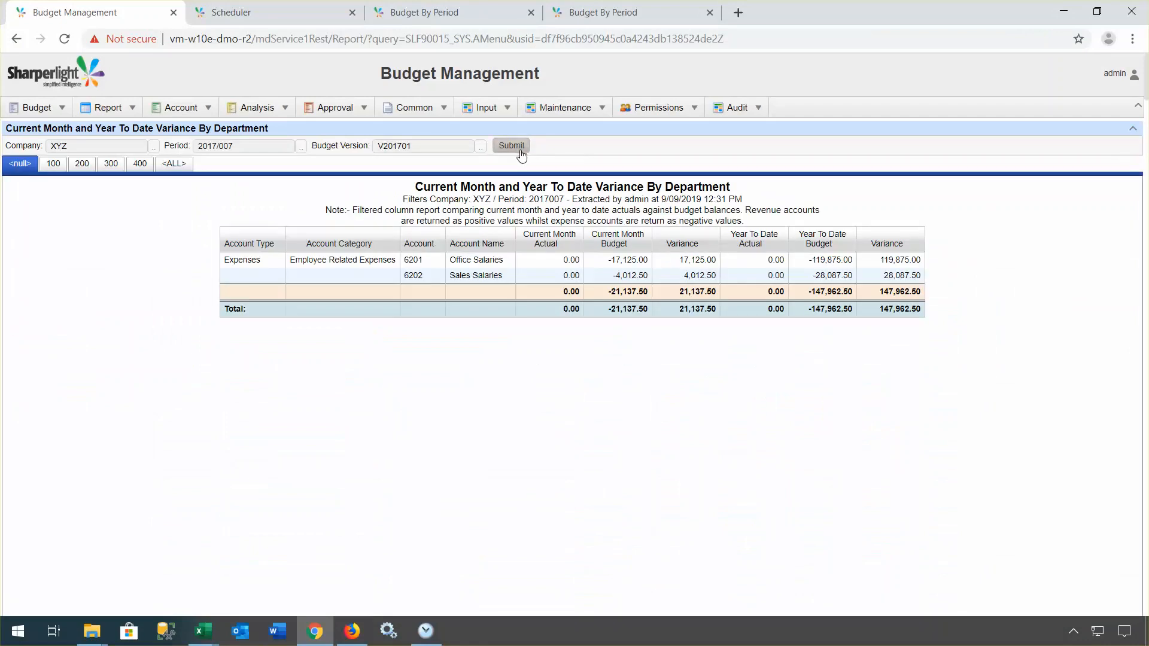
Step: Step through the variance figures for departments 100, 200, 300 and 400
{"action": "left_click", "coordinate": [54, 168]}
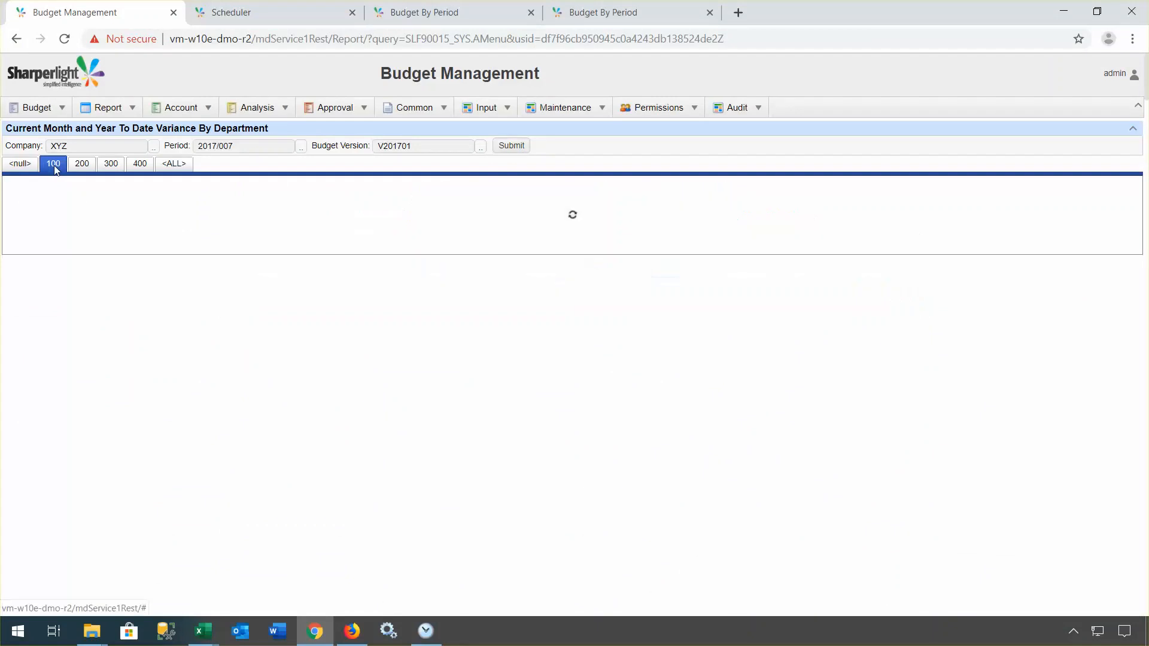
{"action": "left_click", "coordinate": [84, 168]}
{"action": "left_click", "coordinate": [115, 169]}
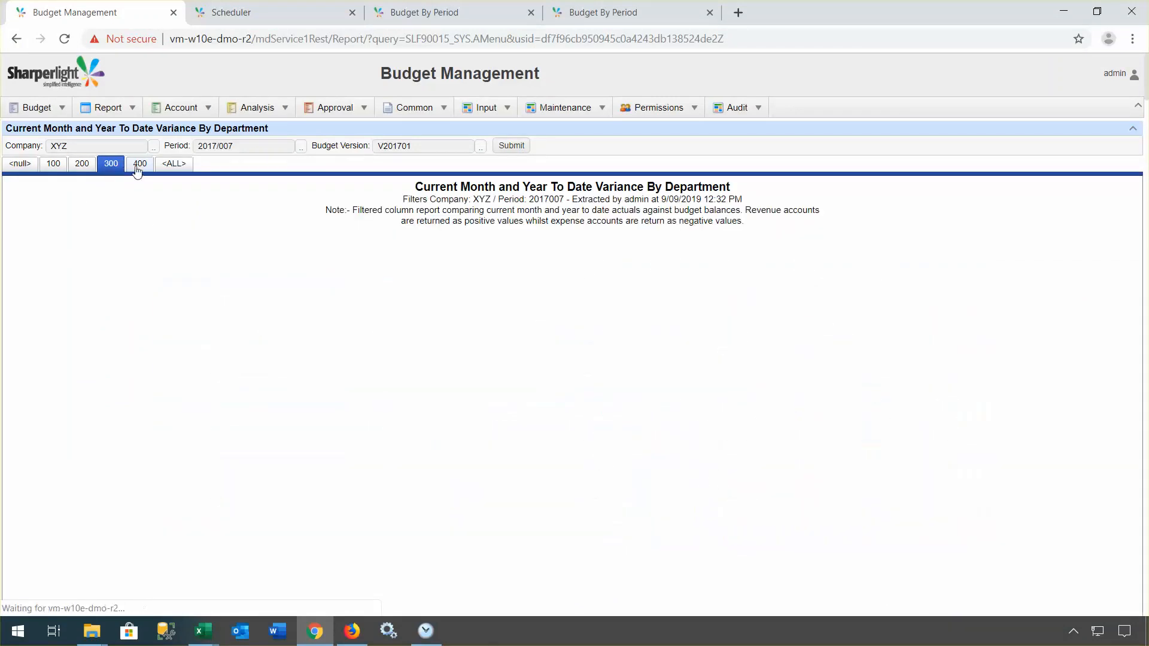
{"action": "left_click", "coordinate": [137, 170]}
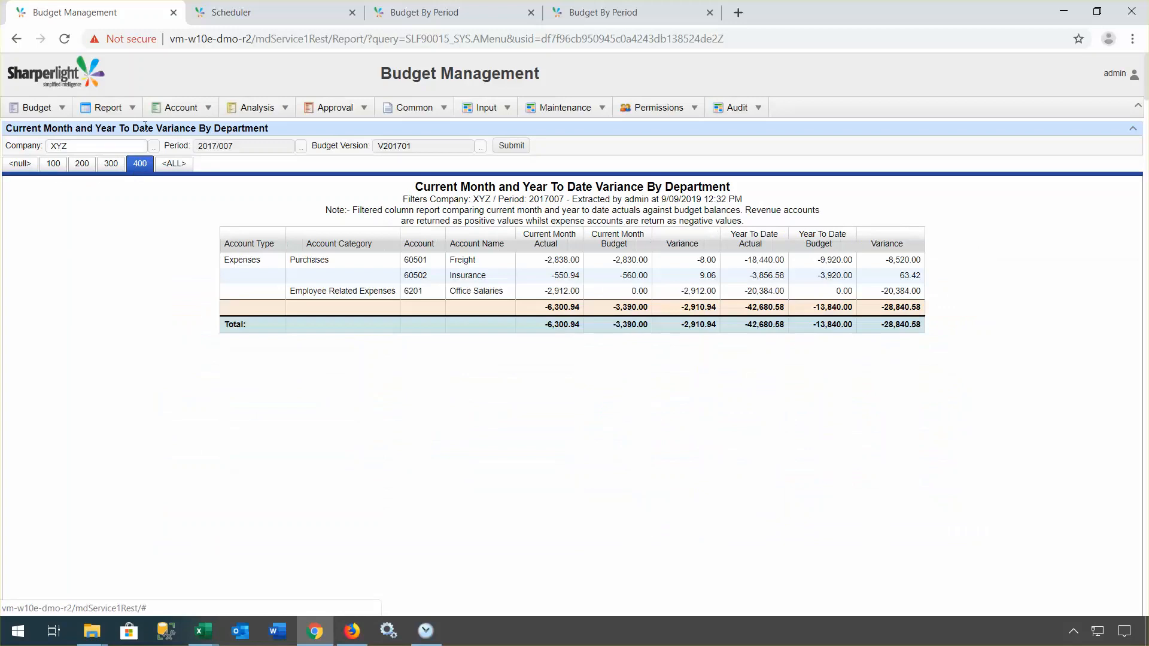
{"action": "left_click", "coordinate": [124, 112]}
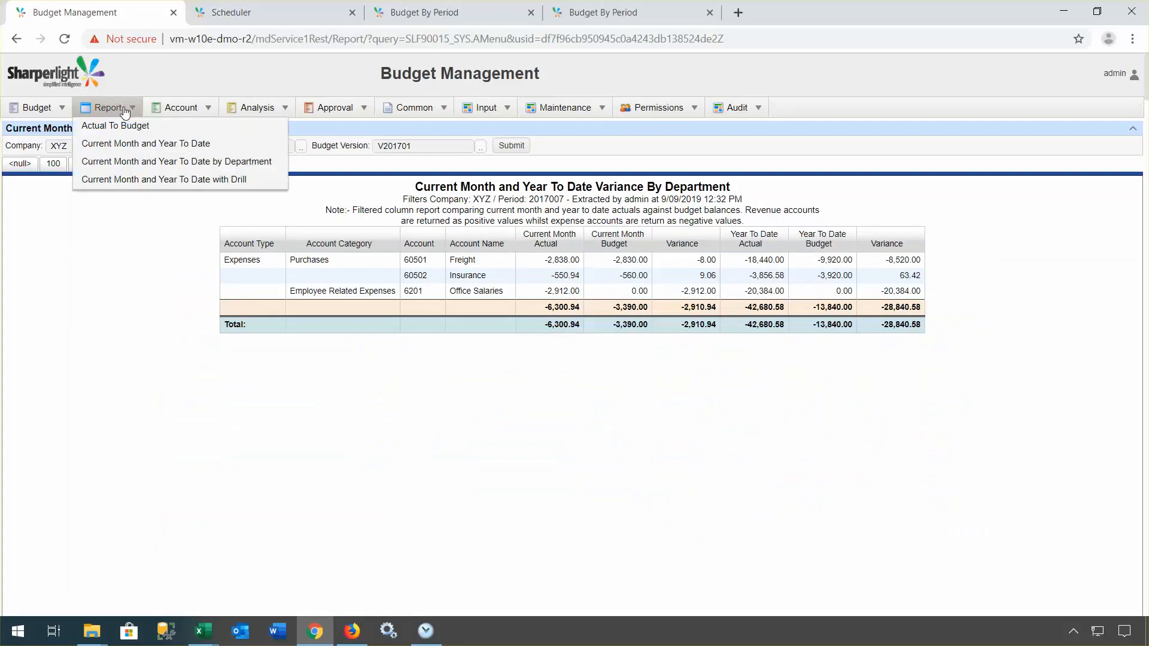
Step: Run the Current Month and Year To Date with Drill report and drill into account 4102's budget
{"action": "left_click", "coordinate": [149, 182]}
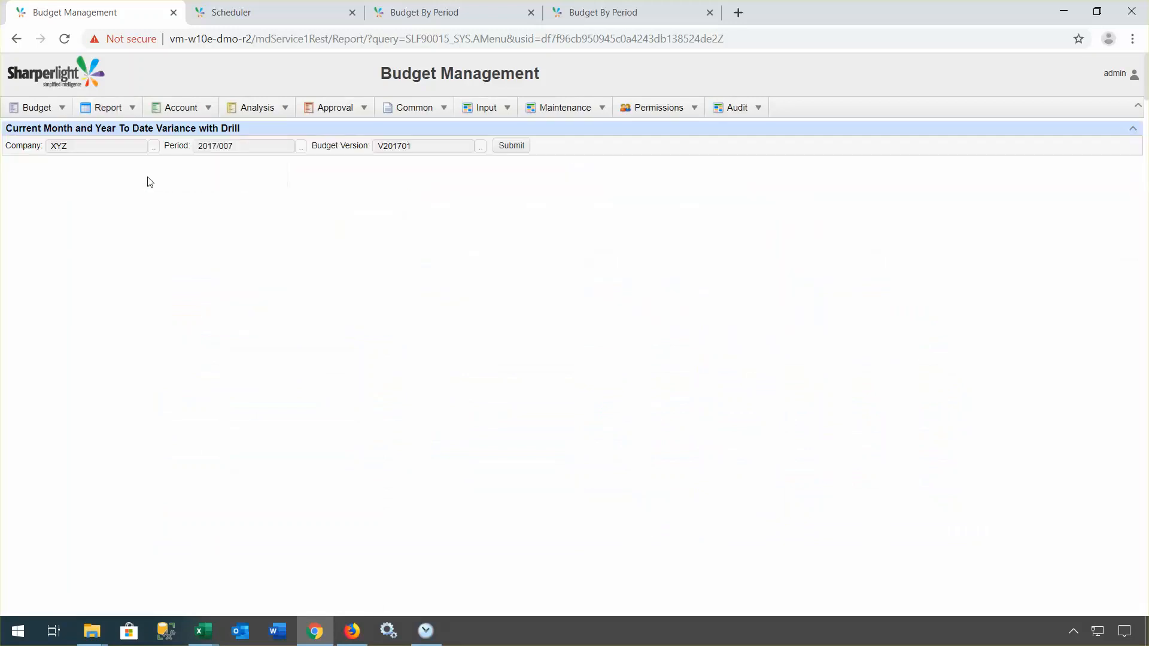
{"action": "left_click", "coordinate": [510, 146]}
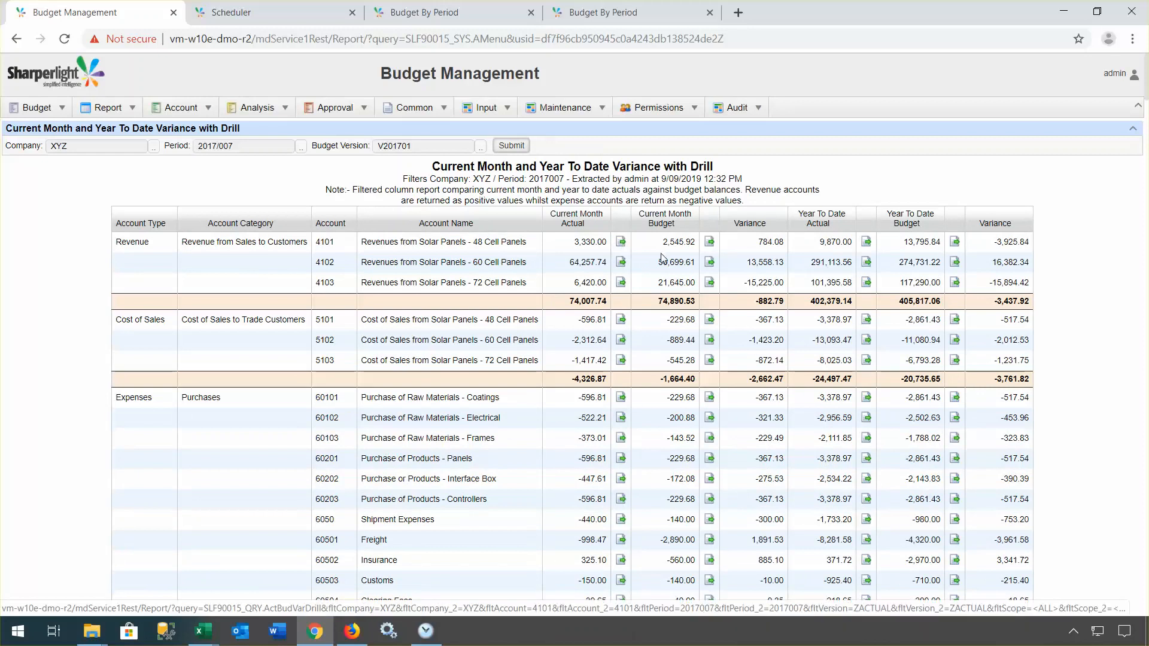
{"action": "left_click", "coordinate": [709, 263]}
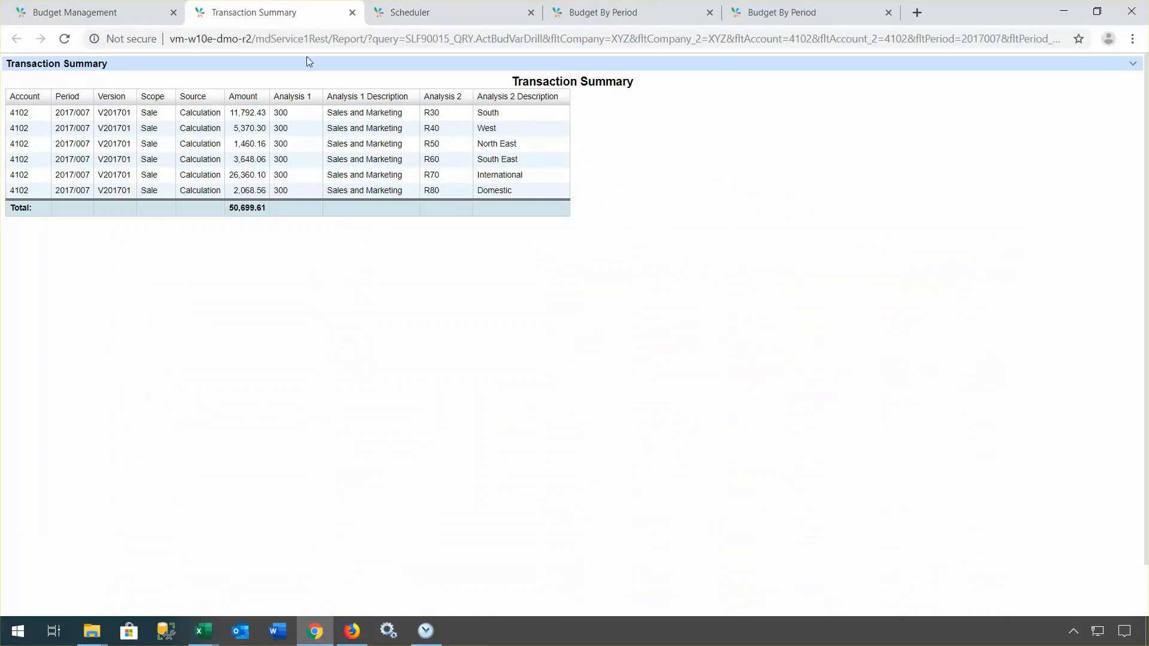
Step: Move the Transaction Summary into its own window, sized and widened to fit its columns beside the report
{"action": "left_click_drag", "start_coordinate": [268, 26], "coordinate": [405, 104]}
{"action": "left_click_drag", "start_coordinate": [396, 16], "coordinate": [801, 320]}
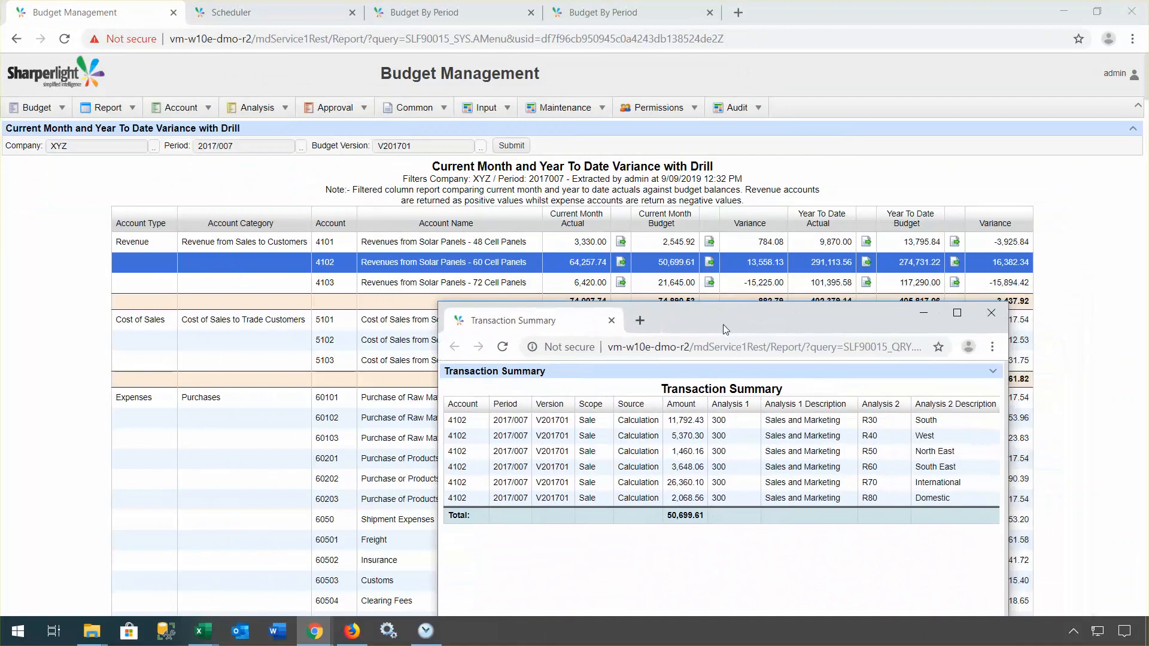
{"action": "left_click_drag", "start_coordinate": [724, 313], "coordinate": [506, 293]}
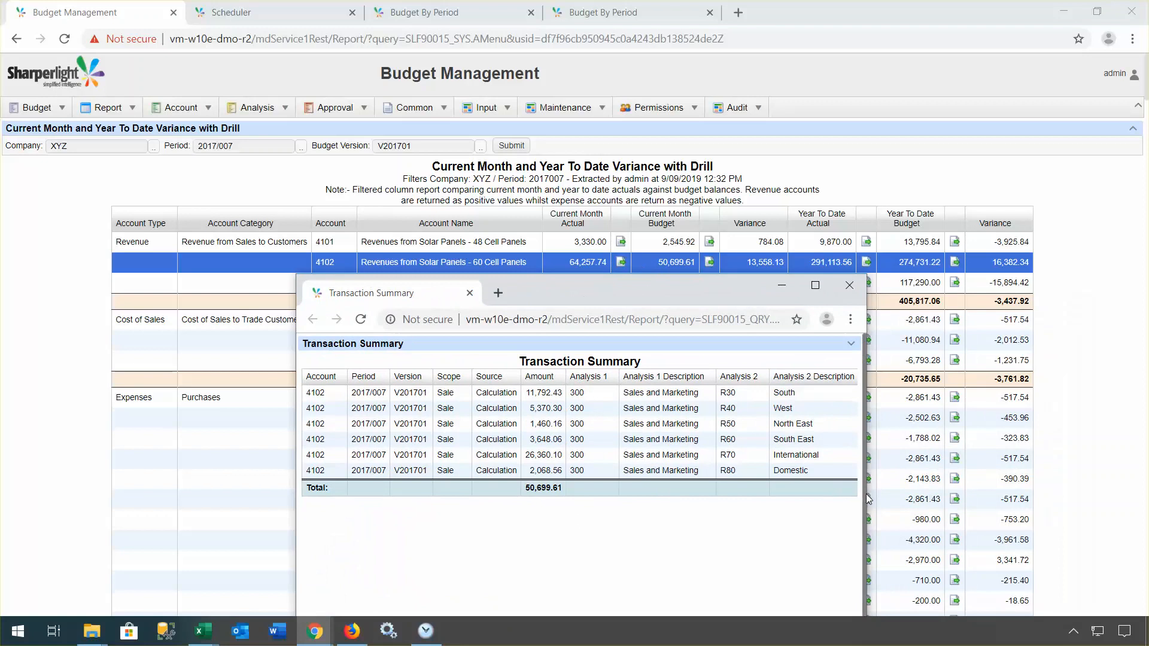
{"action": "left_click_drag", "start_coordinate": [864, 492], "coordinate": [1120, 496]}
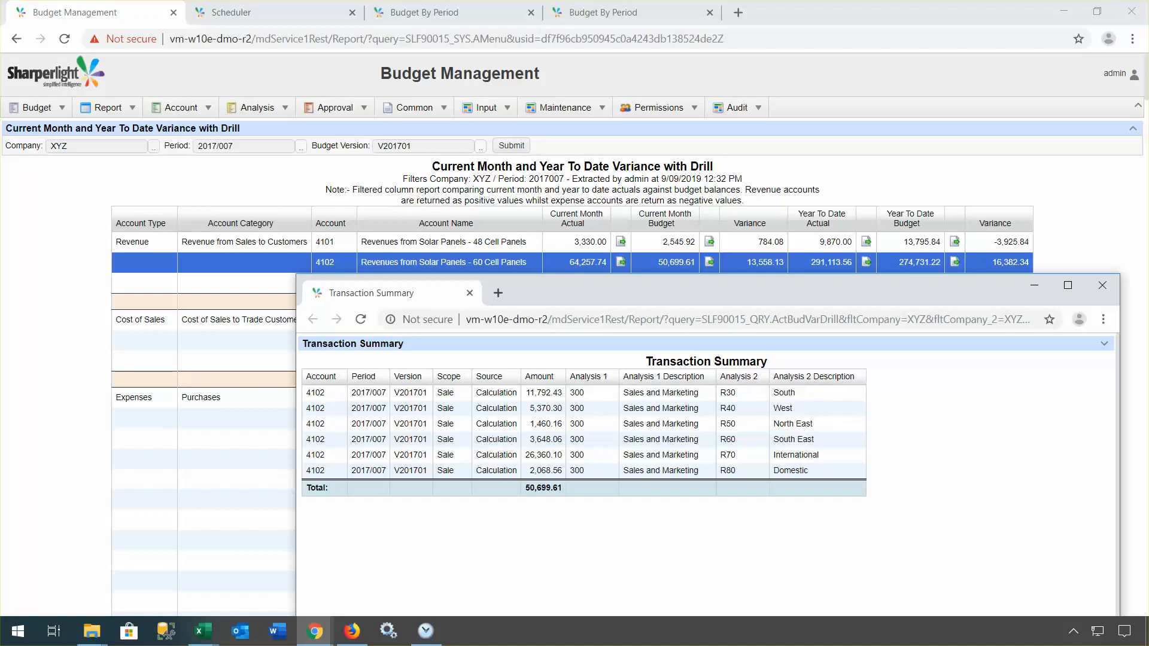
Step: Return to the Budget Management home page showing Open Approvals and Budget Statistics
{"action": "left_click", "coordinate": [36, 108]}
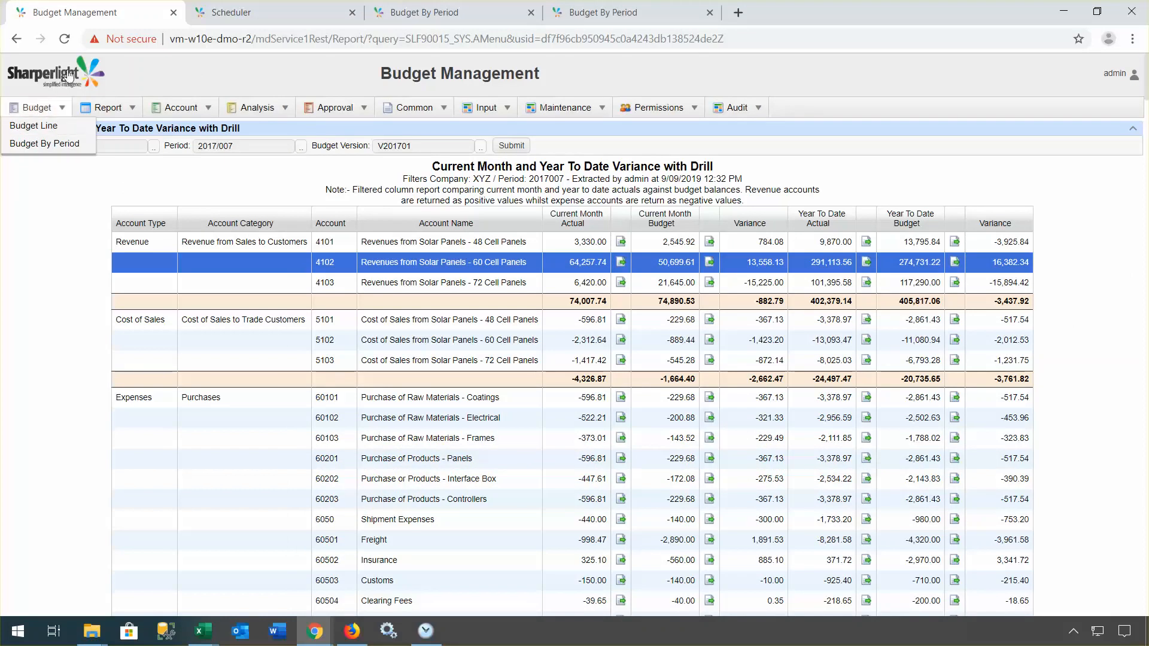
{"action": "left_click", "coordinate": [82, 126]}
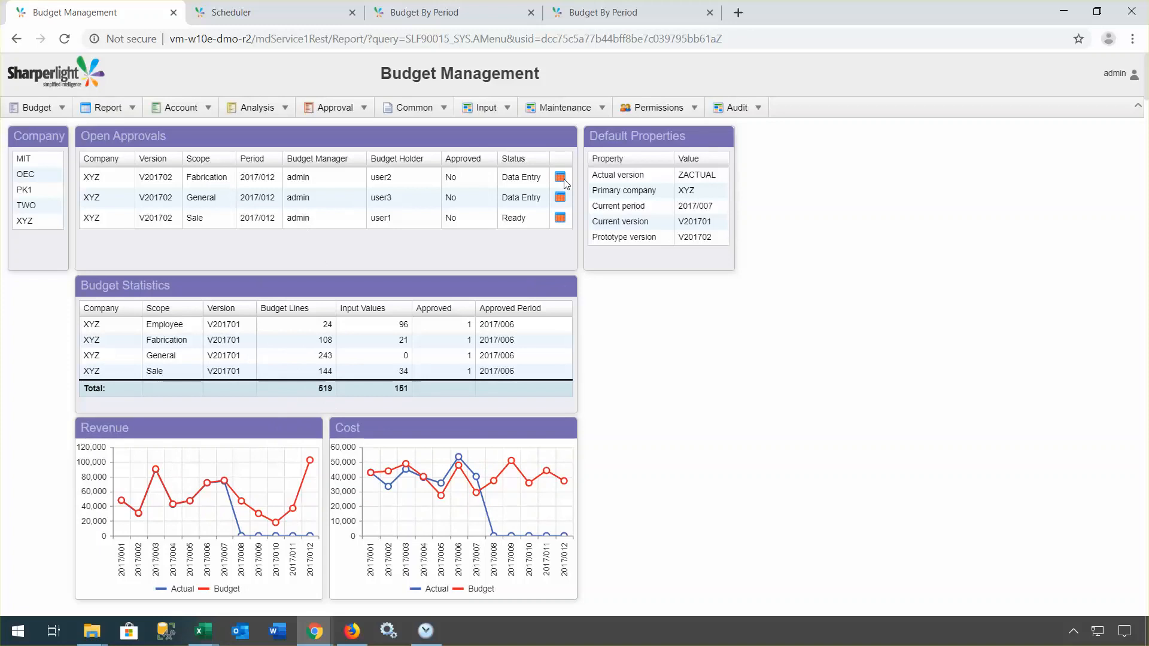
Step: Open XYZ's V201702 Fabrication approval with its Approved cell editable, then restore the full dashboard
{"action": "left_click", "coordinate": [547, 135]}
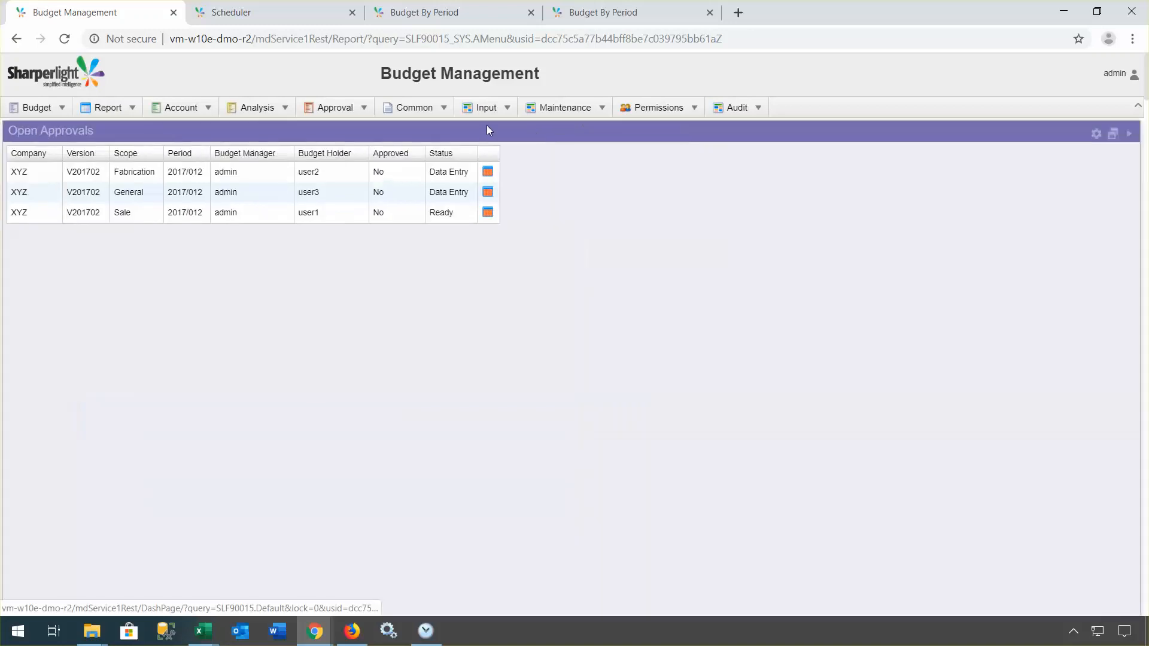
{"action": "left_click", "coordinate": [489, 174]}
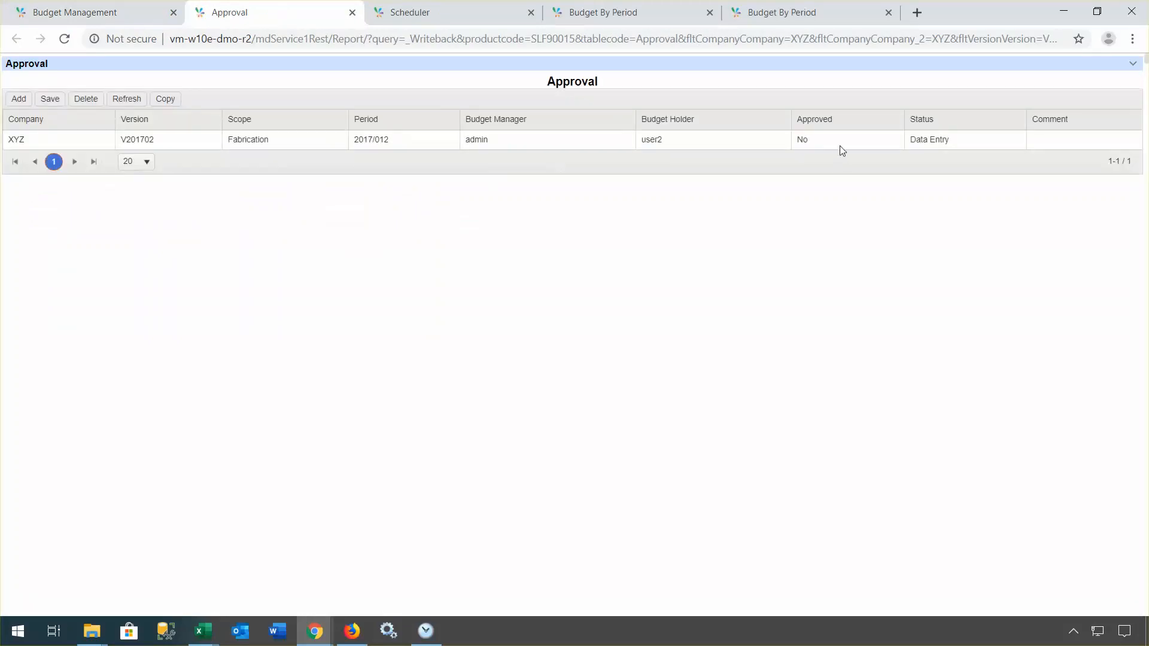
{"action": "left_click", "coordinate": [842, 143]}
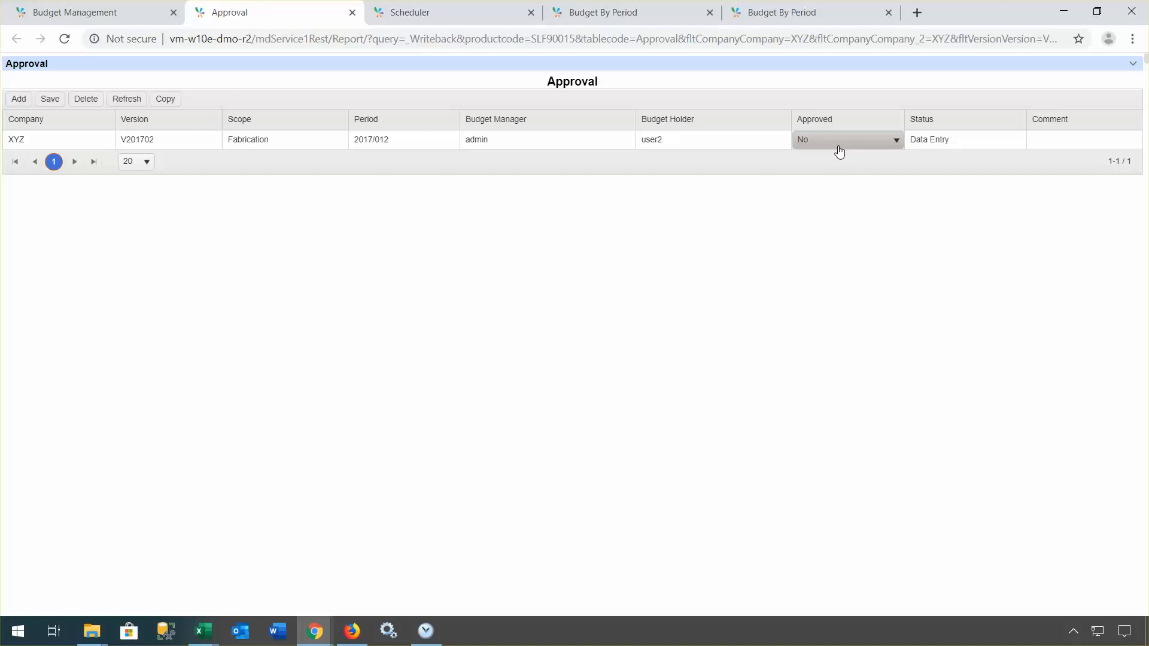
{"action": "left_click", "coordinate": [108, 13]}
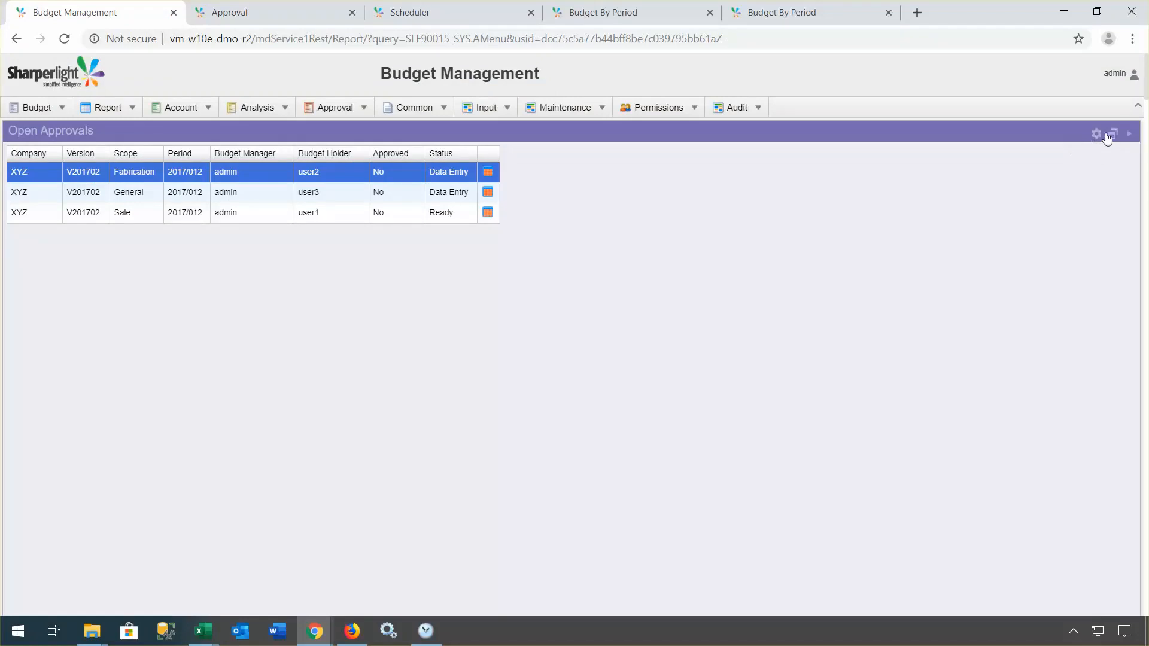
{"action": "left_click", "coordinate": [1112, 139]}
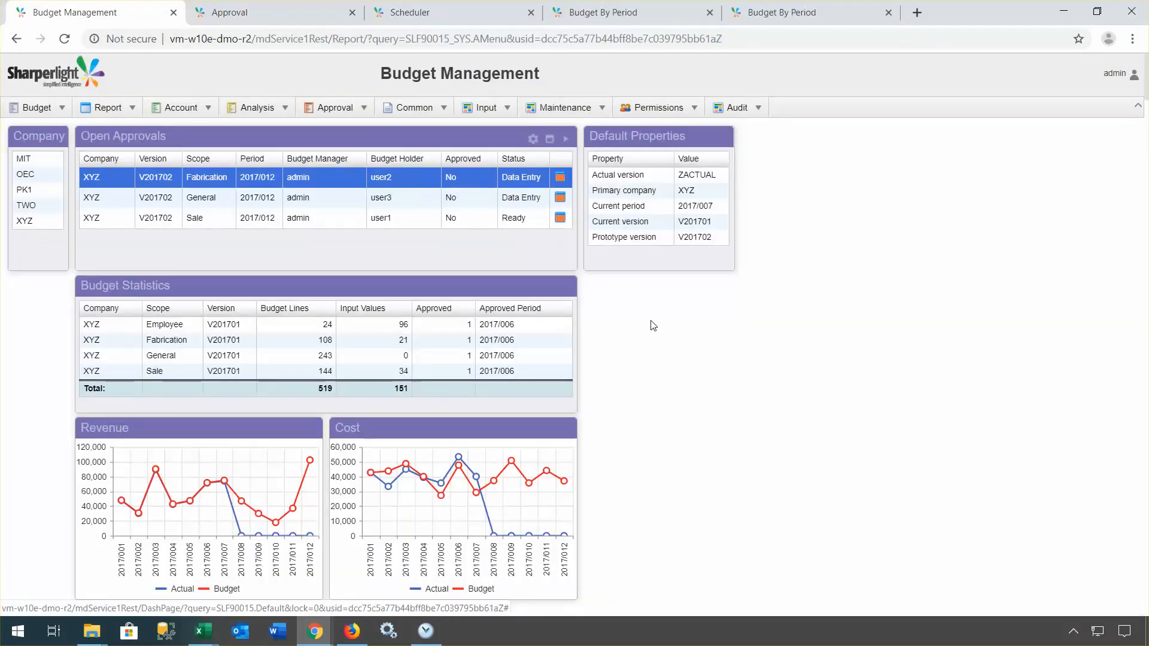